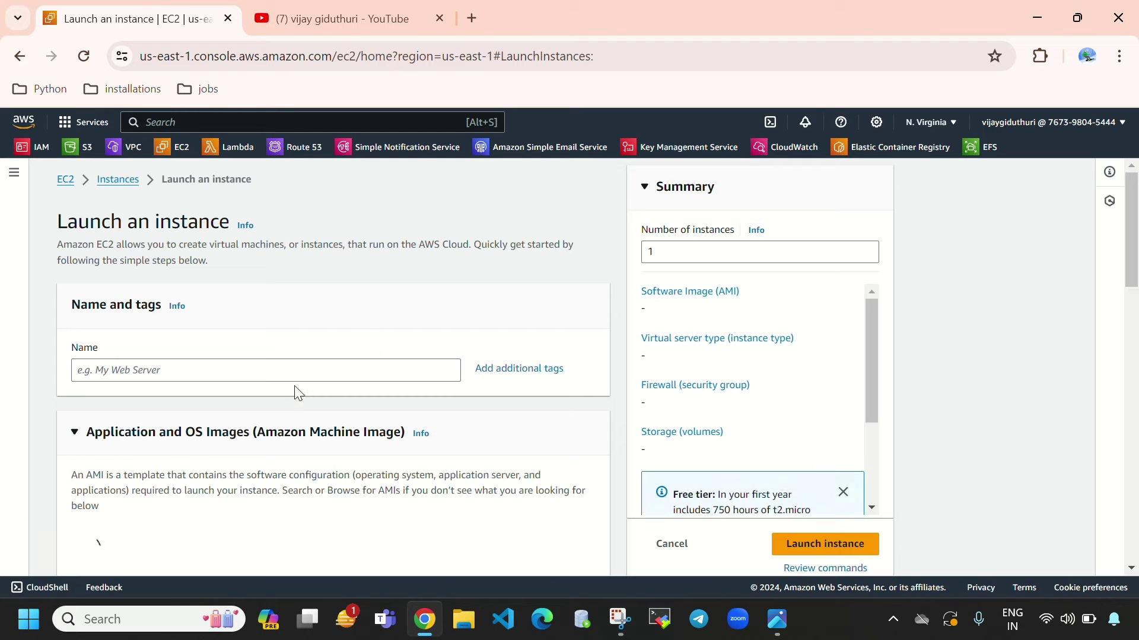
# Step: Name the new EC2 instance windows-instance-1 and check the name against the EBS-SnapShot diagram
pyautogui.click(302, 375)
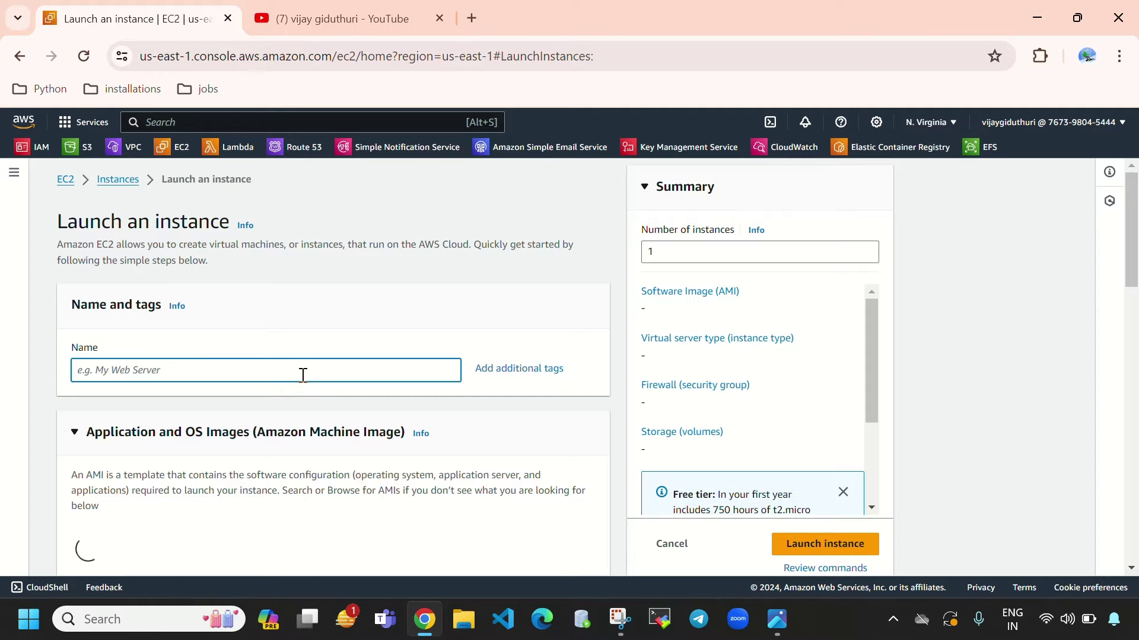
pyautogui.write('windows-instance-1')
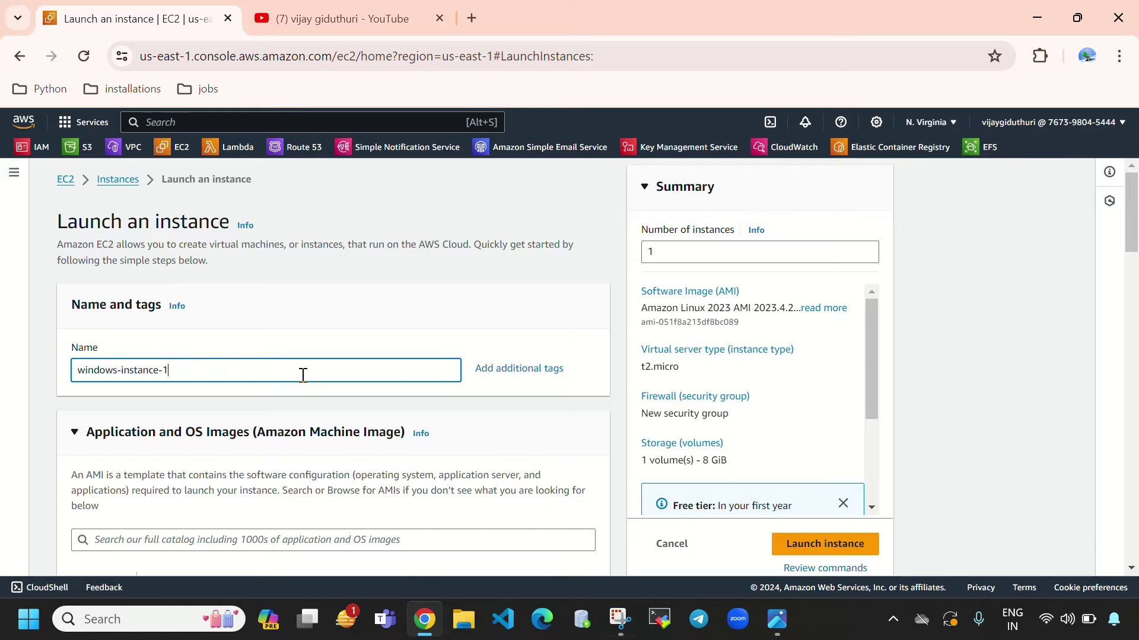
pyautogui.click(776, 619)
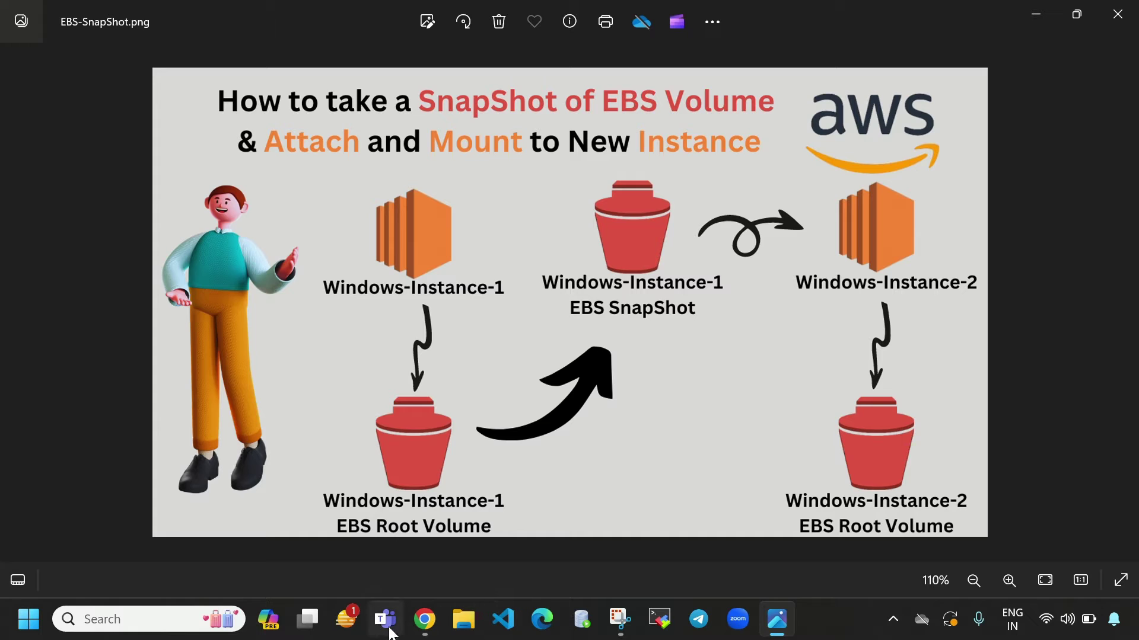
pyautogui.click(423, 620)
# Step: Choose the Windows quick-start image, Microsoft Windows Server 2022 Base, as the instance's AMI
pyautogui.scroll(-3, 361, 498)
pyautogui.scroll(-3, 356, 487)
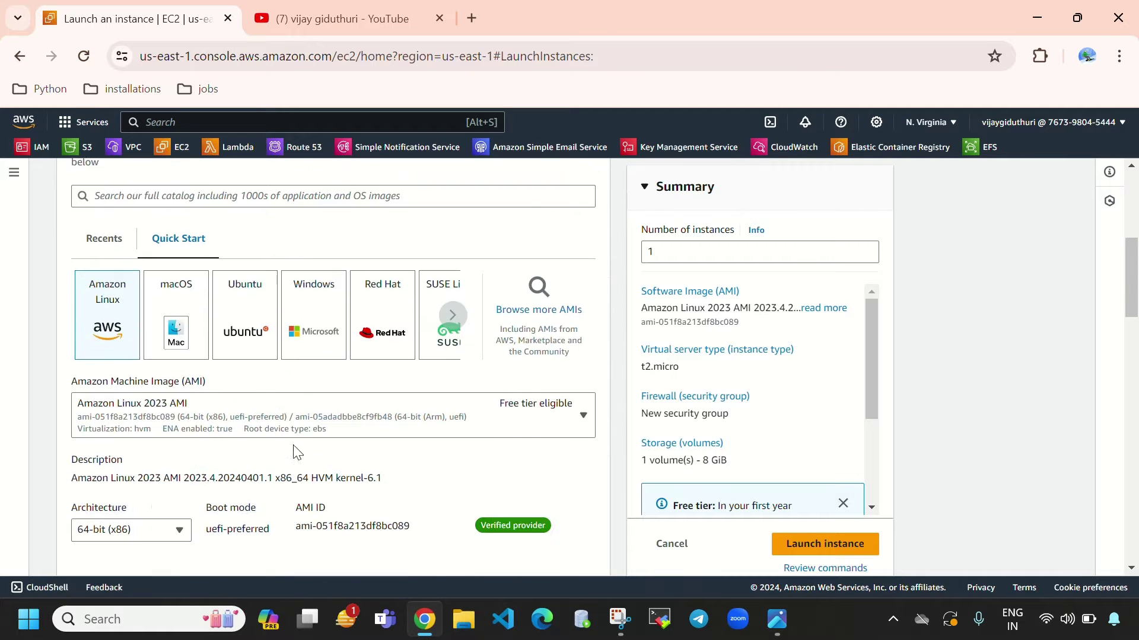
pyautogui.click(317, 304)
pyautogui.scroll(-4, 244, 272)
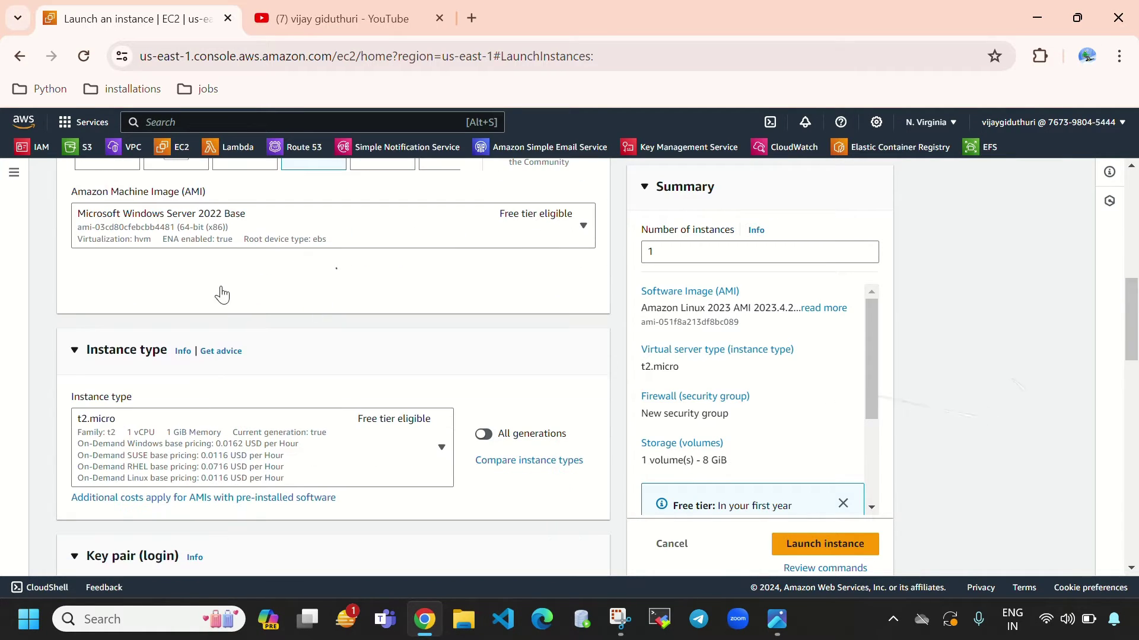
# Step: Keep the t2.micro instance type and select ec2key as the login key pair
pyautogui.scroll(-1, 332, 332)
pyautogui.scroll(1, 305, 335)
pyautogui.scroll(-3, 303, 335)
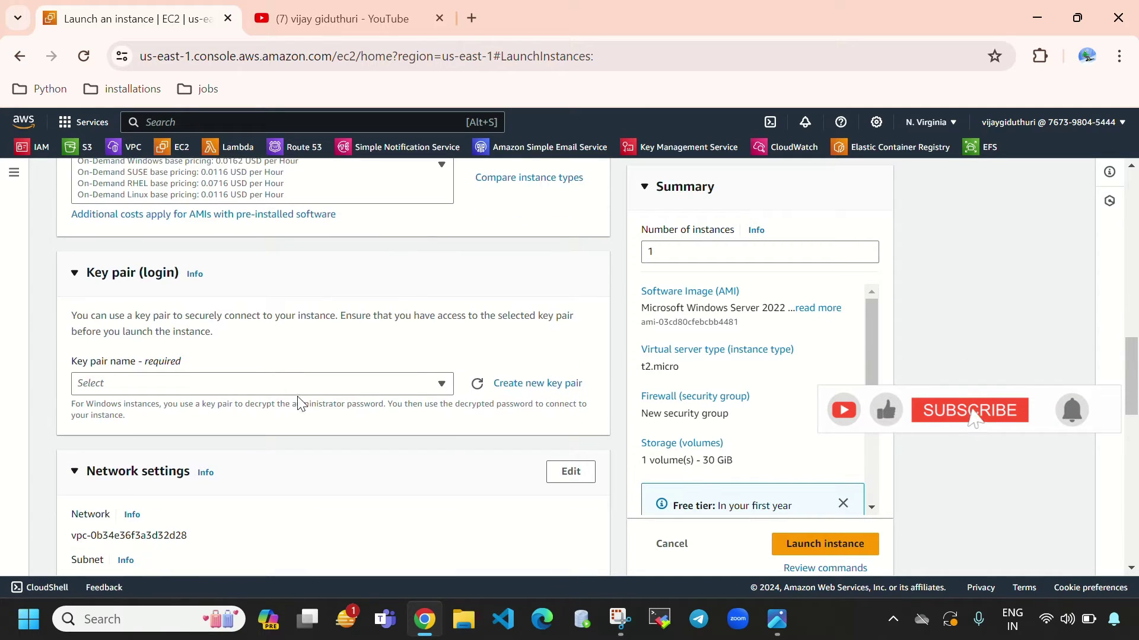
pyautogui.click(300, 389)
pyautogui.click(203, 454)
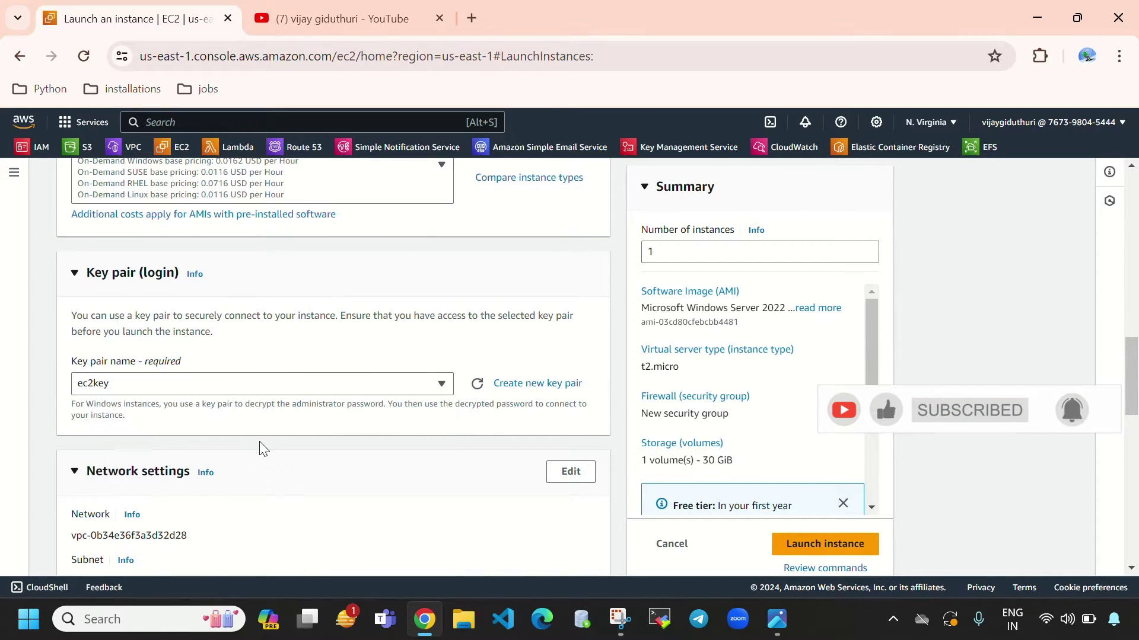
# Step: Edit the network settings to use my-vpc and Public-subnet-1, keeping auto-assign public IP on Enable
pyautogui.scroll(-2, 261, 445)
pyautogui.click(569, 383)
pyautogui.scroll(-3, 415, 389)
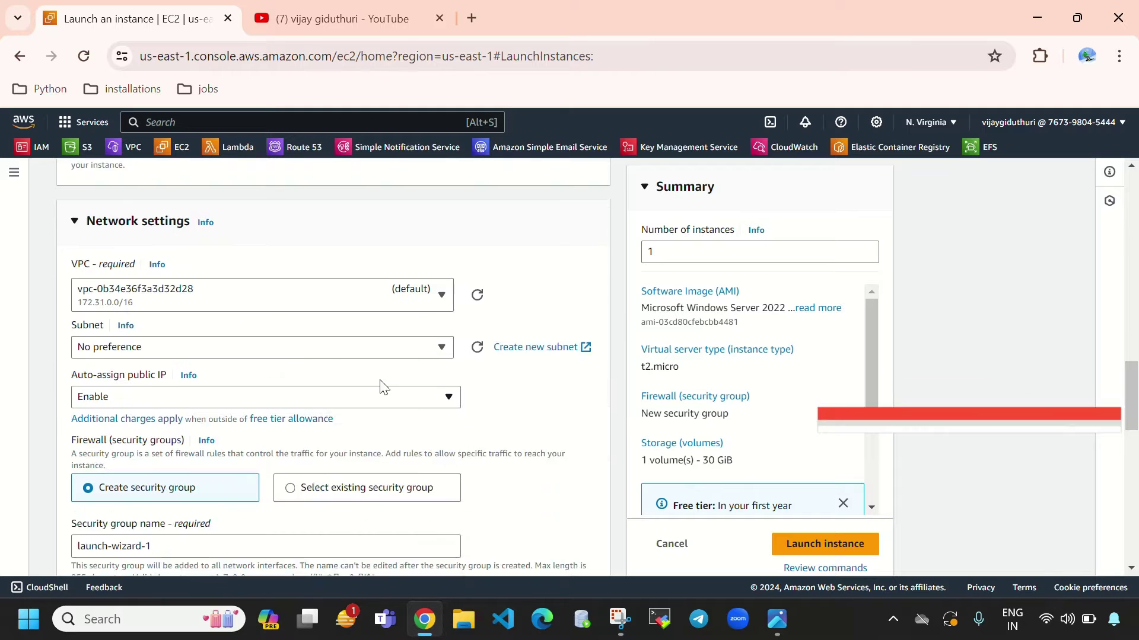
pyautogui.click(382, 286)
pyautogui.scroll(-2, 362, 381)
pyautogui.click(363, 274)
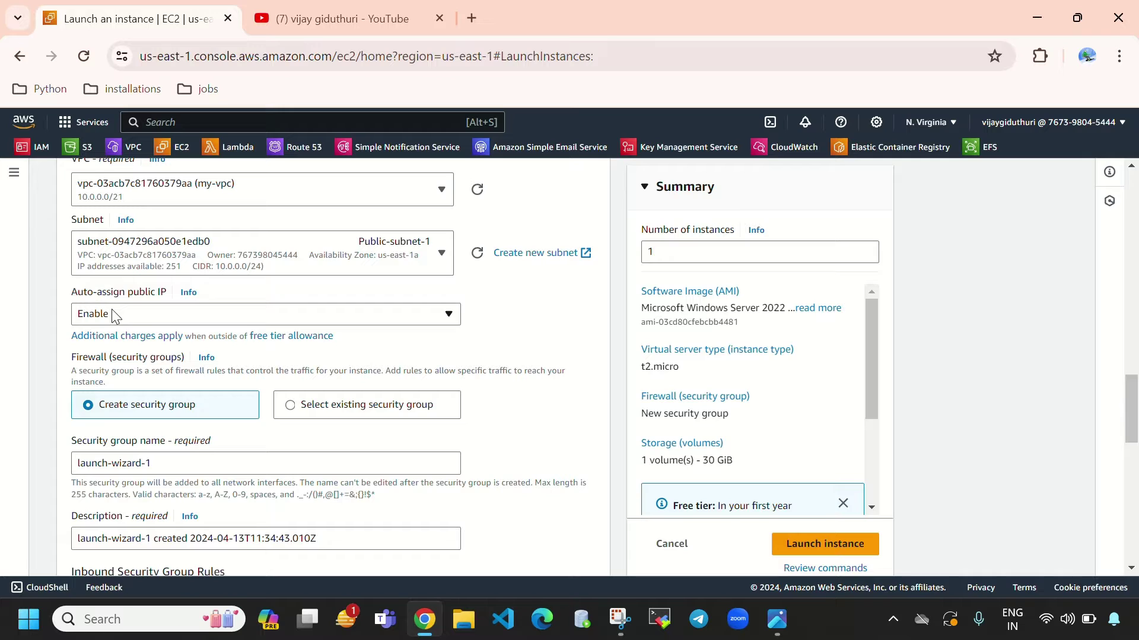
pyautogui.click(168, 320)
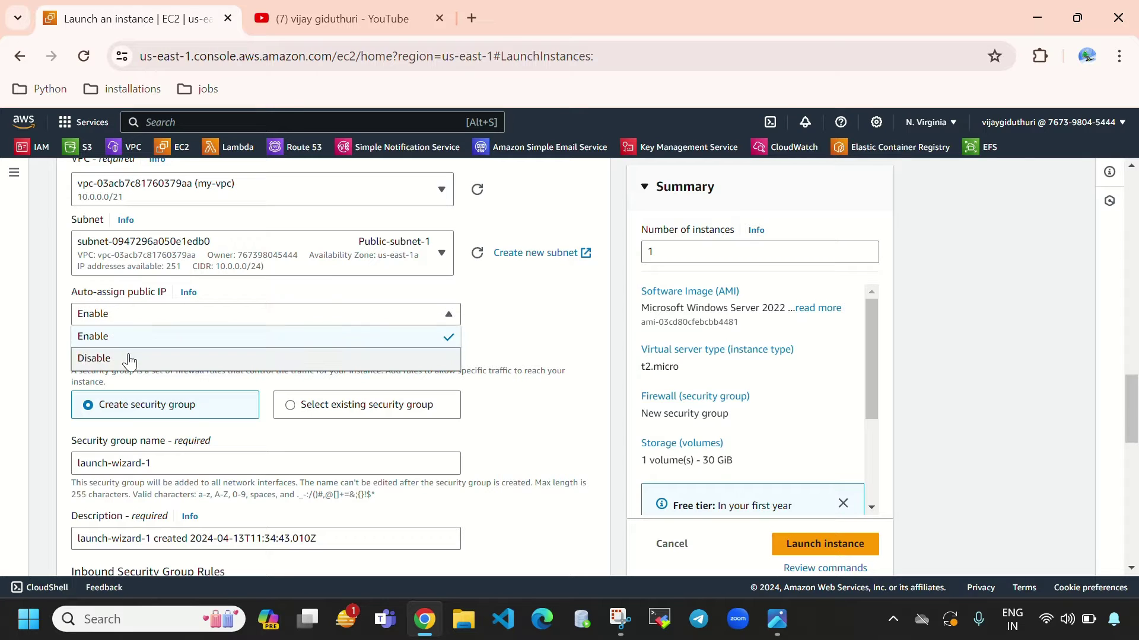
pyautogui.click(517, 336)
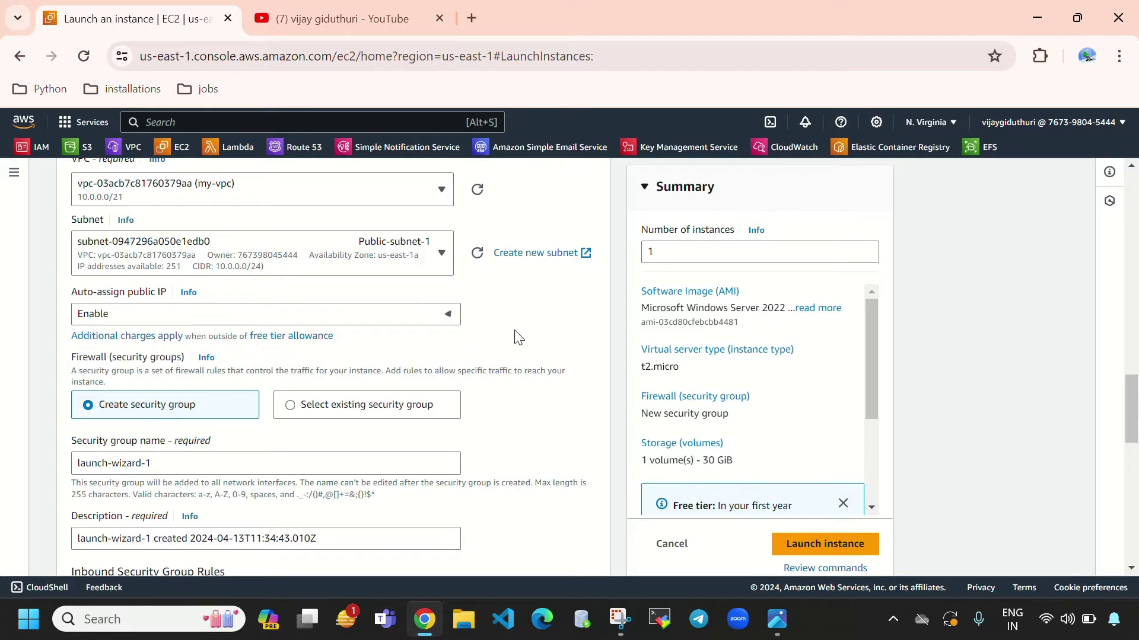
# Step: Assign the existing security group sg to the instance instead of creating a new one
pyautogui.scroll(-2, 252, 385)
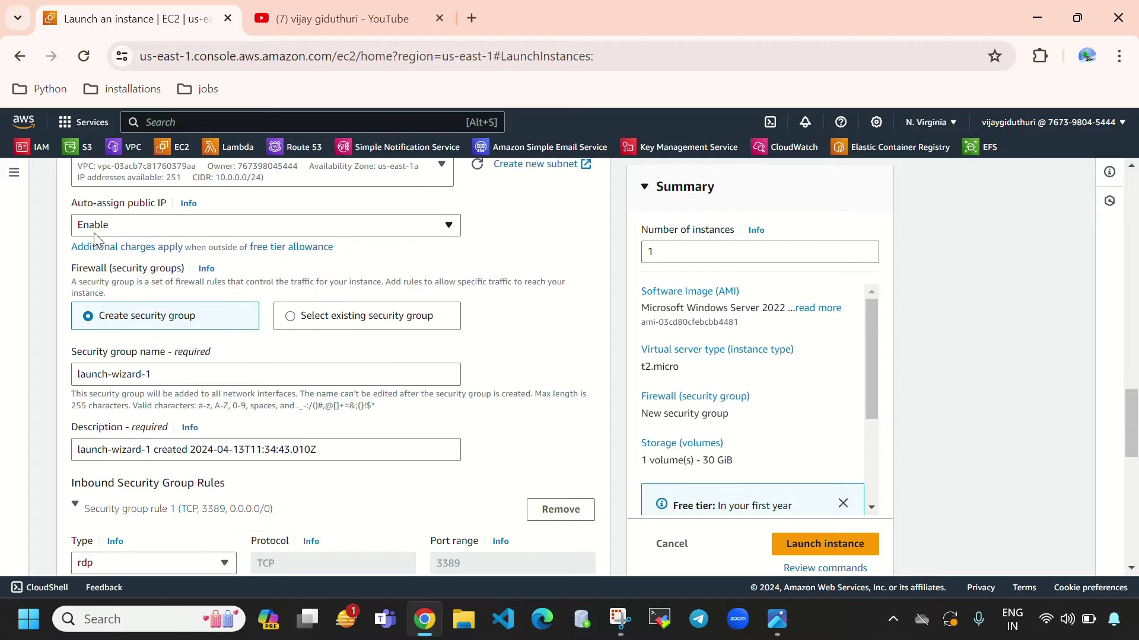
pyautogui.click(290, 315)
pyautogui.click(265, 374)
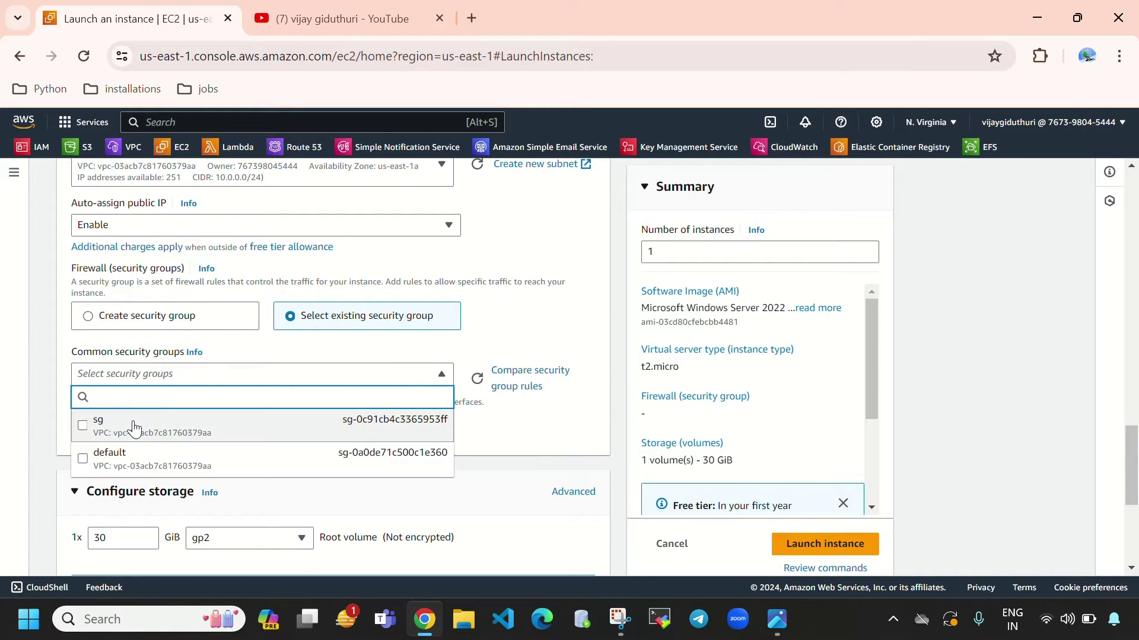
pyautogui.click(279, 422)
# Step: Review the storage and remaining settings, keeping the 30 GiB gp2 root volume, and launch the instance
pyautogui.scroll(-2, 288, 394)
pyautogui.scroll(-5, 159, 328)
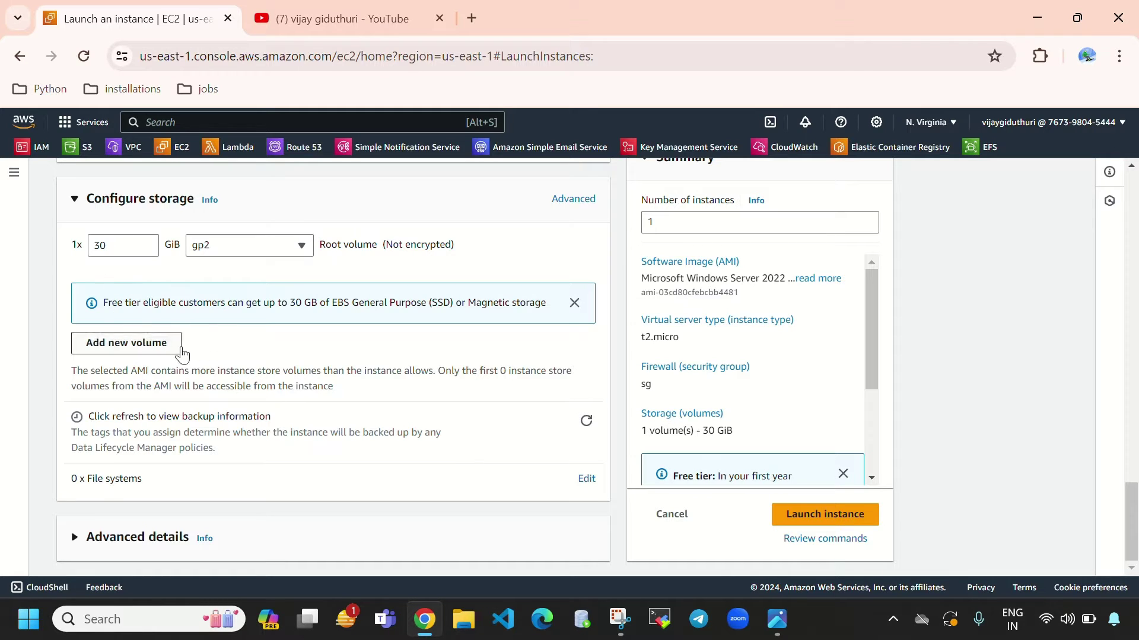
pyautogui.scroll(15, 375, 402)
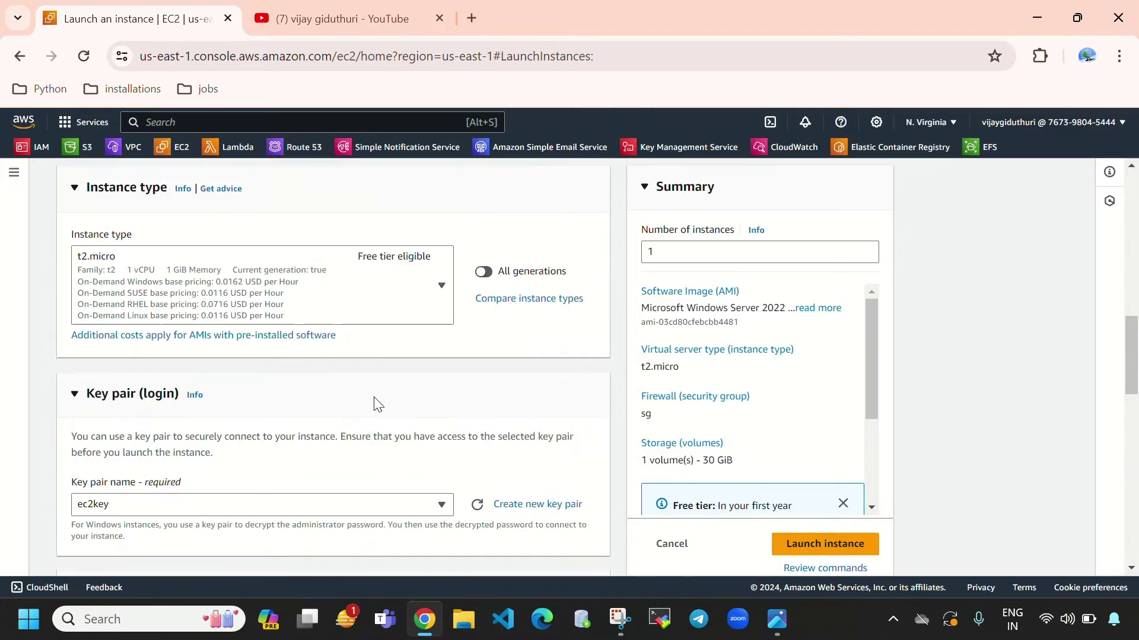
pyautogui.click(839, 545)
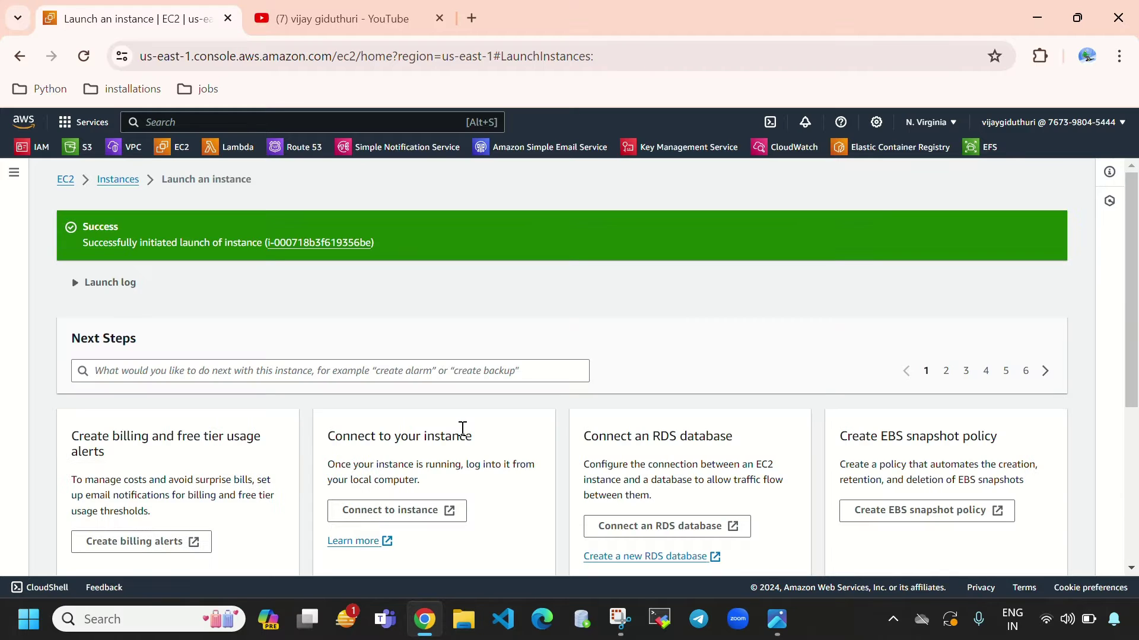
# Step: Open the Instances list and select windows-instance-1 to check its instance state
pyautogui.click(119, 180)
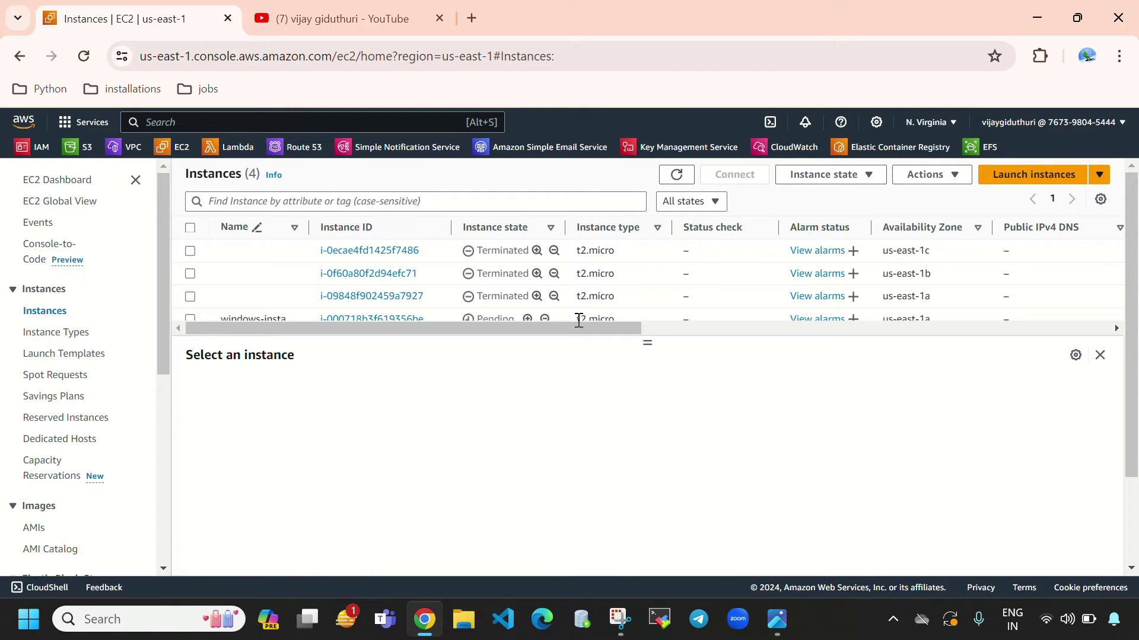
pyautogui.scroll(-2, 581, 320)
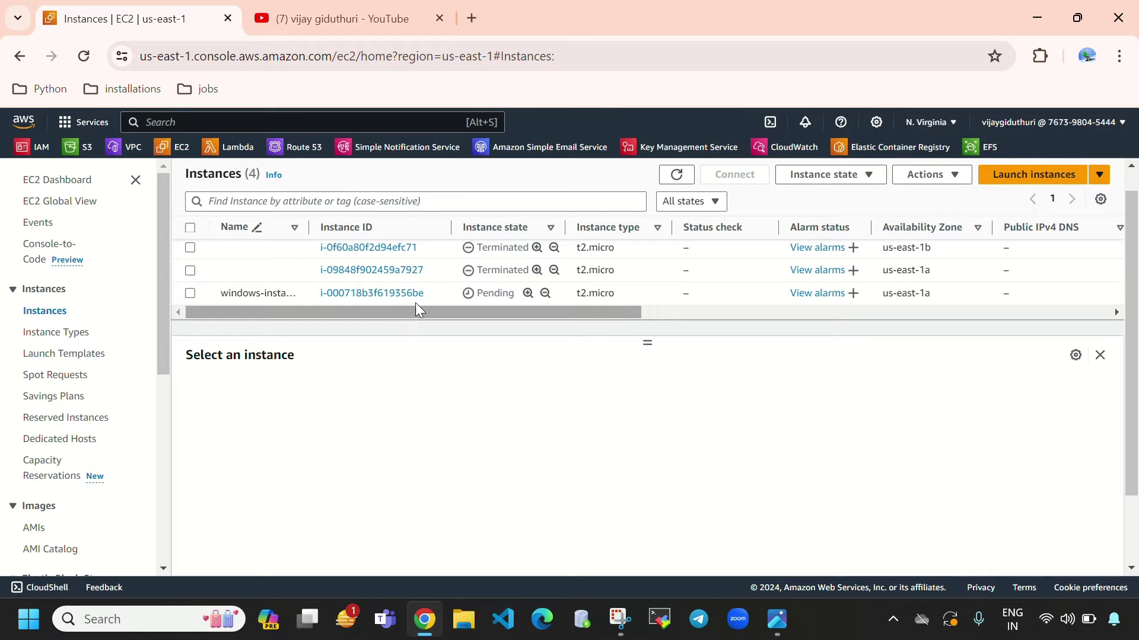
pyautogui.moveTo(477, 294); pyautogui.dragTo(513, 296)
# Step: Filter the instances by Instance state = running and refresh the list
pyautogui.click(506, 201)
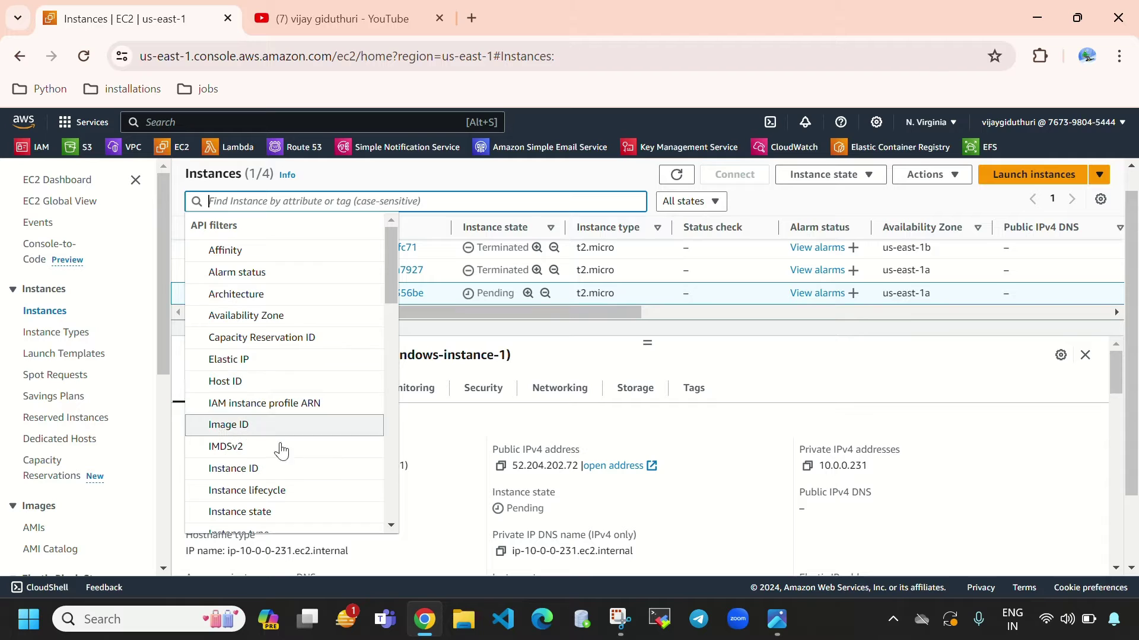
pyautogui.click(290, 513)
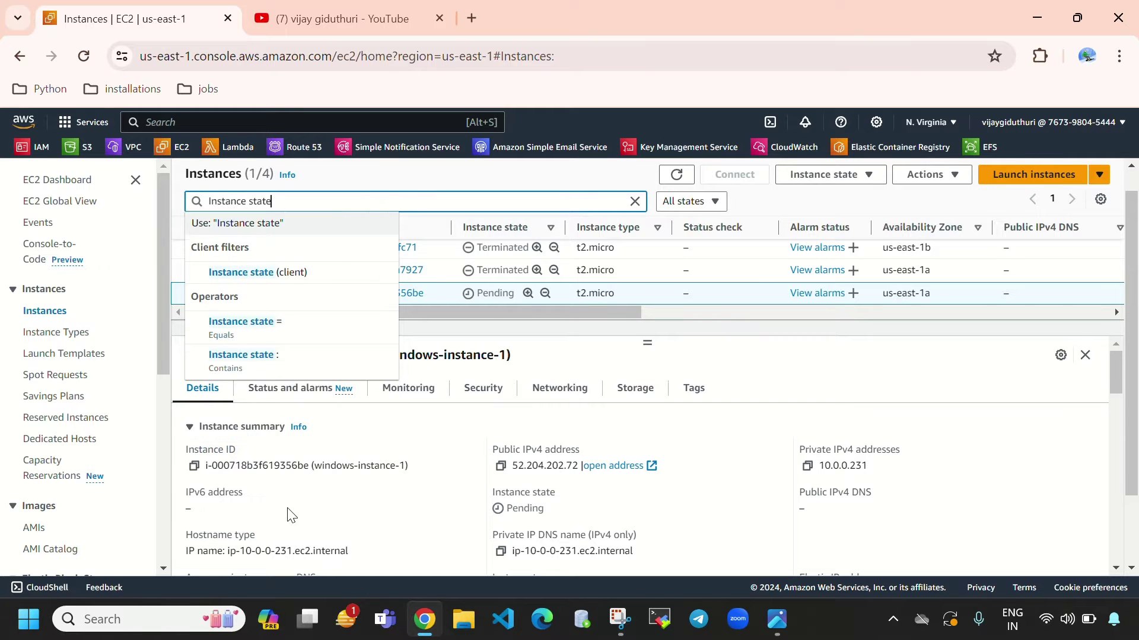
pyautogui.click(294, 336)
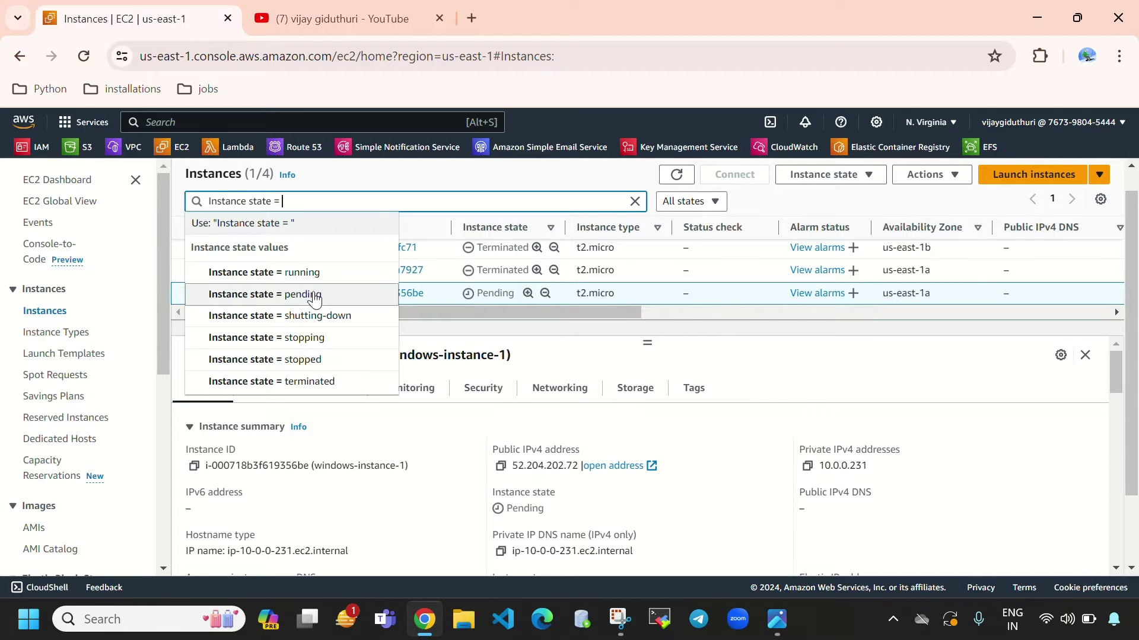
pyautogui.click(325, 273)
pyautogui.click(676, 177)
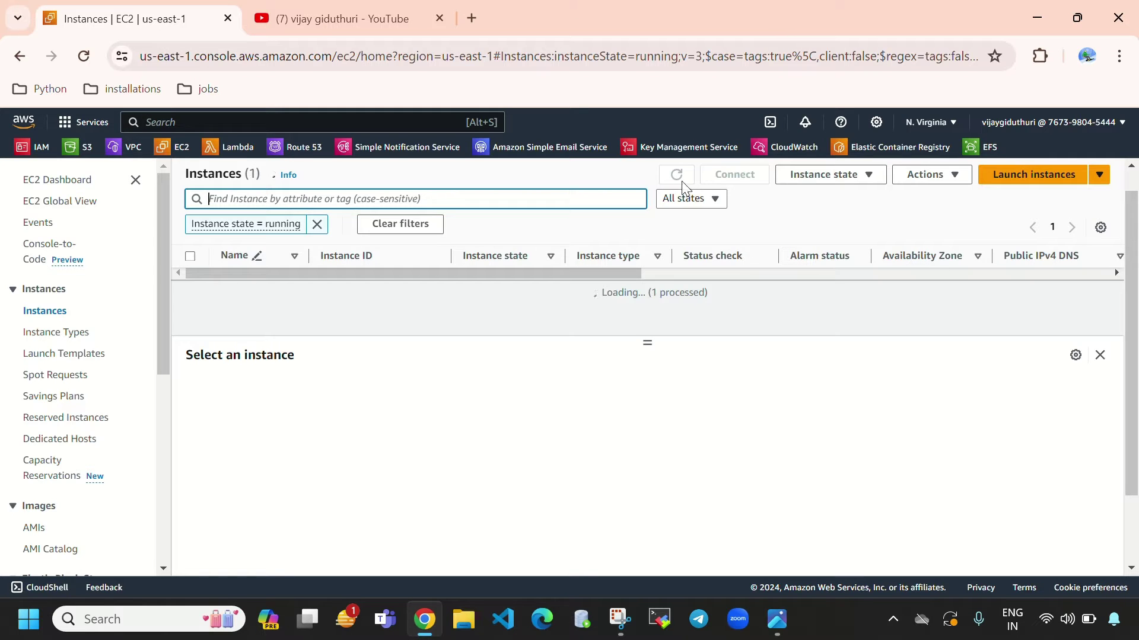
pyautogui.click(676, 176)
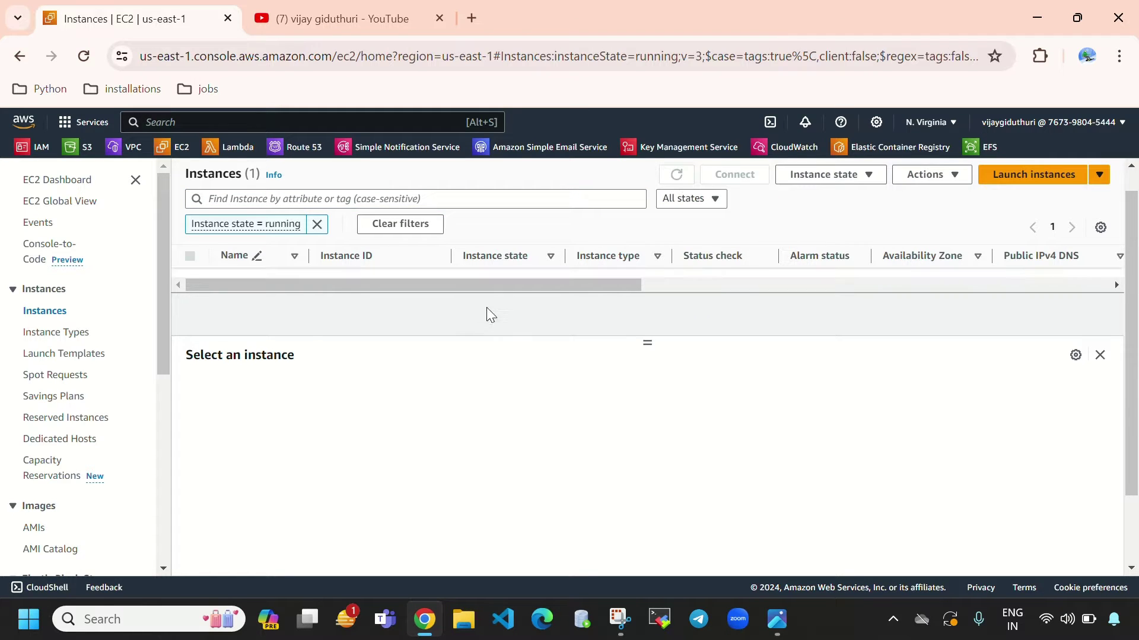
# Step: Open the Elastic Block Store Volumes page in a new browser tab and switch to it
pyautogui.scroll(-3, 42, 456)
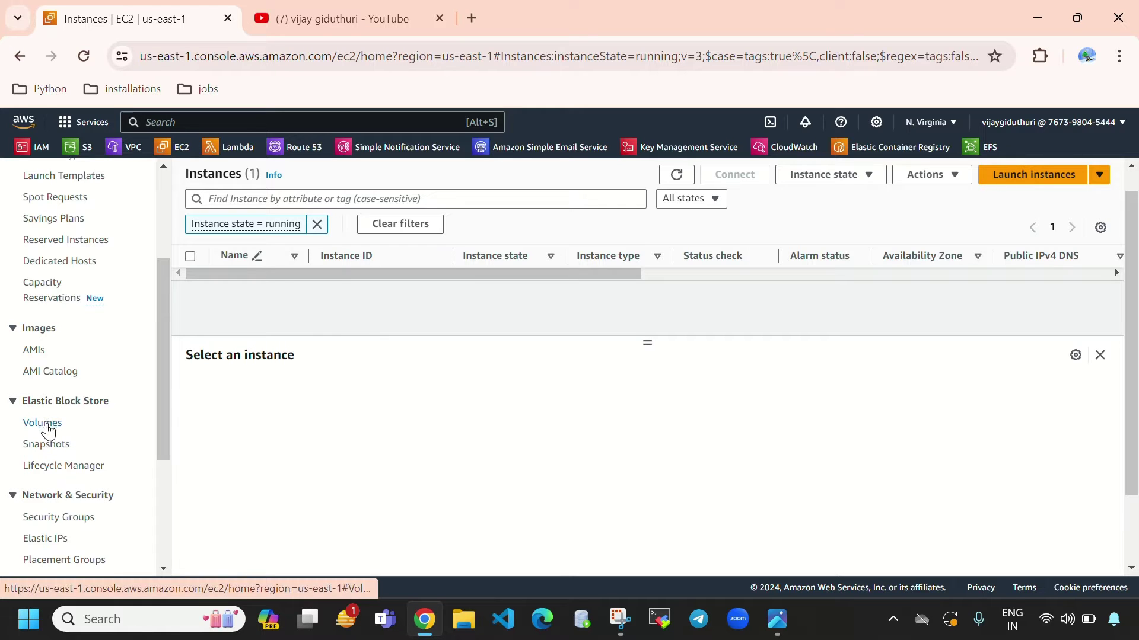
pyautogui.rightClick(45, 424)
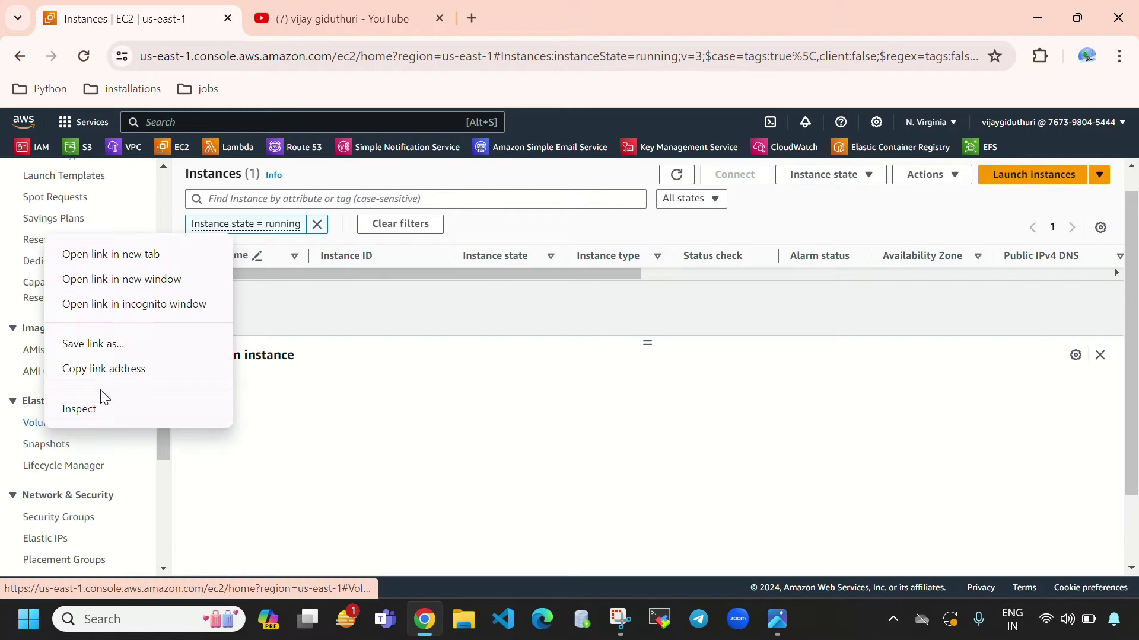
pyautogui.click(134, 256)
pyautogui.click(336, 14)
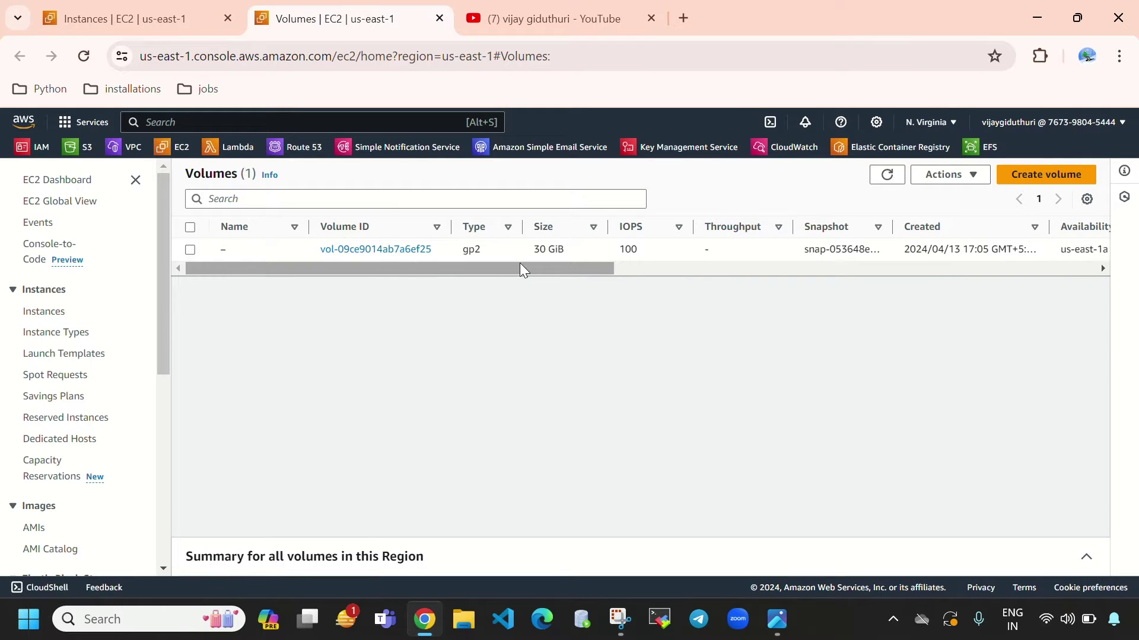
# Step: Return to the Instances page, enlarge the list area and remove the running-state filter to check windows-instance-1's state
pyautogui.click(109, 4)
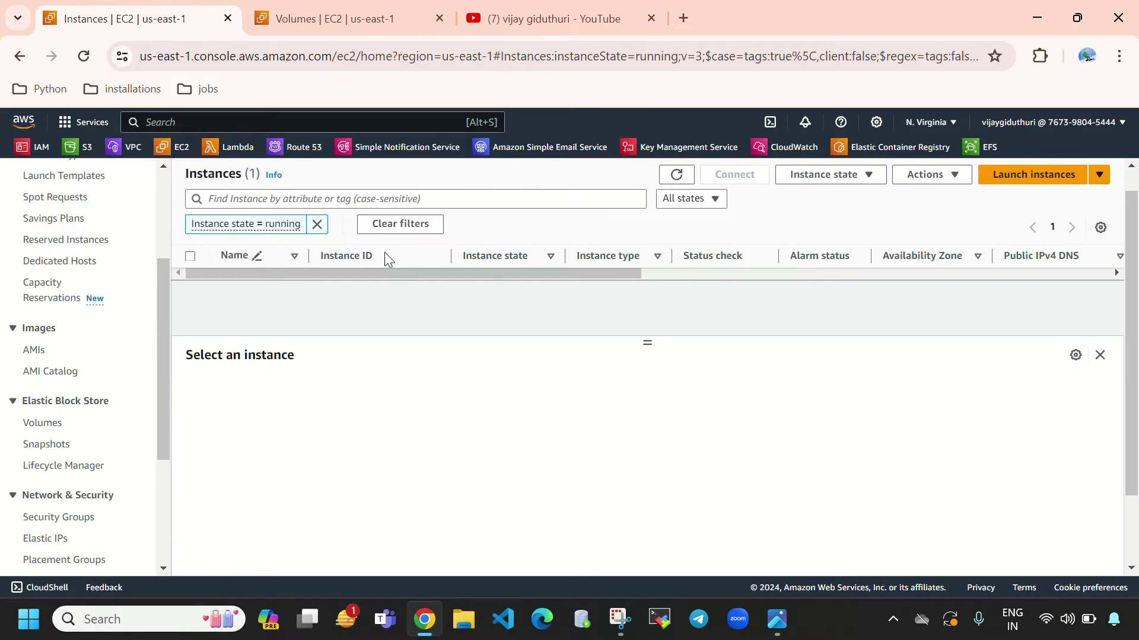
pyautogui.click(672, 178)
pyautogui.moveTo(643, 343); pyautogui.dragTo(646, 374)
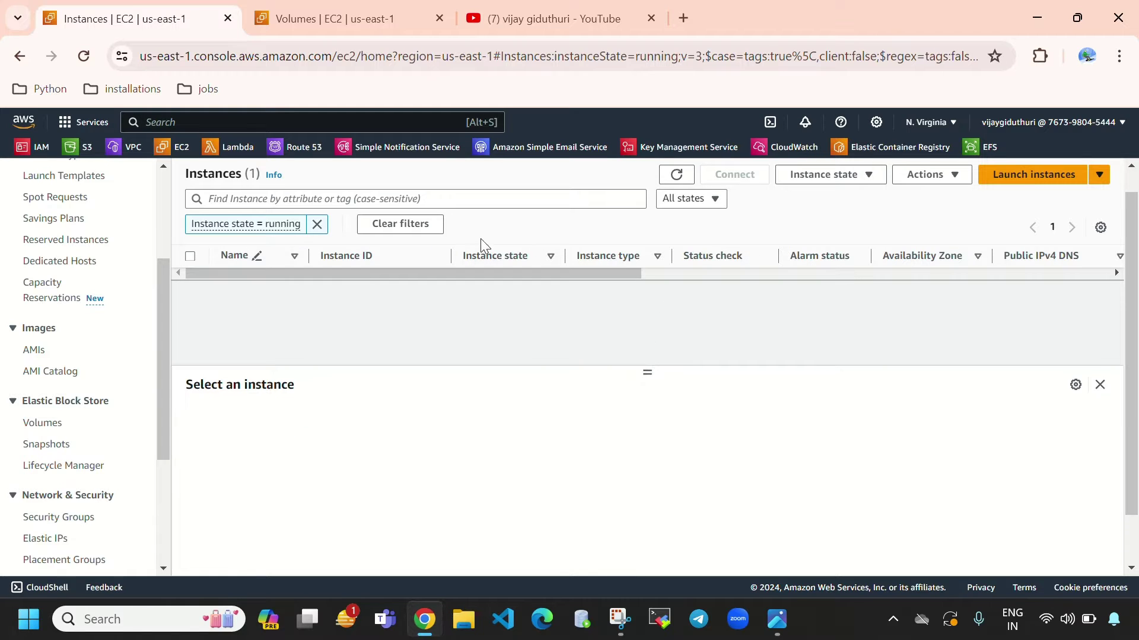
pyautogui.click(316, 224)
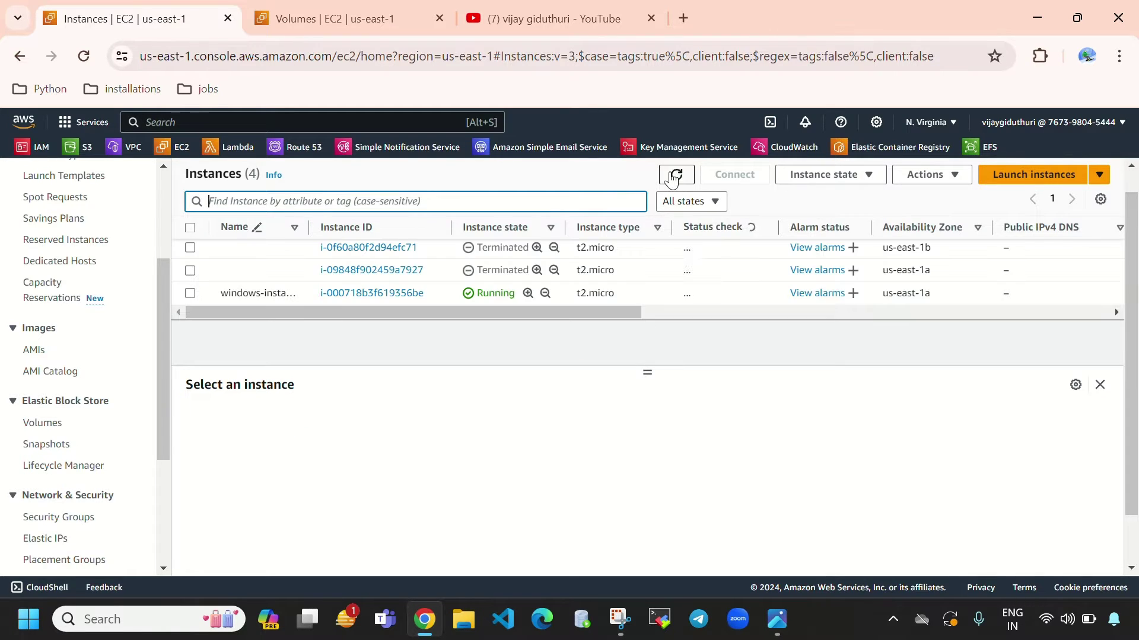
pyautogui.moveTo(476, 293); pyautogui.dragTo(516, 293)
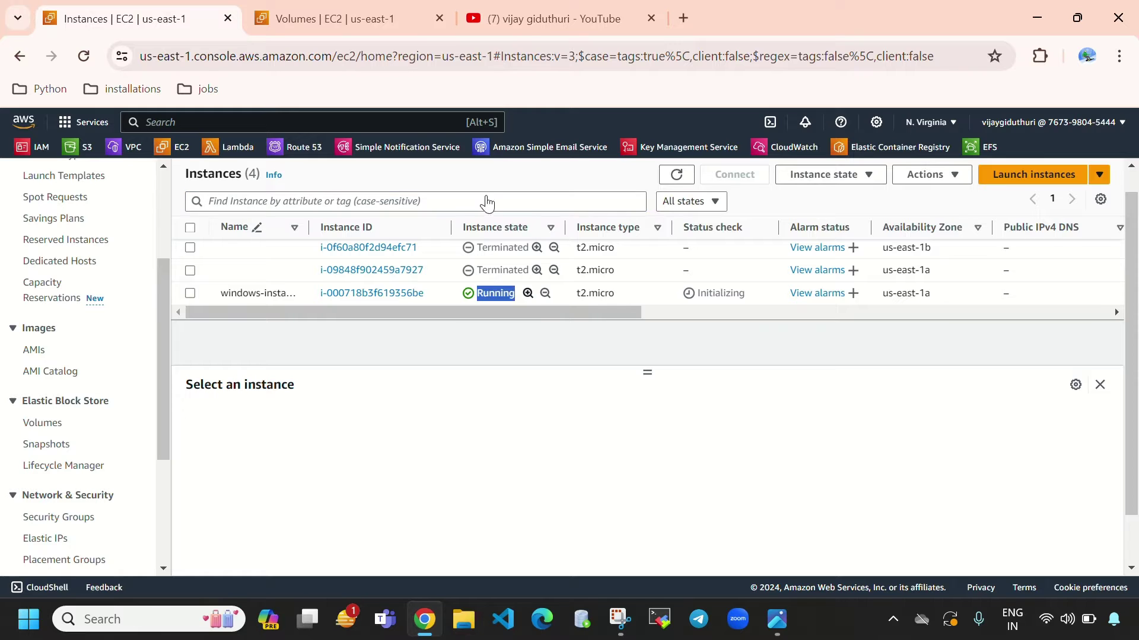
# Step: Apply the Instance state = running filter again and refresh the list to show windows-instance-1
pyautogui.click(482, 202)
pyautogui.click(281, 512)
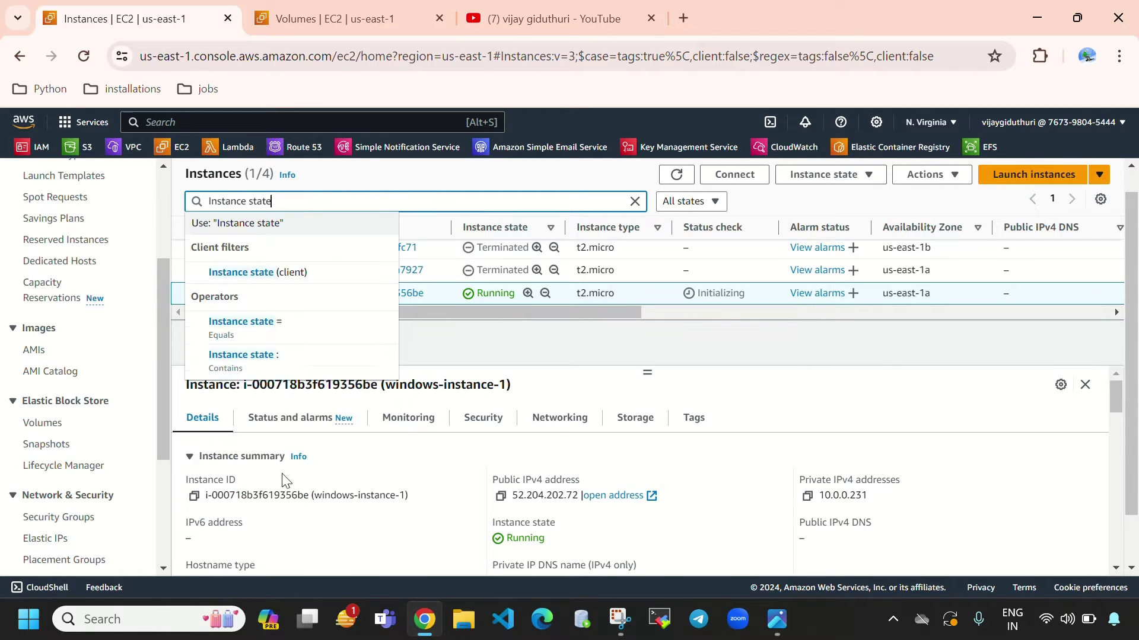
pyautogui.click(295, 331)
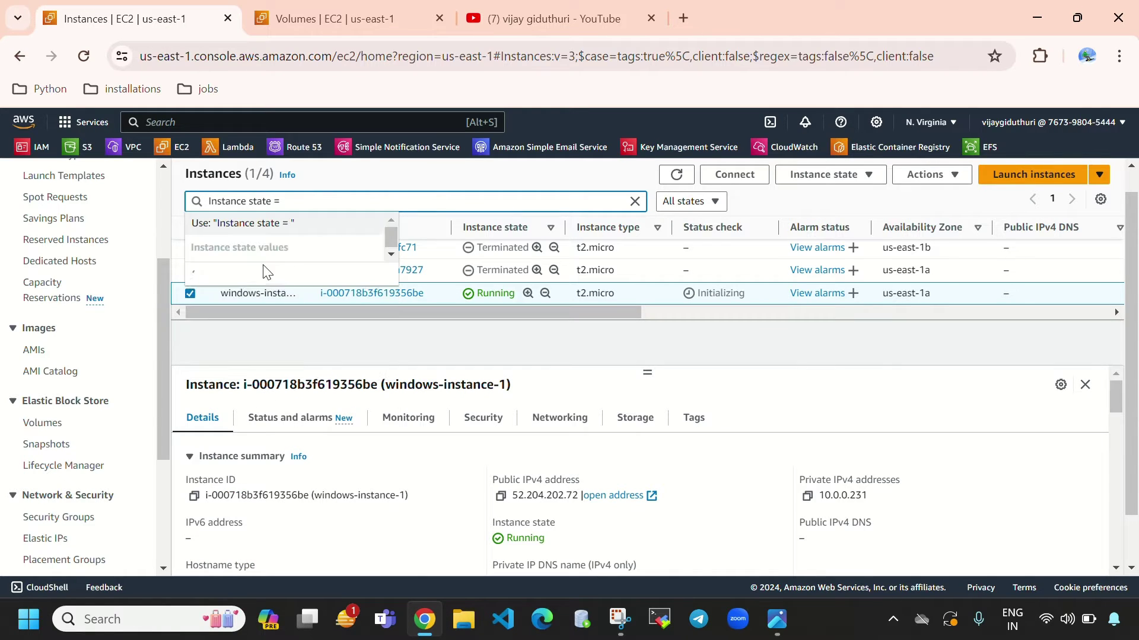
pyautogui.click(279, 271)
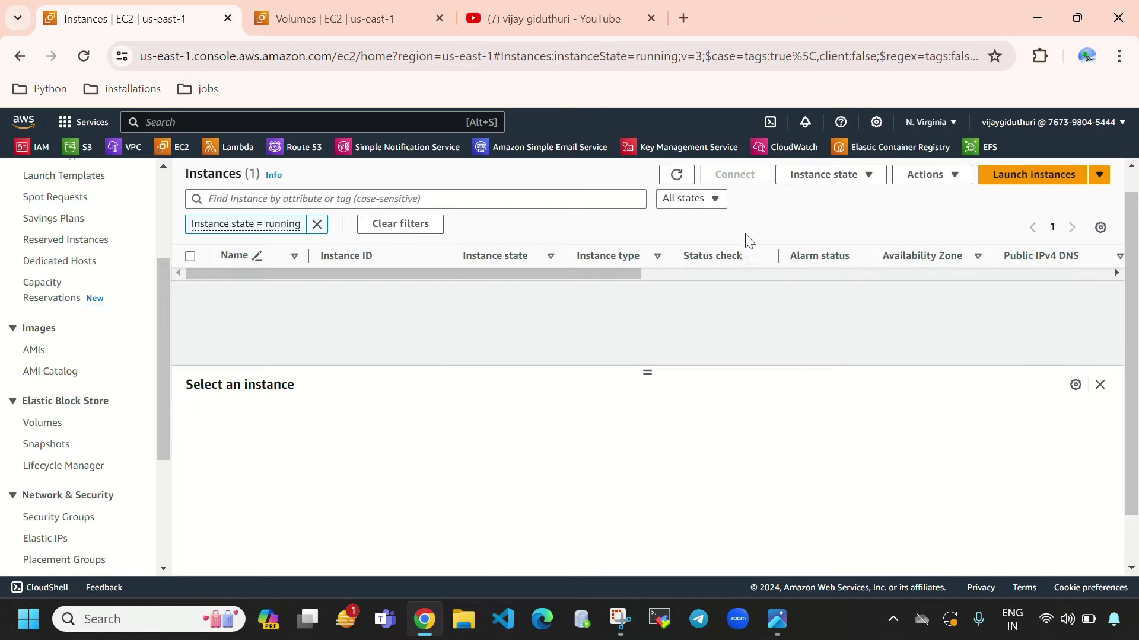
pyautogui.click(676, 175)
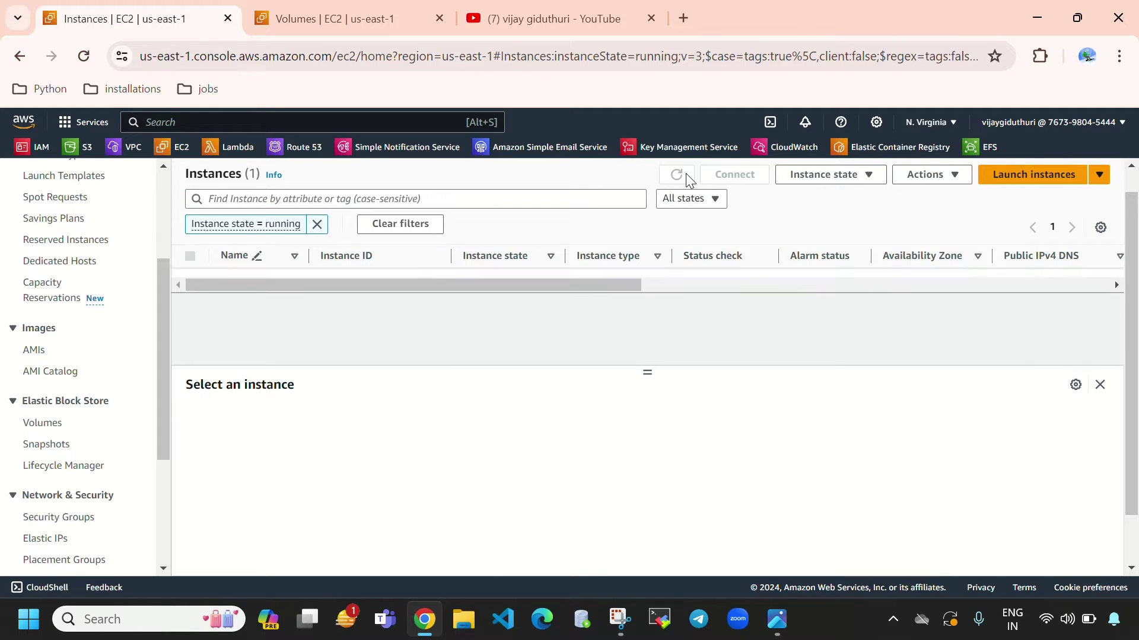
pyautogui.tripleClick(638, 414)
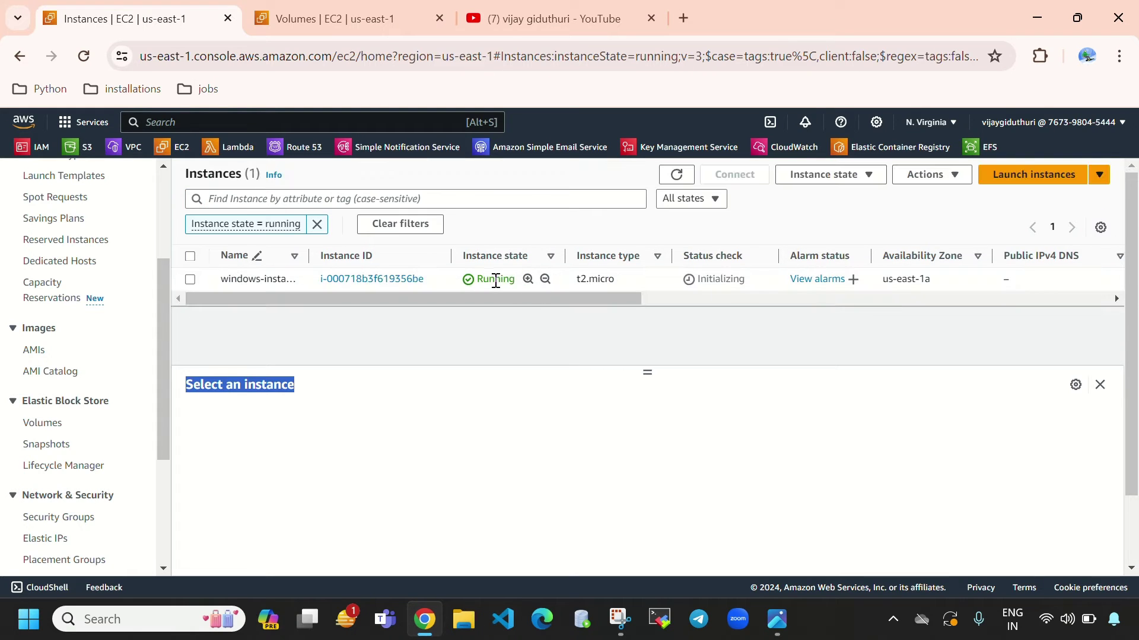
# Step: Select windows-instance-1, examine its volume's state and attached resource on the Volumes page, and return to the Instances page
pyautogui.moveTo(478, 280); pyautogui.dragTo(512, 283)
pyautogui.click(255, 279)
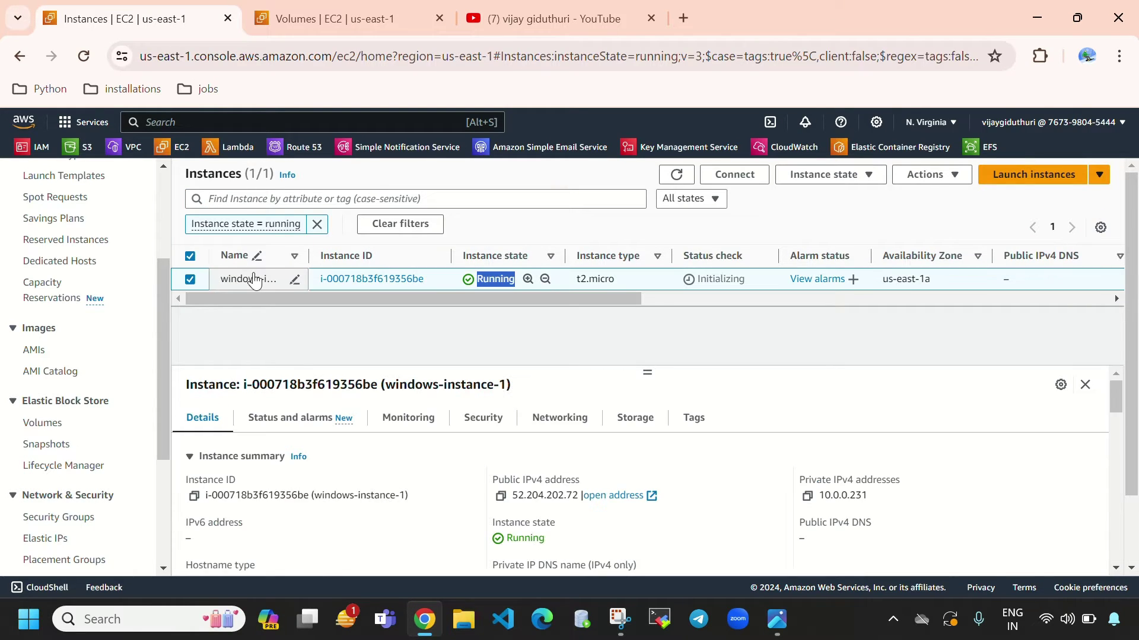
pyautogui.click(372, 21)
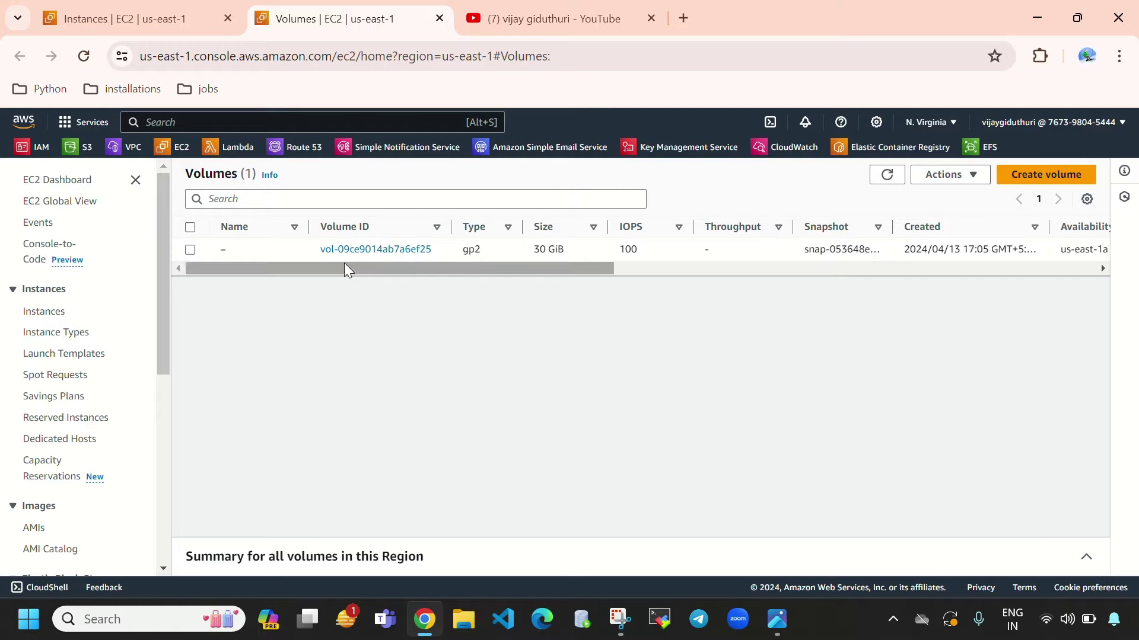
pyautogui.moveTo(361, 269); pyautogui.dragTo(541, 290)
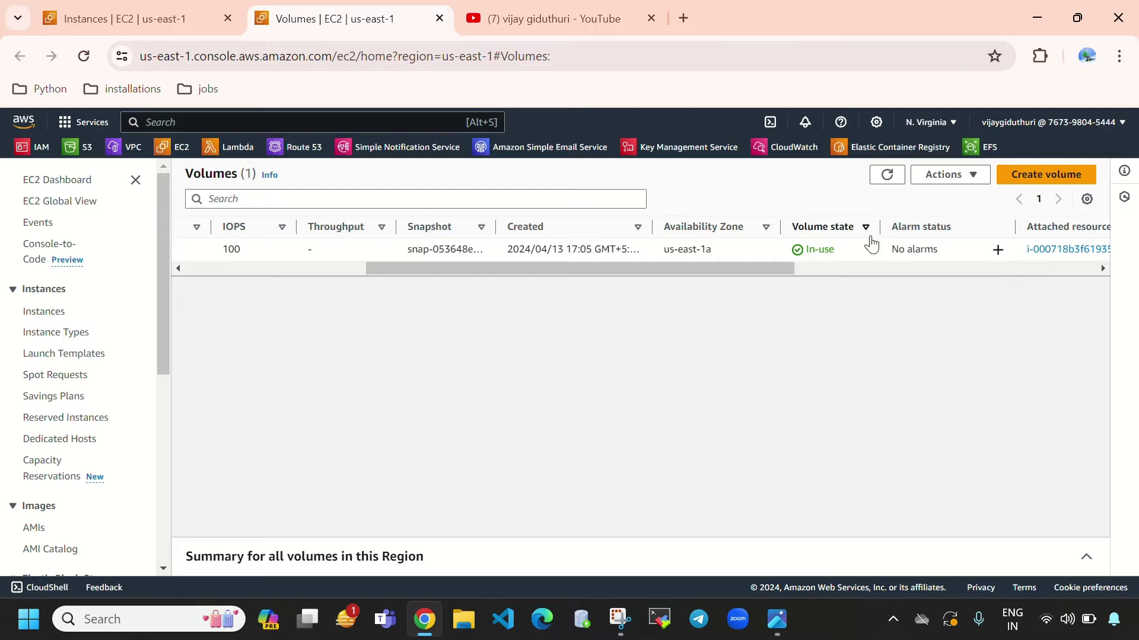
pyautogui.moveTo(836, 254); pyautogui.dragTo(785, 254)
pyautogui.click(142, 21)
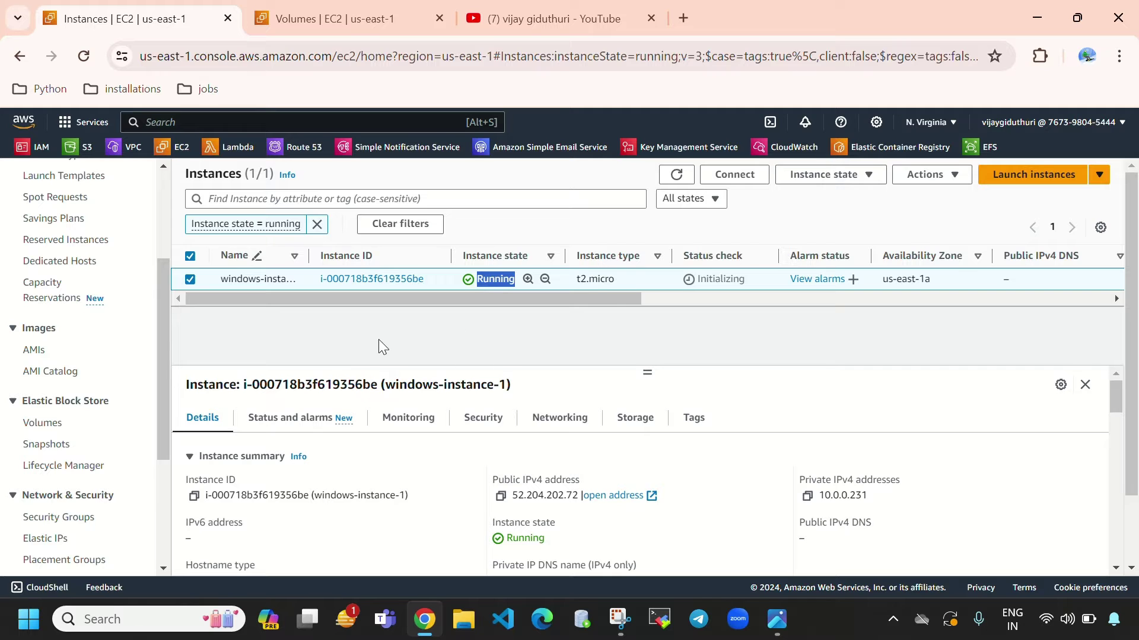
# Step: Open Remote Desktop Connection and set the computer to windows-instance-1's copied public IPv4 address, 52.204.202.72
pyautogui.click(148, 617)
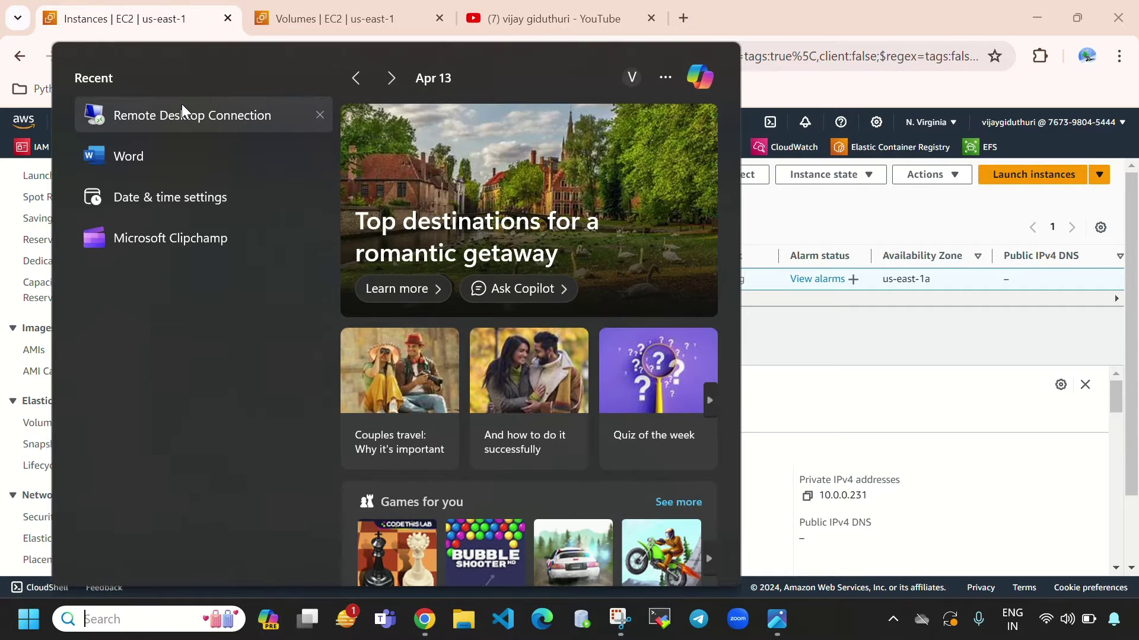
pyautogui.click(184, 115)
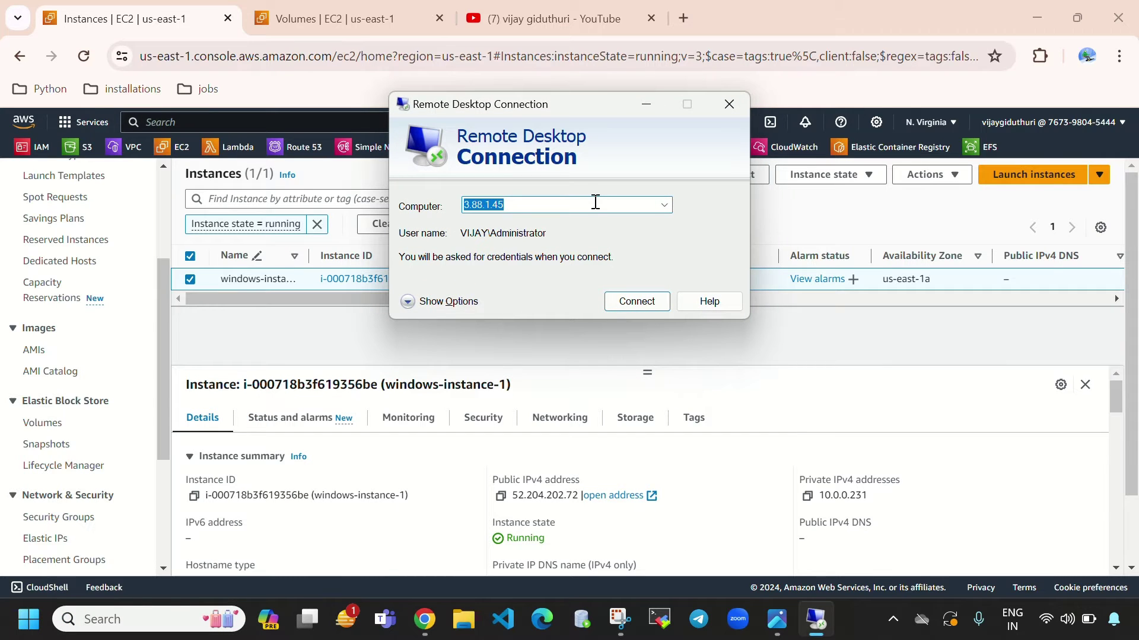
pyautogui.press('BackSpace')
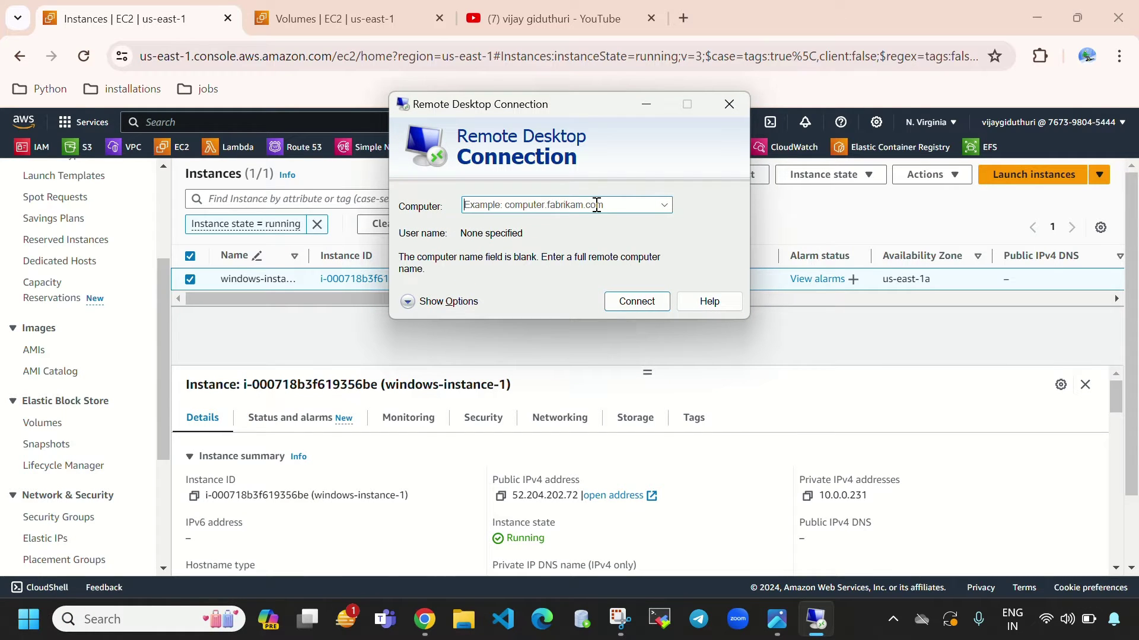
pyautogui.click(645, 111)
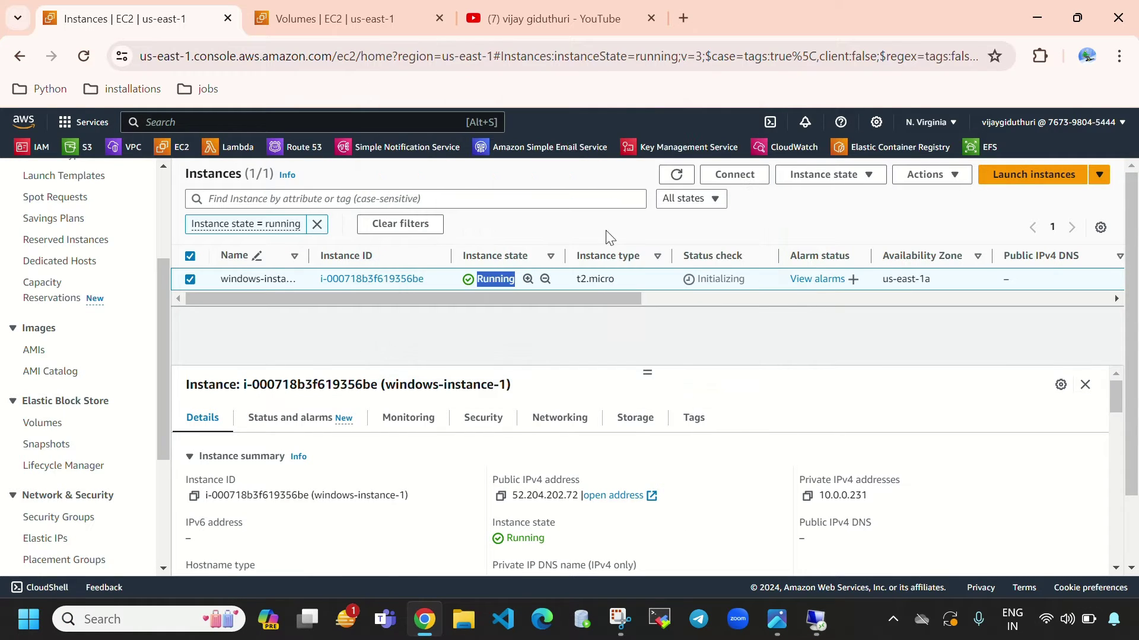
pyautogui.click(501, 497)
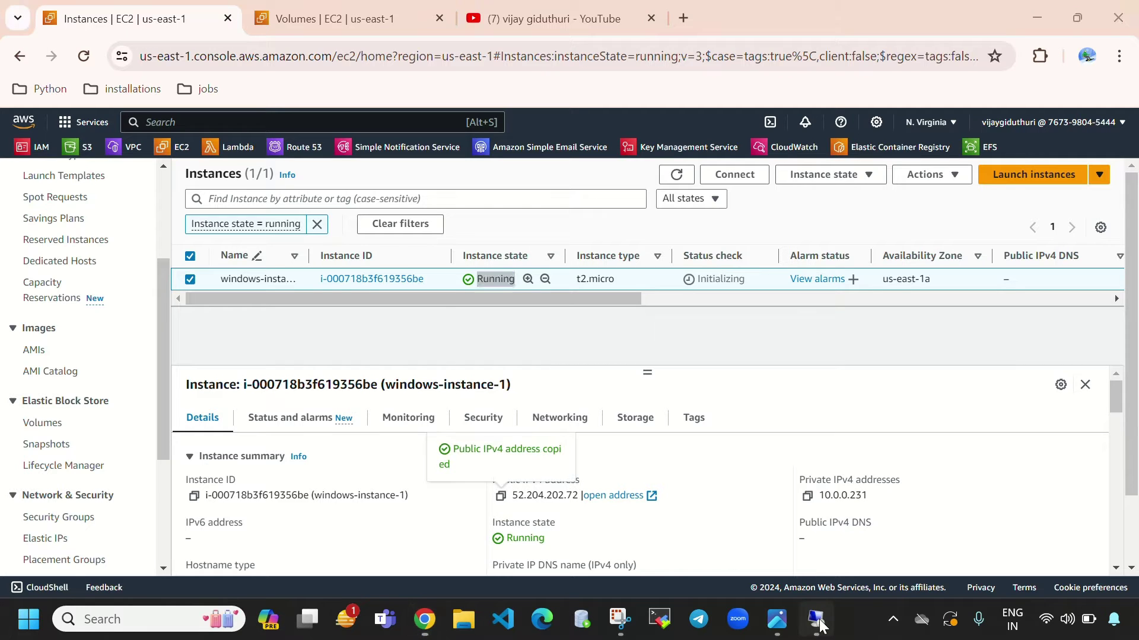
pyautogui.click(816, 620)
pyautogui.hotkey('ctrl', 'v')
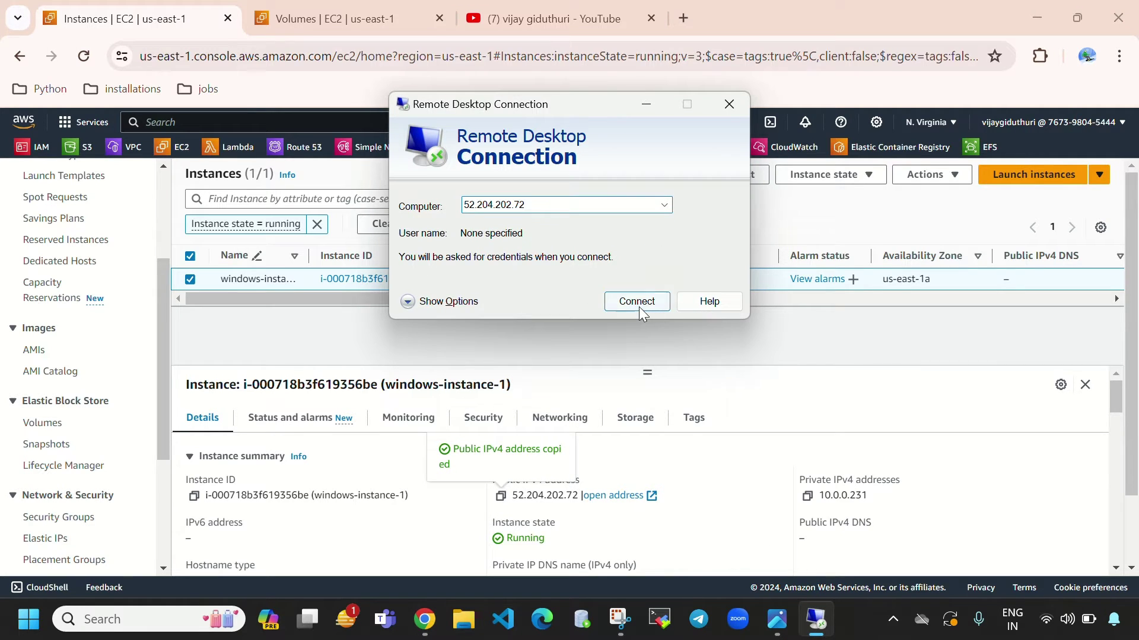
# Step: Copy the Administrator username from the instance's RDP client details into Remote Desktop Connection's user name and start the connection
pyautogui.click(423, 302)
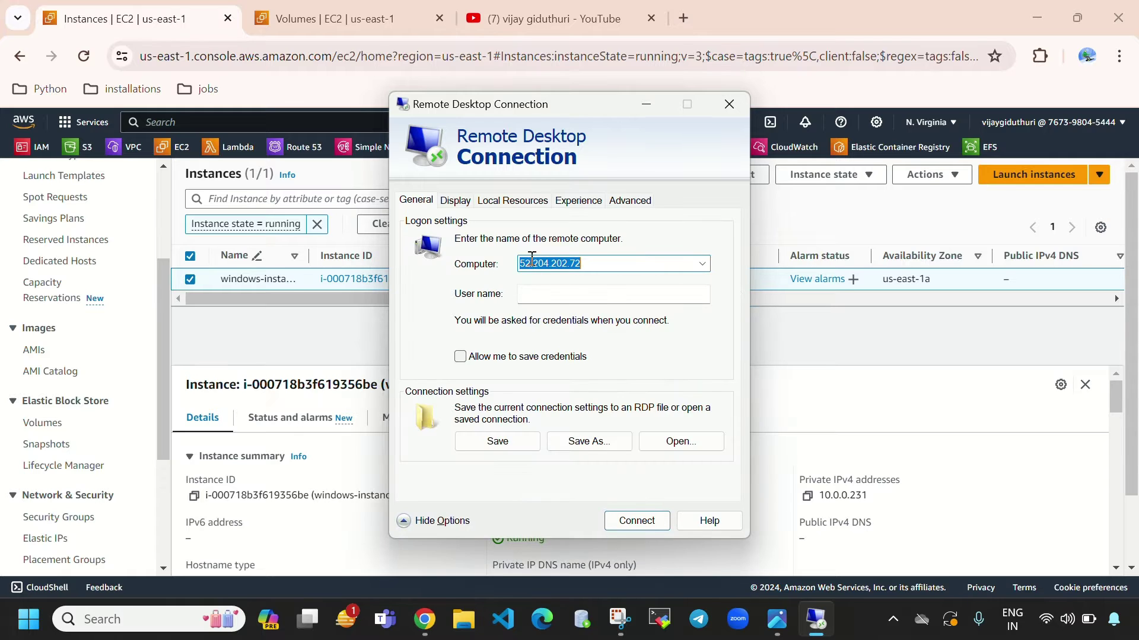
pyautogui.click(549, 296)
pyautogui.click(646, 105)
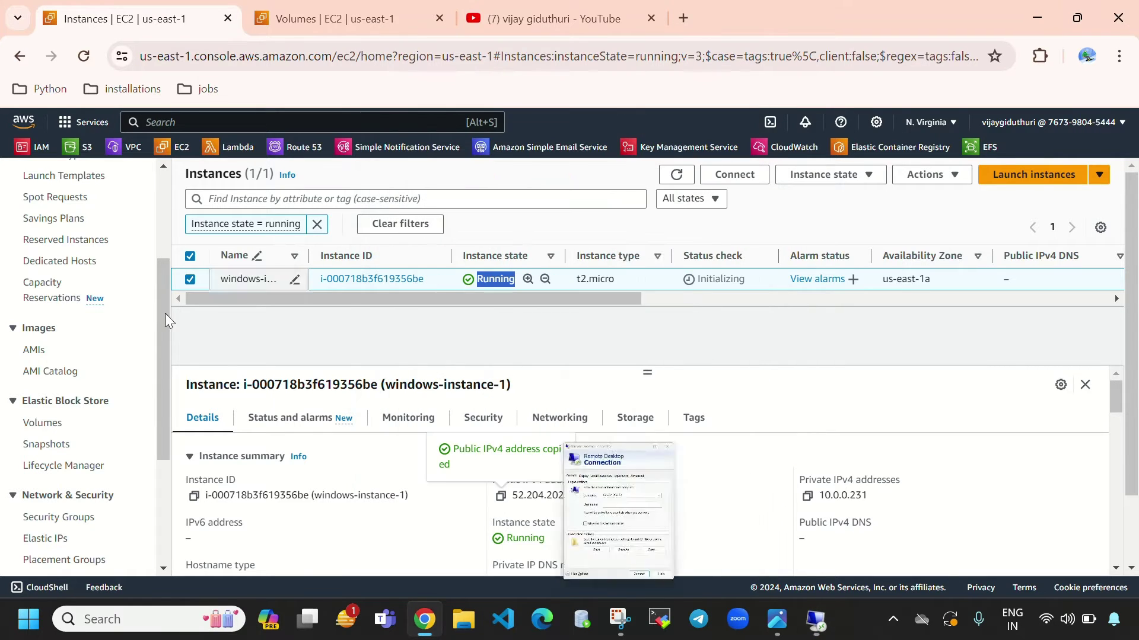
pyautogui.click(736, 175)
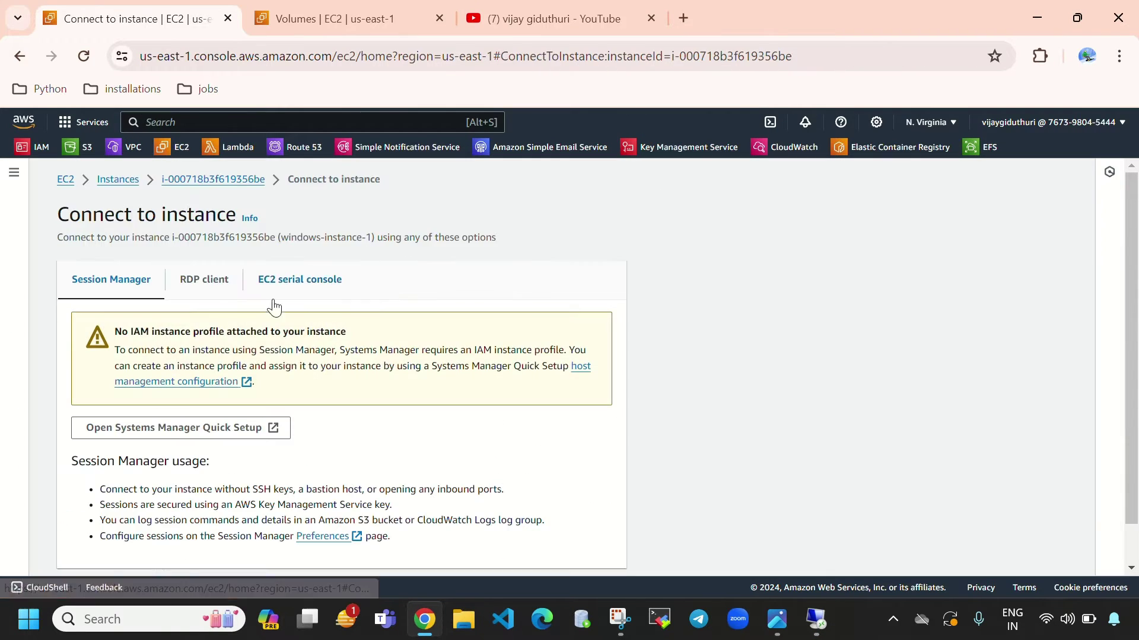
pyautogui.click(200, 284)
pyautogui.scroll(-3, 385, 386)
pyautogui.click(365, 397)
pyautogui.click(816, 619)
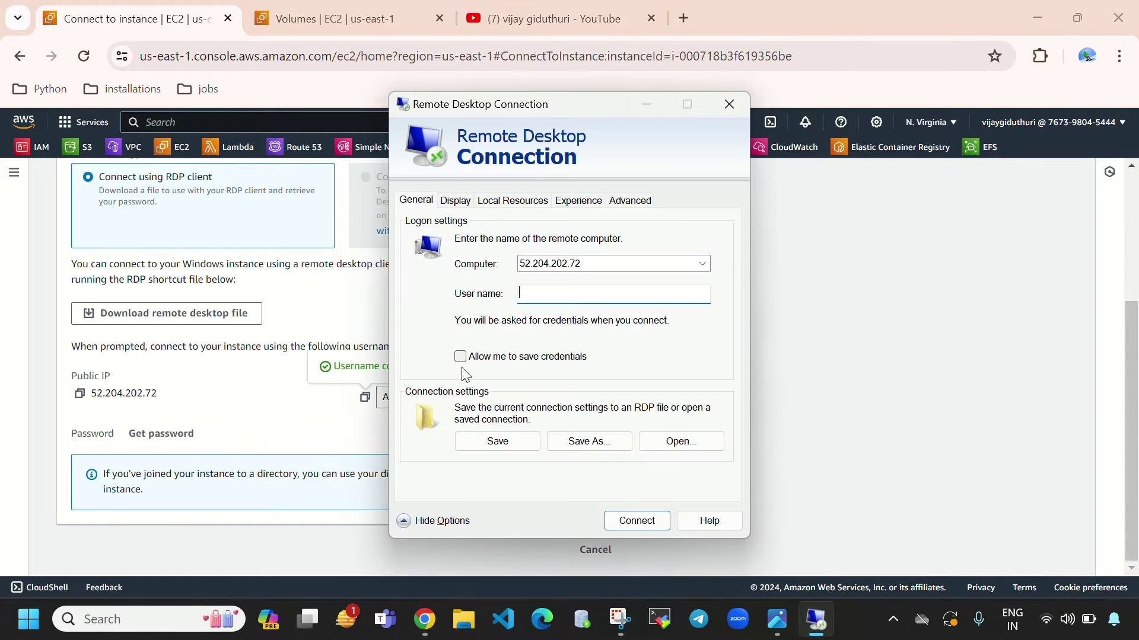
pyautogui.hotkey('ctrl', 'v')
pyautogui.click(654, 525)
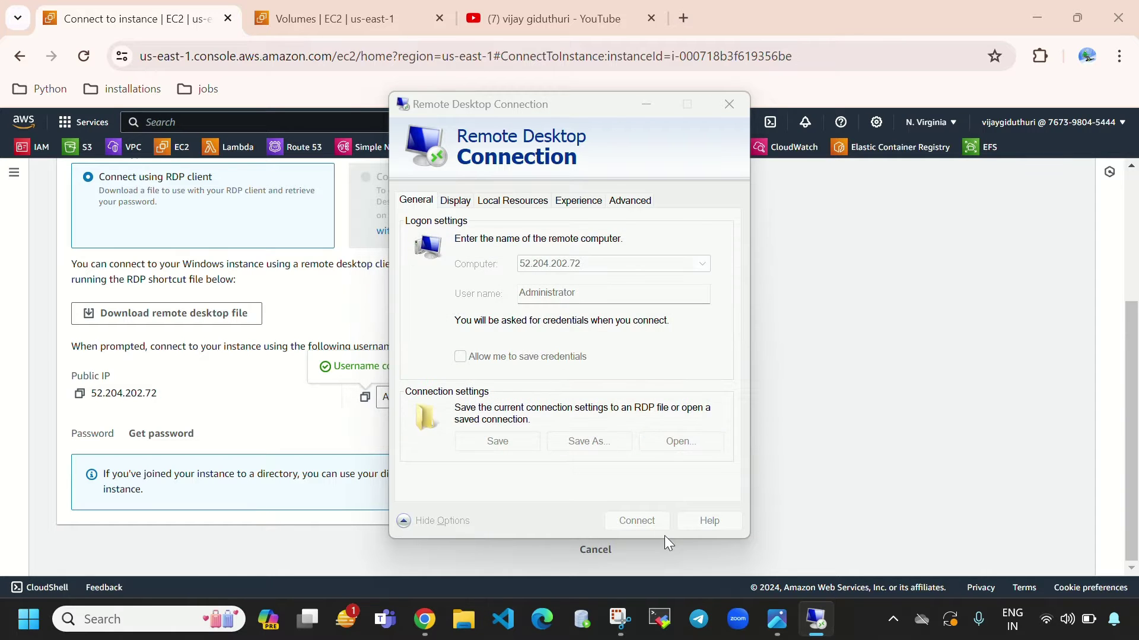
# Step: Return to the EC2 console and decrypt windows-instance-1's Windows password using the private key file ec2key.pem
pyautogui.click(952, 274)
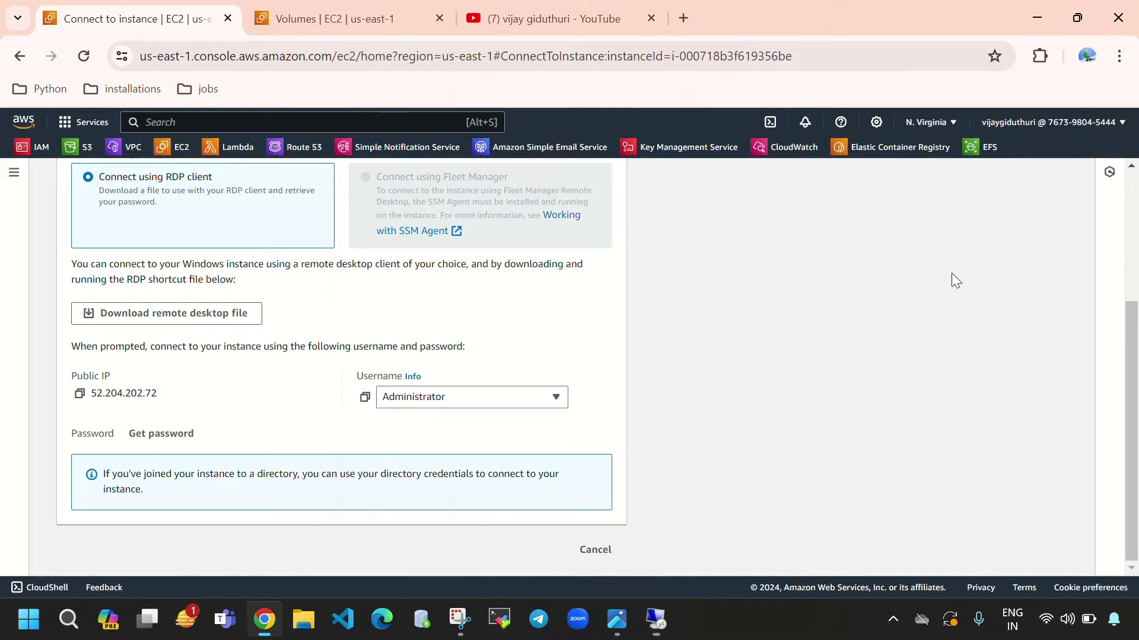
pyautogui.click(179, 436)
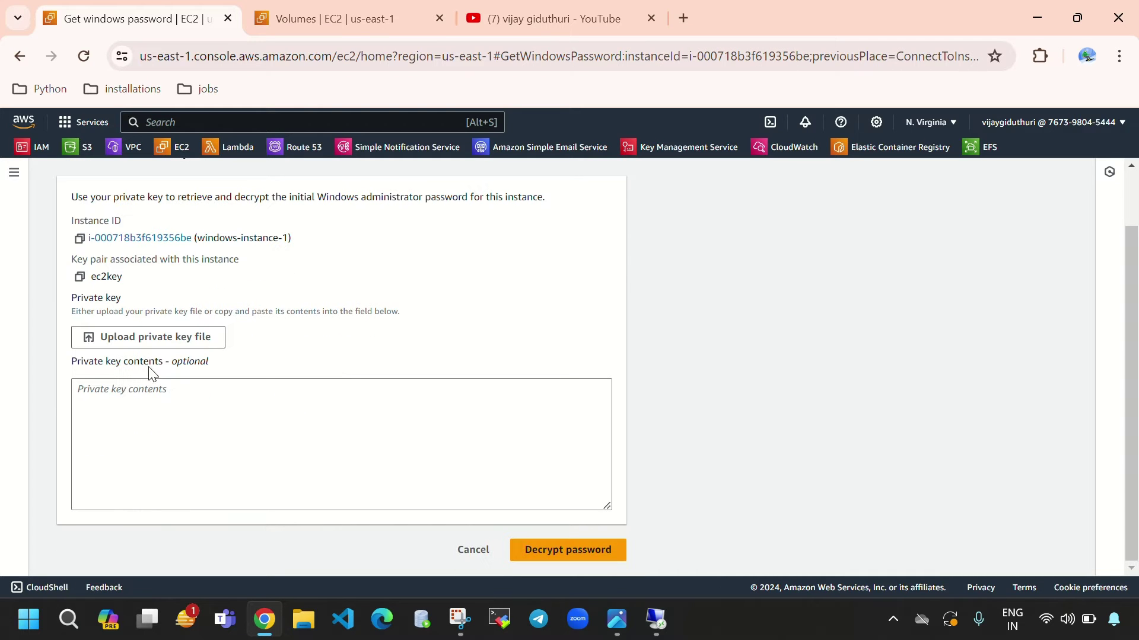
pyautogui.click(167, 338)
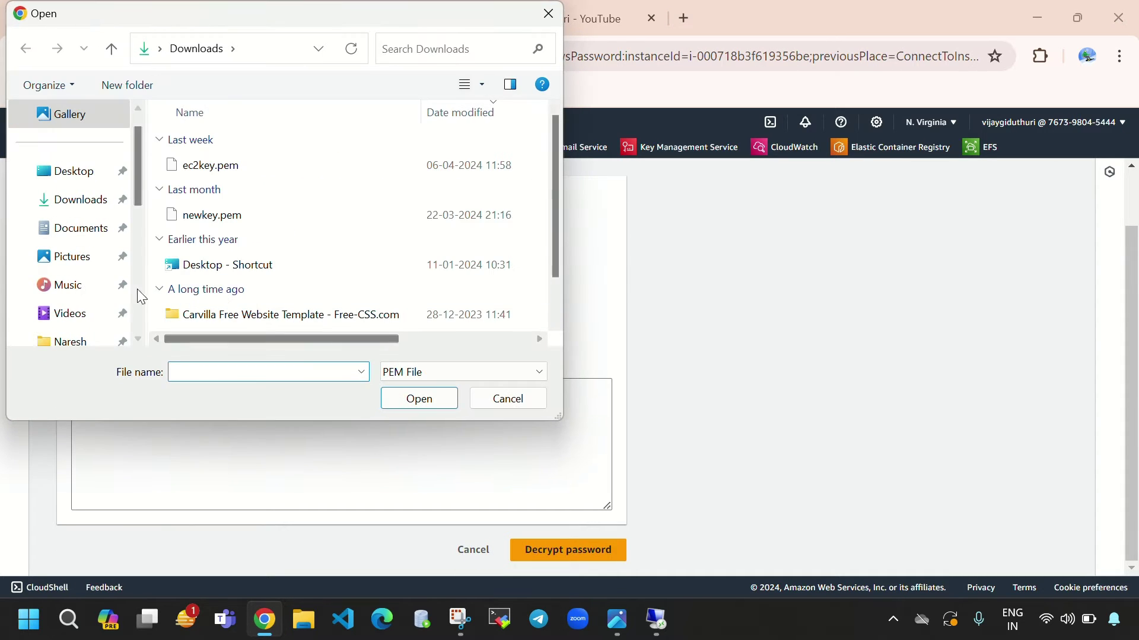
pyautogui.click(253, 173)
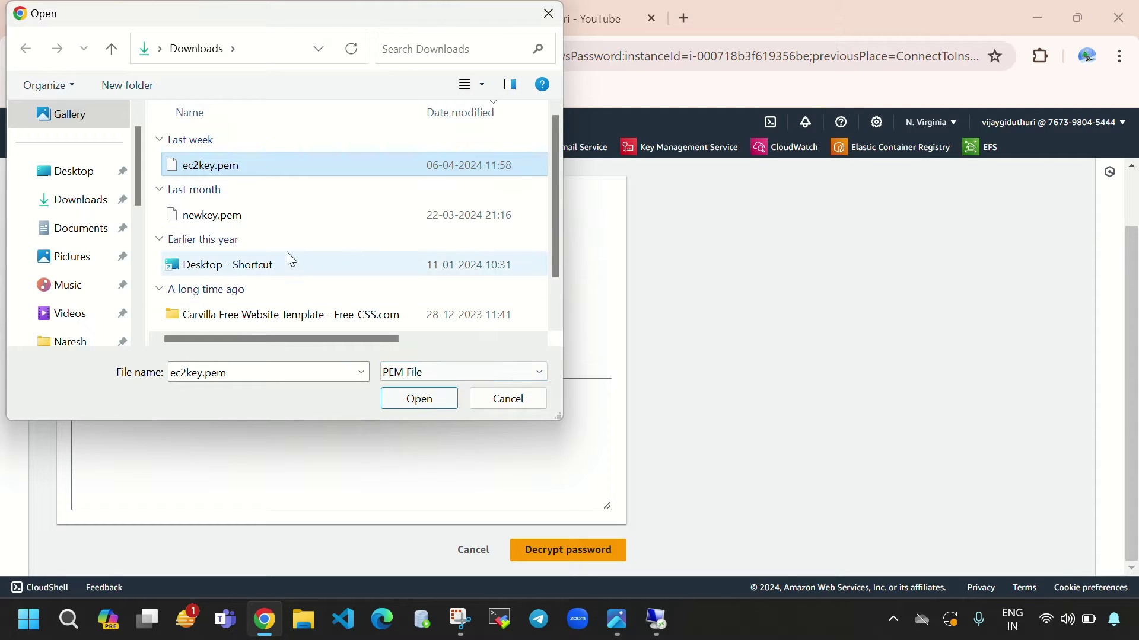
pyautogui.click(449, 406)
pyautogui.scroll(-5, 526, 437)
pyautogui.scroll(-1, 529, 561)
pyautogui.click(564, 551)
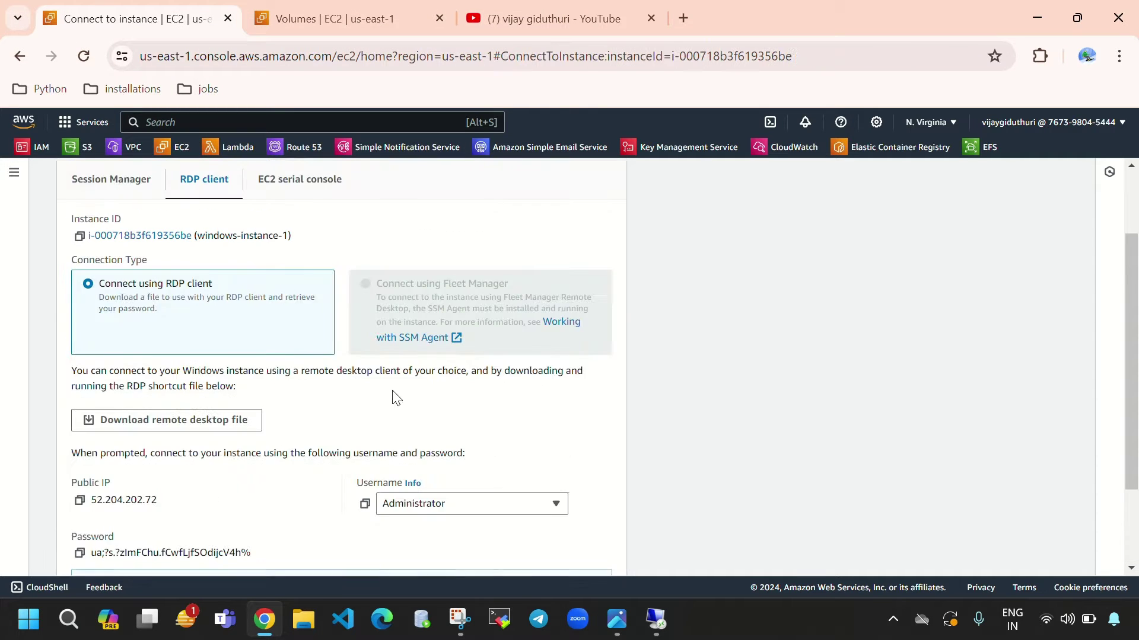
# Step: Copy the decrypted password into the Remote Desktop credentials prompt, sign in, and accept the certificate warning to connect
pyautogui.scroll(-2, 415, 439)
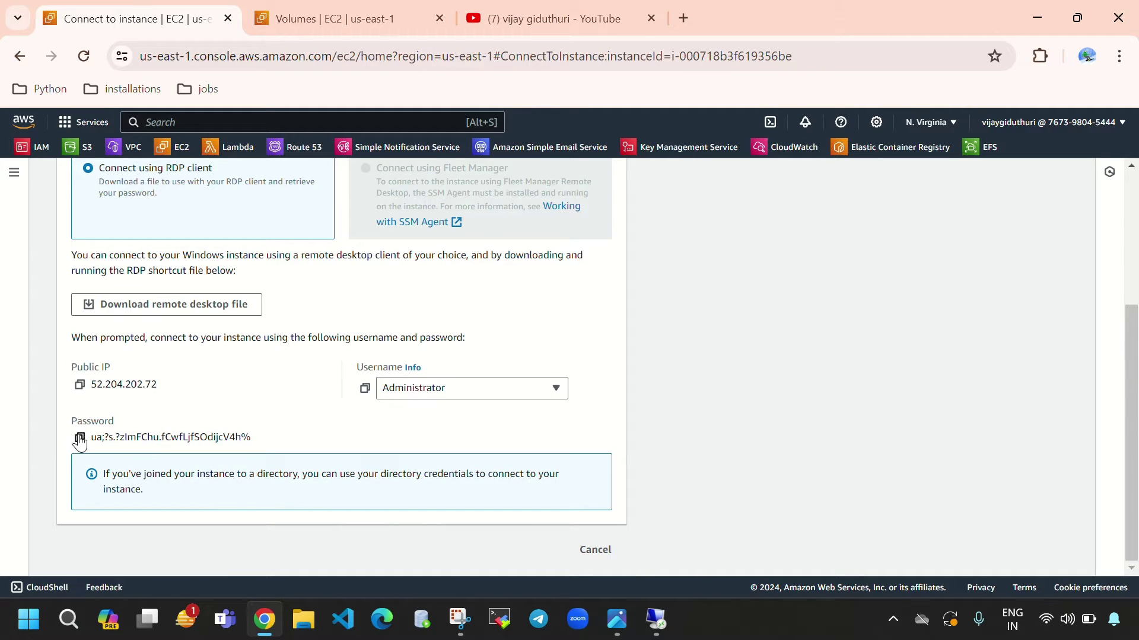
pyautogui.click(80, 438)
pyautogui.click(657, 629)
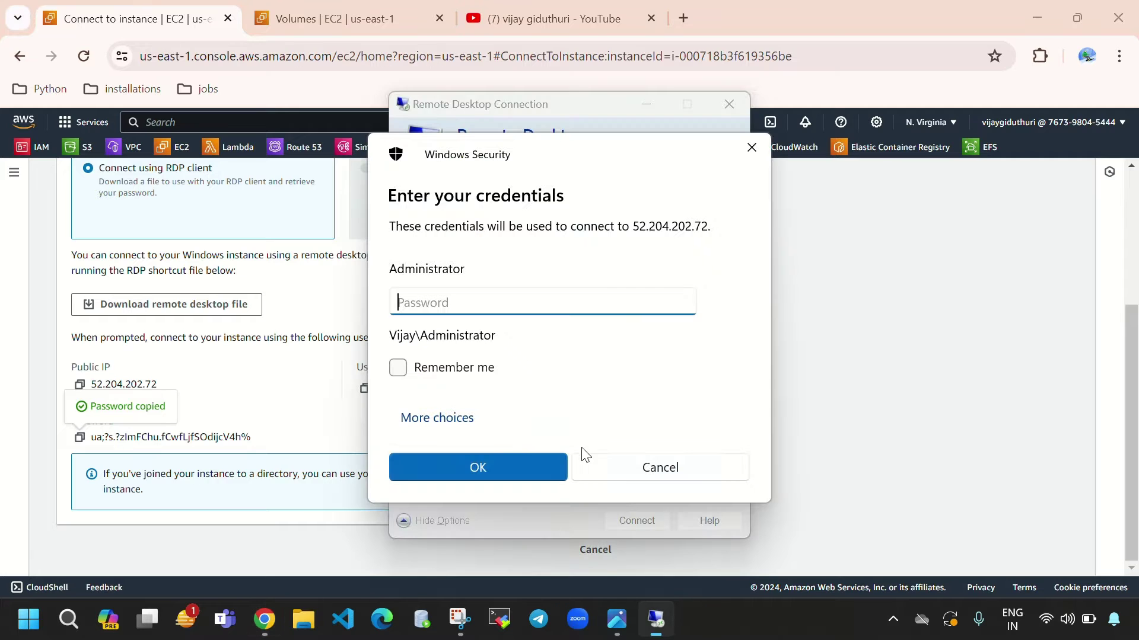
pyautogui.hotkey('ctrl', 'v')
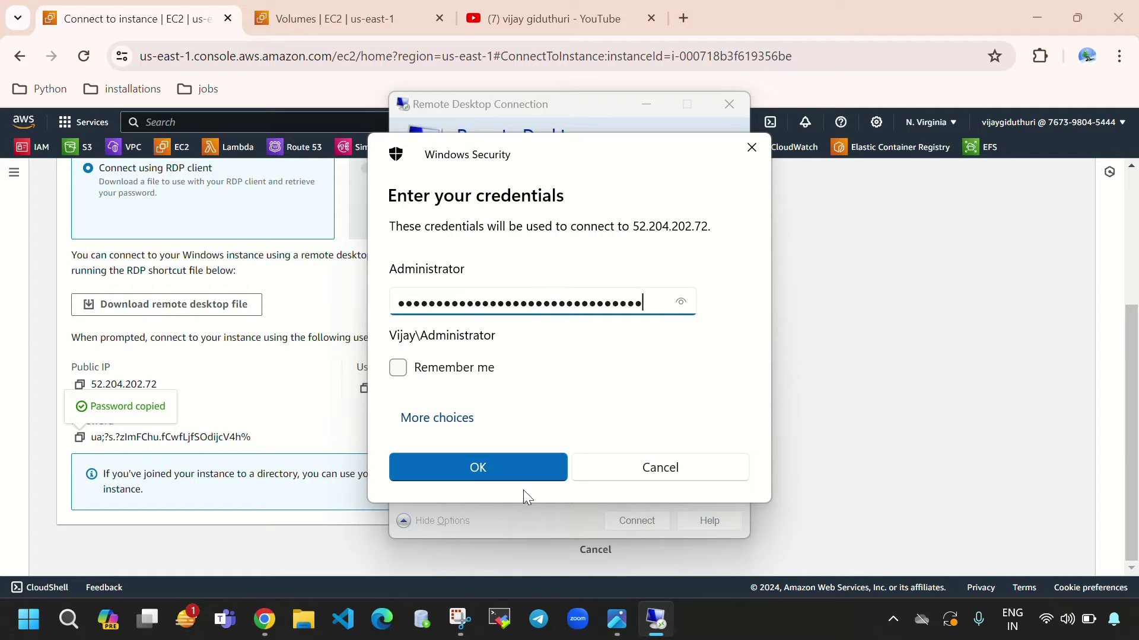
pyautogui.click(529, 468)
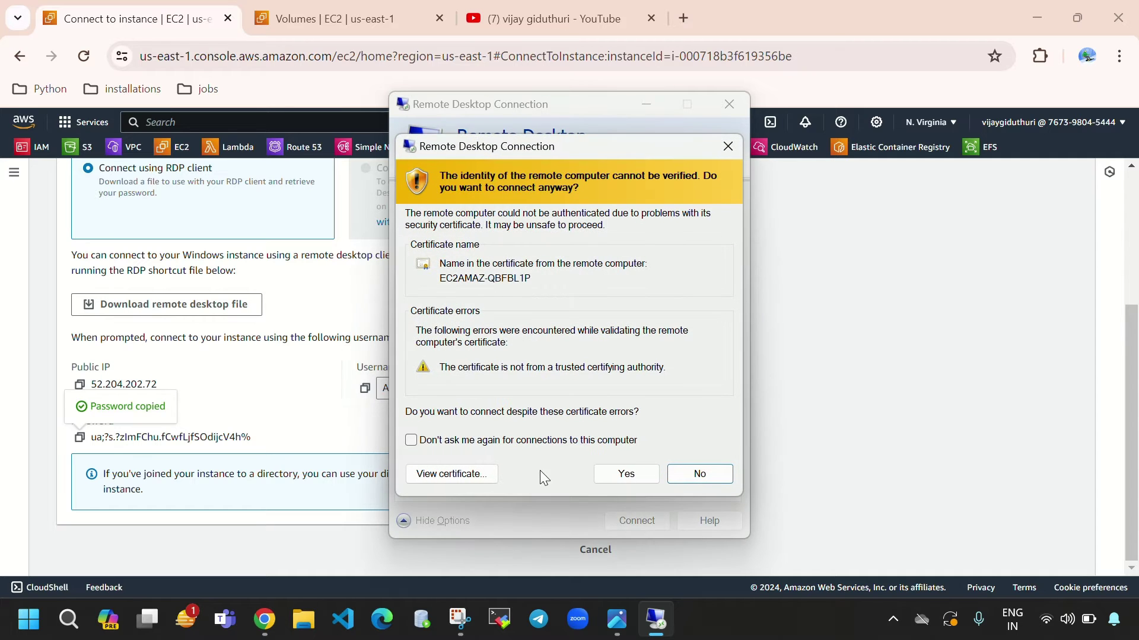
pyautogui.click(619, 471)
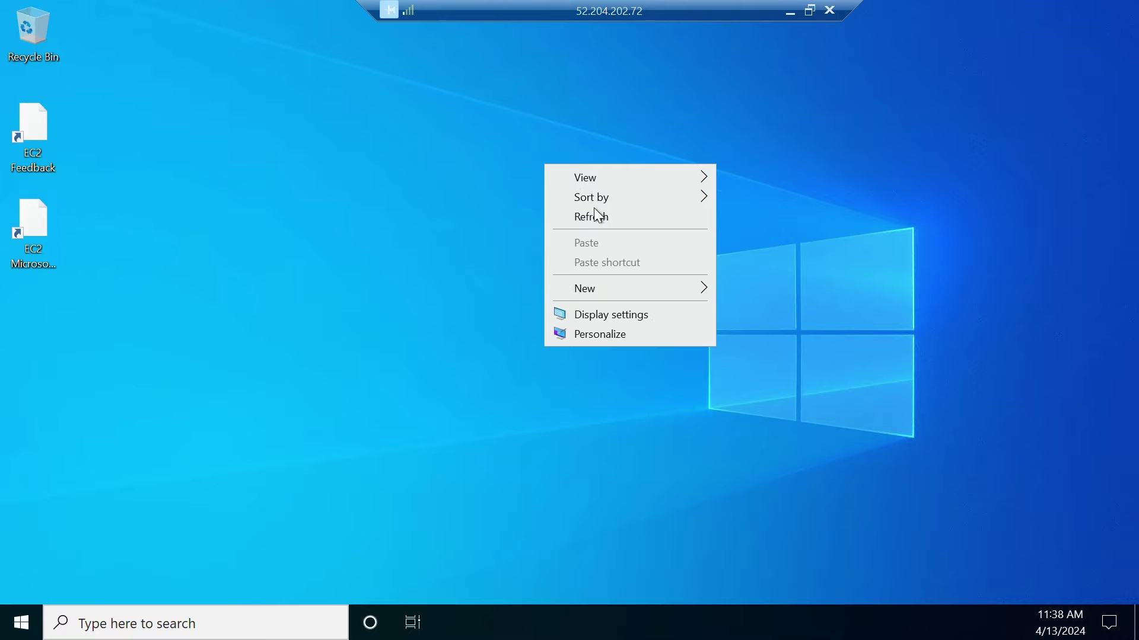
# Step: Refresh the remote desktop and allow the PC to be discoverable on Network 2
pyautogui.click(597, 215)
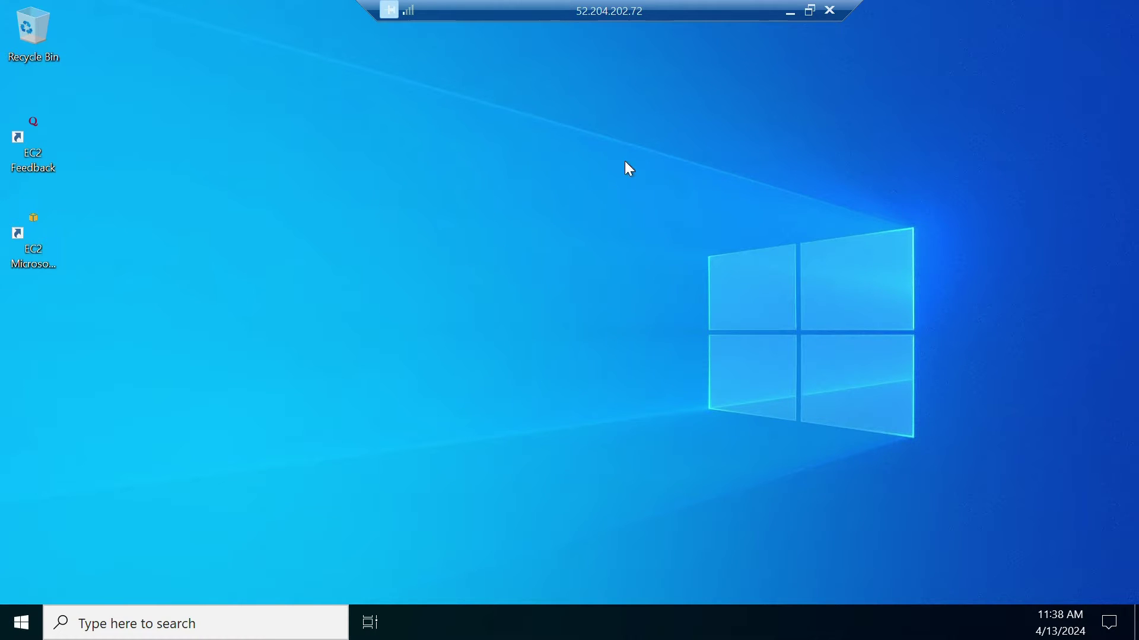
pyautogui.rightClick(568, 252)
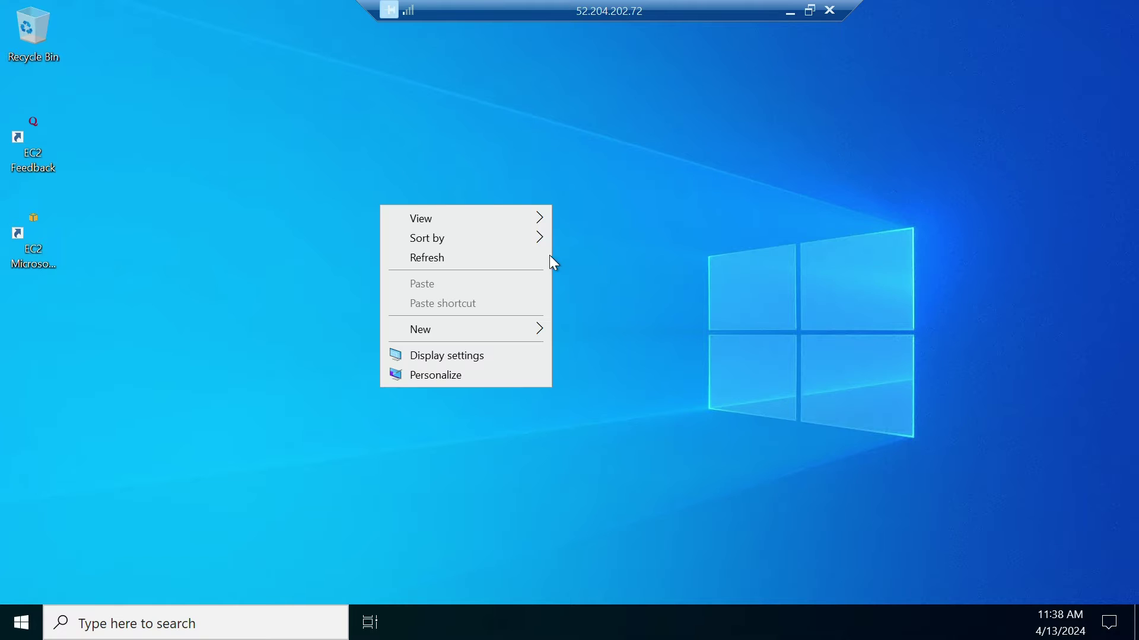
pyautogui.click(525, 257)
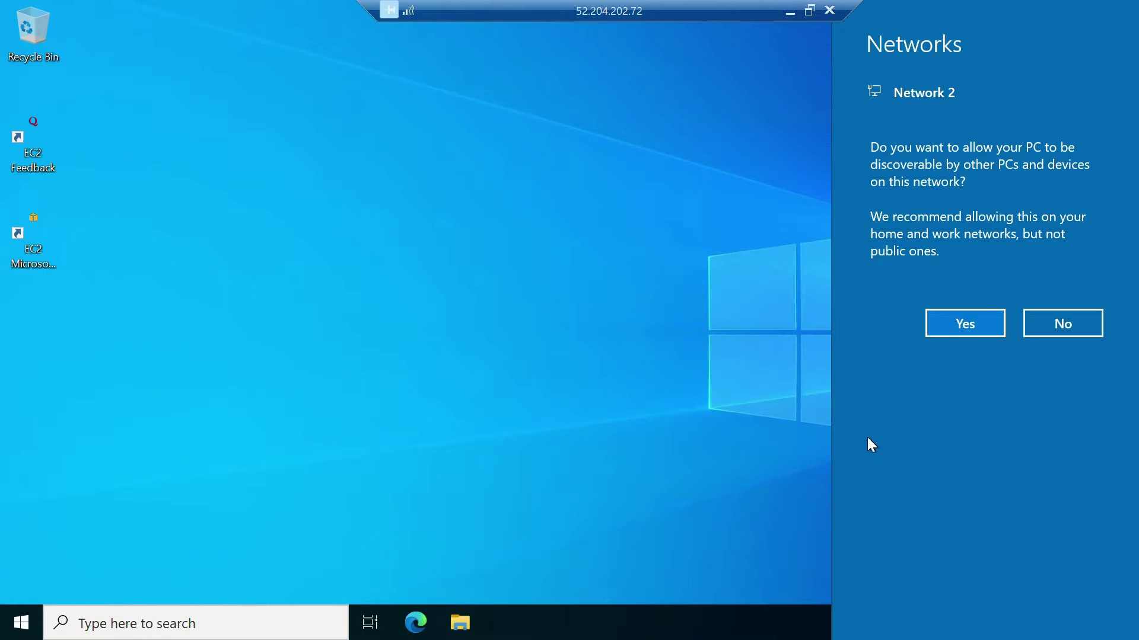
pyautogui.click(948, 323)
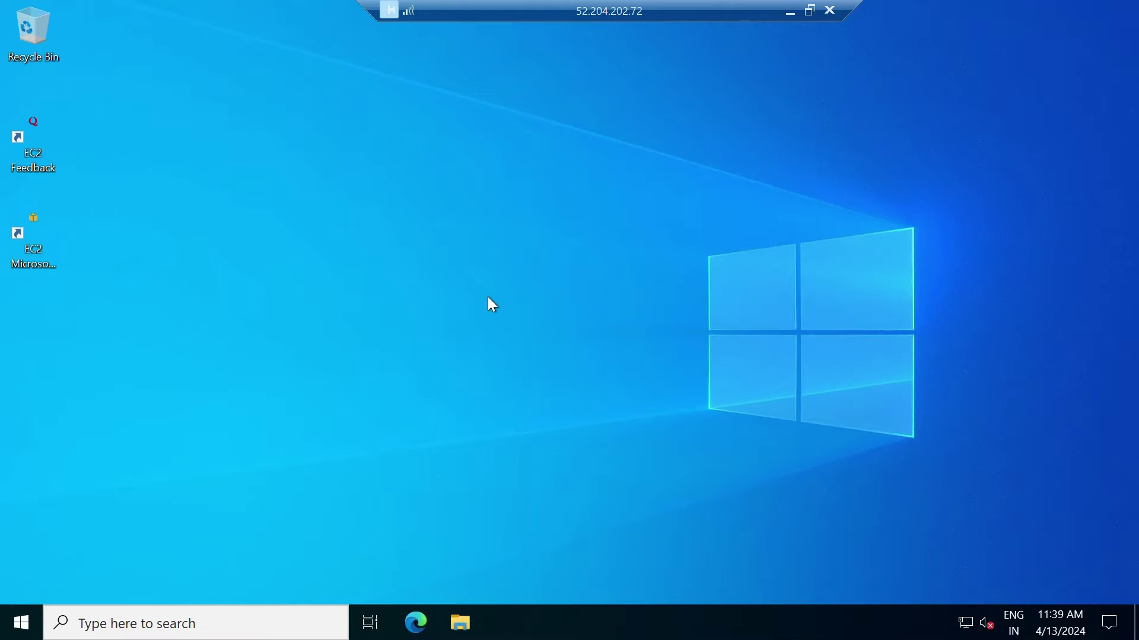
pyautogui.rightClick(509, 177)
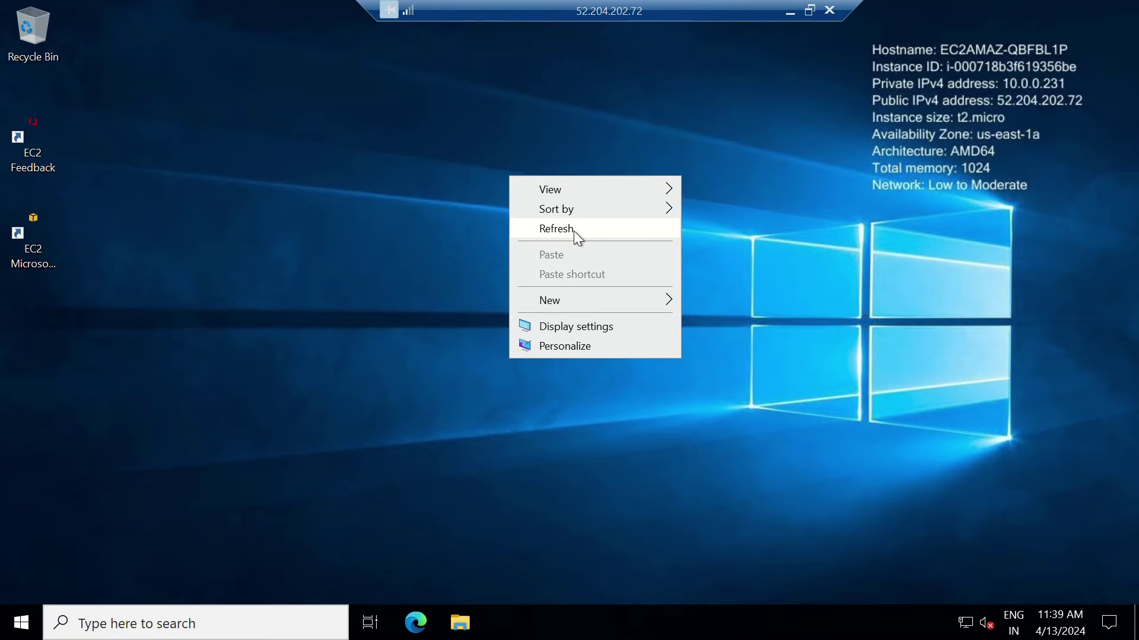
pyautogui.click(574, 230)
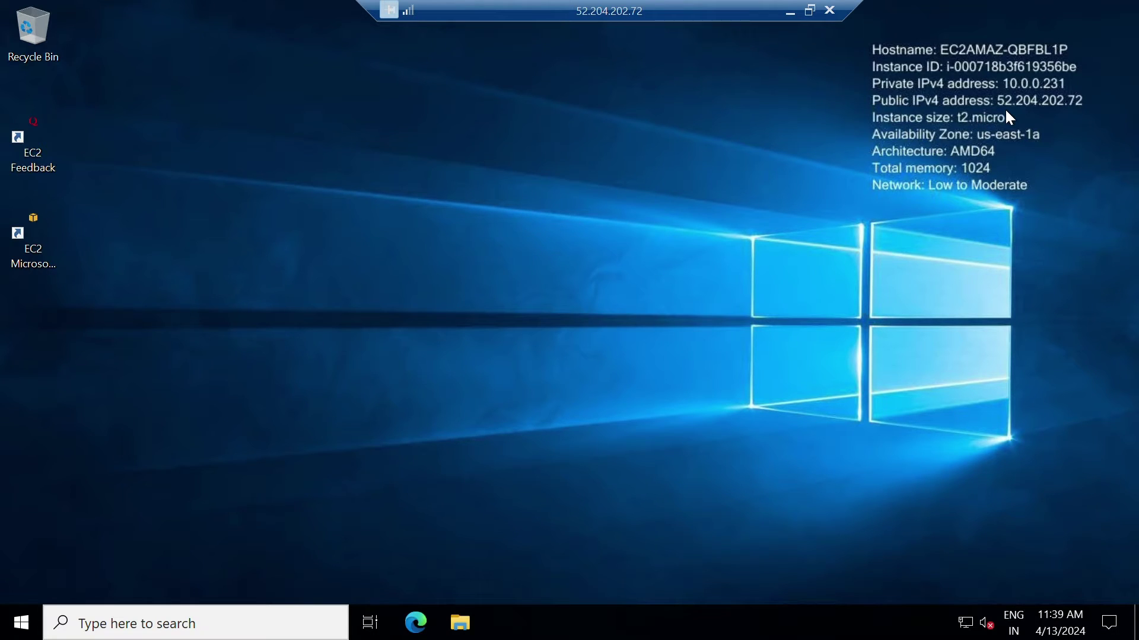
# Step: Check windows-instance-1's public IPv4 address in the EC2 console against the remote desktop's details, and return to the remote session
pyautogui.click(790, 12)
pyautogui.scroll(3, 247, 471)
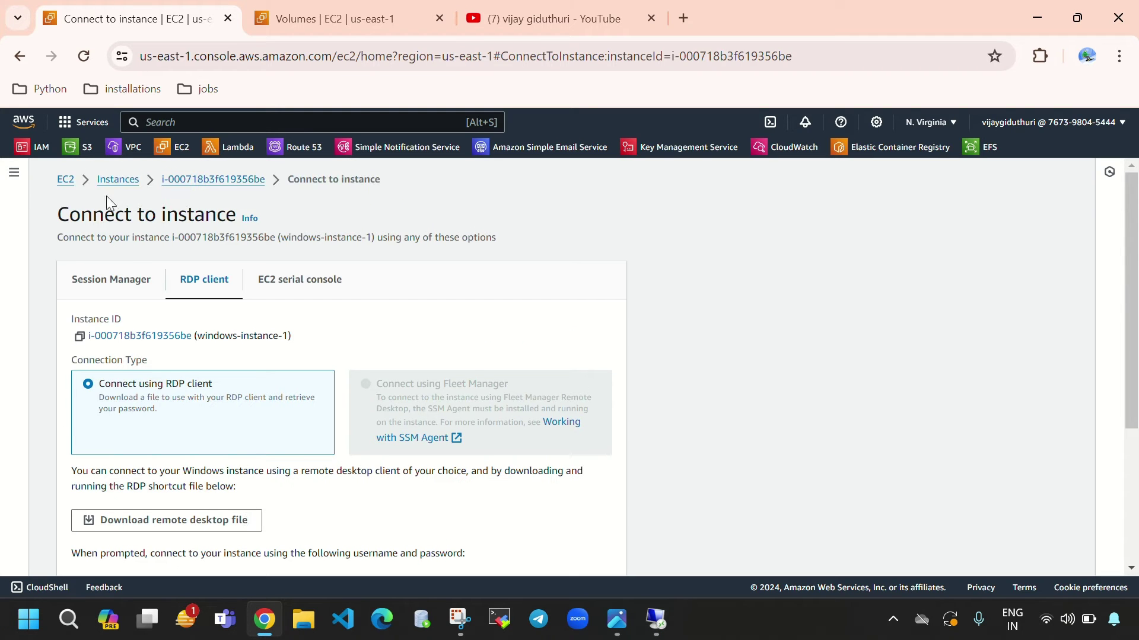
pyautogui.click(119, 179)
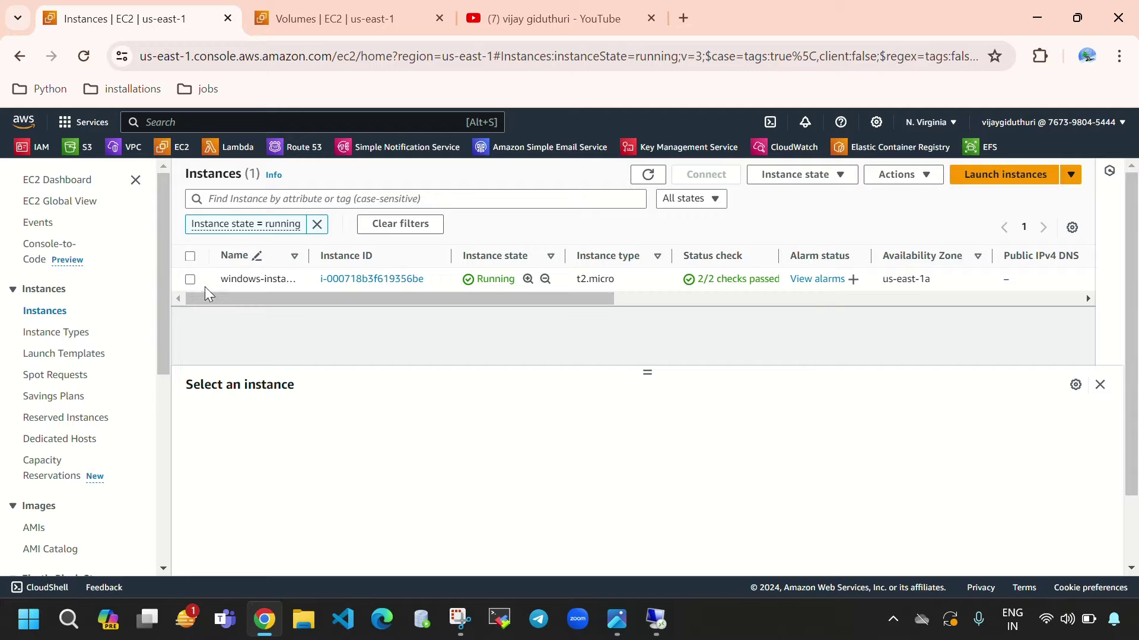
pyautogui.click(191, 280)
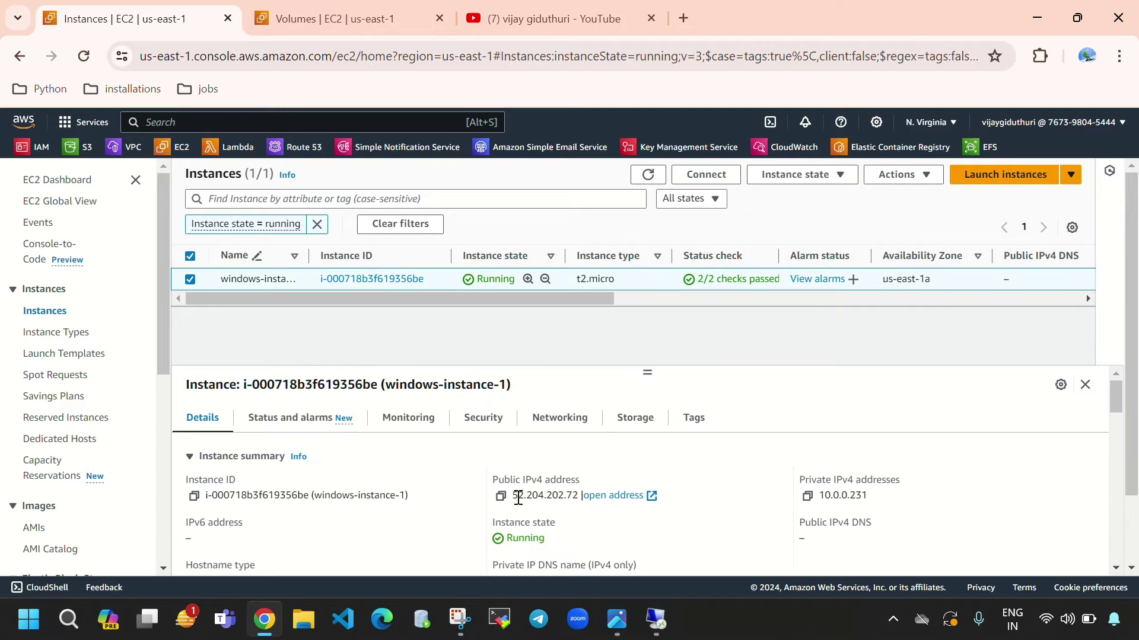
pyautogui.moveTo(517, 497); pyautogui.dragTo(574, 501)
pyautogui.click(652, 469)
pyautogui.click(236, 458)
pyautogui.click(656, 619)
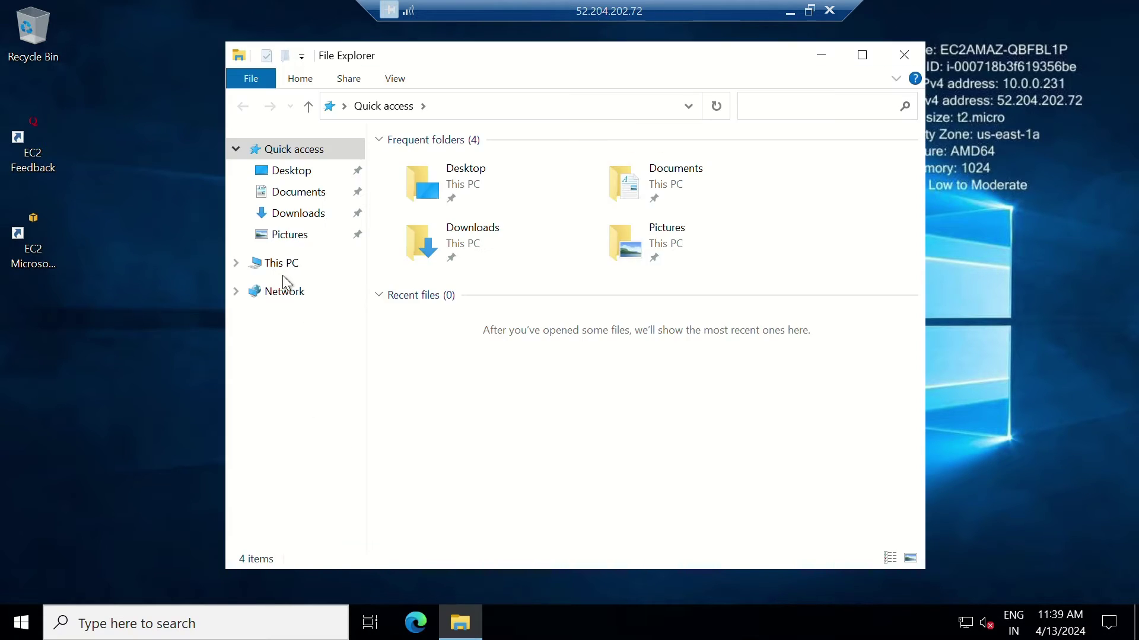
# Step: Compare Local Disk (C:)'s capacity under This PC with the EBS volume's size in the EC2 console, and return to the remote session
pyautogui.click(284, 265)
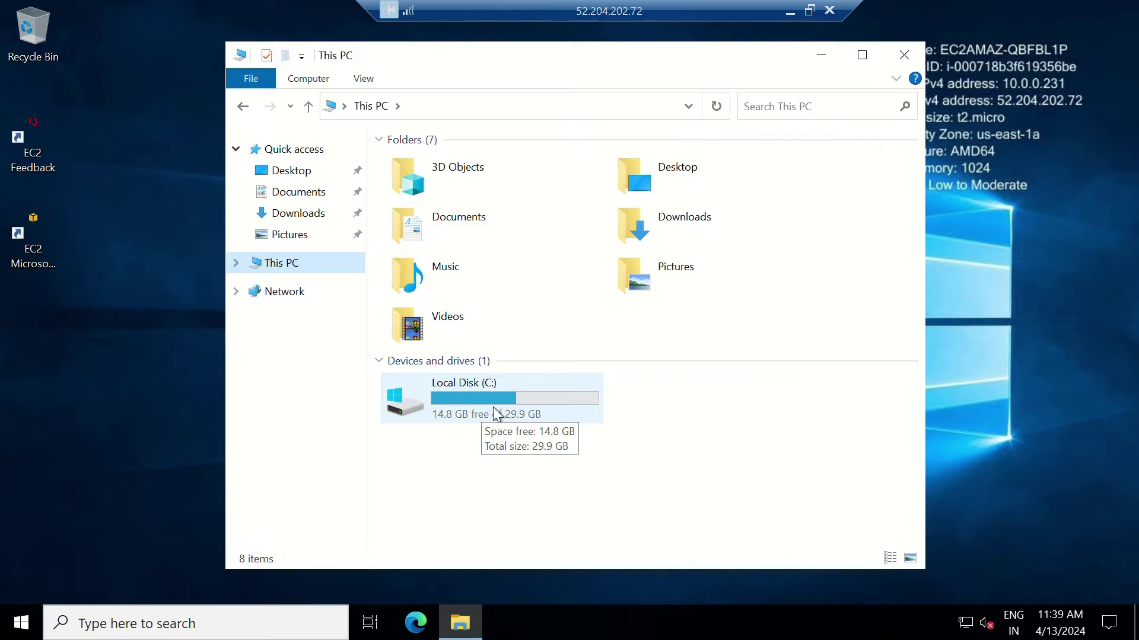
pyautogui.click(789, 10)
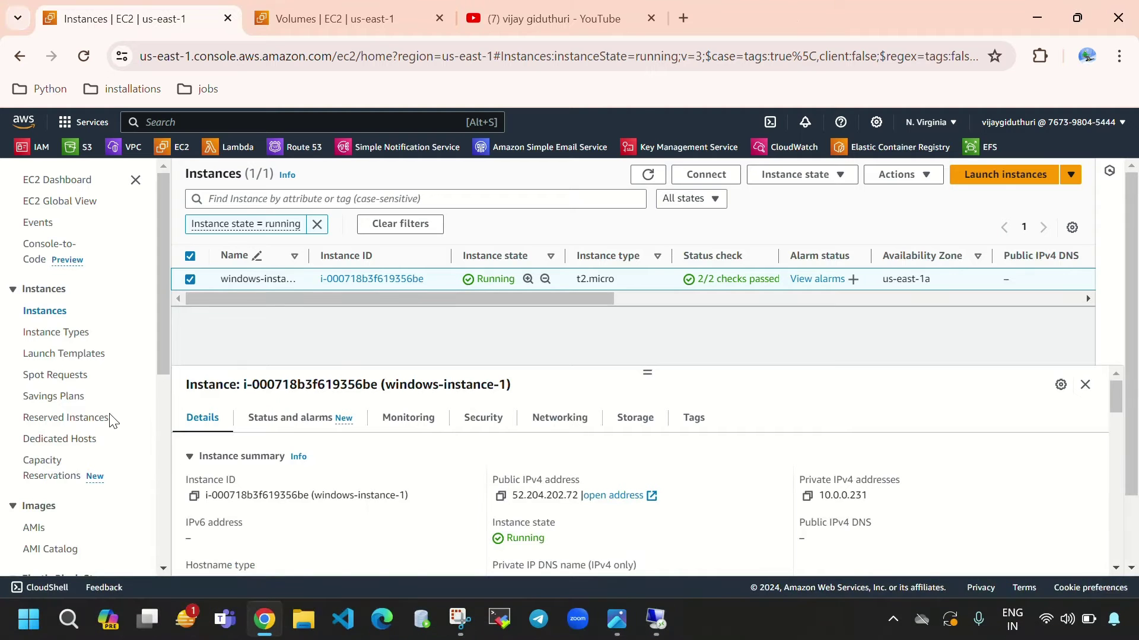
pyautogui.click(354, 16)
pyautogui.moveTo(461, 268); pyautogui.dragTo(264, 296)
pyautogui.click(148, 19)
pyautogui.click(355, 23)
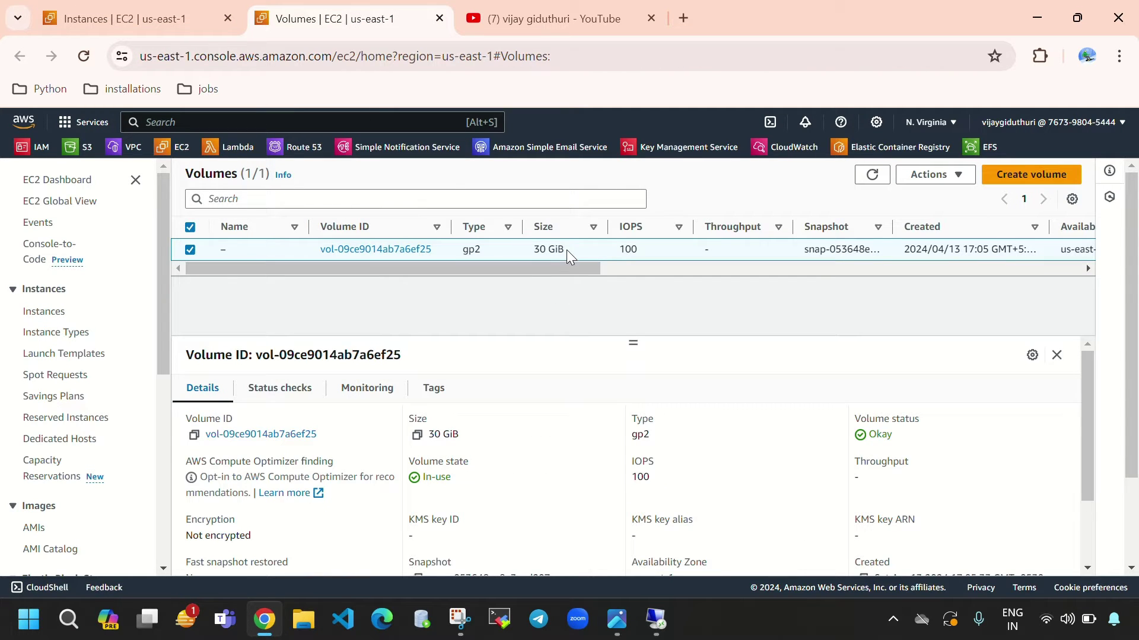
pyautogui.click(563, 296)
pyautogui.click(656, 619)
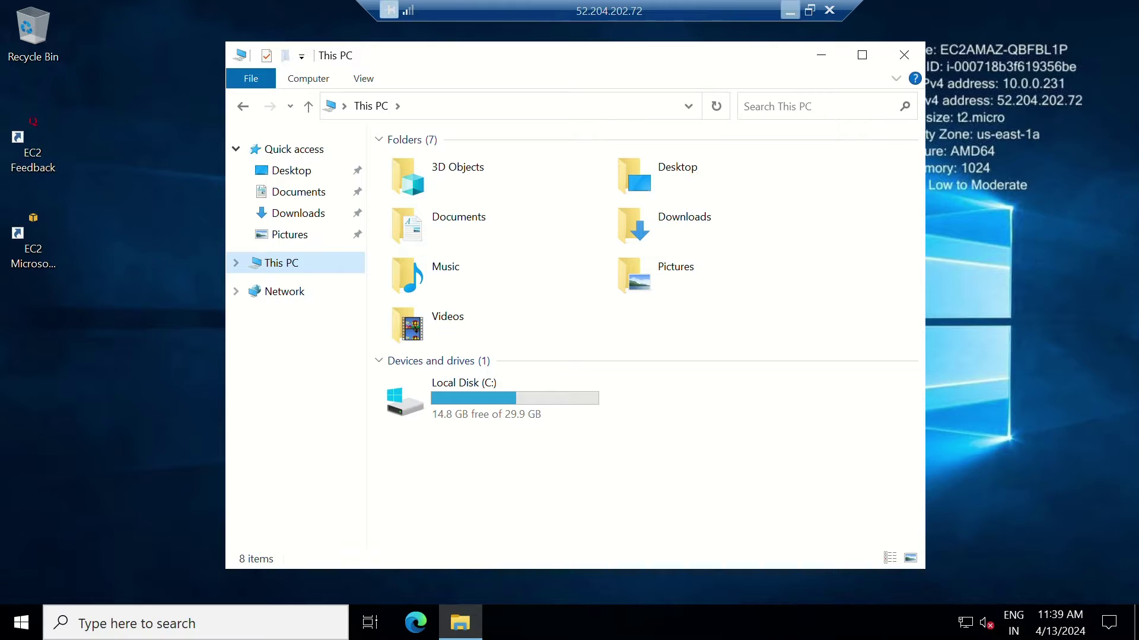
# Step: Create a new folder on Local Disk (C:) of the remote instance, named with the account owner's first name
pyautogui.doubleClick(538, 405)
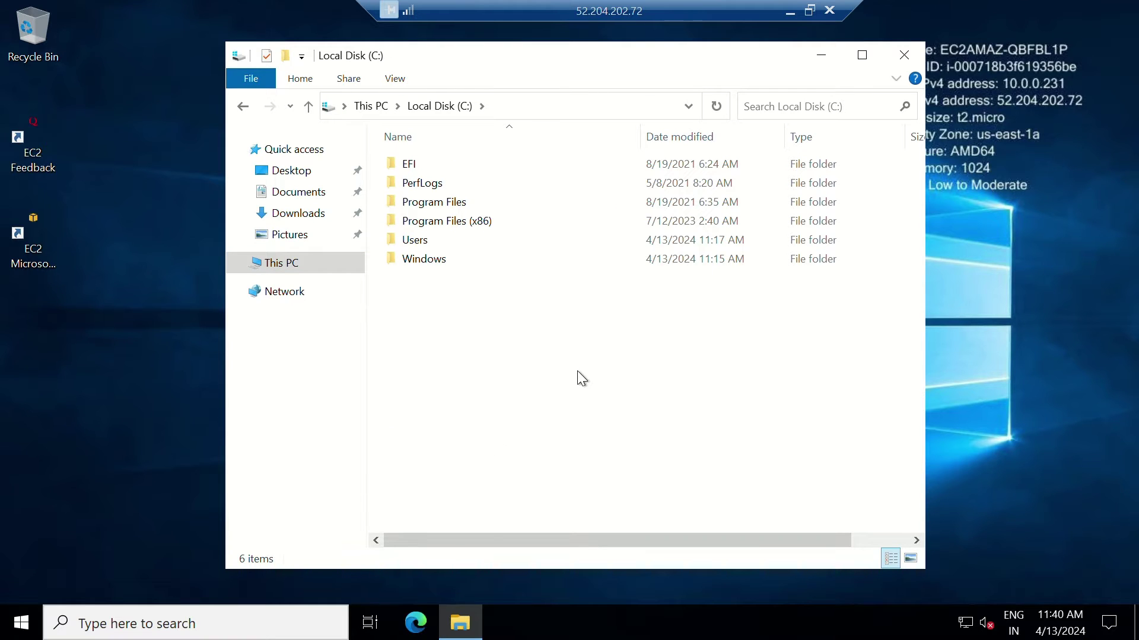
pyautogui.rightClick(585, 373)
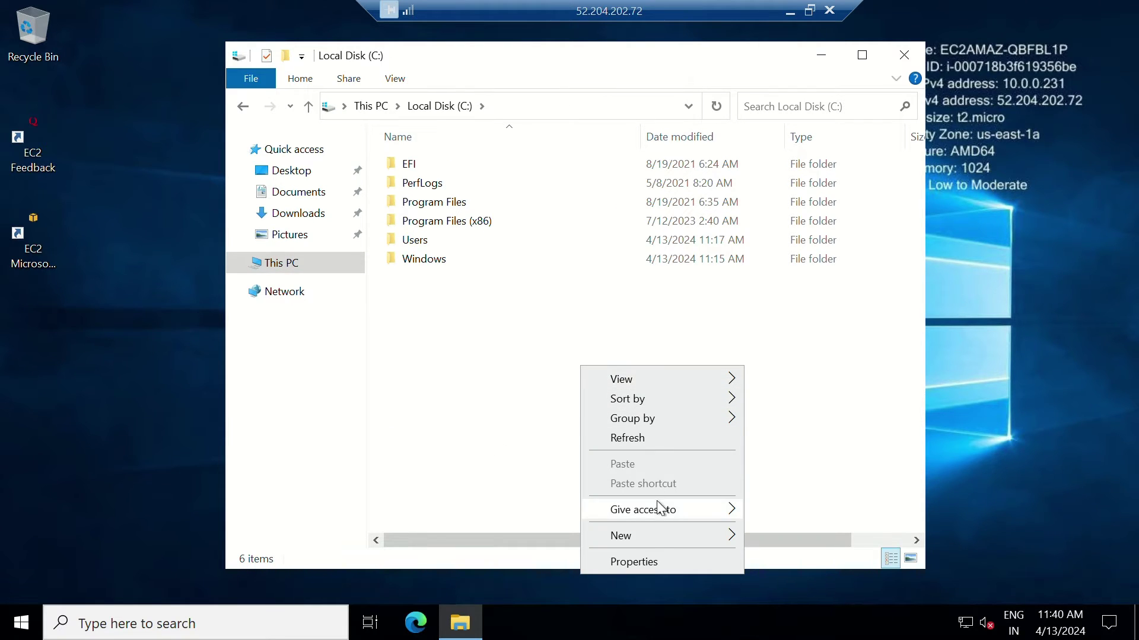
pyautogui.moveTo(653, 538)
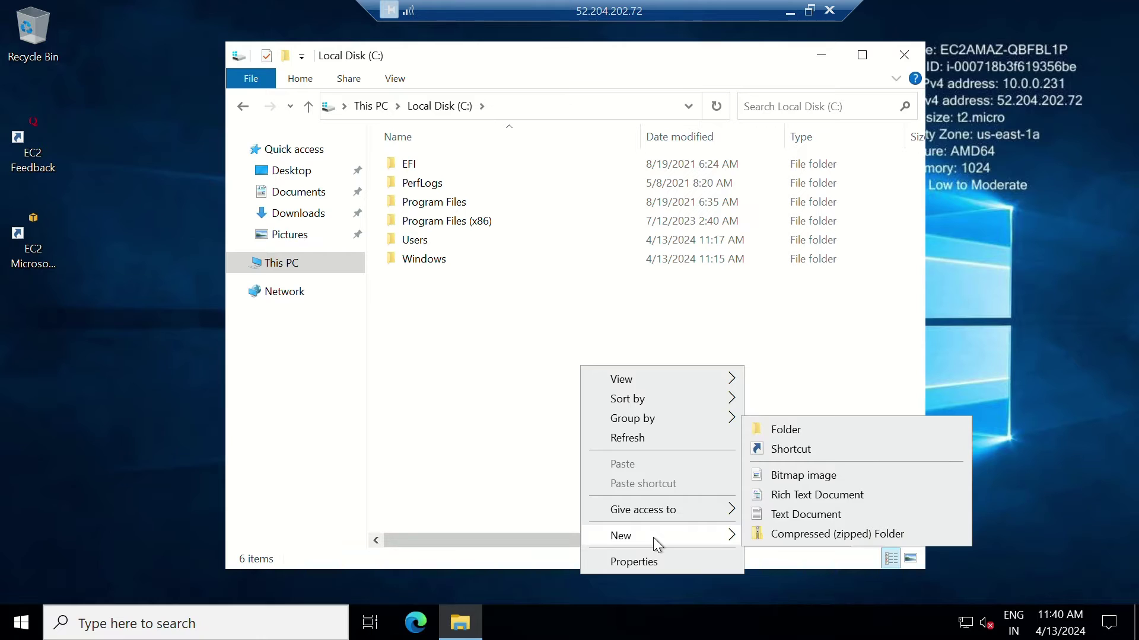
pyautogui.click(833, 423)
pyautogui.press('BackSpace')
pyautogui.write('vijay')
pyautogui.press('Return')
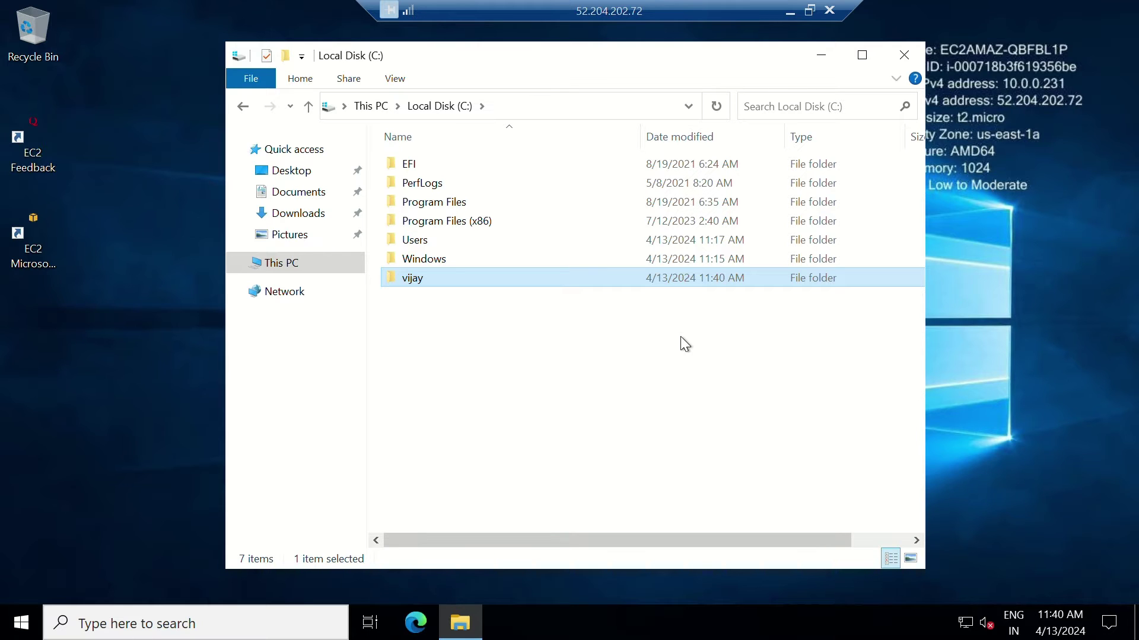
# Step: Duplicate the new folder on Local Disk (C:) until there are 83 copies, and close the File Explorer window
pyautogui.hotkey('ctrl', 'c')
pyautogui.hotkey('ctrl', 'v')
pyautogui.hotkey('ctrl', 'v')
pyautogui.hotkey('ctrl', 'v')
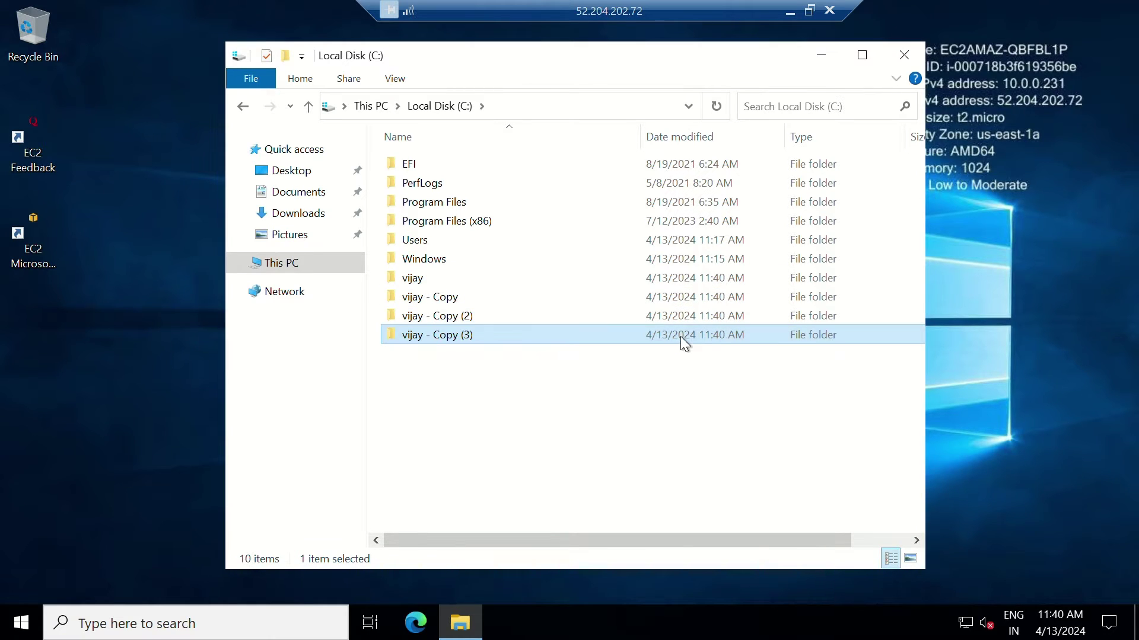
pyautogui.hotkey('ctrl', 'v')
pyautogui.hotkey('ctrl', 'v')
pyautogui.hotkey('ctrl', 'v')
pyautogui.hotkey('ctrl', 'v')
pyautogui.hotkey('ctrl', 'v')
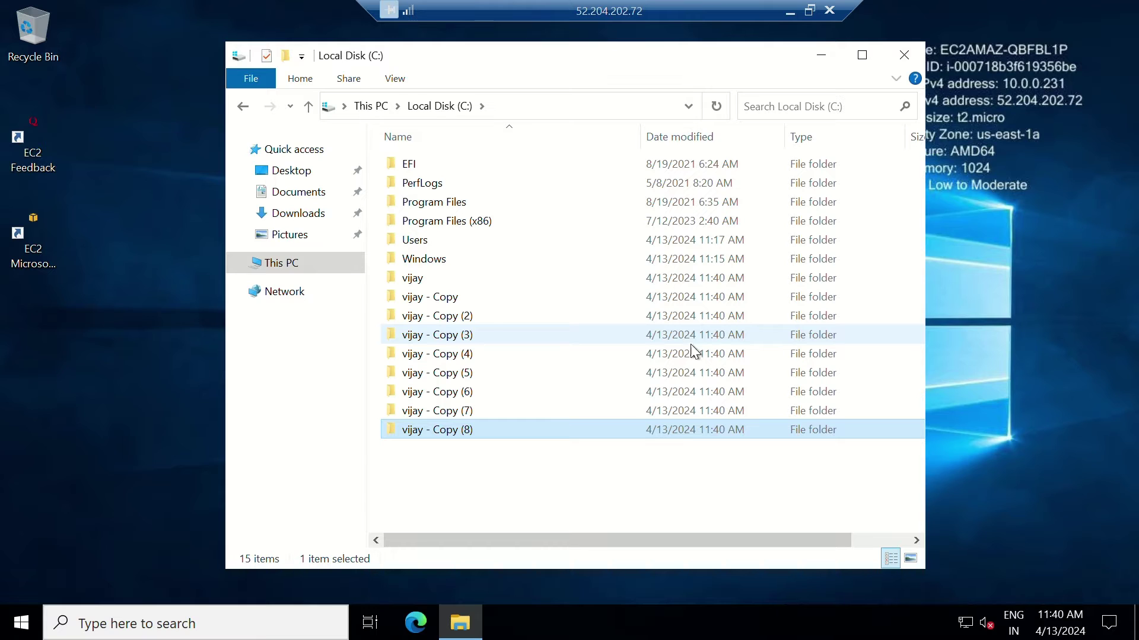
pyautogui.hotkey('ctrl', 'v')
pyautogui.hotkey('ctrl', 'v')
pyautogui.hotkey('ctrl', 'v')
pyautogui.hotkey('ctrl', 'v')
pyautogui.hotkey('ctrl', 'v')
pyautogui.hotkey('ctrl', 'v')
pyautogui.hotkey('ctrl', 'v')
pyautogui.hotkey('ctrl', 'v')
pyautogui.hotkey('ctrl', 'v')
pyautogui.hotkey('ctrl', 'v')
pyautogui.hotkey('ctrl', 'v')
pyautogui.hotkey('ctrl', 'v')
pyautogui.hotkey('ctrl', 'v')
pyautogui.hotkey('ctrl', 'v')
pyautogui.hotkey('ctrl', 'v')
pyautogui.hotkey('ctrl', 'v')
pyautogui.hotkey('ctrl', 'v')
pyautogui.hotkey('ctrl', 'v')
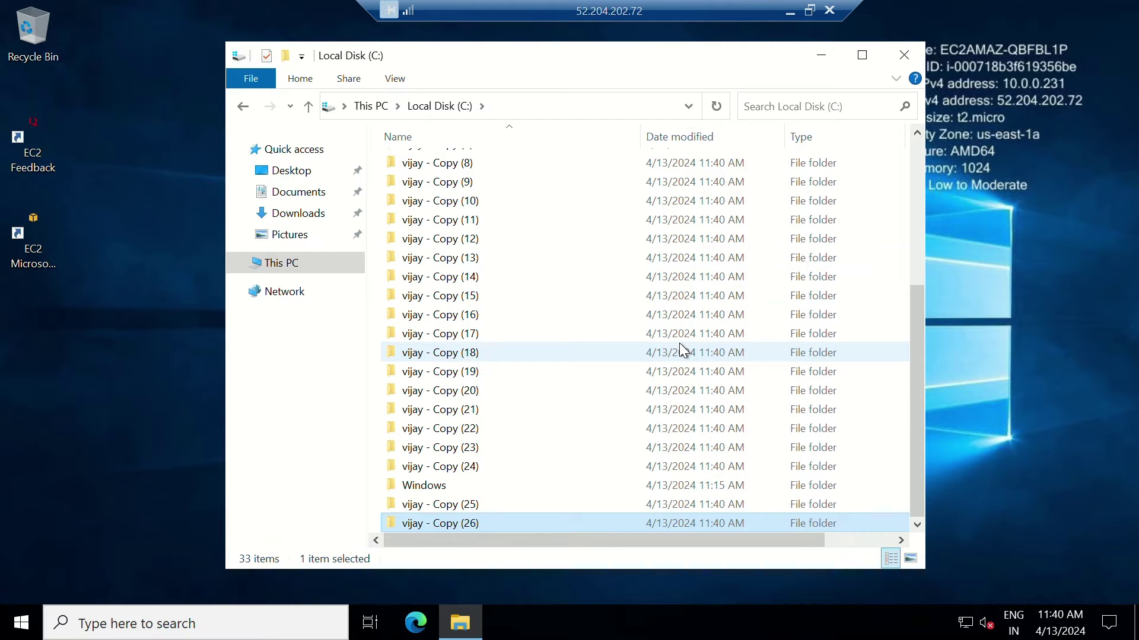
pyautogui.hotkey('ctrl', 'v')
pyautogui.hotkey('ctrl', 'v')
pyautogui.hotkey('ctrl', 'v')
pyautogui.hotkey('ctrl', 'v')
pyautogui.hotkey('ctrl', 'v')
pyautogui.hotkey('ctrl', 'v')
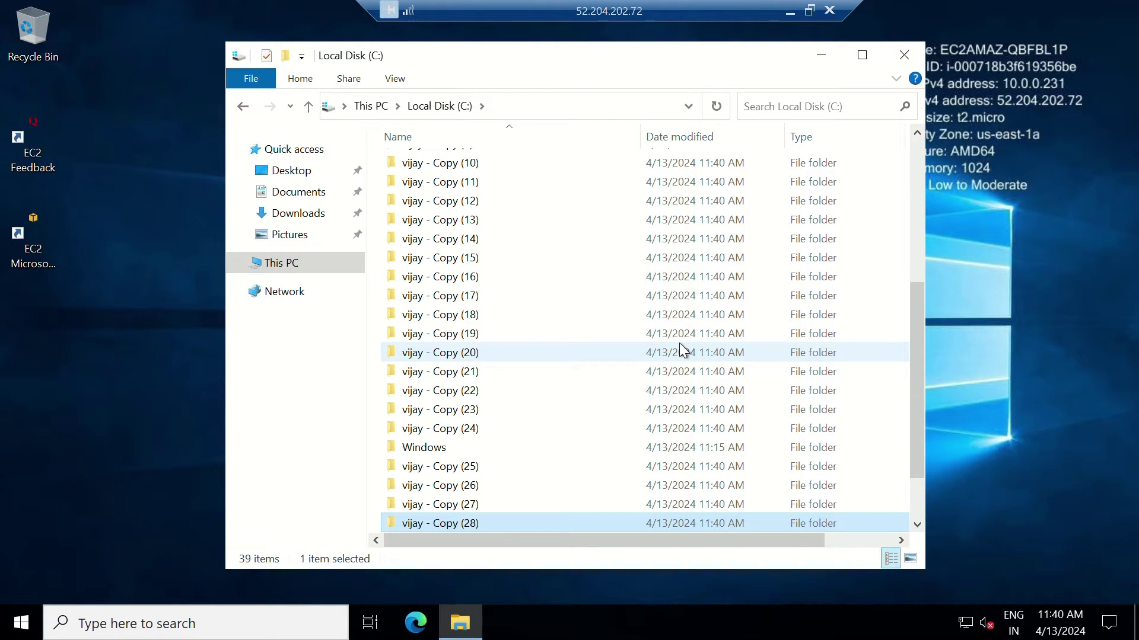
pyautogui.hotkey('ctrl', 'v')
pyautogui.hotkey('ctrl', 'v')
pyautogui.hotkey('ctrl', 'v')
pyautogui.hotkey('ctrl', 'v')
pyautogui.hotkey('ctrl', 'v')
pyautogui.hotkey('ctrl', 'v')
pyautogui.hotkey('ctrl', 'v')
pyautogui.hotkey('ctrl', 'v')
pyautogui.hotkey('ctrl', 'v')
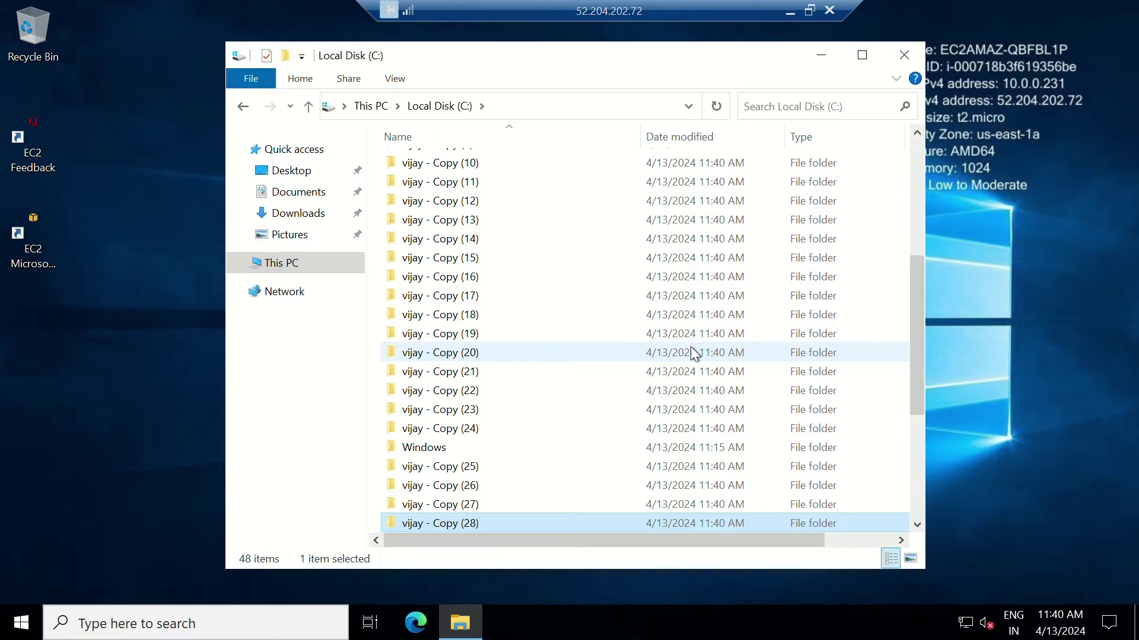
pyautogui.hotkey('ctrl', 'v')
pyautogui.hotkey('ctrl', 'v')
pyautogui.hotkey('ctrl', 'v')
pyautogui.hotkey('ctrl', 'v')
pyautogui.hotkey('ctrl', 'v')
pyautogui.hotkey('ctrl', 'v')
pyautogui.hotkey('ctrl', 'v')
pyautogui.hotkey('ctrl', 'v')
pyautogui.hotkey('ctrl', 'v')
pyautogui.hotkey('ctrl', 'v')
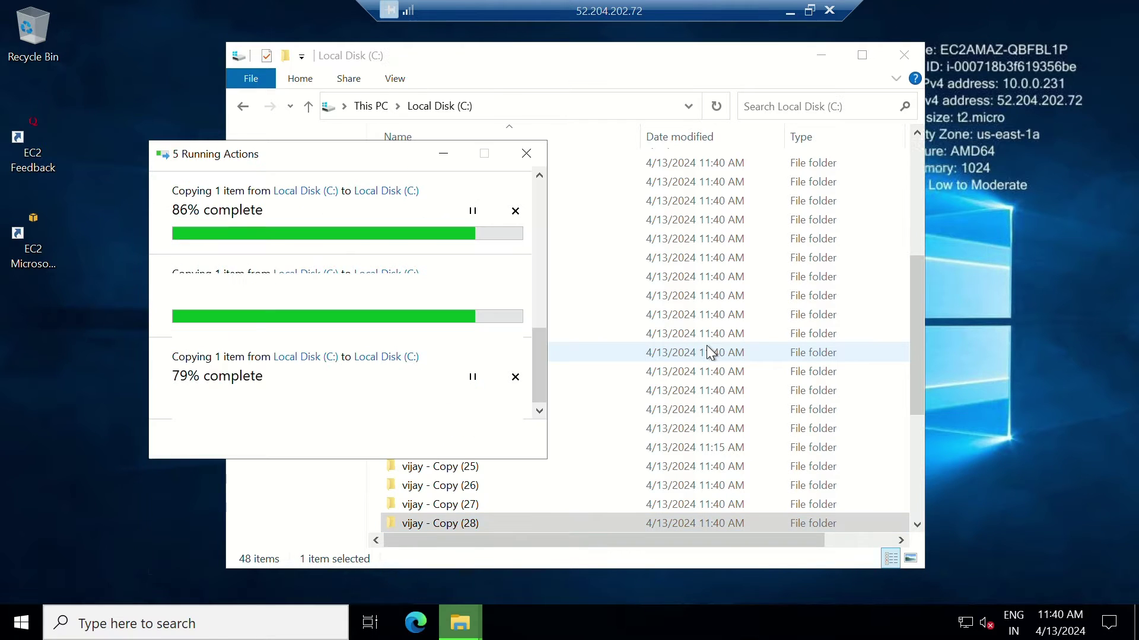
pyautogui.scroll(-2, 606, 335)
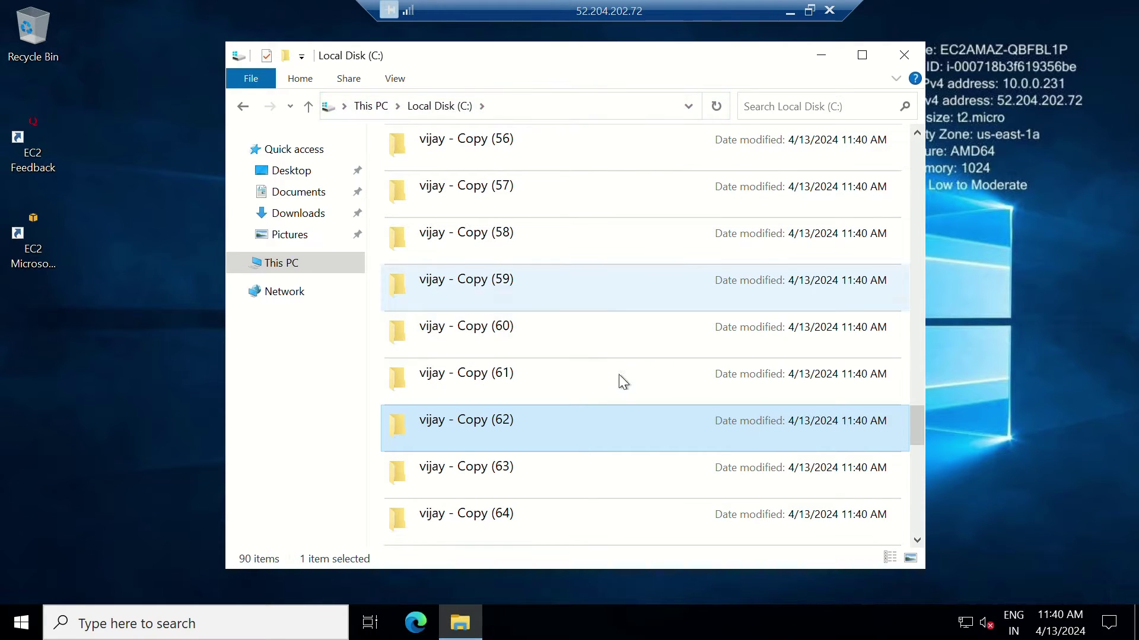
pyautogui.scroll(-5, 622, 378)
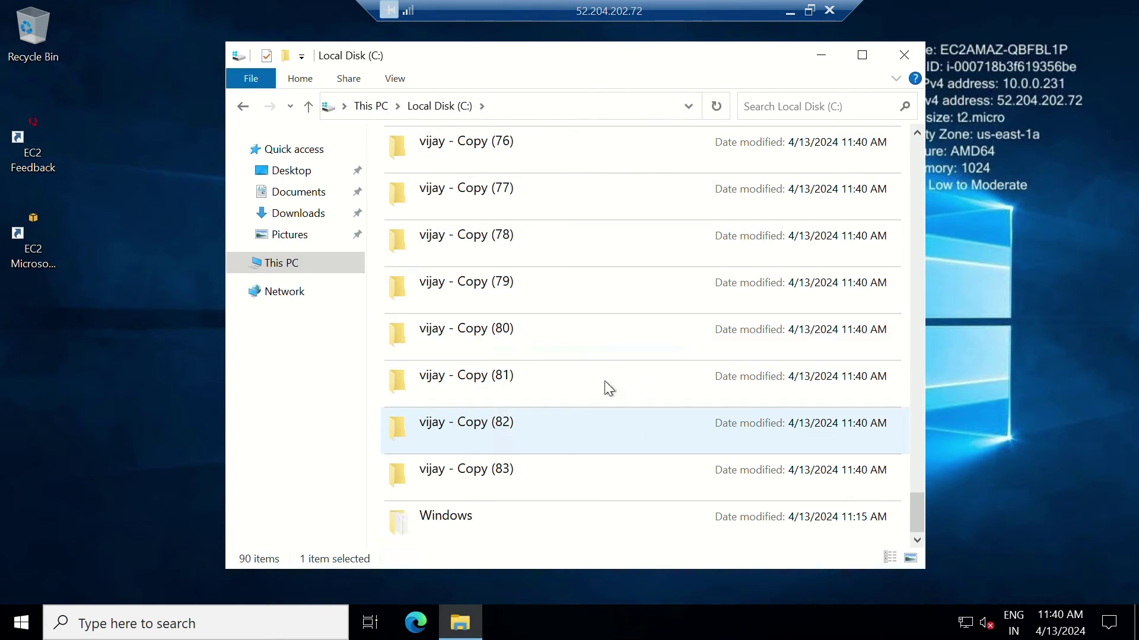
pyautogui.click(904, 54)
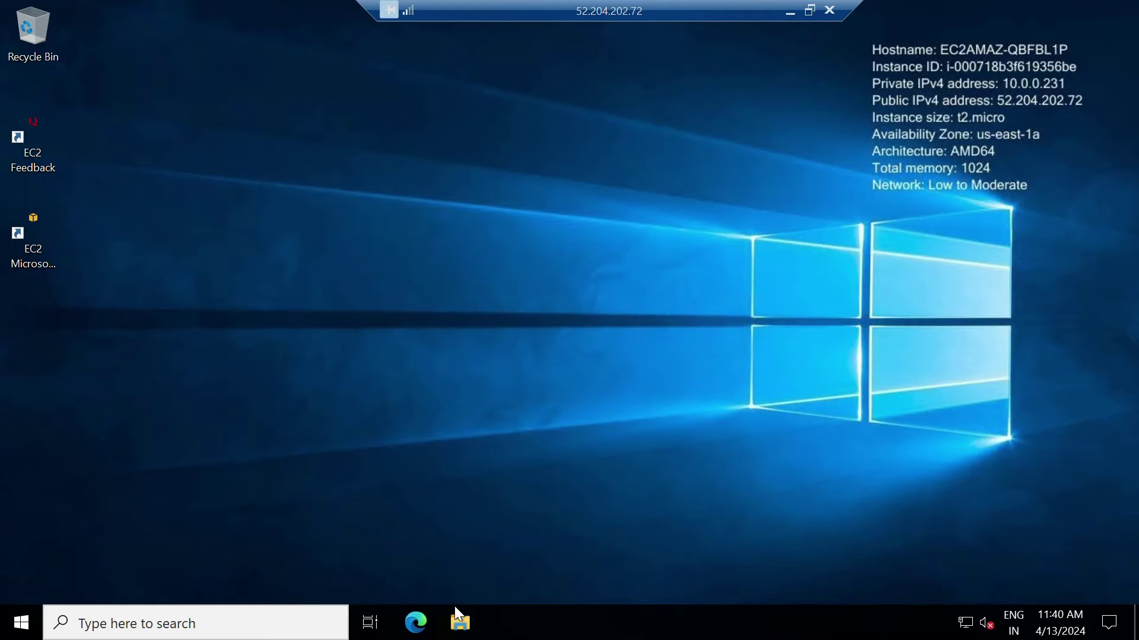
# Step: Reopen Local Disk (C:) in File Explorer and review the list of duplicated folders from beginning to end
pyautogui.click(457, 616)
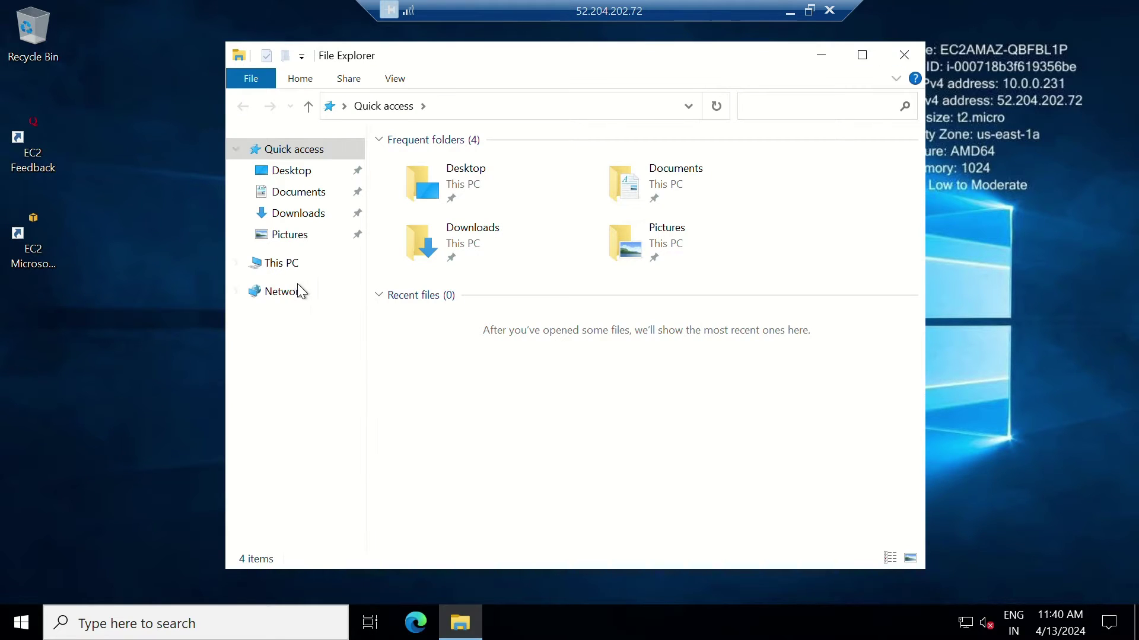
pyautogui.click(285, 261)
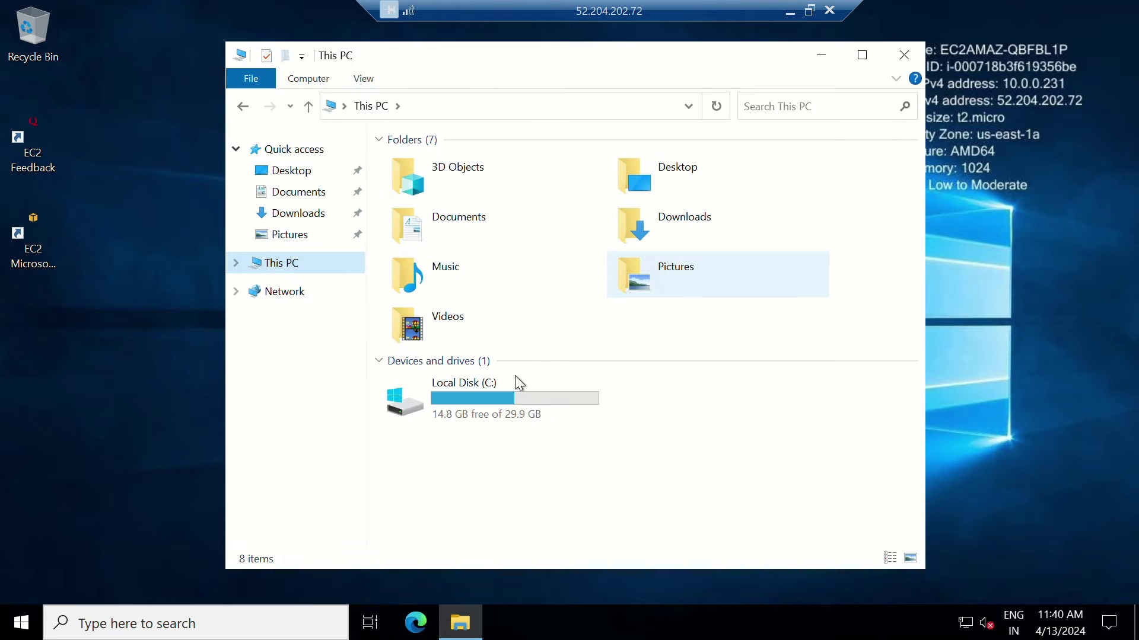
pyautogui.doubleClick(511, 398)
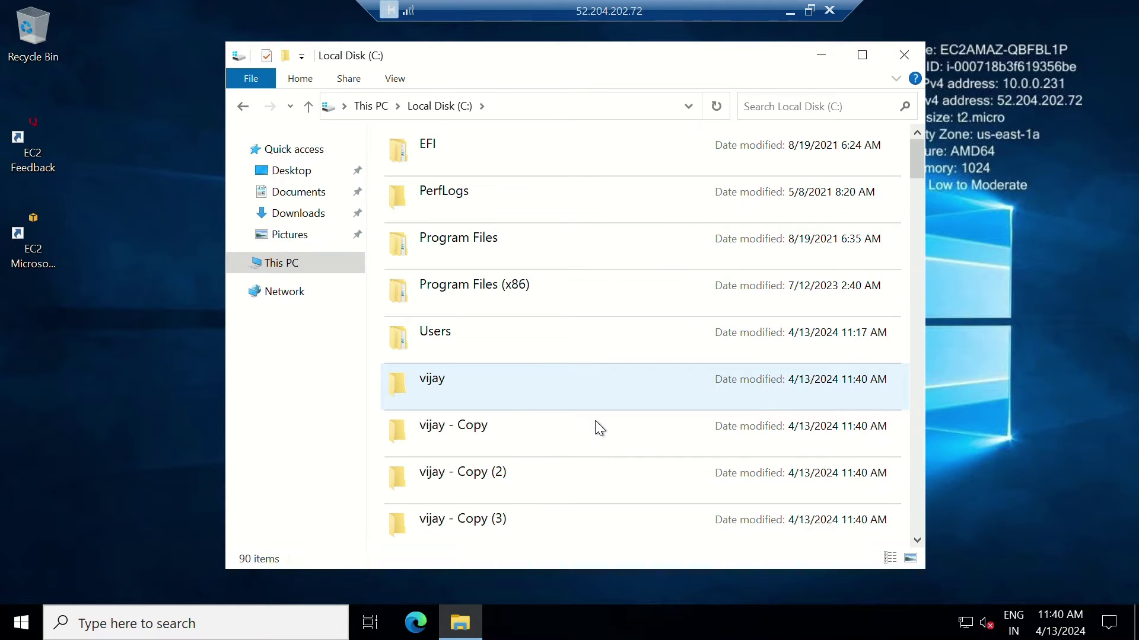
pyautogui.scroll(-20, 598, 428)
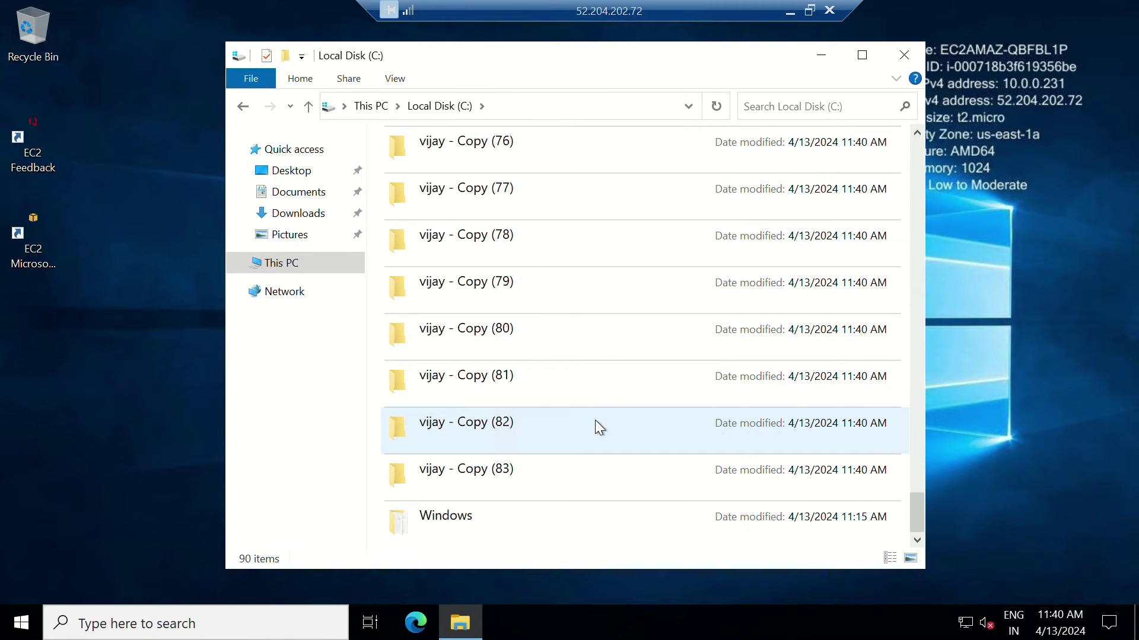
pyautogui.scroll(20, 605, 460)
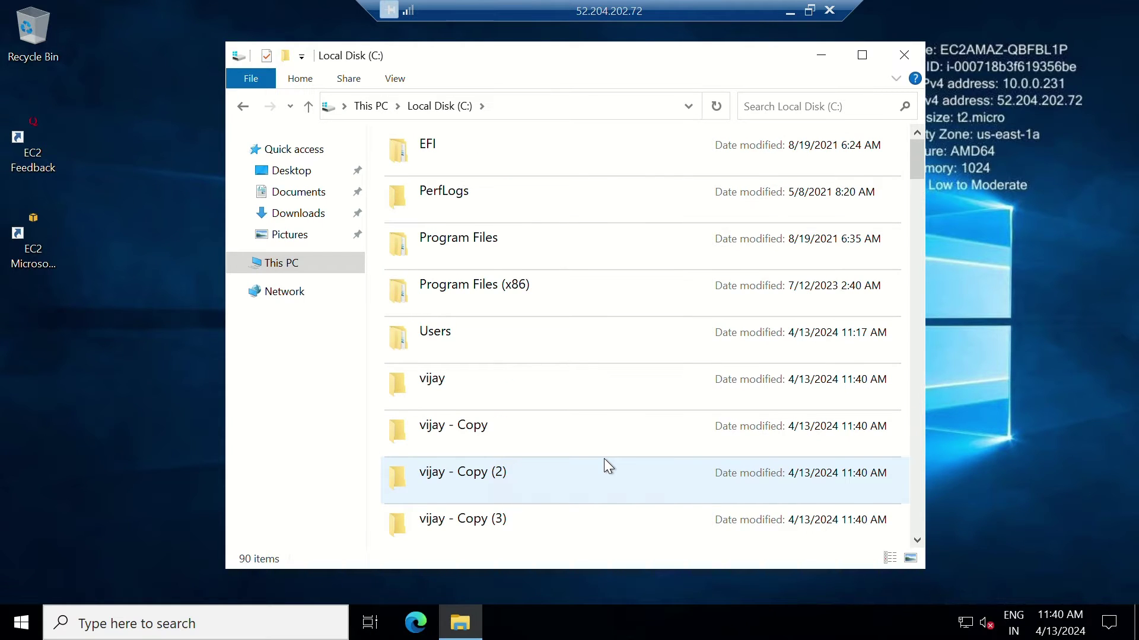
pyautogui.scroll(-16, 606, 456)
pyautogui.scroll(-7, 643, 382)
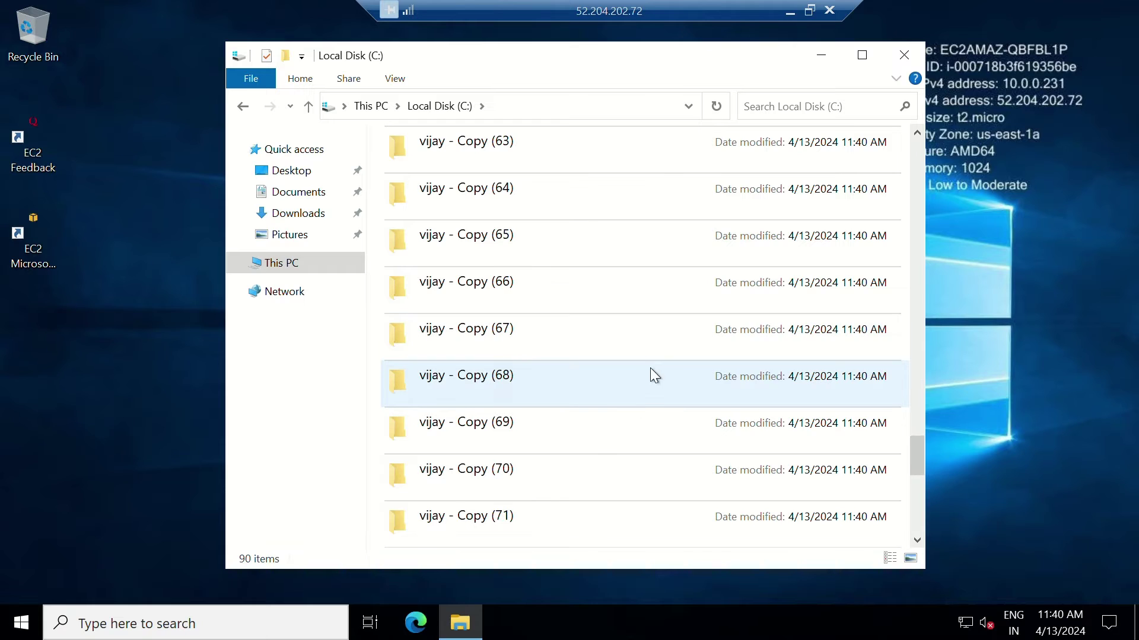
pyautogui.scroll(-5, 645, 382)
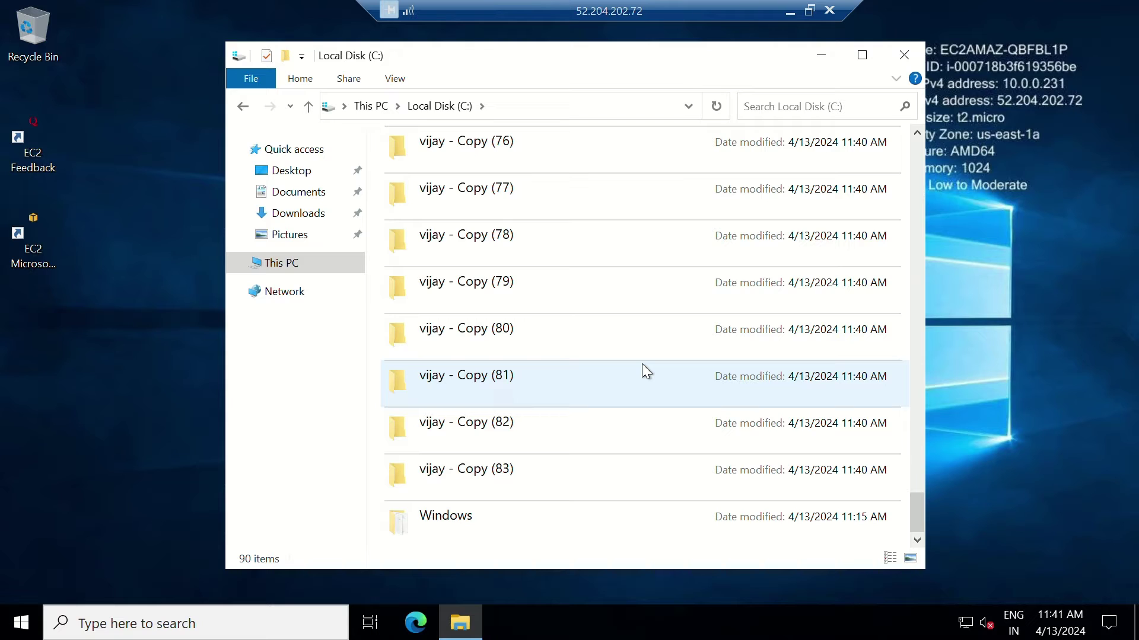
pyautogui.scroll(11, 546, 323)
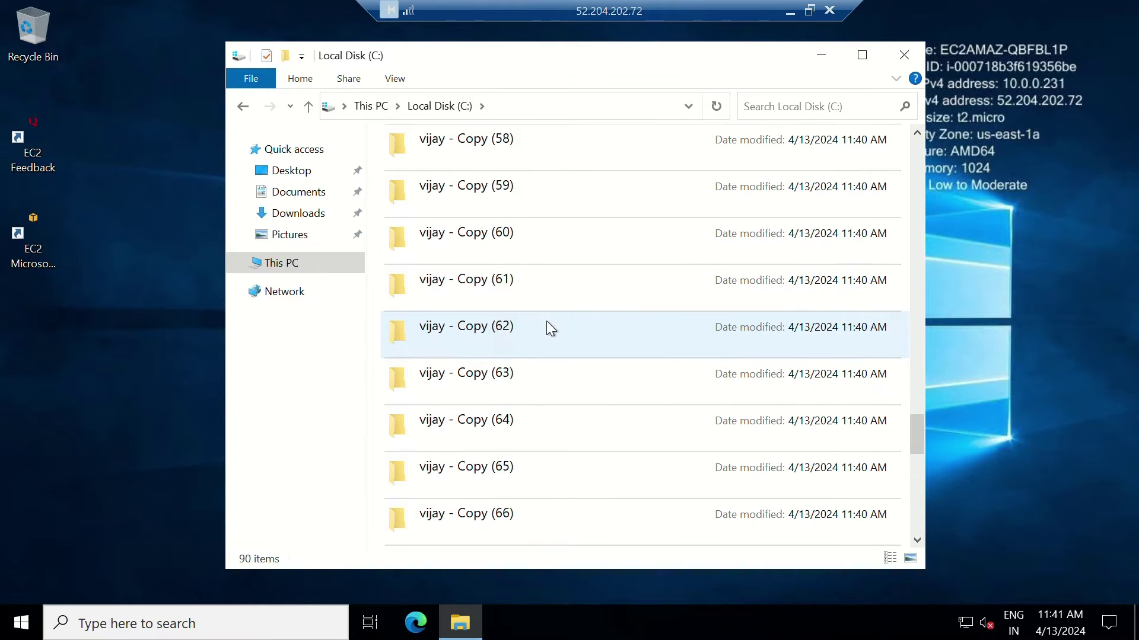
pyautogui.scroll(8, 611, 325)
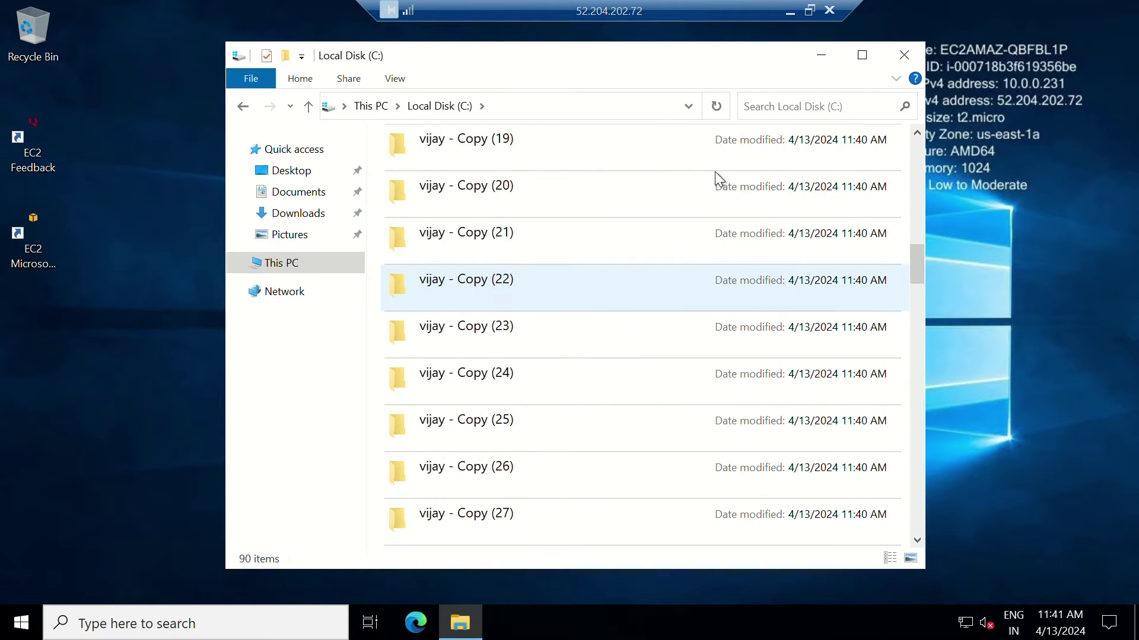
pyautogui.click(827, 58)
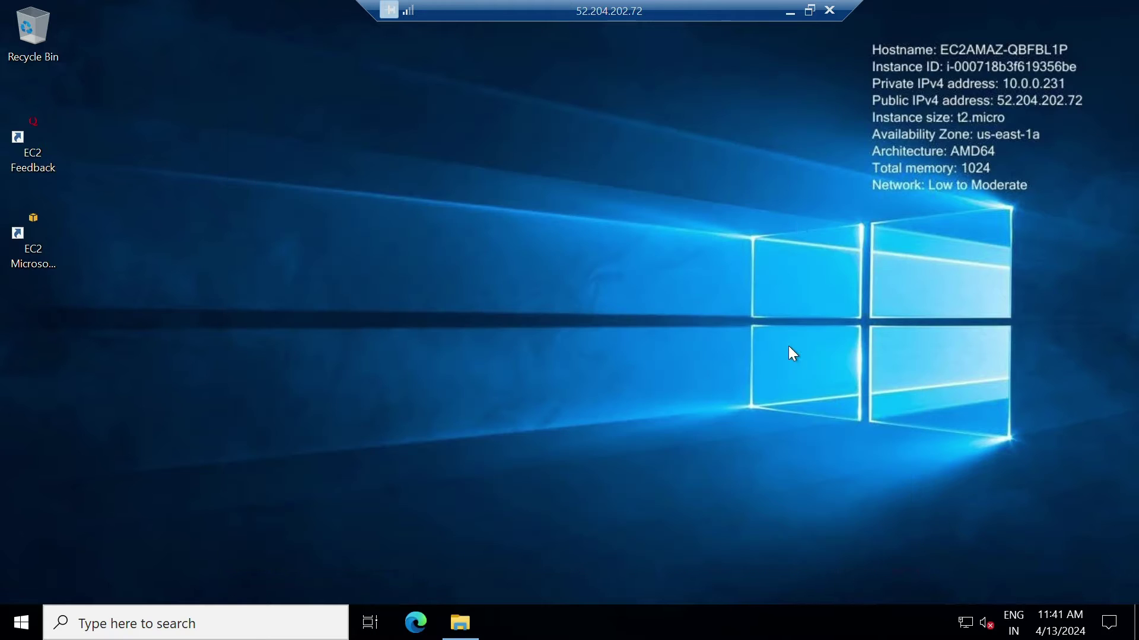
pyautogui.click(464, 624)
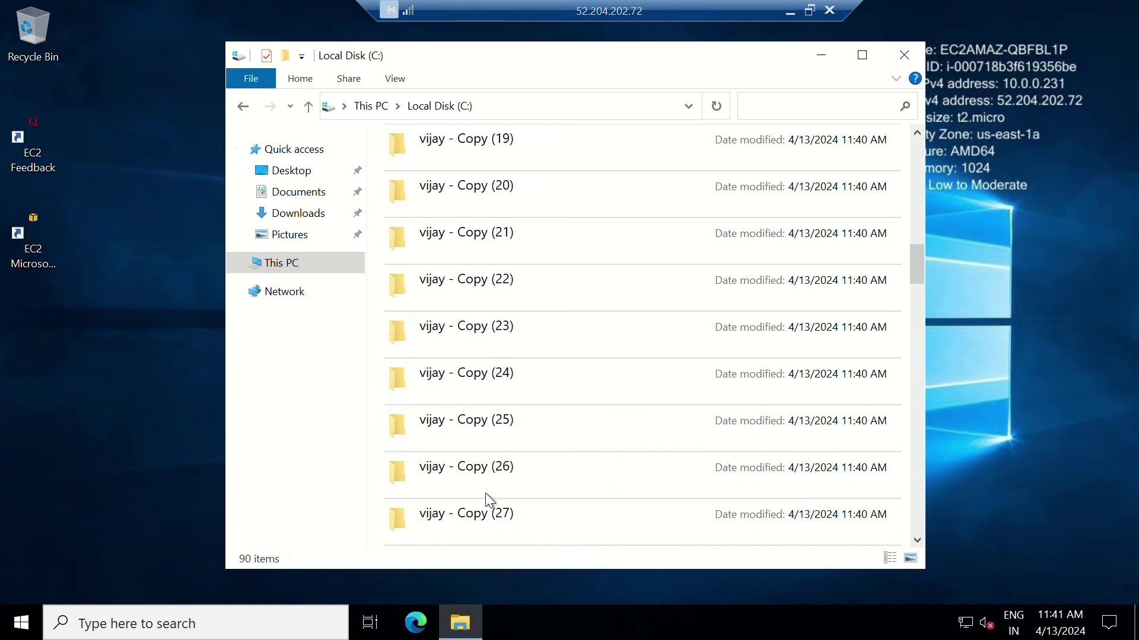
pyautogui.scroll(7, 534, 332)
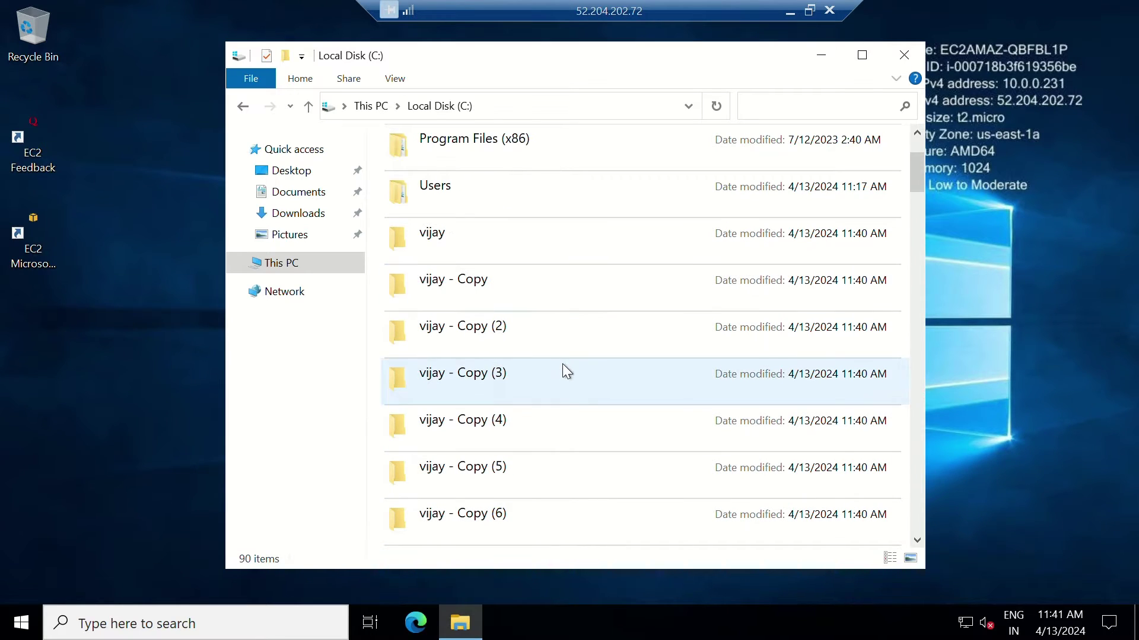
pyautogui.scroll(1, 475, 344)
# Step: Check Local Disk (C:) under This PC, reopen it, and browse the duplicated folders in a more compact list view
pyautogui.click(287, 264)
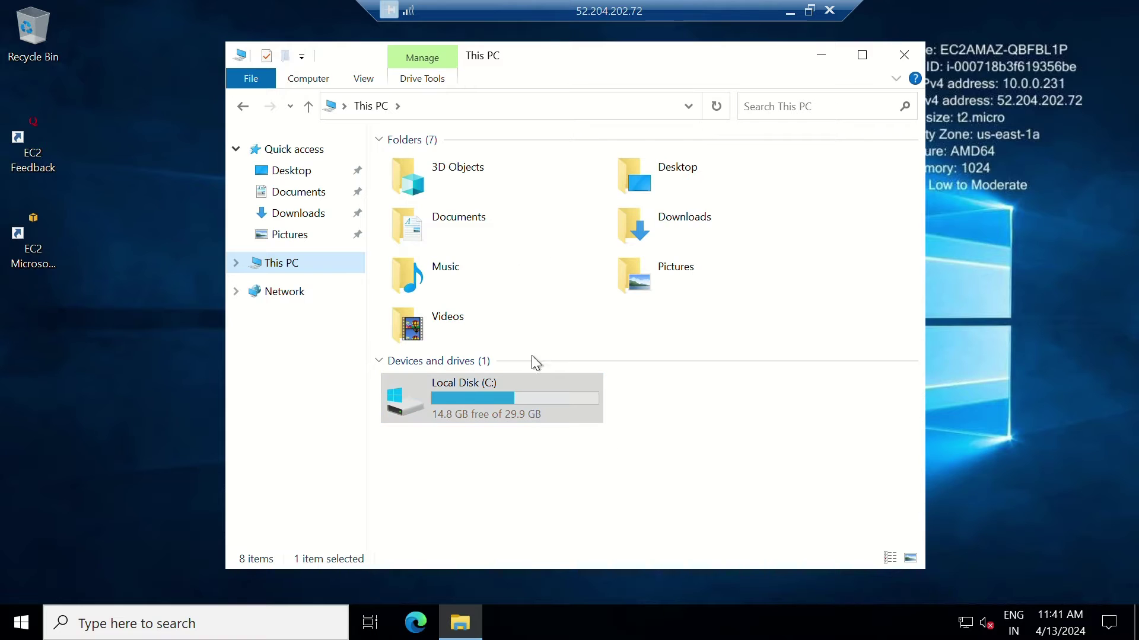
pyautogui.click(519, 400)
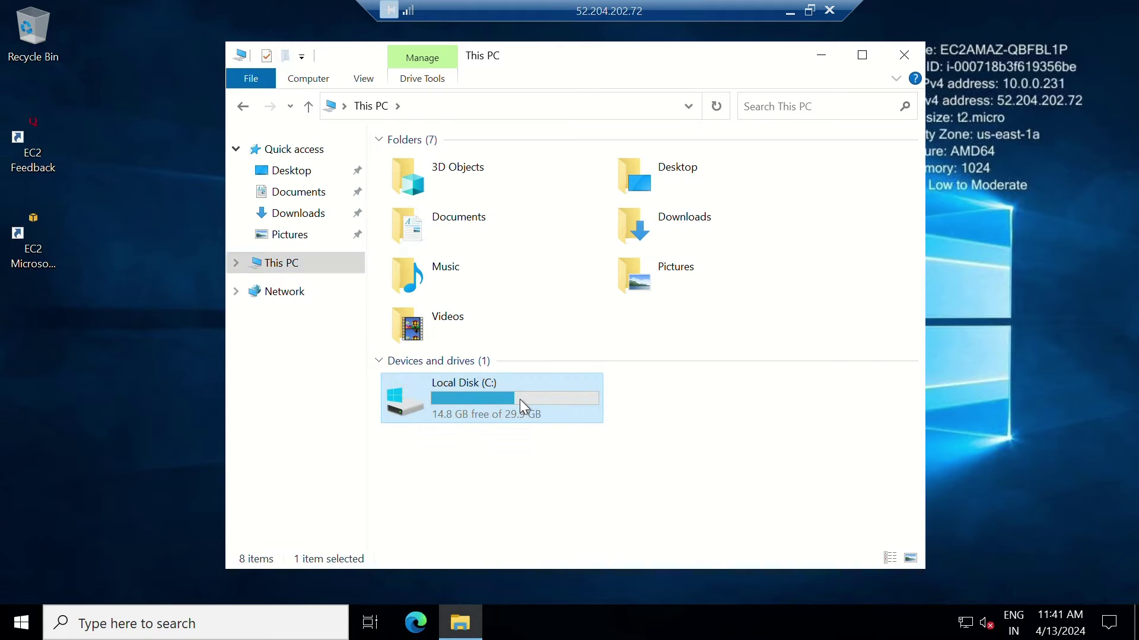
pyautogui.doubleClick(520, 399)
pyautogui.scroll(-15, 597, 412)
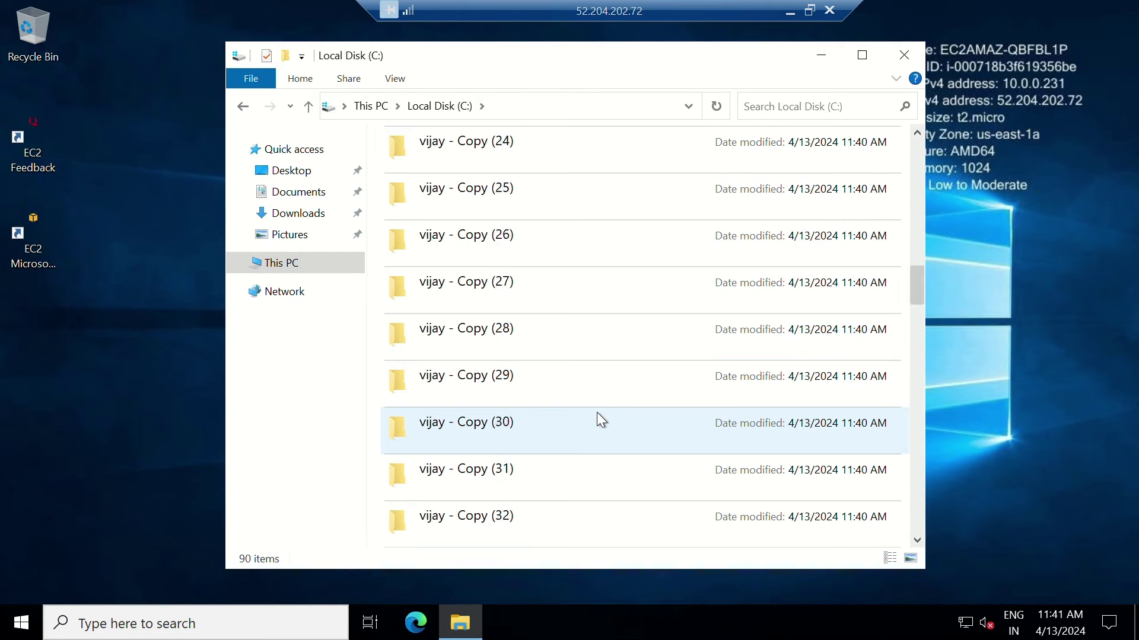
pyautogui.scroll(5, 574, 427)
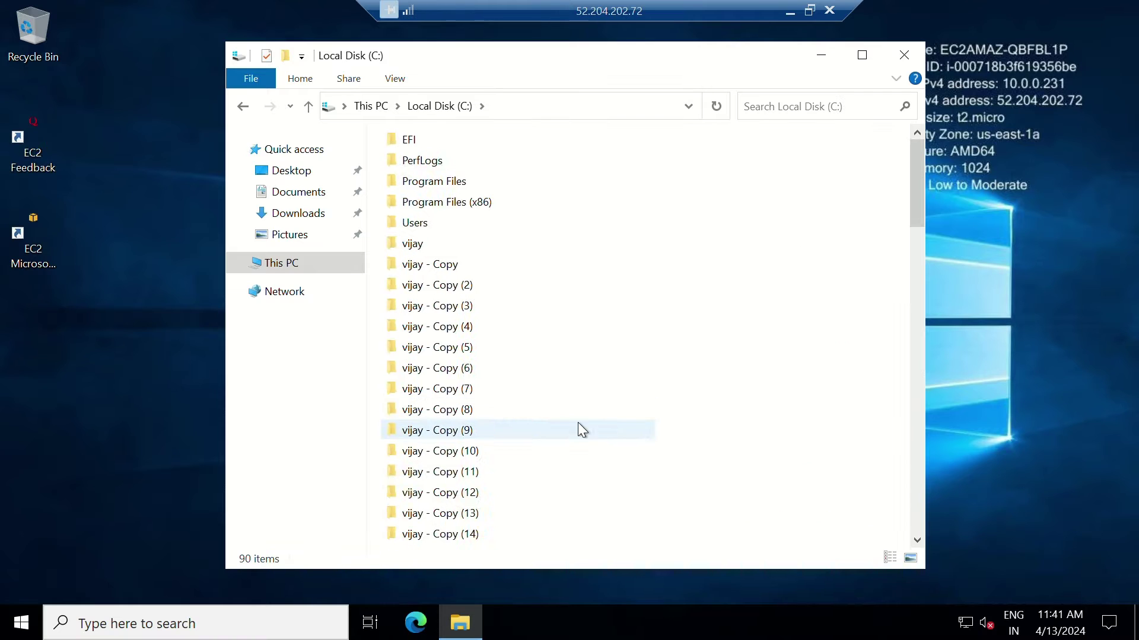
pyautogui.scroll(-20, 593, 381)
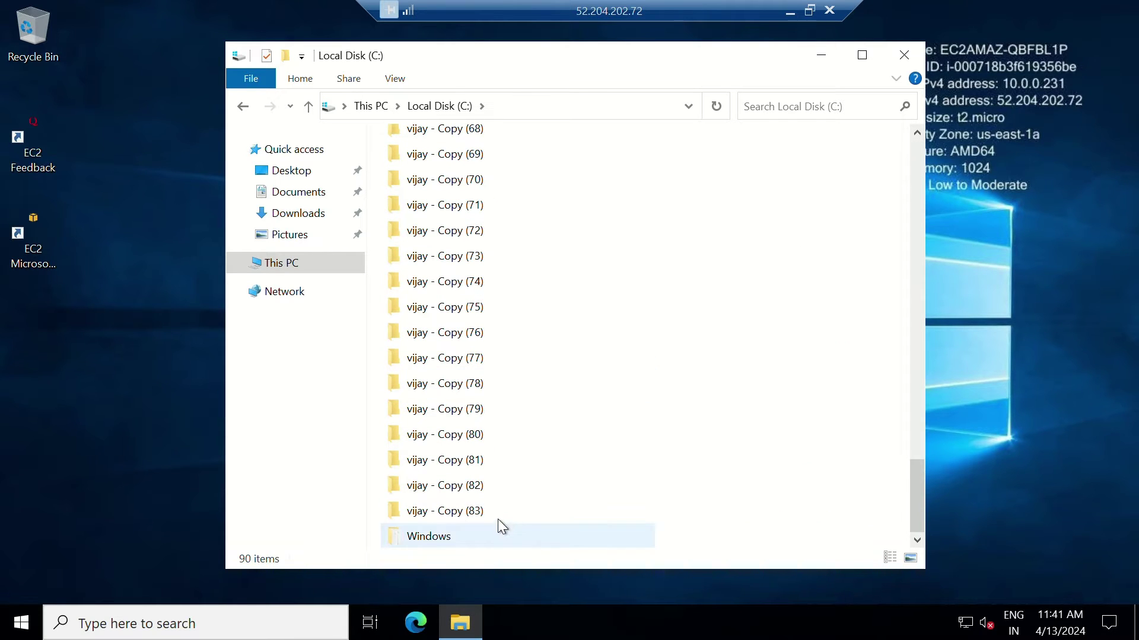
pyautogui.scroll(3, 508, 520)
pyautogui.scroll(15, 516, 516)
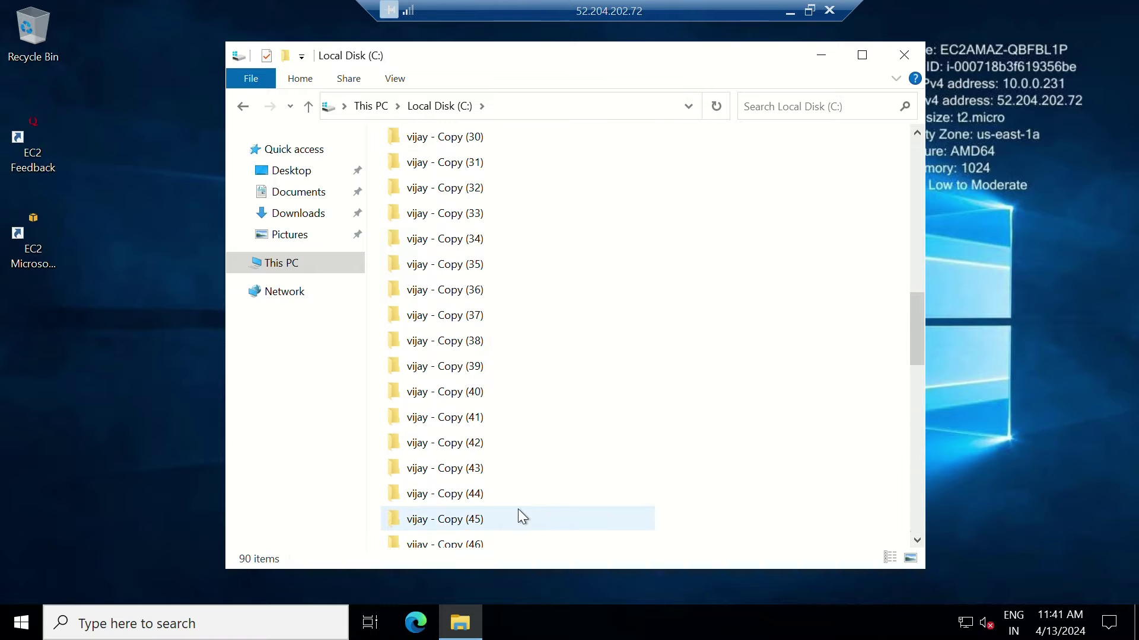
# Step: Minimize File Explorer and the Remote Desktop session, and return to the EC2 Volumes list in the browser
pyautogui.click(821, 55)
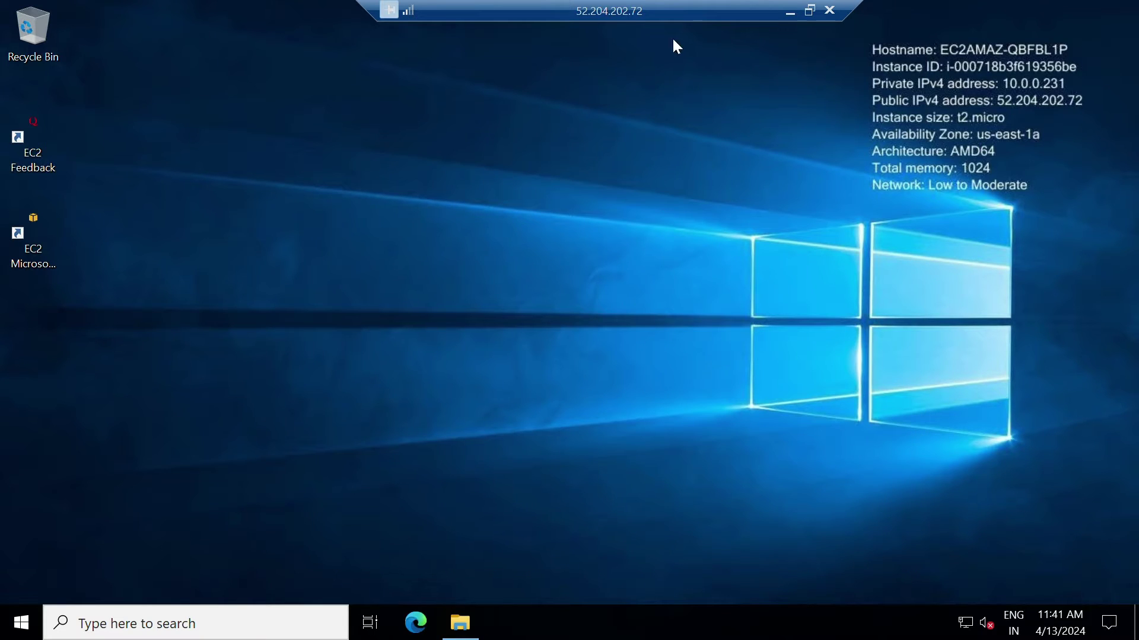
pyautogui.click(789, 12)
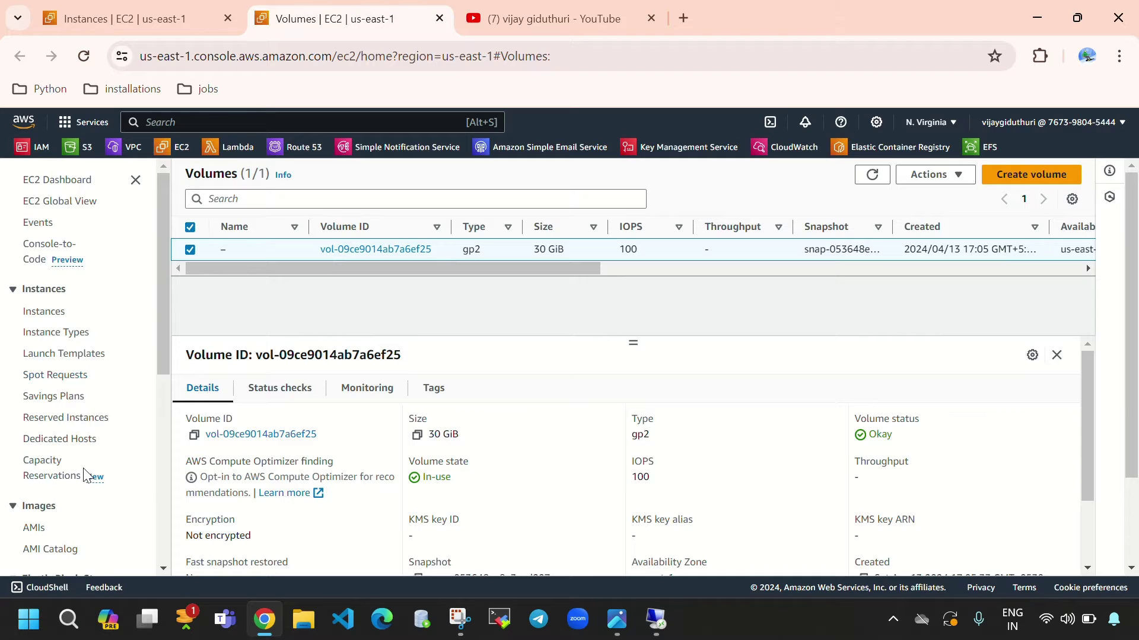
pyautogui.scroll(-5, 91, 474)
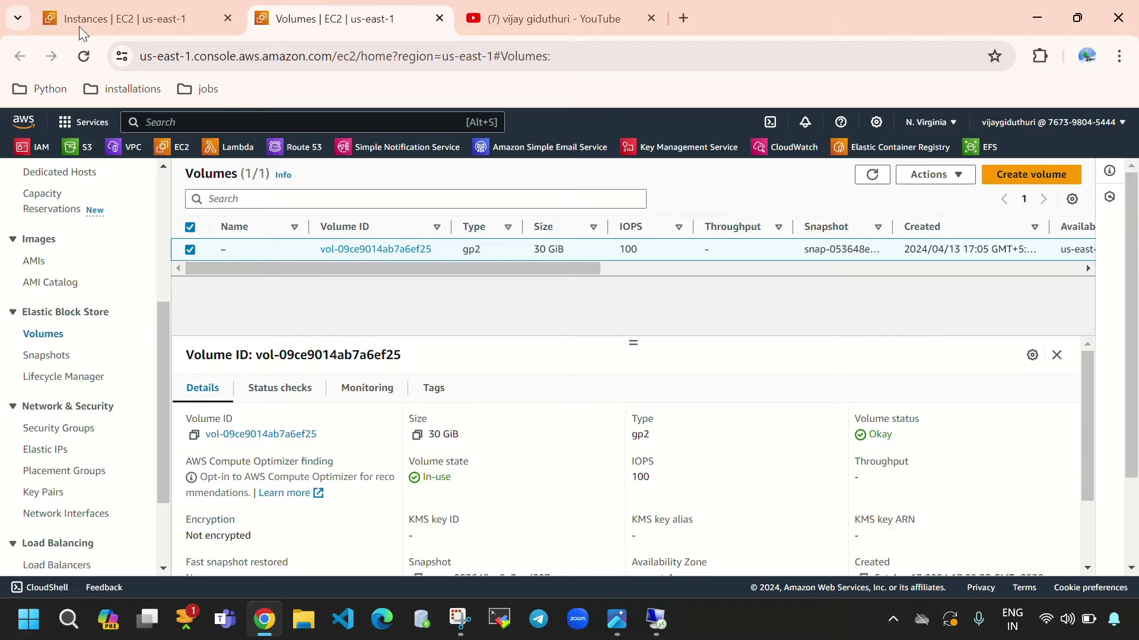
pyautogui.click(109, 12)
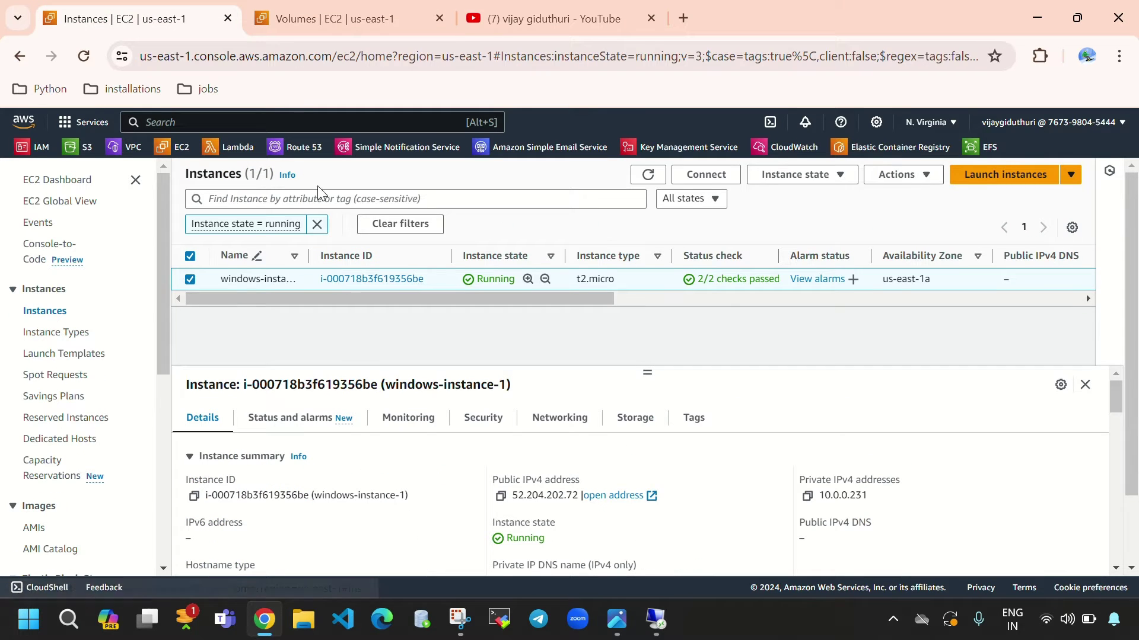
pyautogui.click(357, 20)
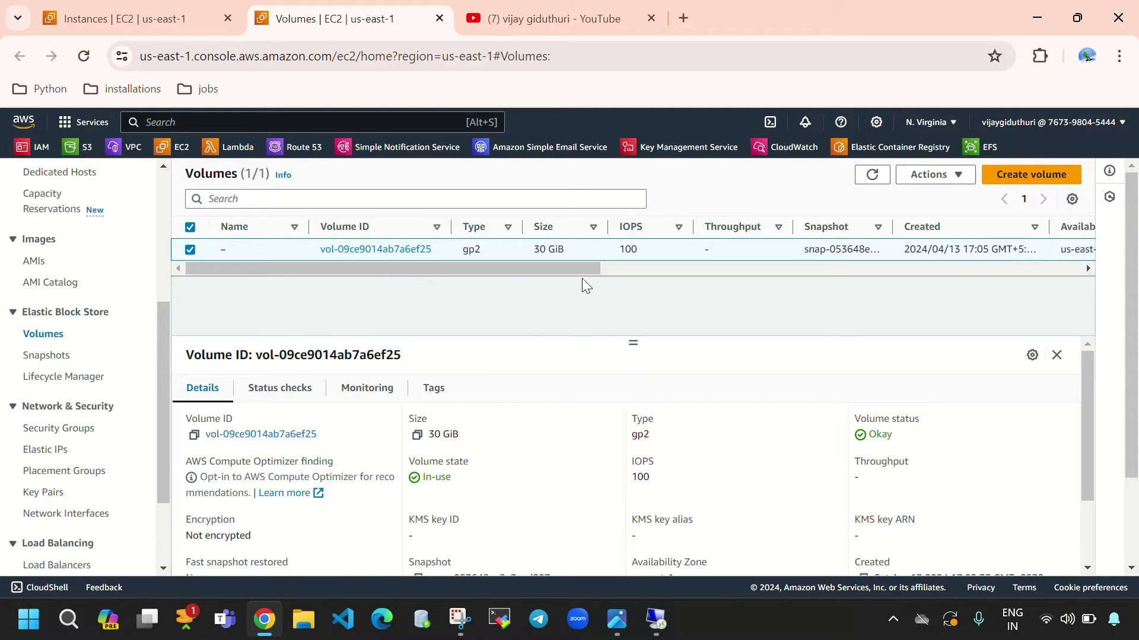
# Step: Start a snapshot of the 30 GiB gp2 volume with the description mysnapshotforwindowsinstance and review its encryption setting
pyautogui.click(190, 249)
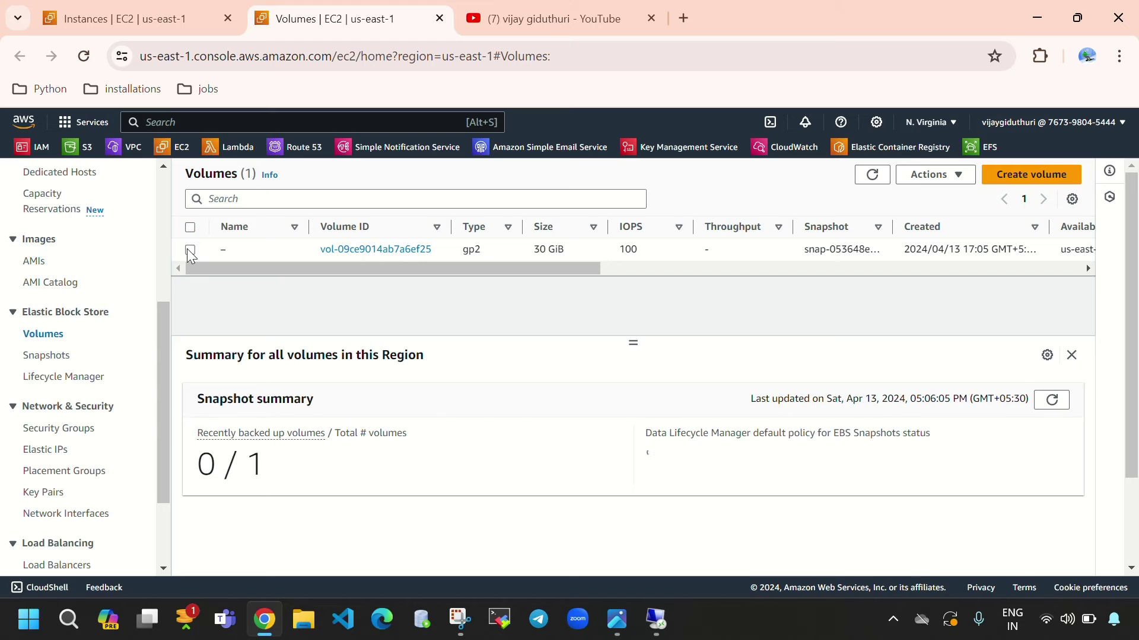
pyautogui.click(190, 249)
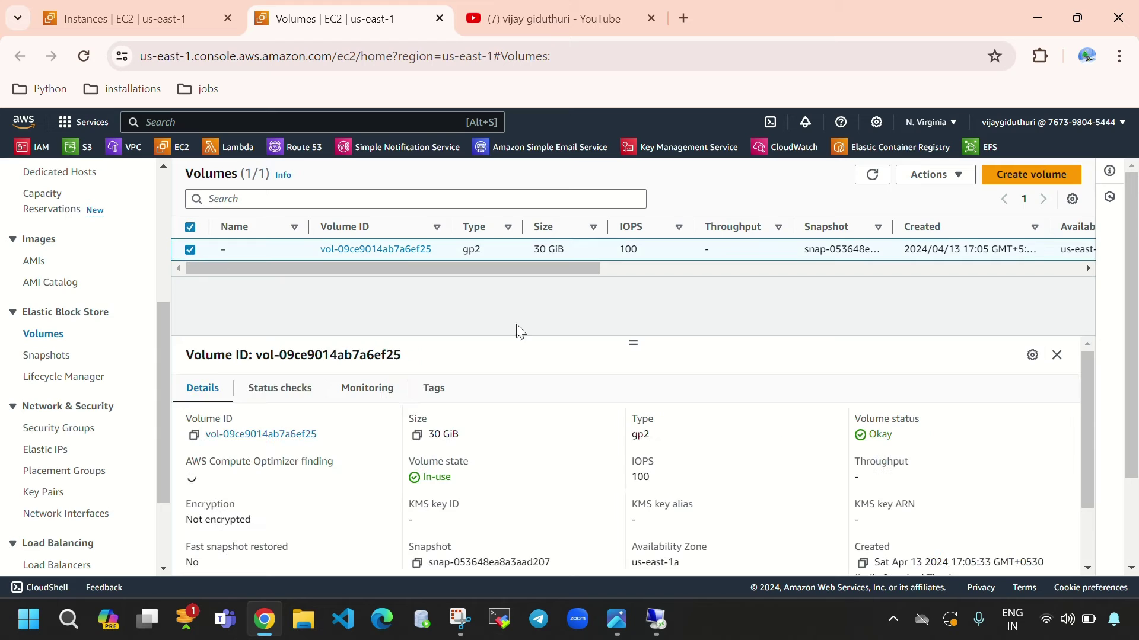
pyautogui.click(921, 178)
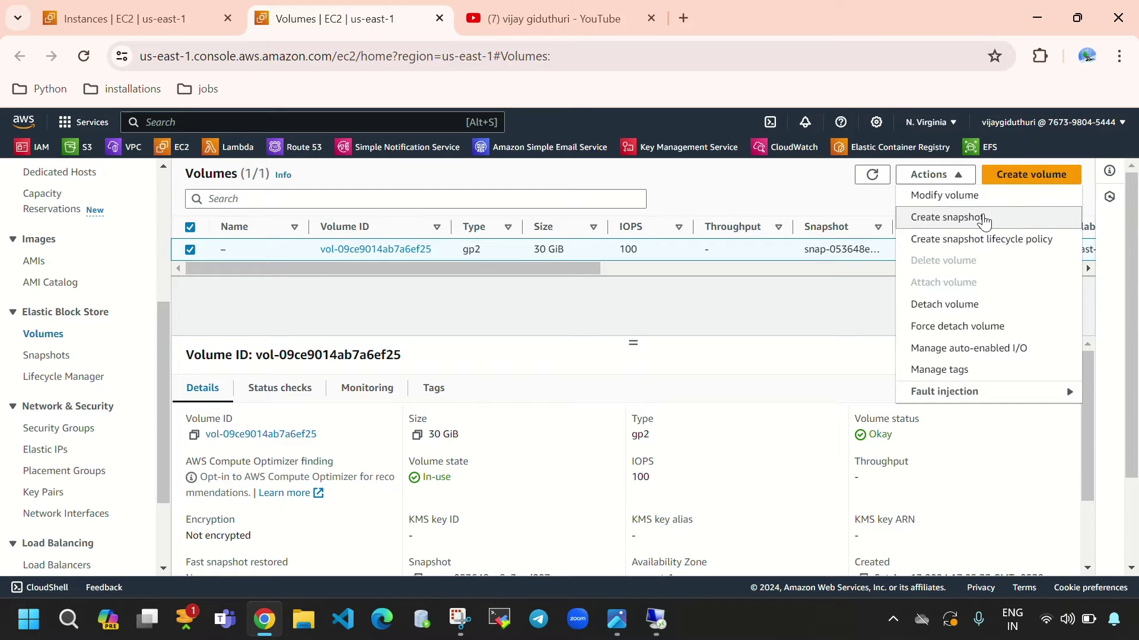
pyautogui.click(983, 220)
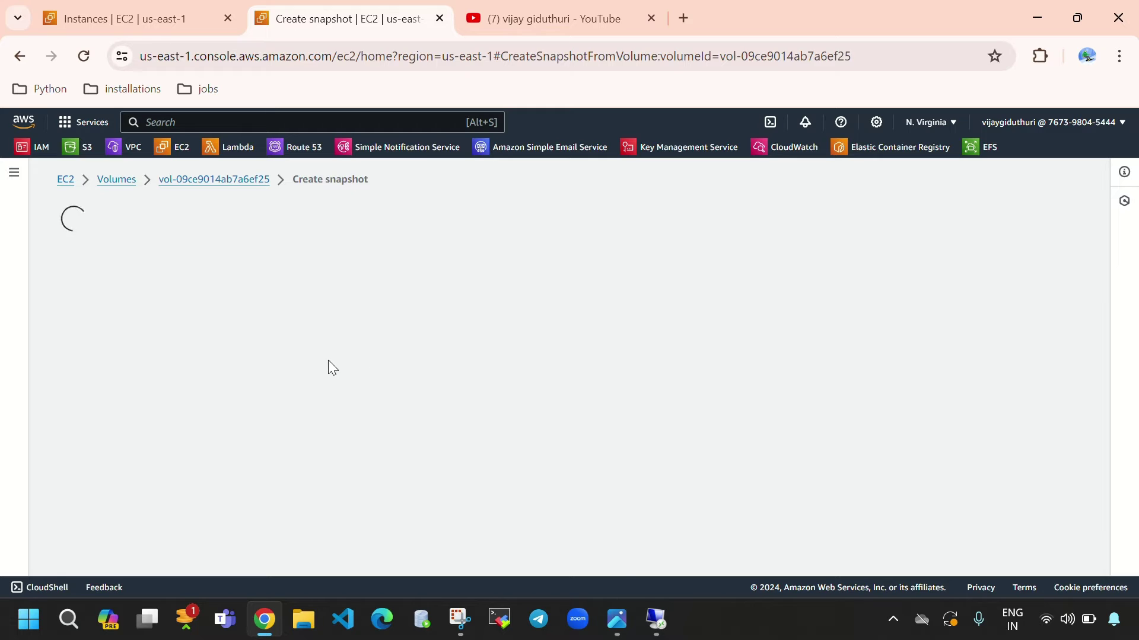
pyautogui.click(207, 403)
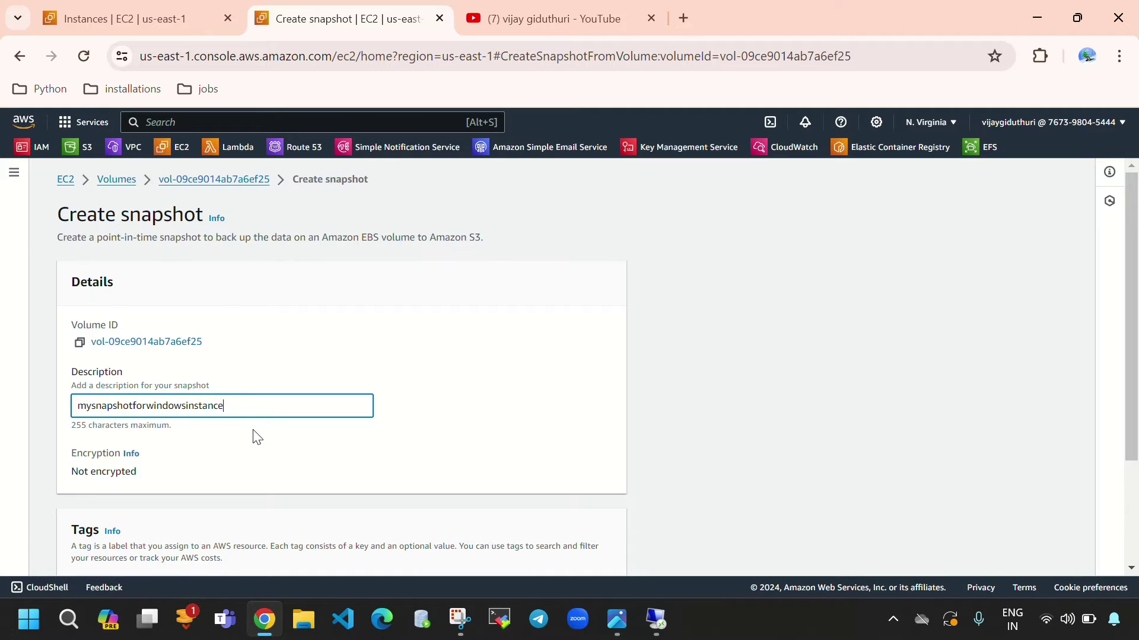
pyautogui.moveTo(251, 406); pyautogui.dragTo(79, 405)
pyautogui.scroll(-2, 338, 444)
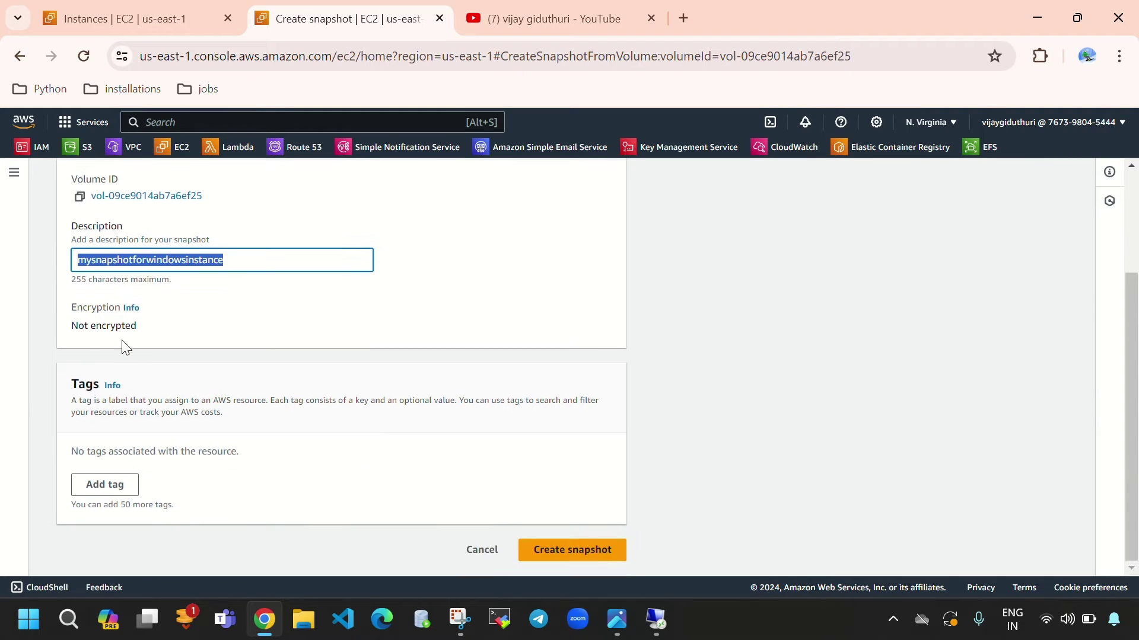
pyautogui.moveTo(73, 326); pyautogui.dragTo(134, 329)
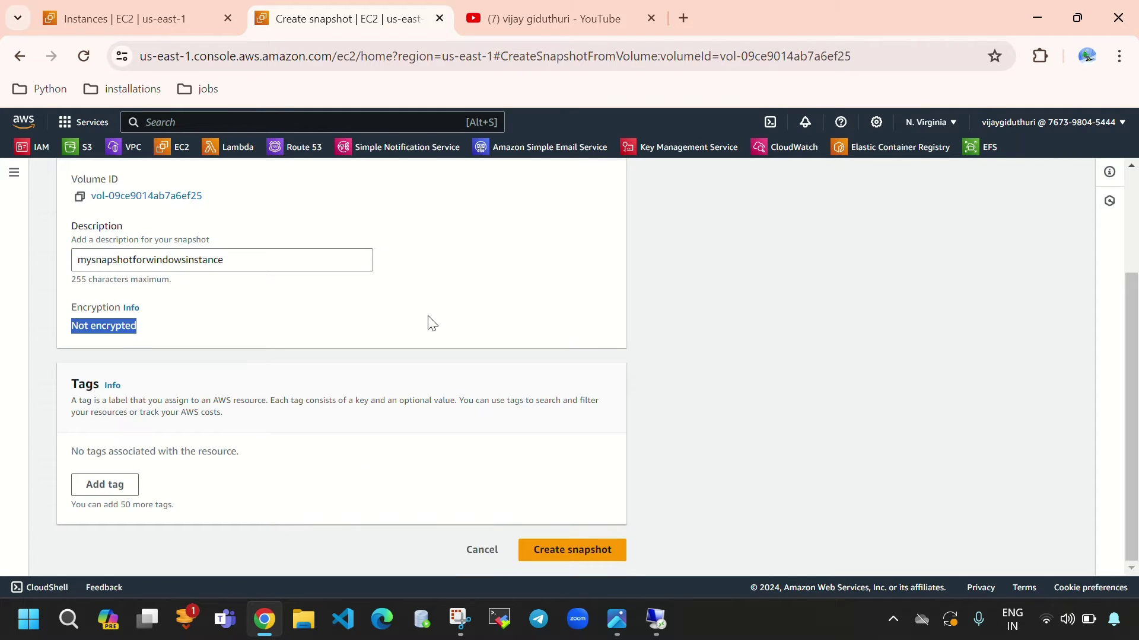
# Step: Add a Name tag with the value mysnapshotforwindowsinstance and create the snapshot
pyautogui.click(98, 486)
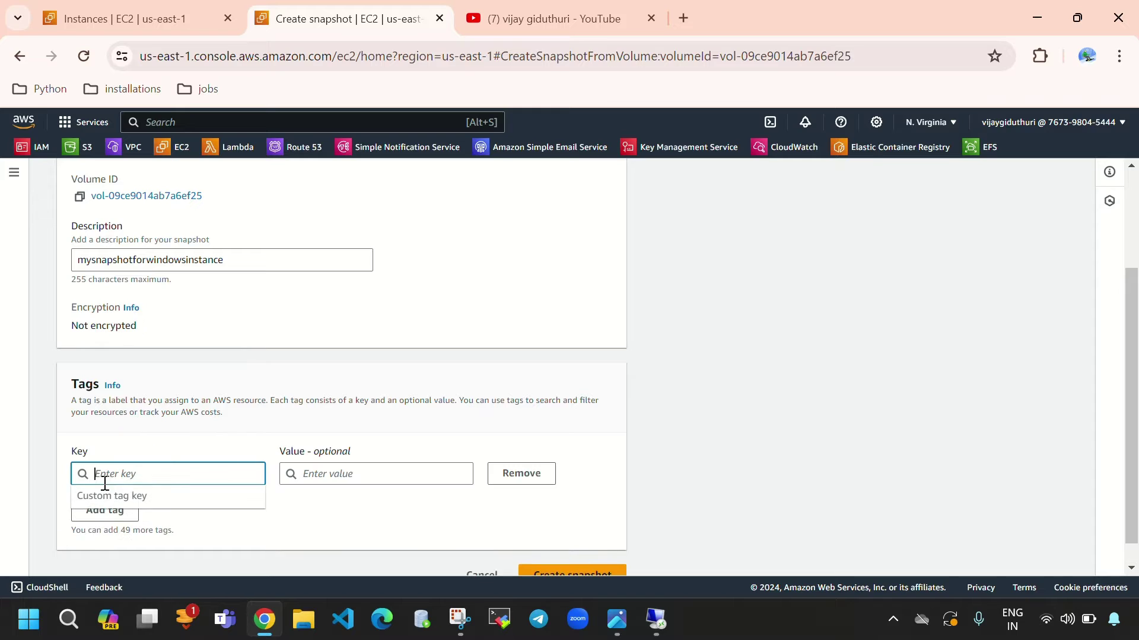
pyautogui.write('Name')
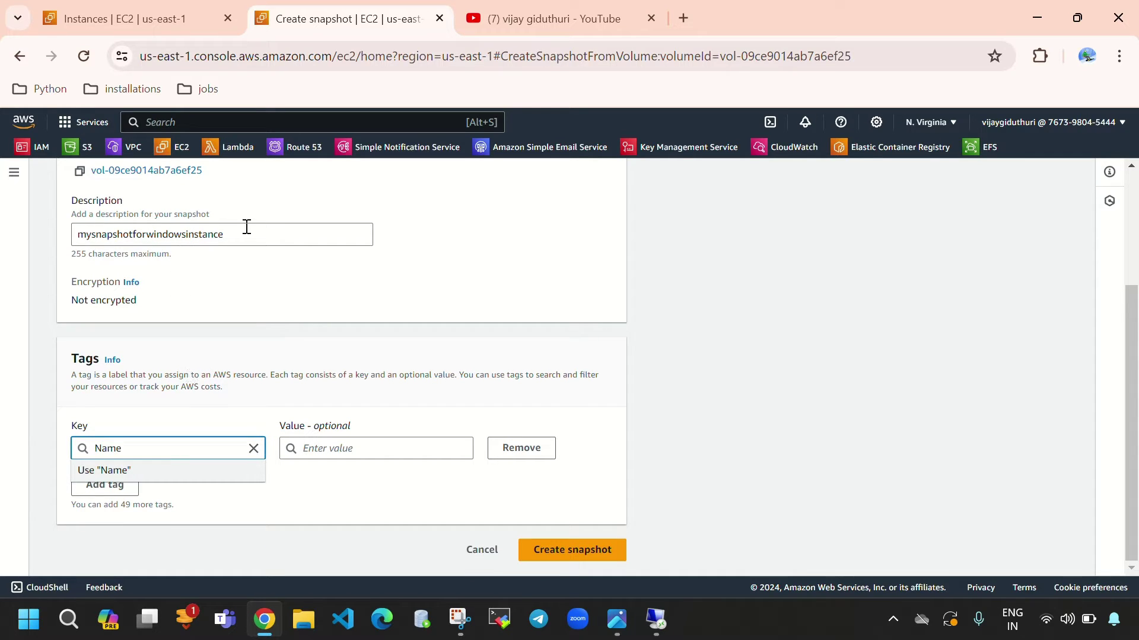
pyautogui.moveTo(246, 228); pyautogui.dragTo(72, 228)
pyautogui.hotkey('ctrl', 'c')
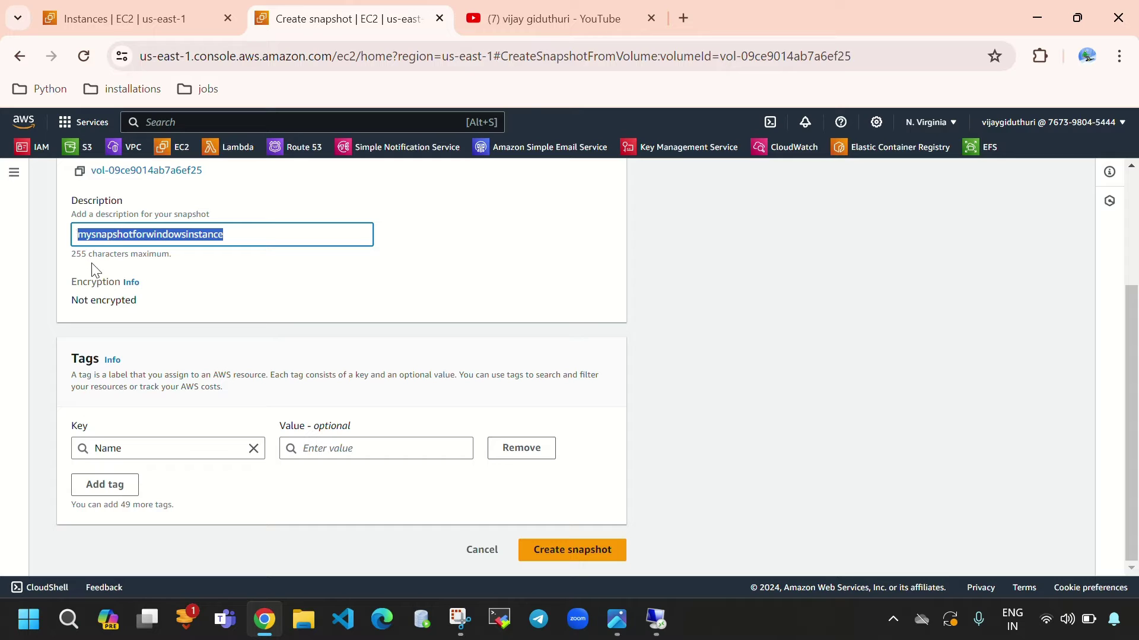
pyautogui.click(363, 448)
pyautogui.hotkey('ctrl', 'v')
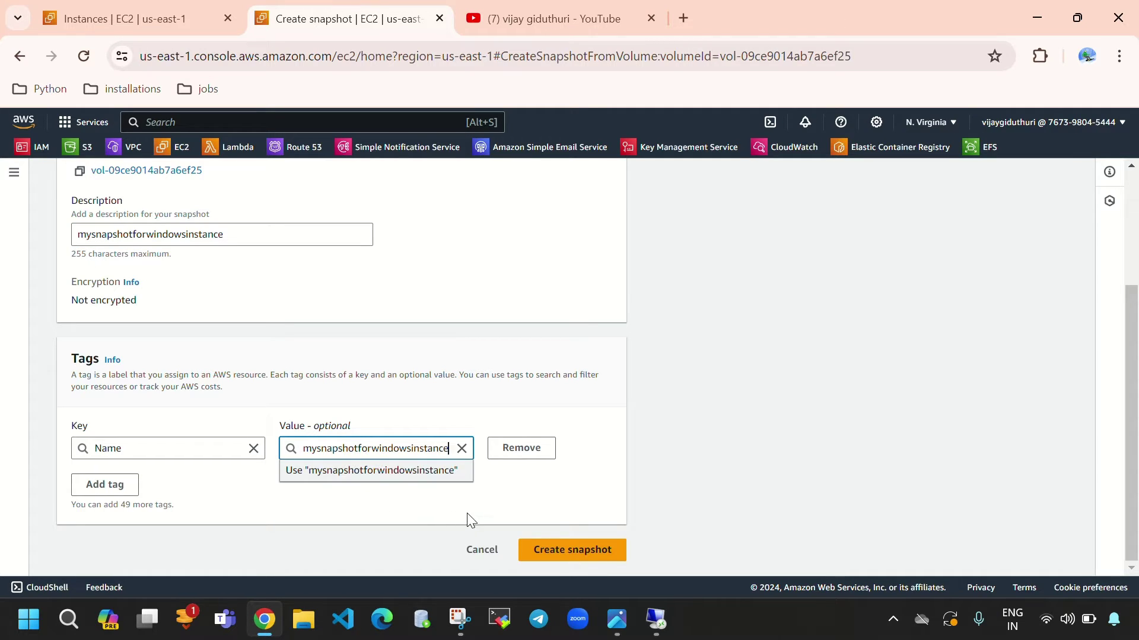
pyautogui.click(574, 557)
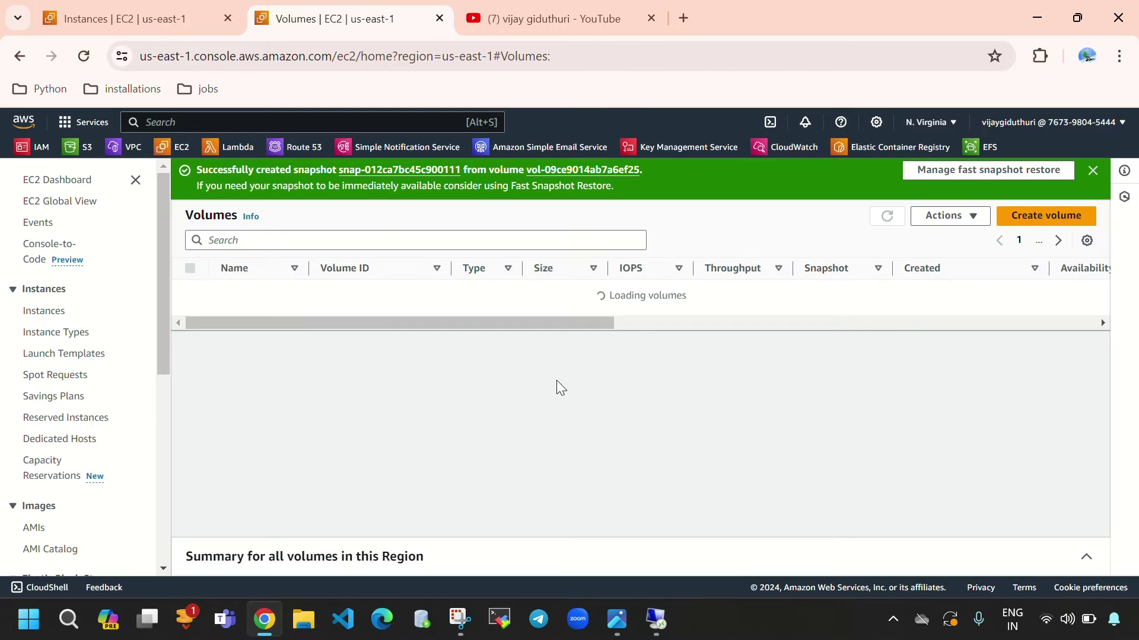
# Step: Open the Elastic Block Store Snapshots page in a new browser tab, switch to it and maximize the window
pyautogui.scroll(-5, 29, 457)
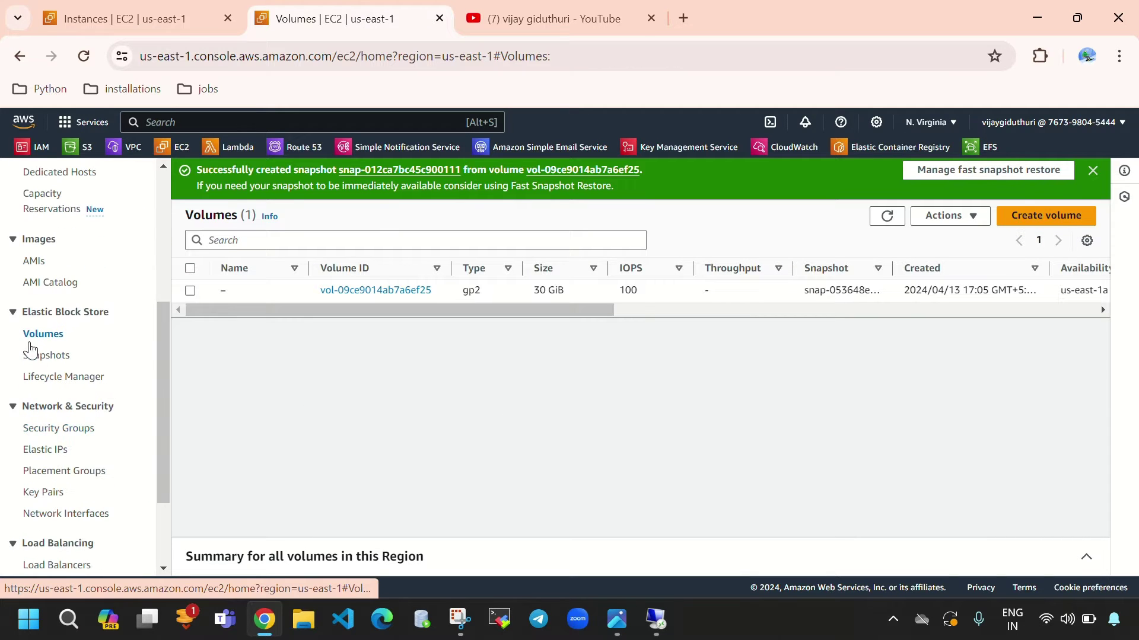
pyautogui.rightClick(50, 357)
pyautogui.click(152, 377)
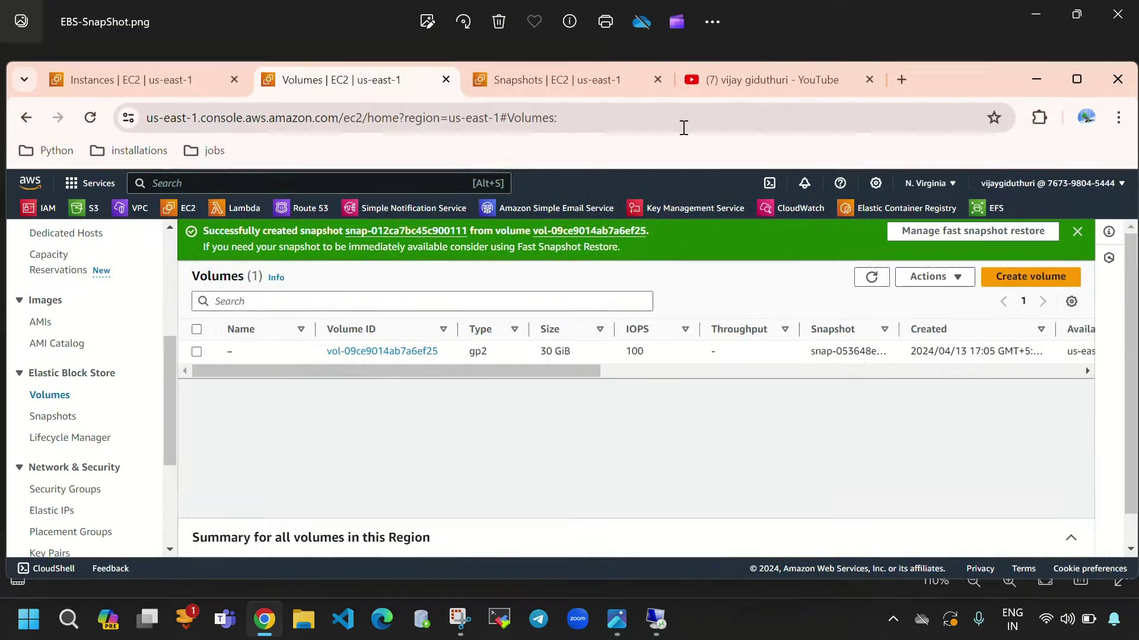
pyautogui.click(557, 80)
pyautogui.click(1077, 79)
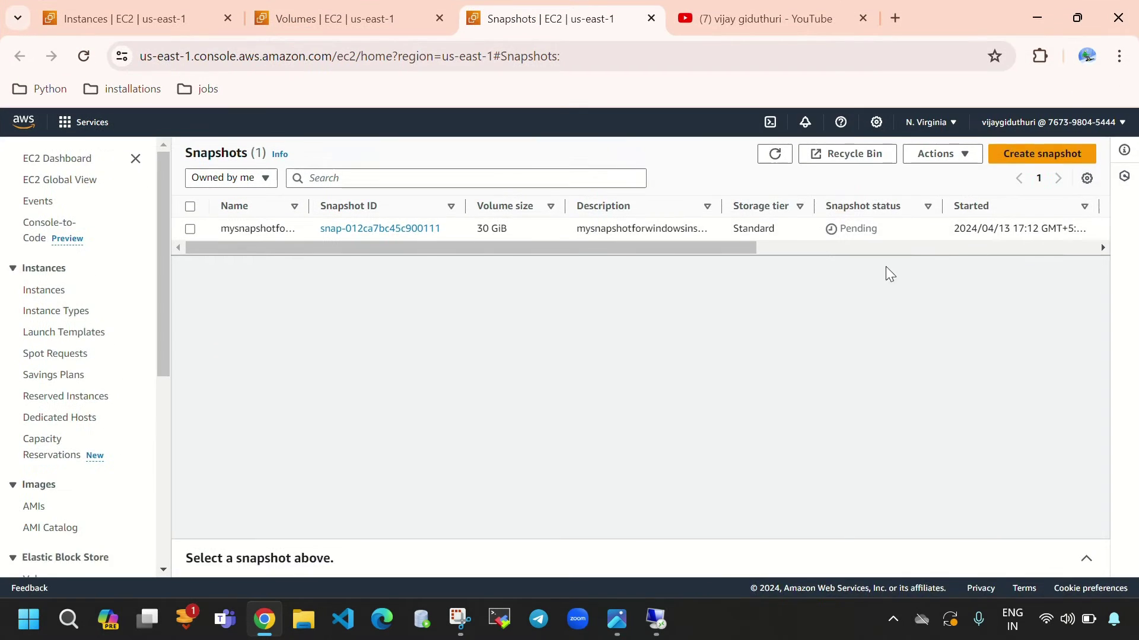
# Step: Examine the new snapshot's status and progress in the Snapshots list
pyautogui.moveTo(877, 249); pyautogui.dragTo(842, 254)
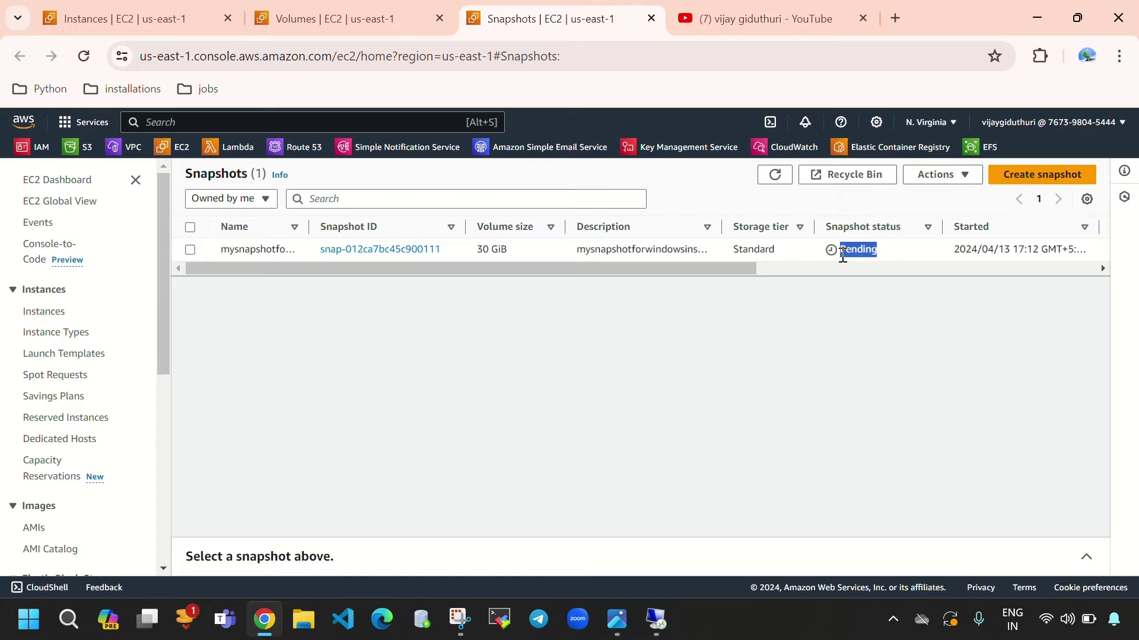
pyautogui.moveTo(681, 268); pyautogui.dragTo(783, 253)
pyautogui.click(788, 256)
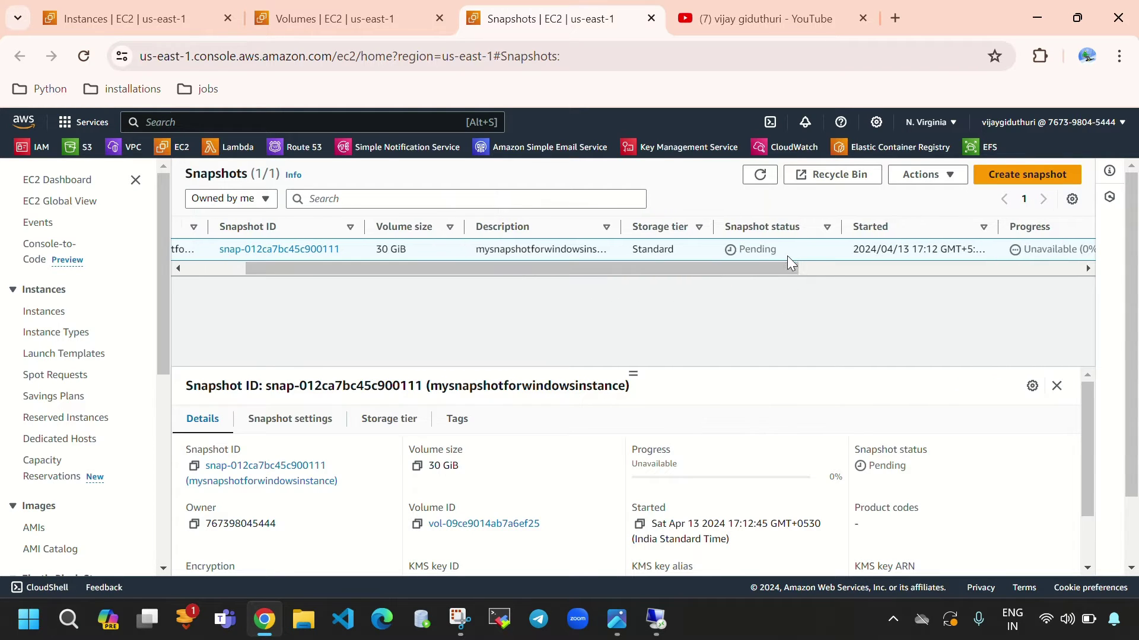
pyautogui.click(745, 307)
pyautogui.moveTo(770, 268); pyautogui.dragTo(900, 252)
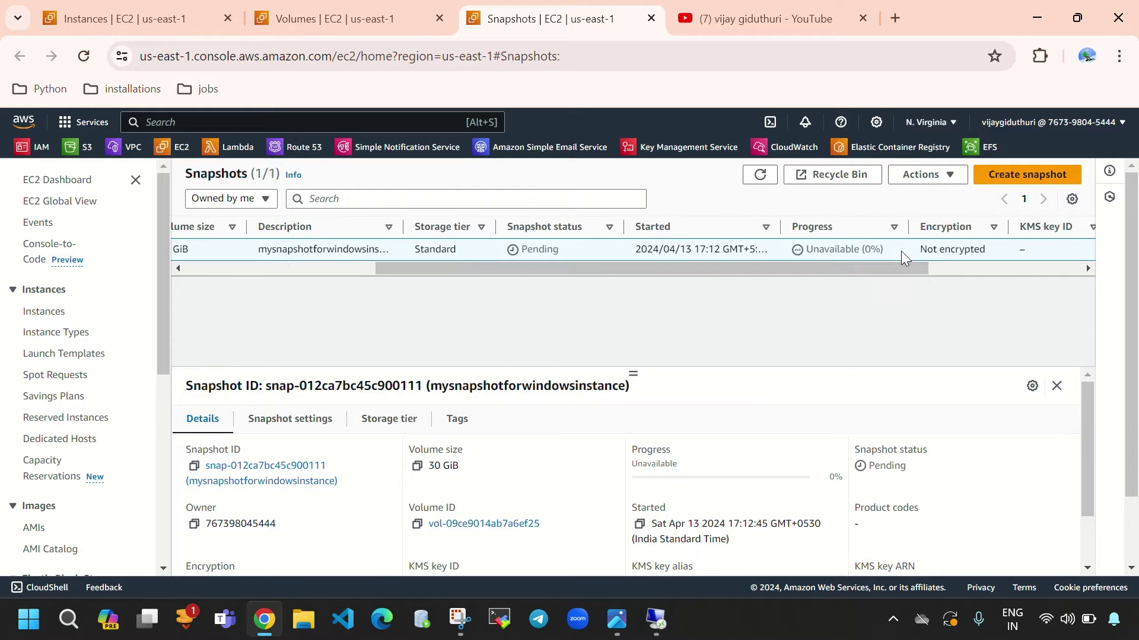
pyautogui.moveTo(806, 251); pyautogui.dragTo(884, 252)
pyautogui.click(883, 333)
pyautogui.click(803, 333)
pyautogui.moveTo(575, 249); pyautogui.dragTo(523, 250)
# Step: Refresh the Snapshots list repeatedly to check whether the snapshot has finished
pyautogui.click(758, 176)
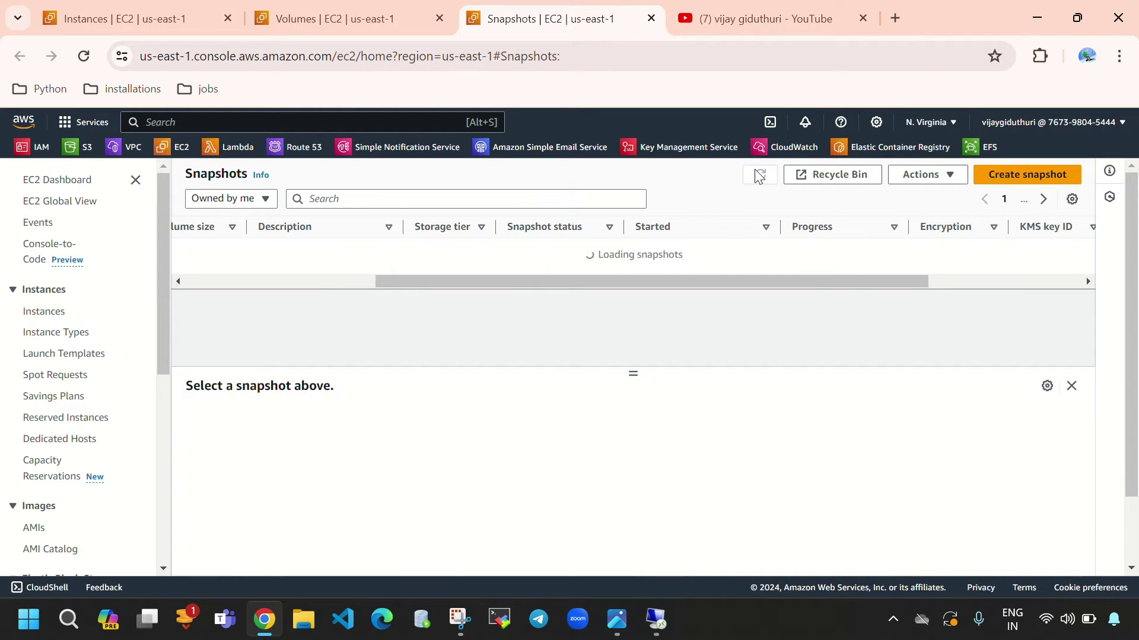
pyautogui.click(758, 175)
pyautogui.click(758, 176)
pyautogui.click(758, 176)
pyautogui.click(757, 177)
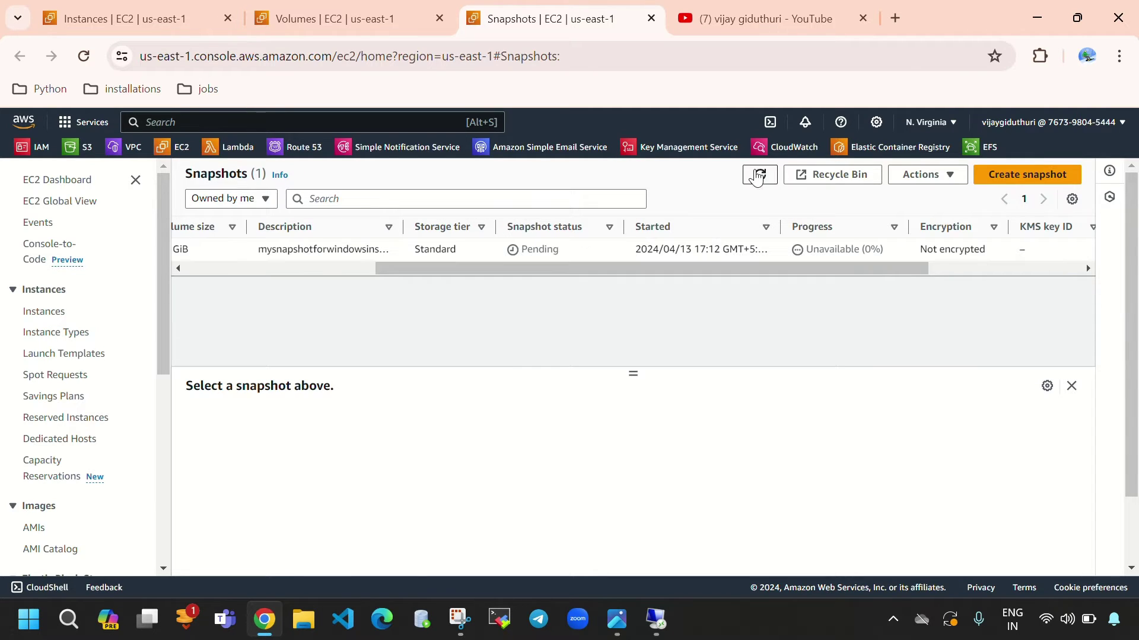
pyautogui.click(332, 20)
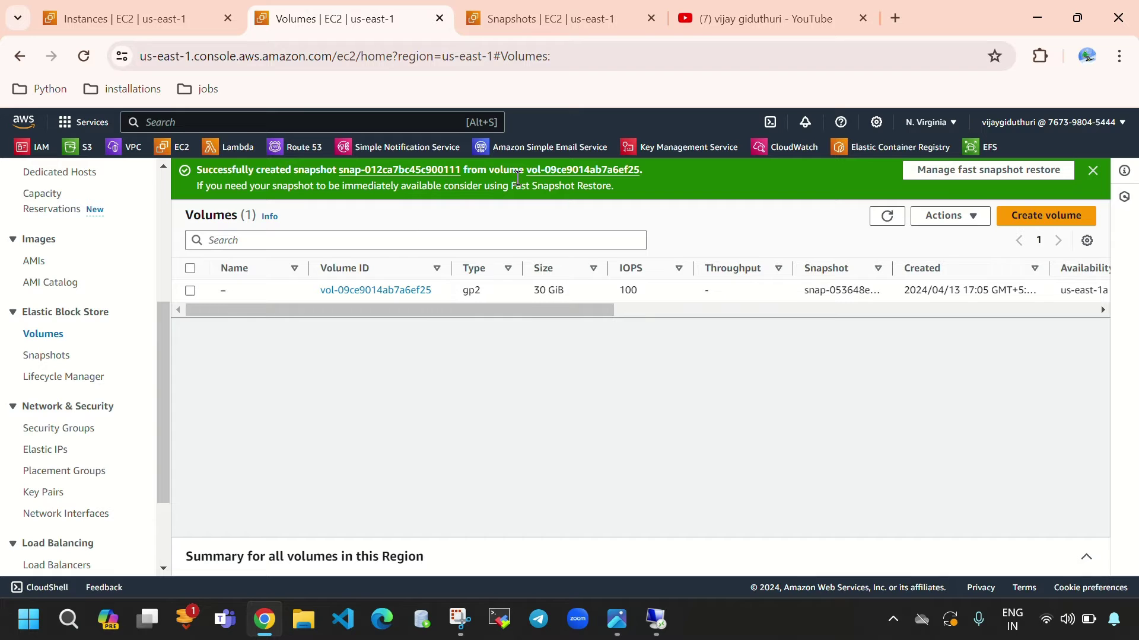
pyautogui.click(1076, 17)
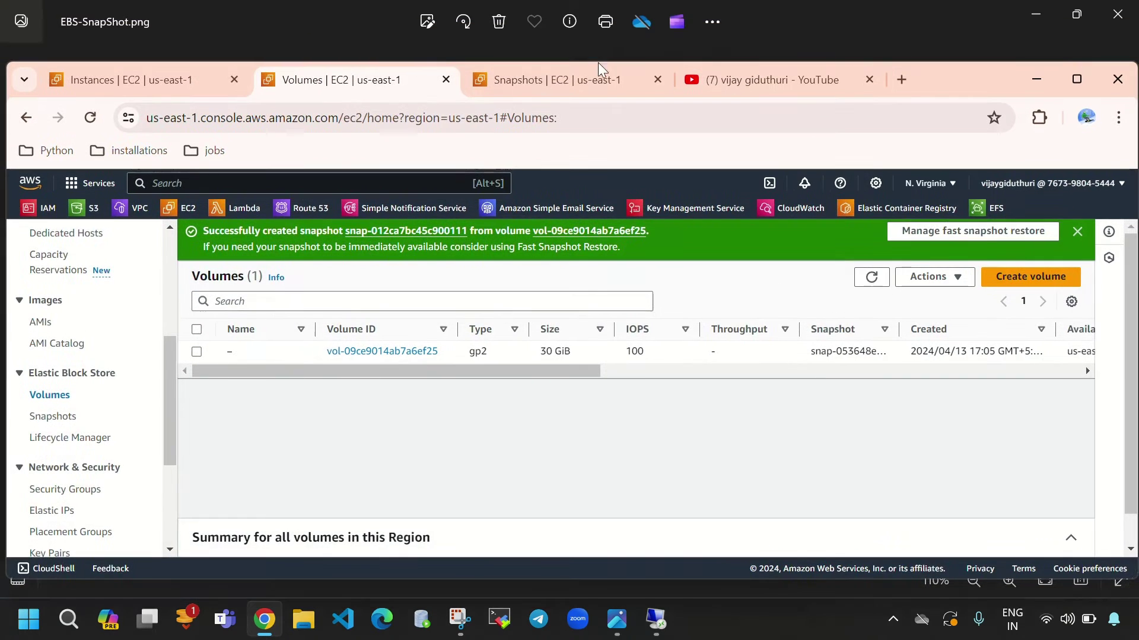
pyautogui.click(599, 79)
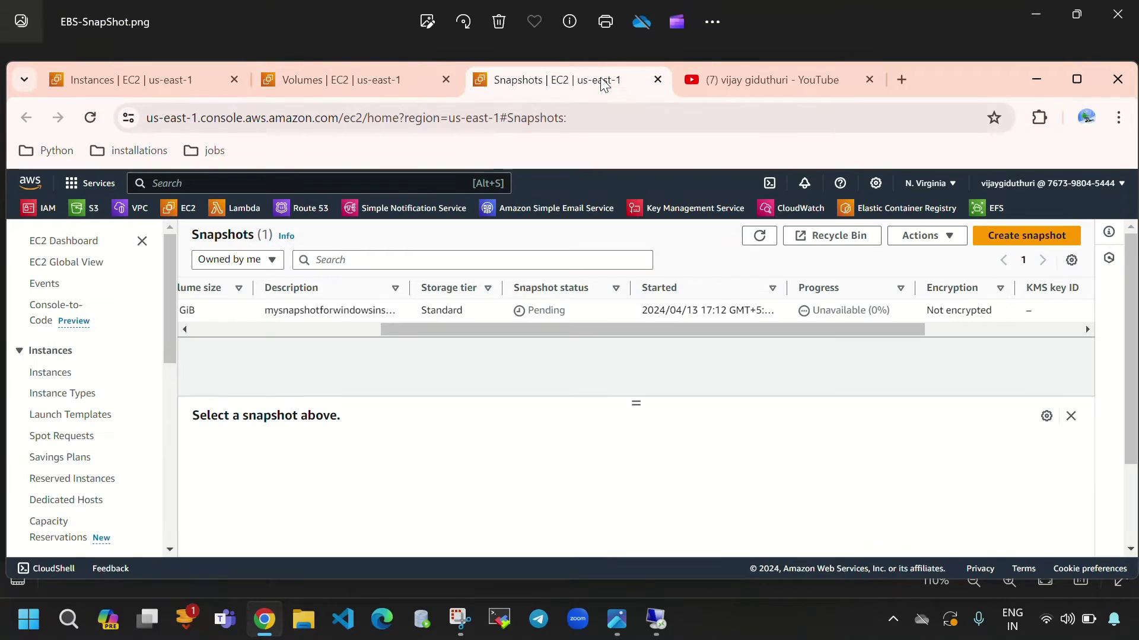
pyautogui.click(1078, 79)
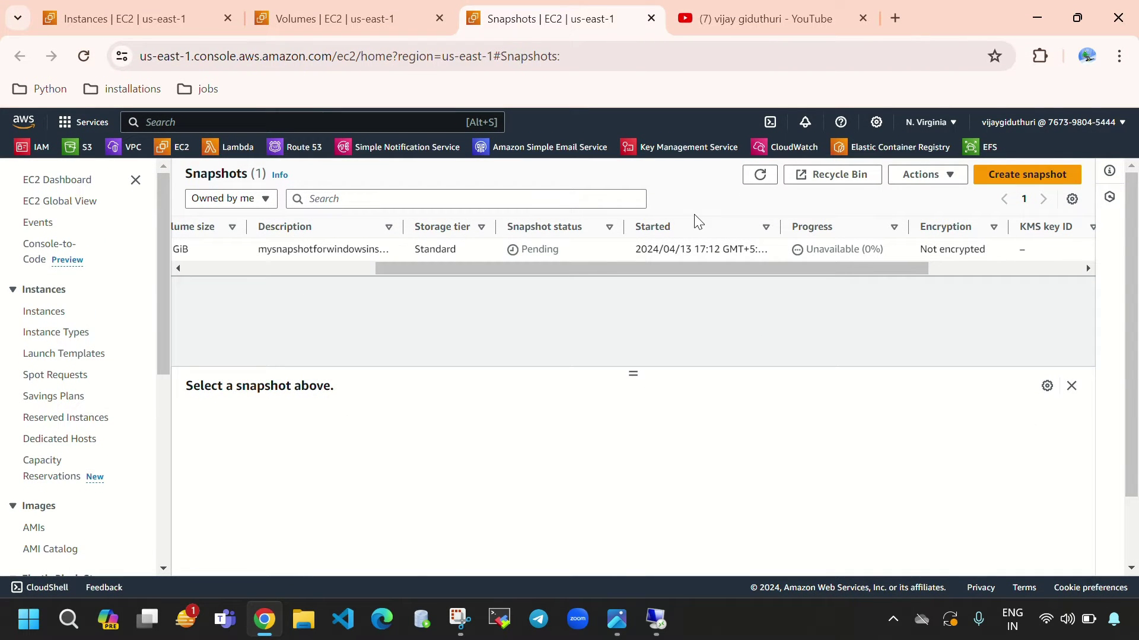
# Step: Reload the Snapshots list, select mysnapshotforwindowsinstance, and check its completion status and progress
pyautogui.click(762, 179)
pyautogui.click(563, 253)
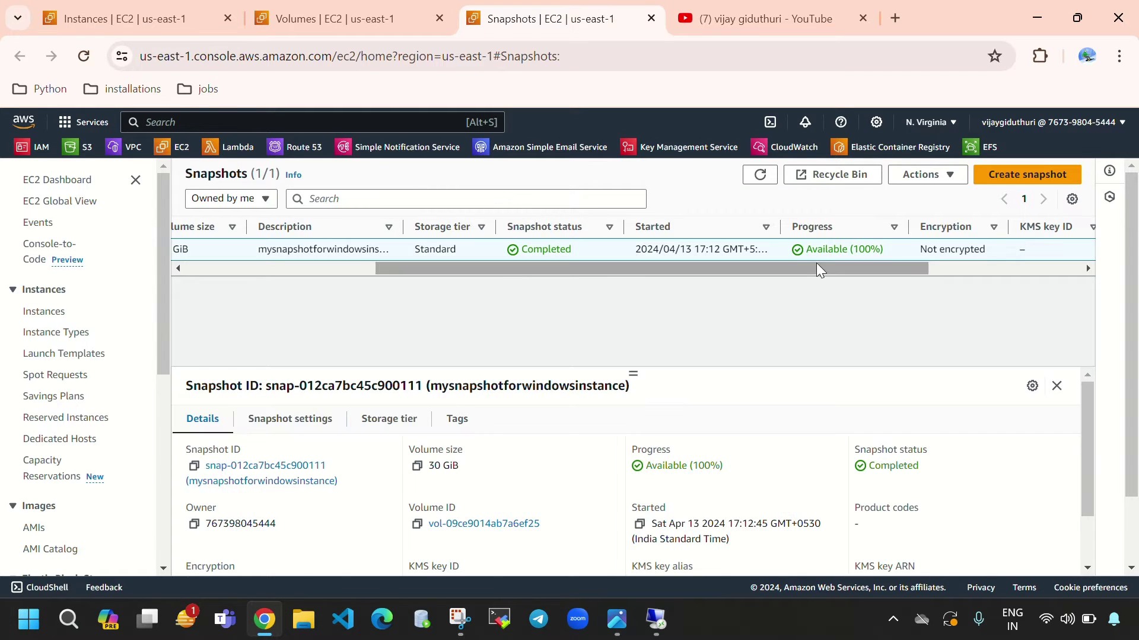
pyautogui.moveTo(885, 249); pyautogui.dragTo(805, 251)
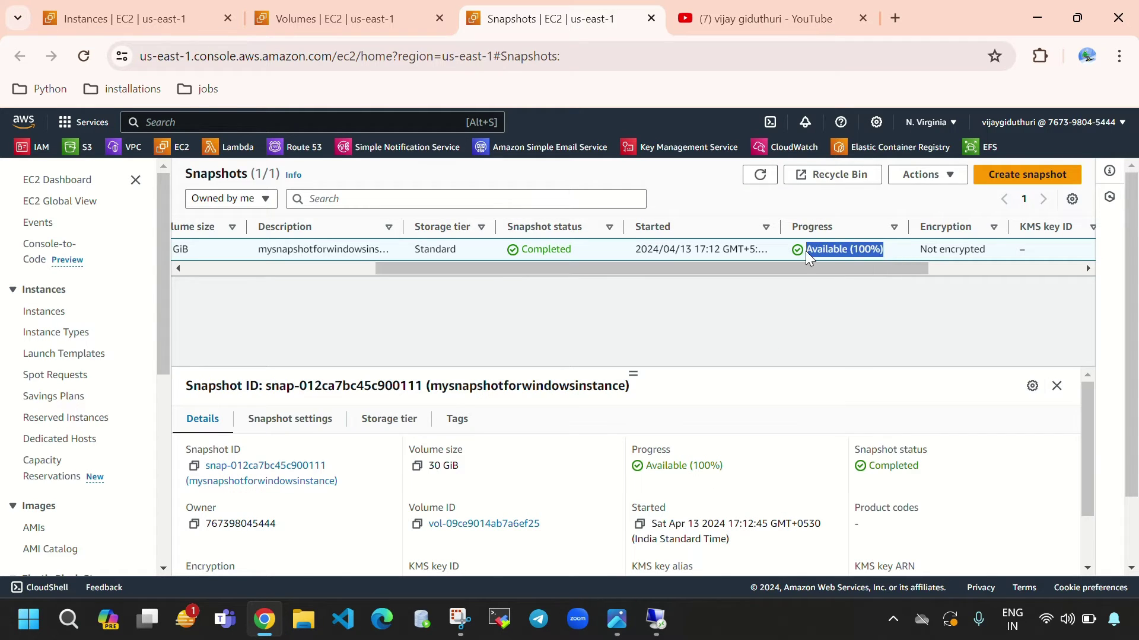
pyautogui.click(750, 181)
pyautogui.moveTo(571, 270); pyautogui.dragTo(346, 300)
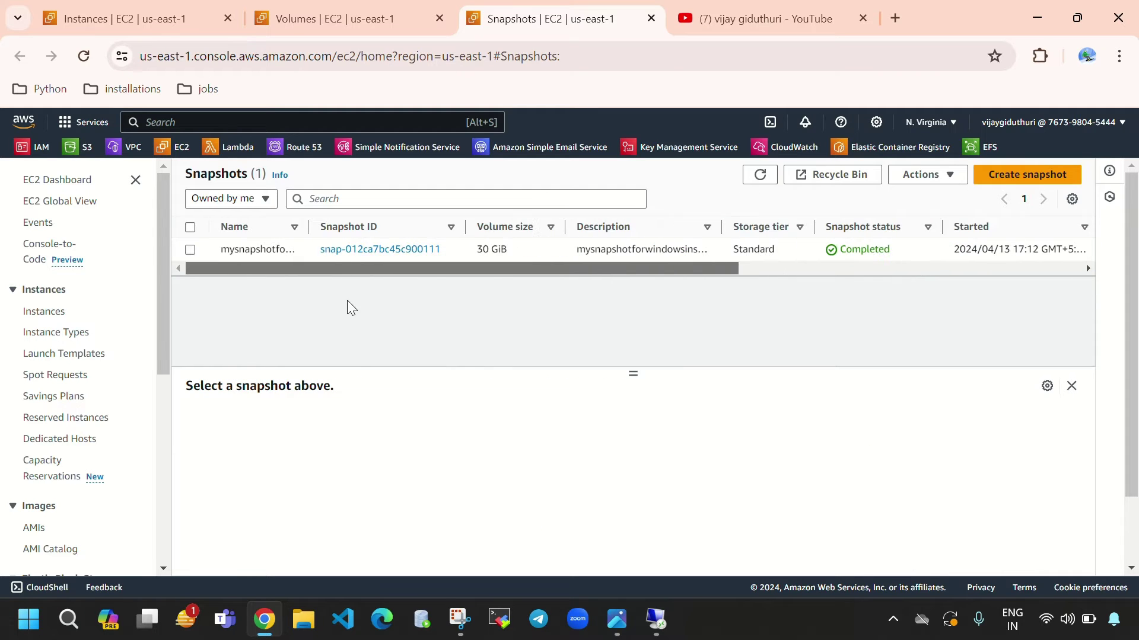
# Step: Terminate windows-instance-1 from the EC2 Instances list
pyautogui.click(119, 18)
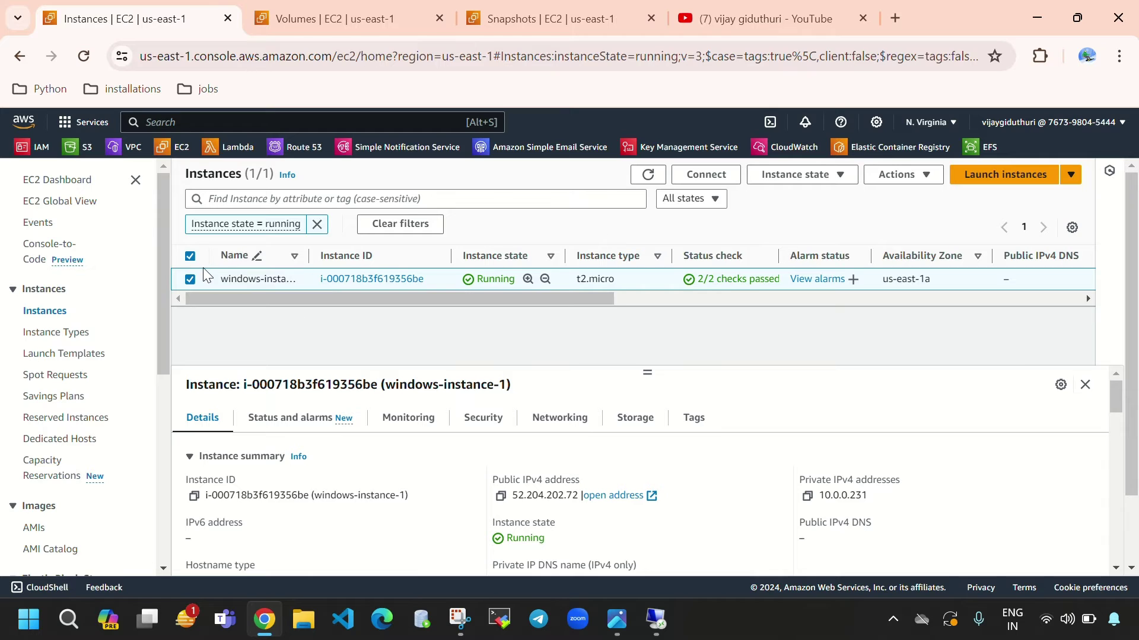
pyautogui.click(190, 279)
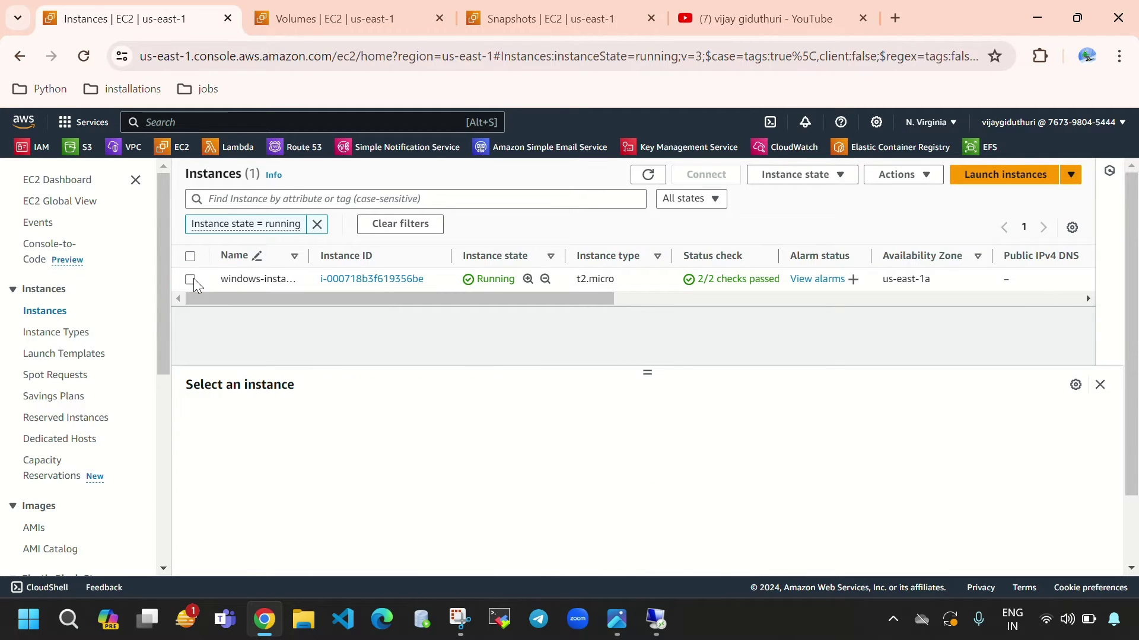
pyautogui.click(191, 278)
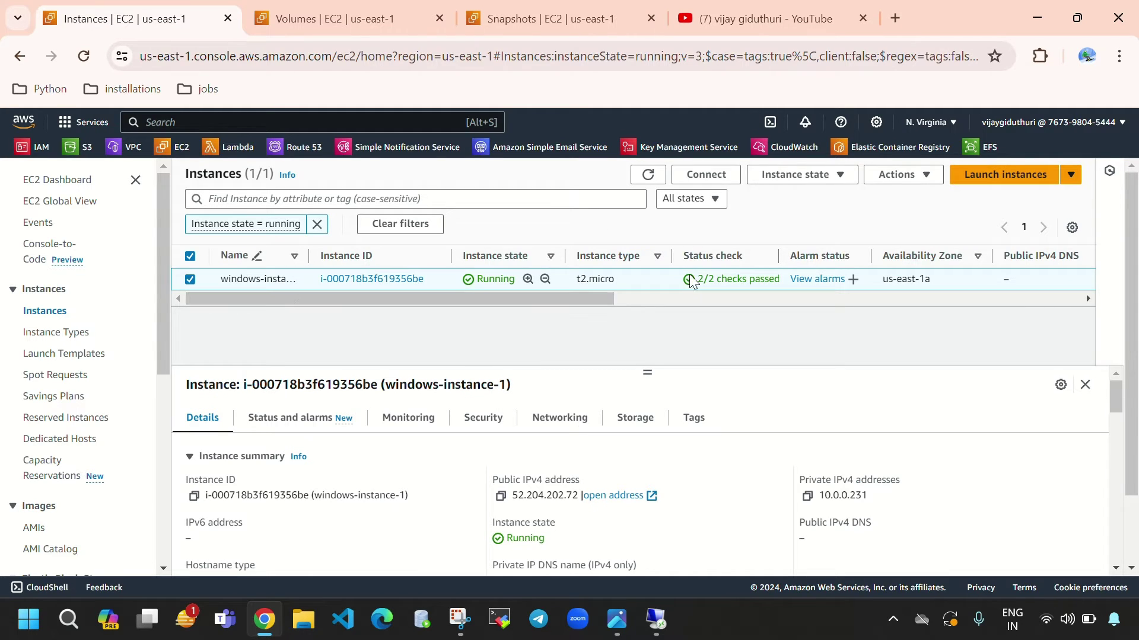
pyautogui.click(808, 176)
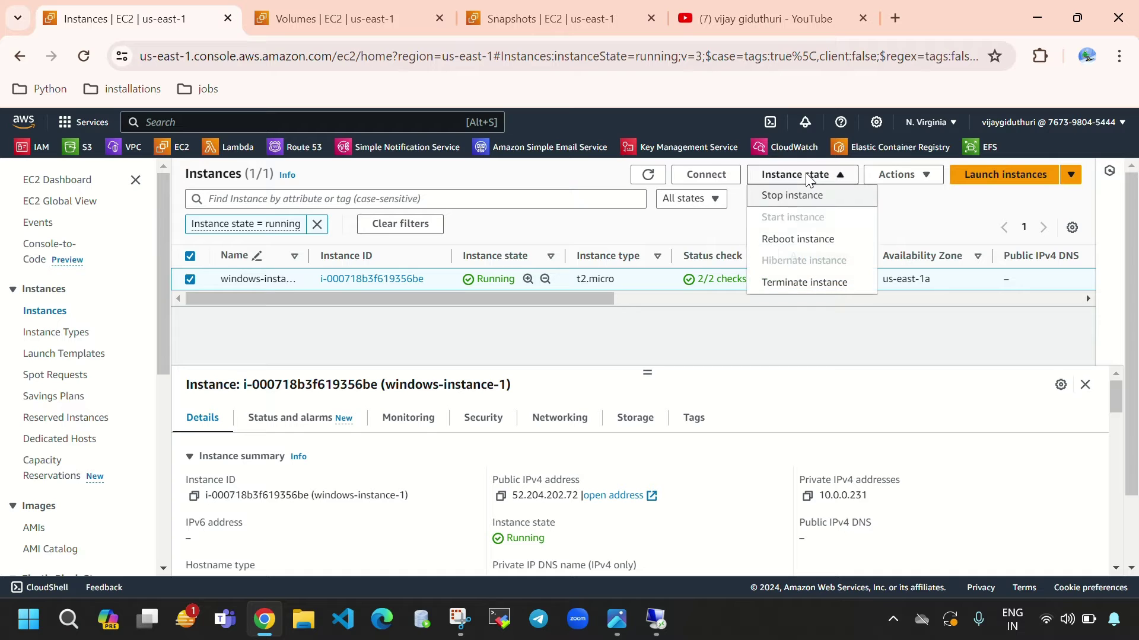
pyautogui.click(828, 282)
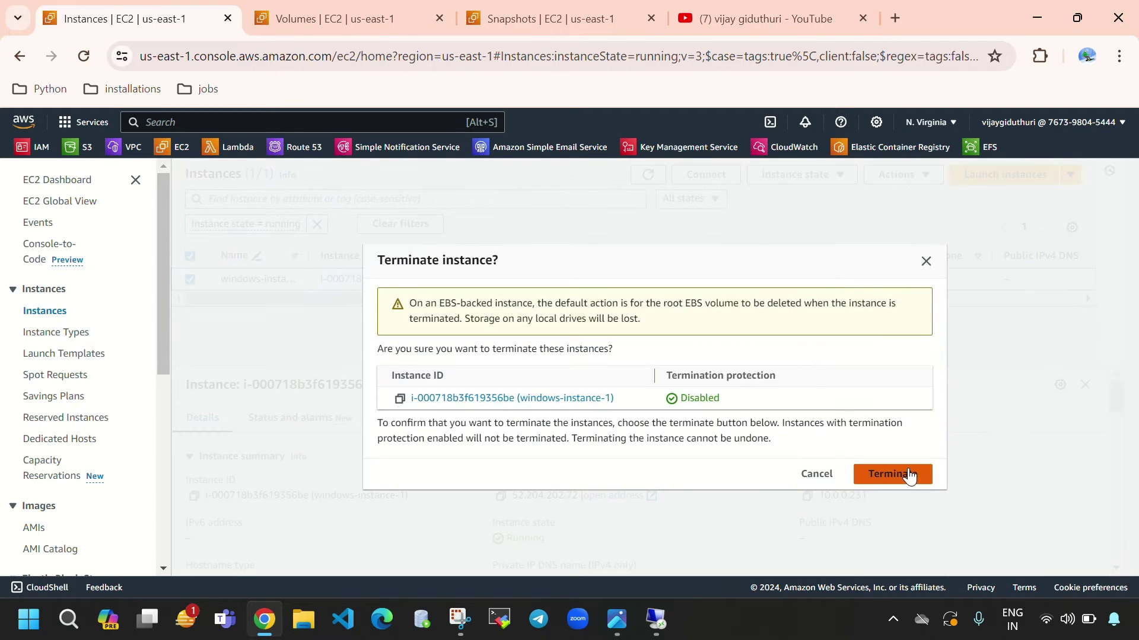
pyautogui.click(912, 475)
# Step: Refresh the Instances list and remove its running-state filter
pyautogui.click(650, 202)
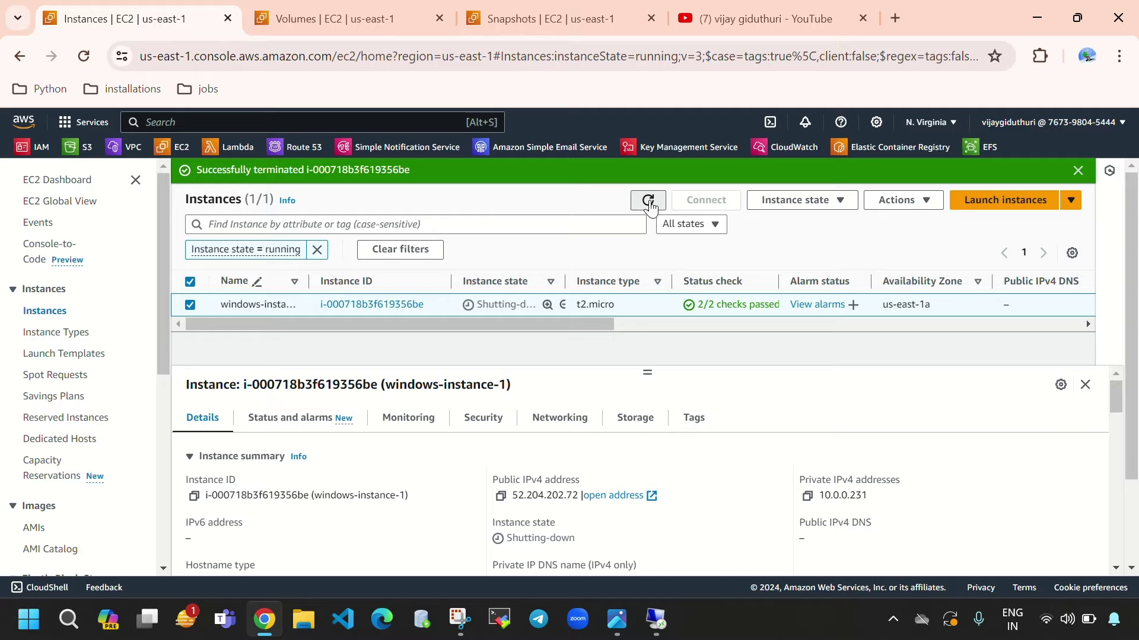
pyautogui.click(649, 174)
pyautogui.click(324, 228)
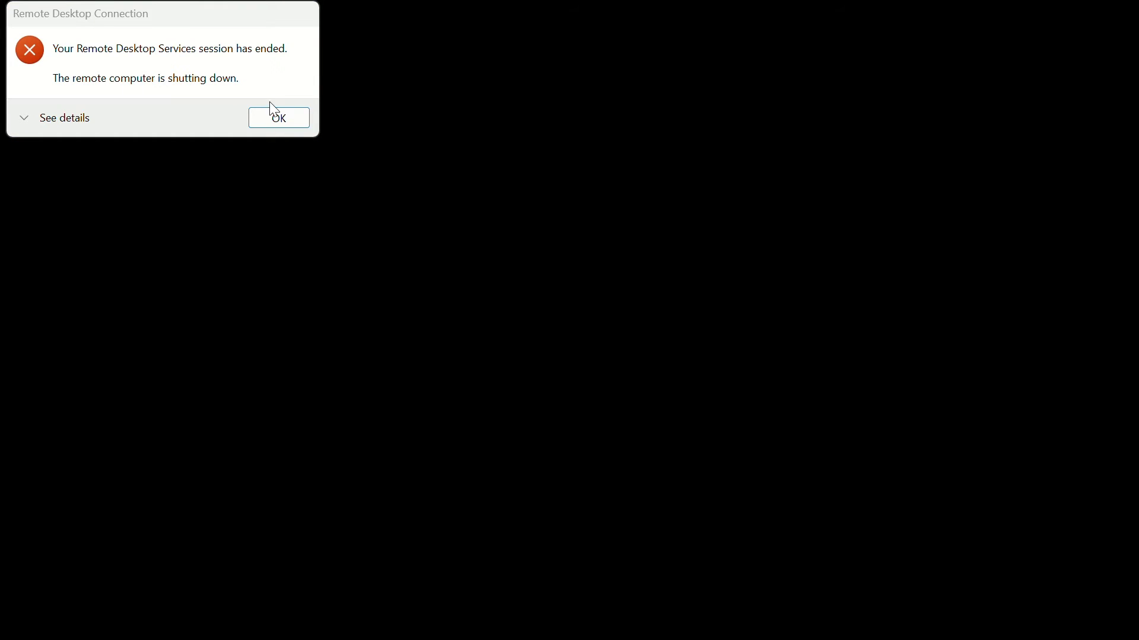
# Step: Dismiss the ended Remote Desktop session message, minimize the Remote Desktop Connection window, and close the instance filter suggestions
pyautogui.click(281, 124)
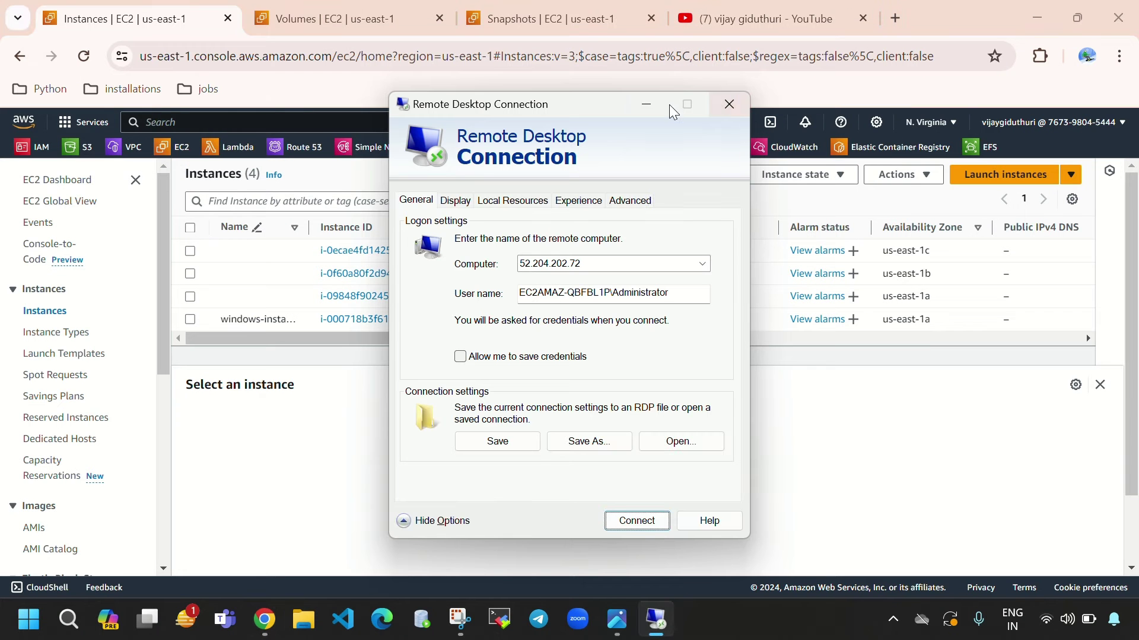
pyautogui.click(649, 104)
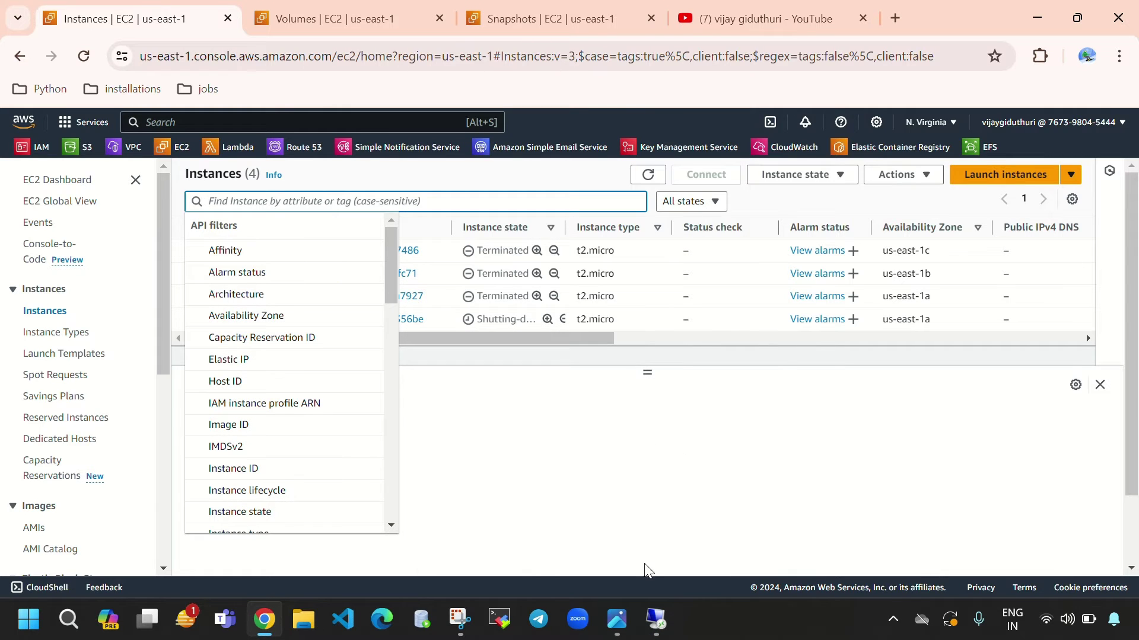
pyautogui.click(546, 517)
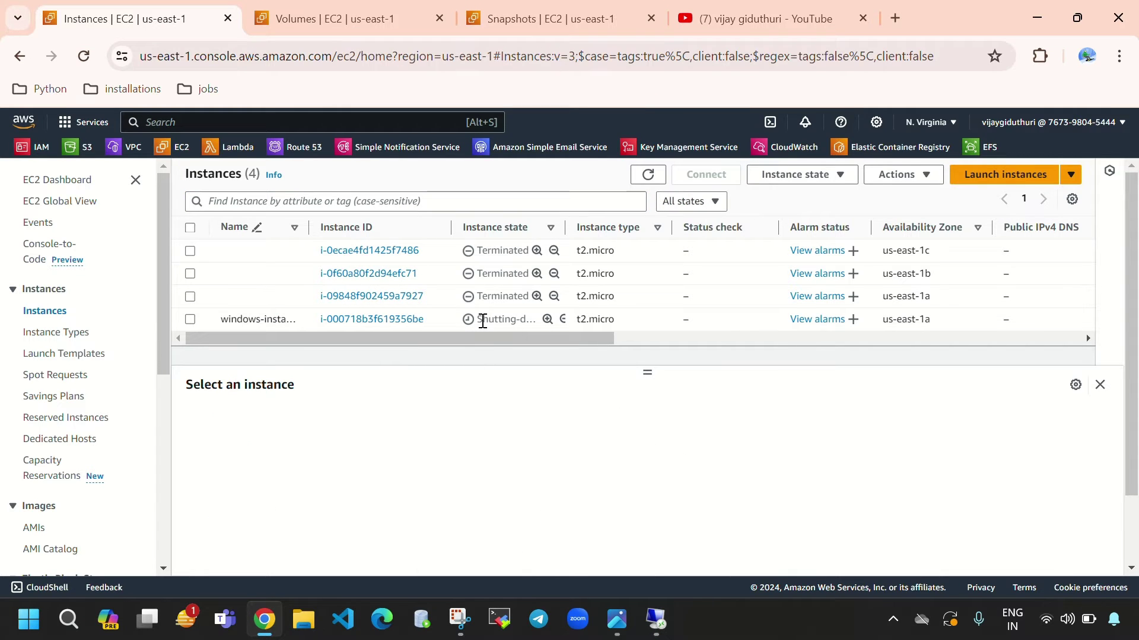
# Step: Check windows-instance-1's shutdown state, and refresh the Volumes list to check whether its root volume is deleted
pyautogui.moveTo(482, 321); pyautogui.dragTo(525, 321)
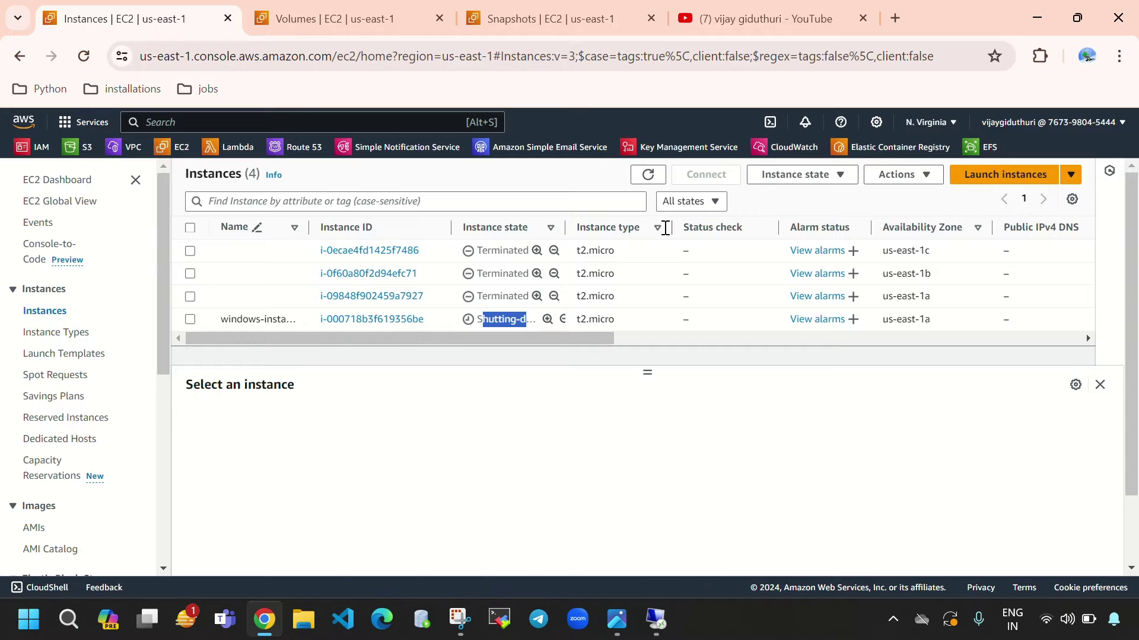
pyautogui.click(651, 176)
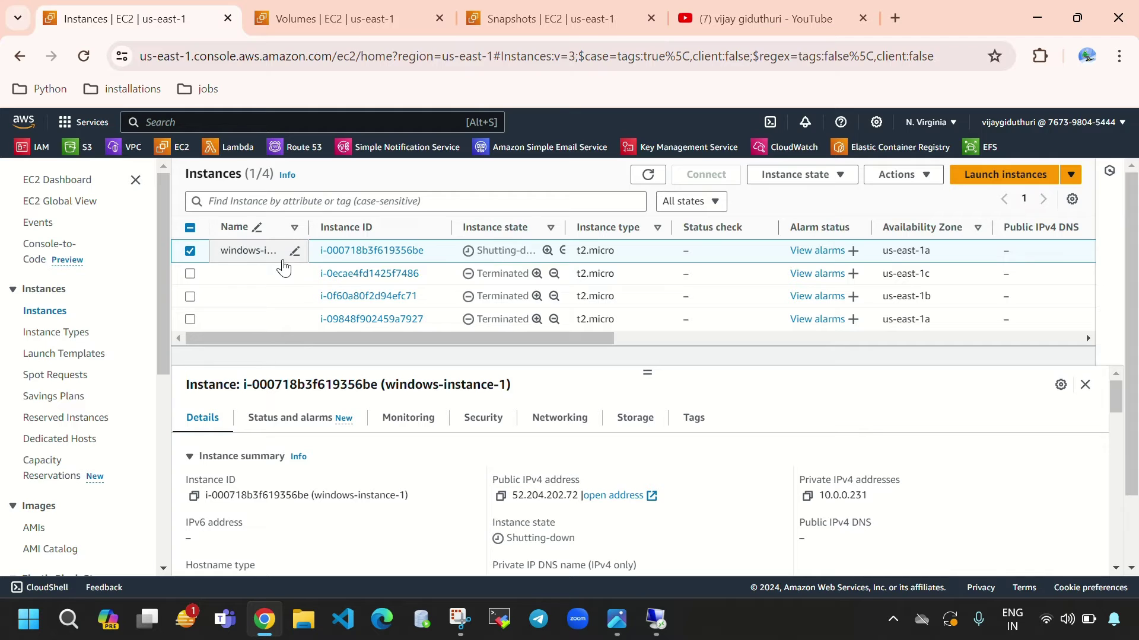
pyautogui.click(297, 14)
pyautogui.click(887, 216)
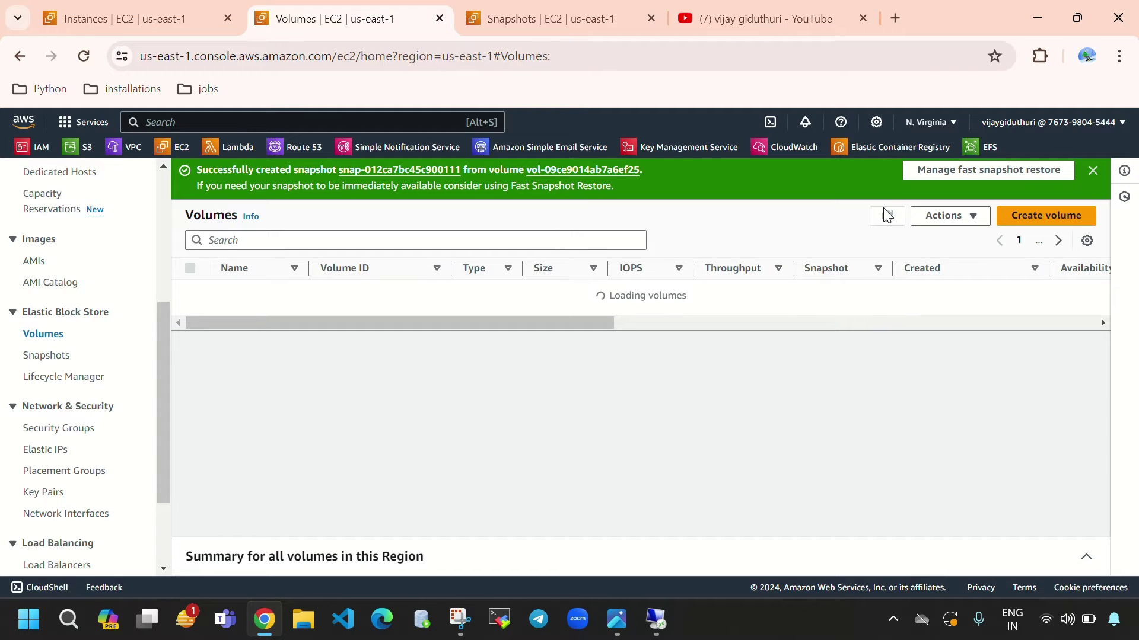
pyautogui.click(886, 215)
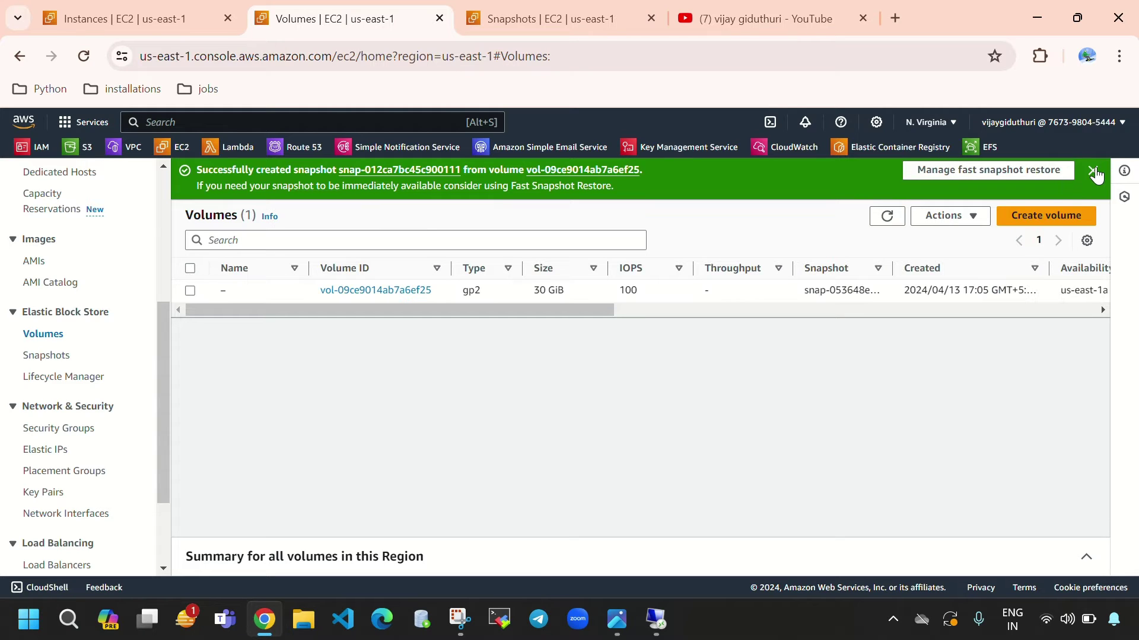
pyautogui.click(1092, 171)
pyautogui.click(887, 174)
pyautogui.click(894, 175)
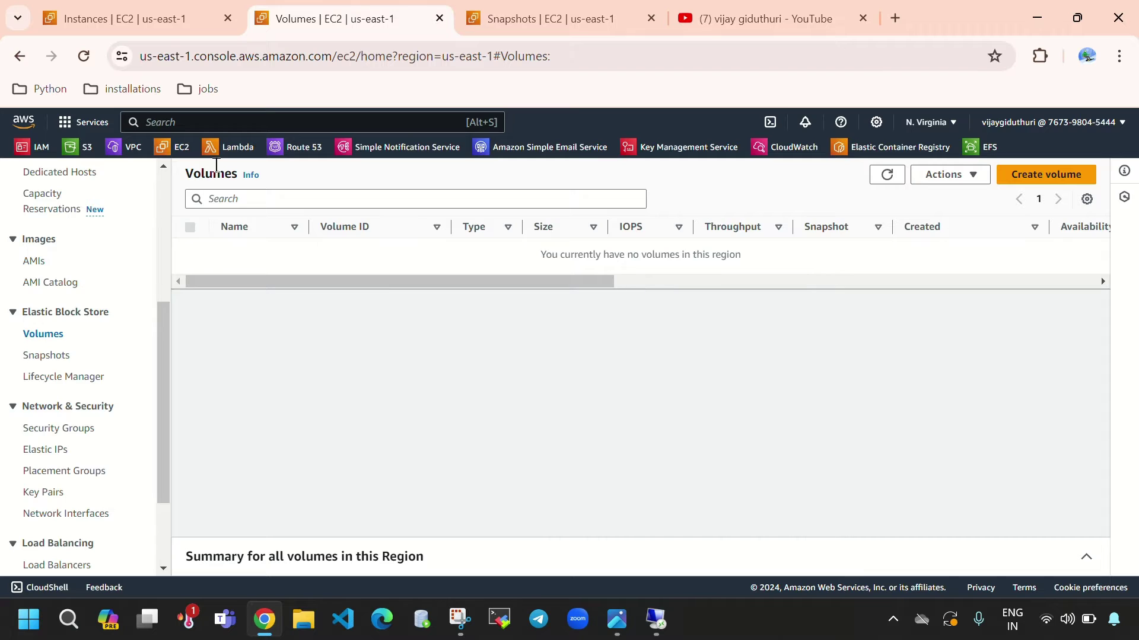
# Step: Refresh the Instances list to check windows-instance-1's termination state, and view the Volumes list again
pyautogui.click(108, 2)
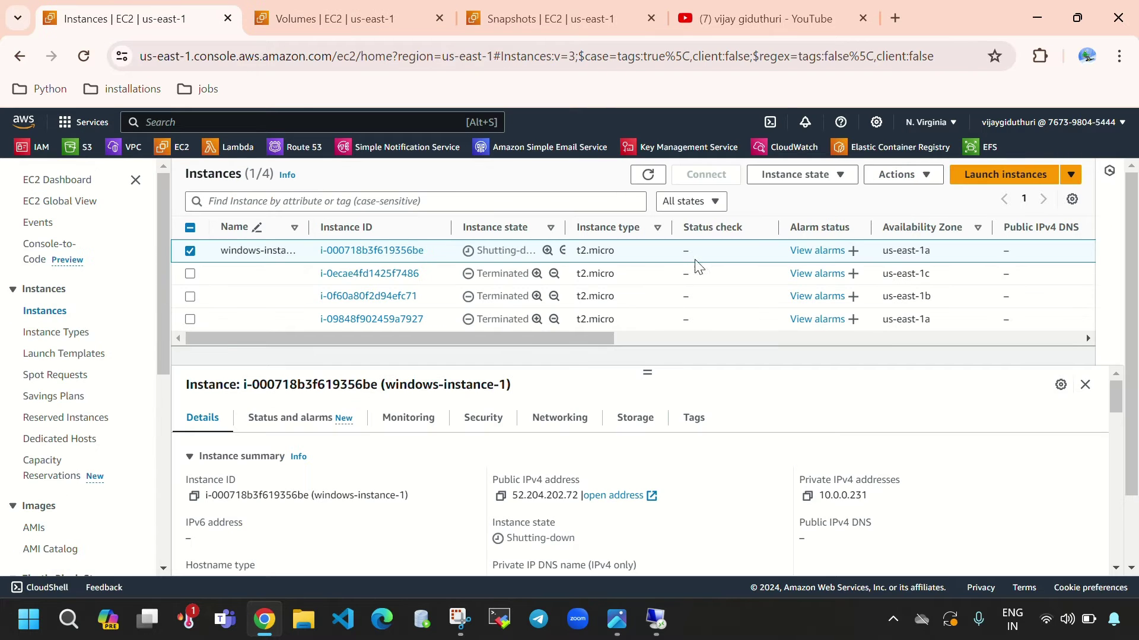
pyautogui.click(649, 176)
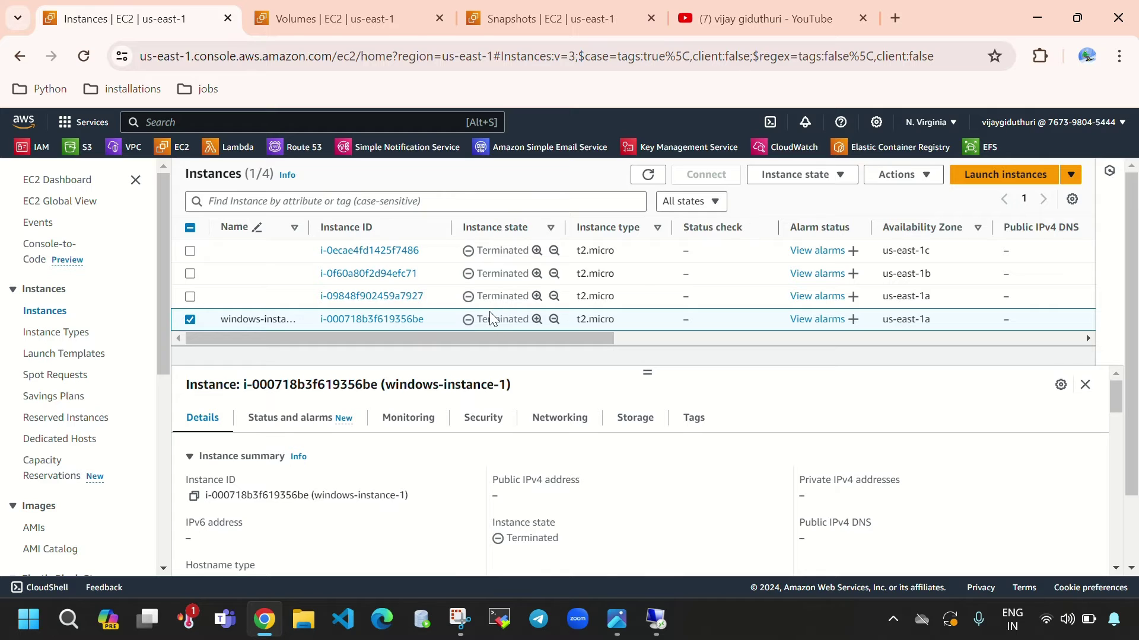
pyautogui.doubleClick(479, 315)
pyautogui.click(332, 19)
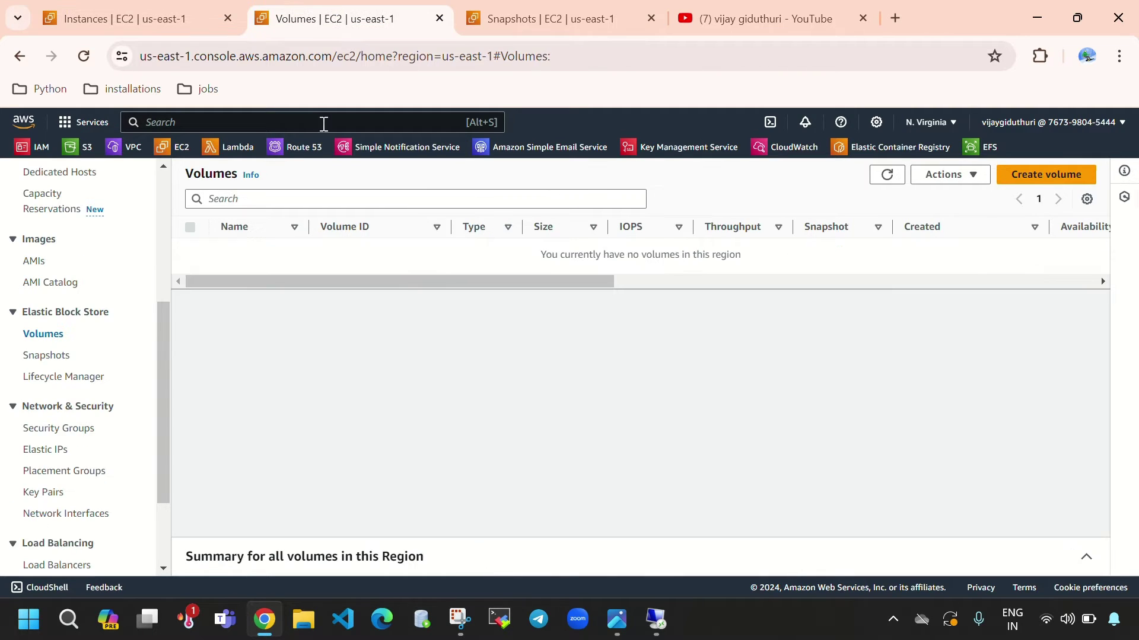
# Step: Switch to the Snapshots page in a maximized window and check that the snapshot still exists
pyautogui.click(1078, 18)
pyautogui.click(534, 81)
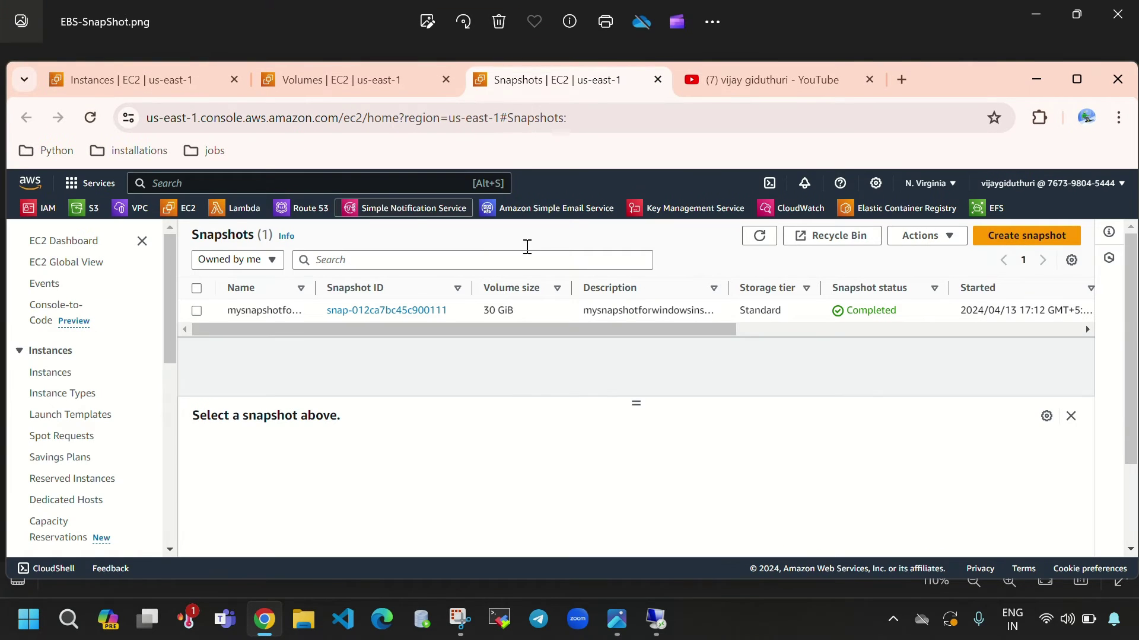
pyautogui.click(1076, 79)
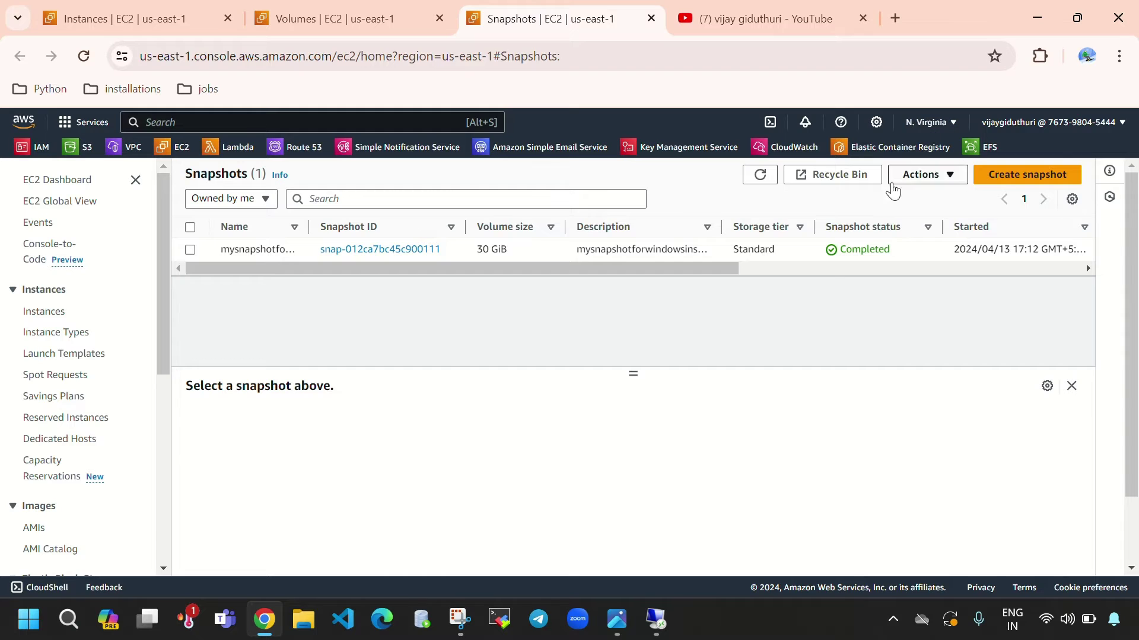
# Step: Begin a new instance launch named windows-instance-2 with the Microsoft Windows Server 2022 Base image
pyautogui.click(137, 18)
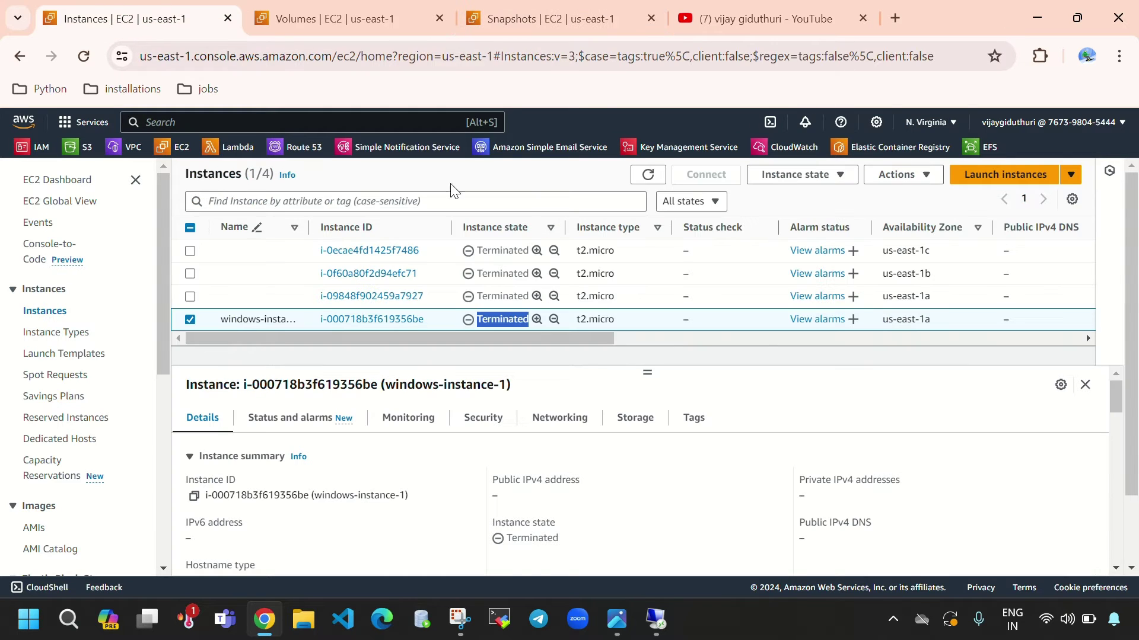
pyautogui.click(1017, 175)
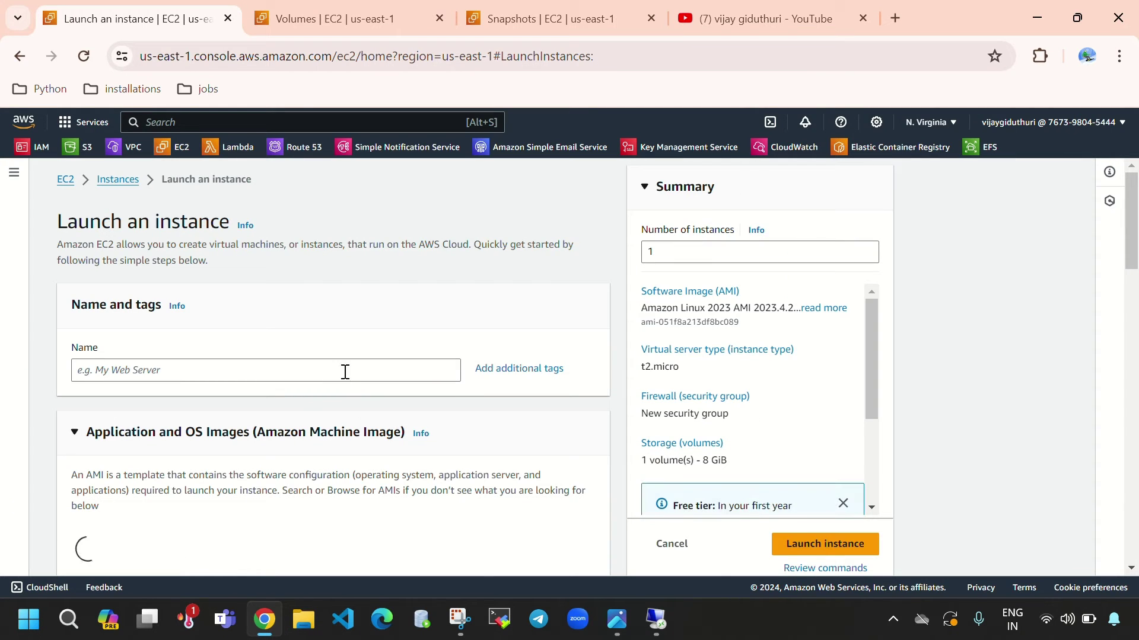
pyautogui.click(345, 372)
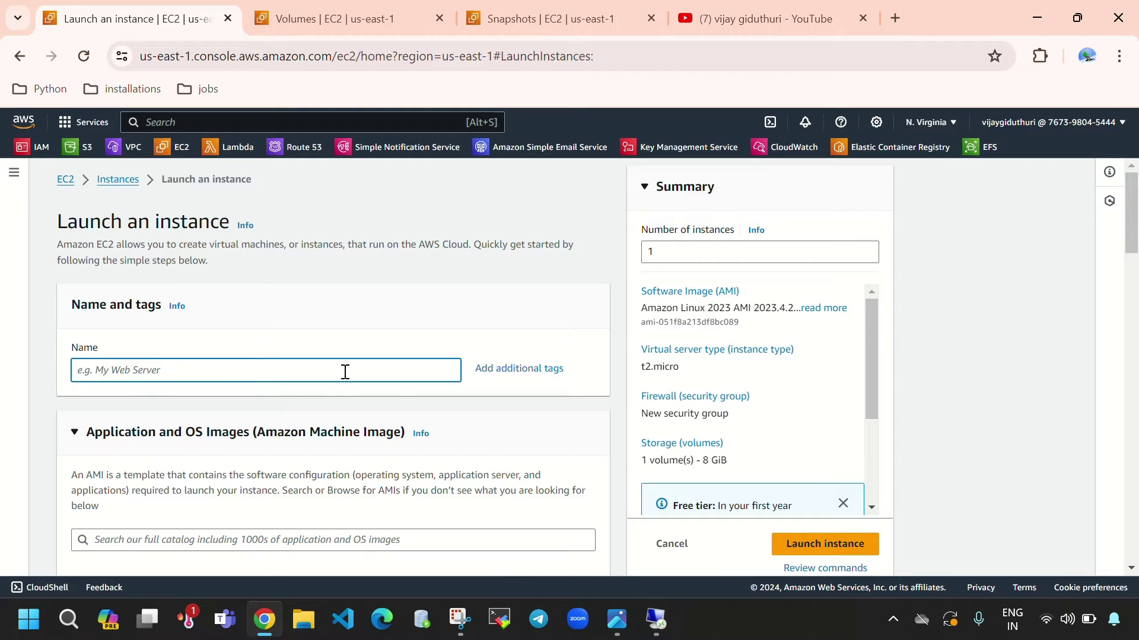
pyautogui.write('wi')
pyautogui.scroll(-5, 238, 359)
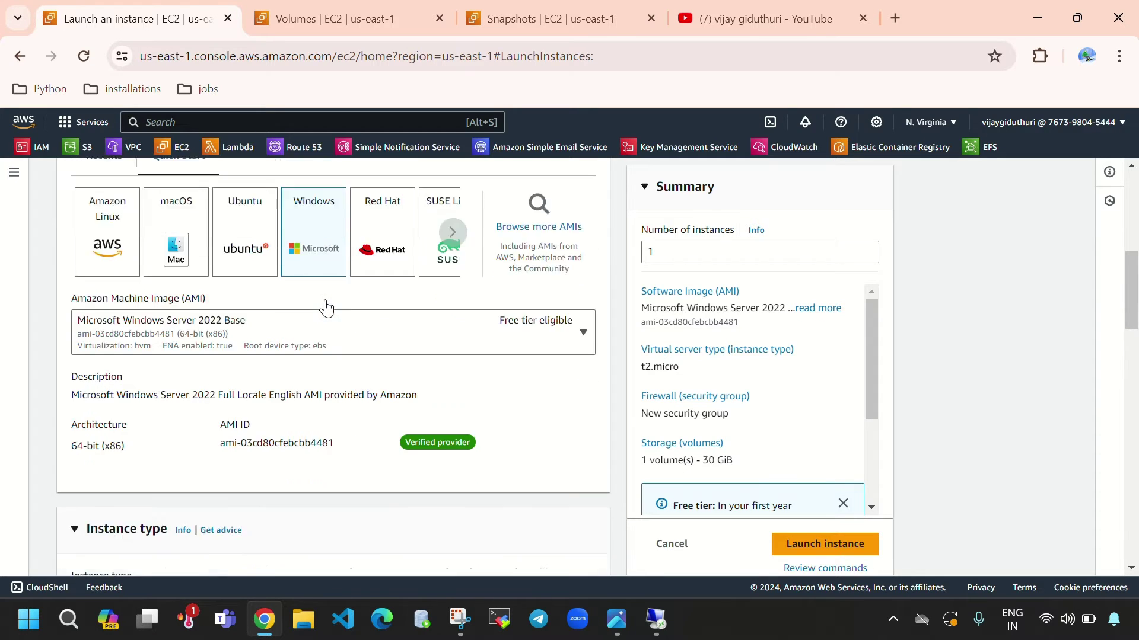
# Step: Review the t2.micro instance type and choose ec2key as the login key pair
pyautogui.scroll(-5, 322, 307)
pyautogui.scroll(1, 186, 261)
pyautogui.scroll(-1, 187, 261)
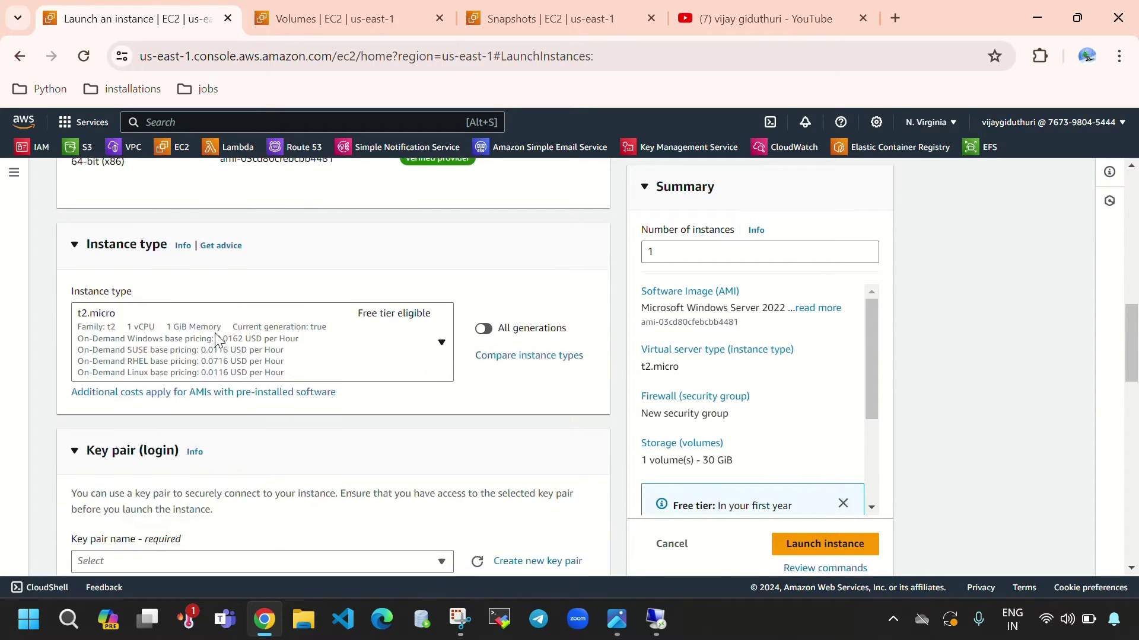
pyautogui.scroll(-3, 293, 364)
pyautogui.click(309, 382)
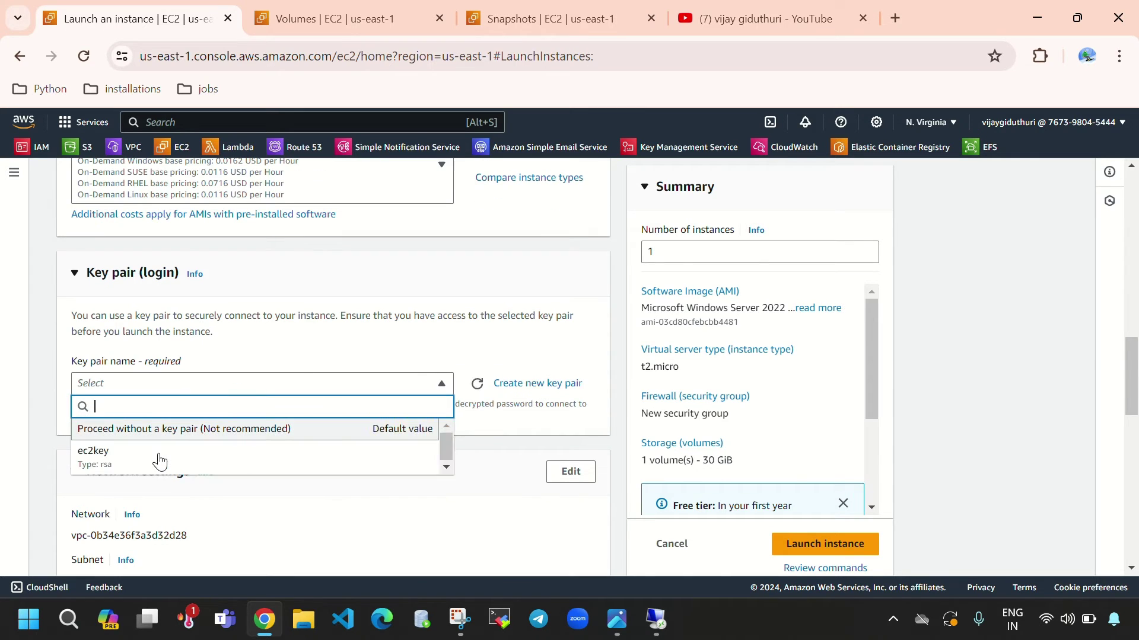
pyautogui.click(157, 449)
# Step: Edit the network settings to use the my-vpc VPC with the Public-subnet-1 subnet
pyautogui.scroll(-1, 355, 415)
pyautogui.click(570, 382)
pyautogui.scroll(-3, 355, 332)
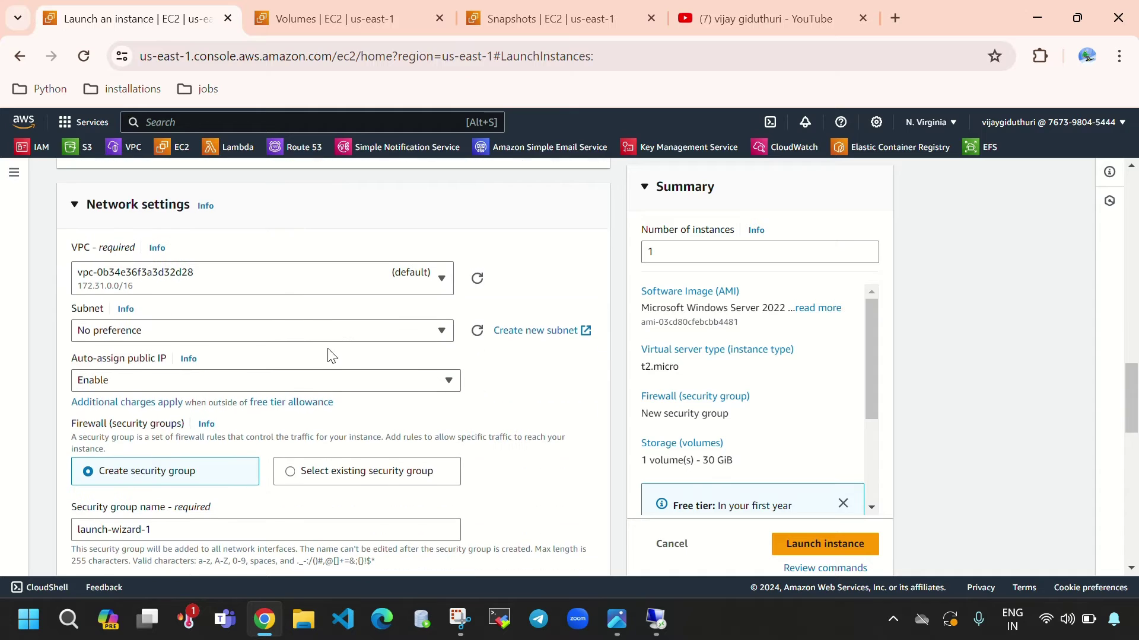
pyautogui.click(224, 283)
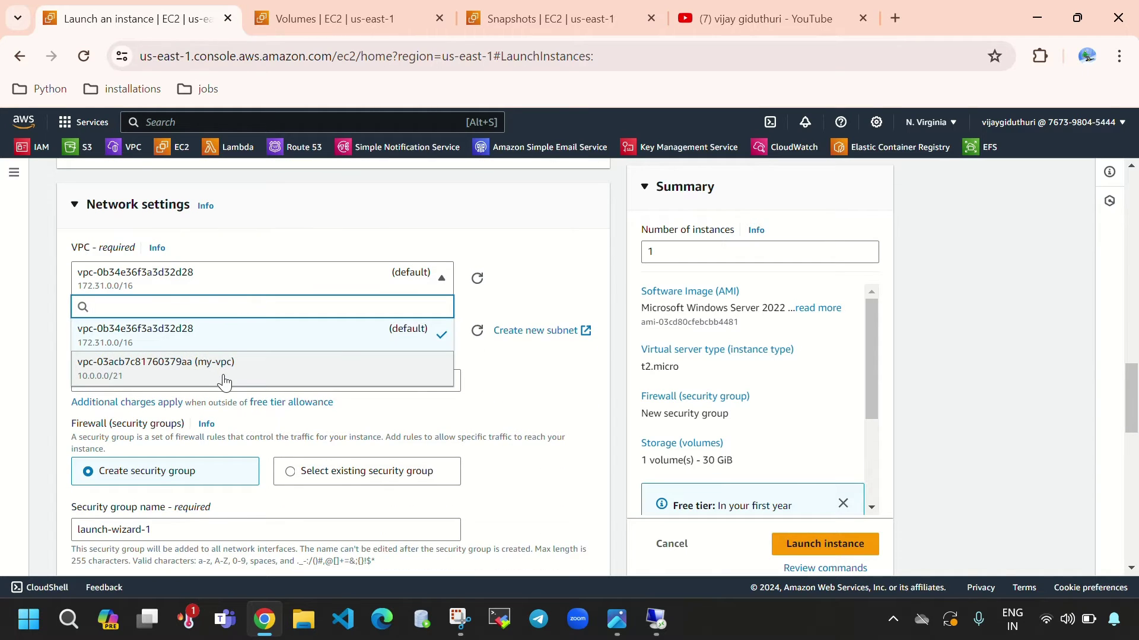
pyautogui.click(325, 383)
pyautogui.scroll(-1, 332, 375)
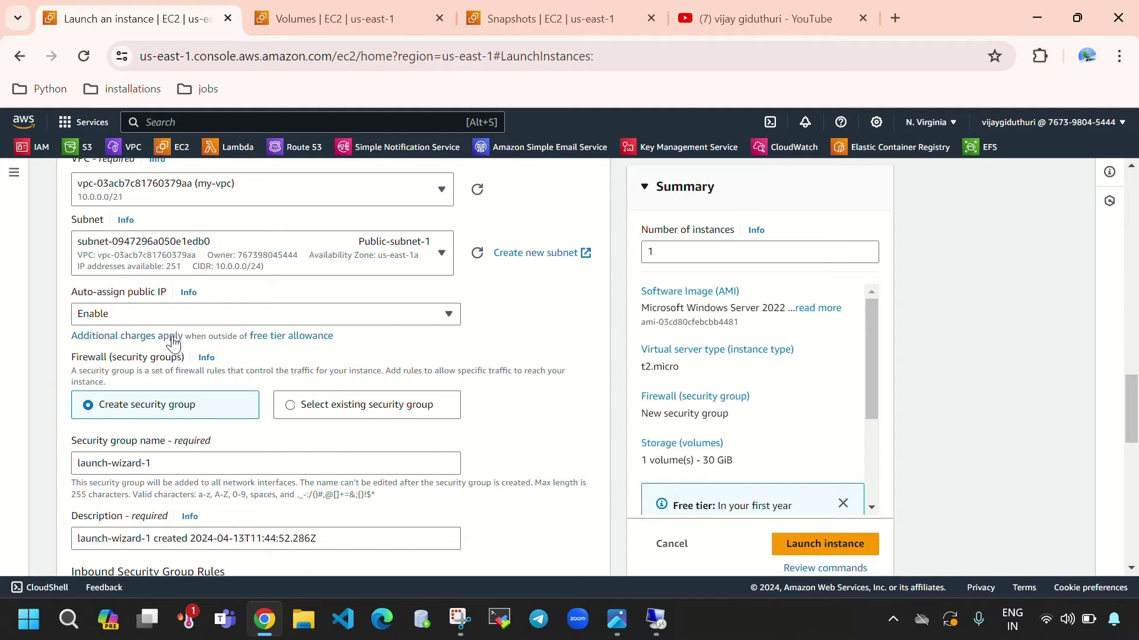
# Step: Assign the existing security group sg to the new instance
pyautogui.click(351, 404)
pyautogui.scroll(-1, 345, 379)
pyautogui.click(343, 373)
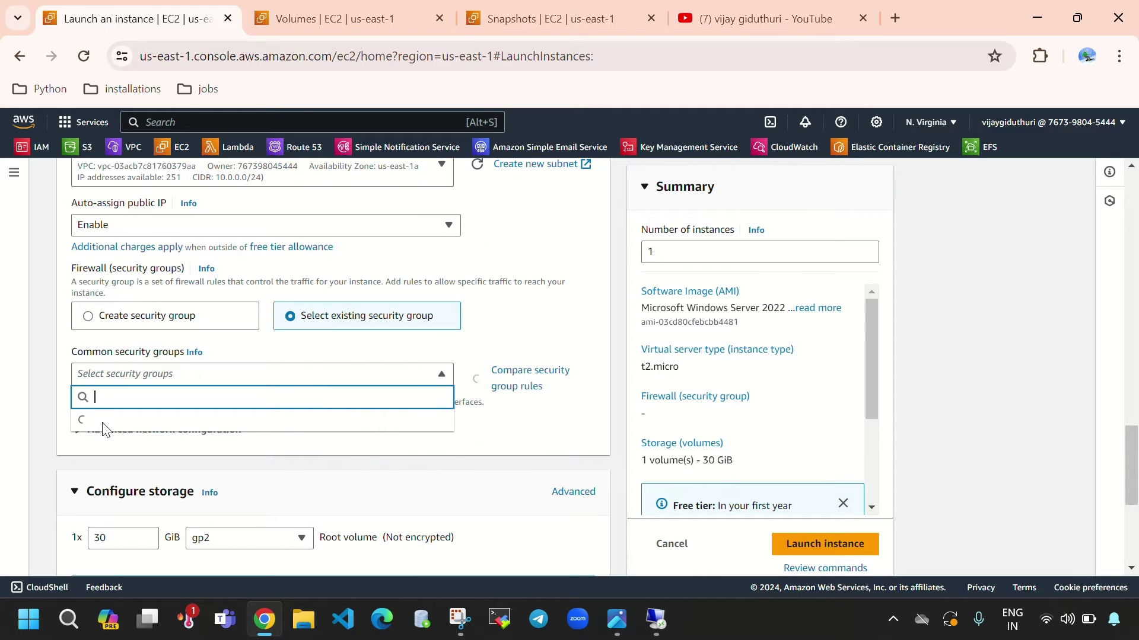
pyautogui.click(115, 430)
# Step: Review the storage configuration and launch the instance
pyautogui.scroll(-3, 243, 442)
pyautogui.scroll(-1, 245, 434)
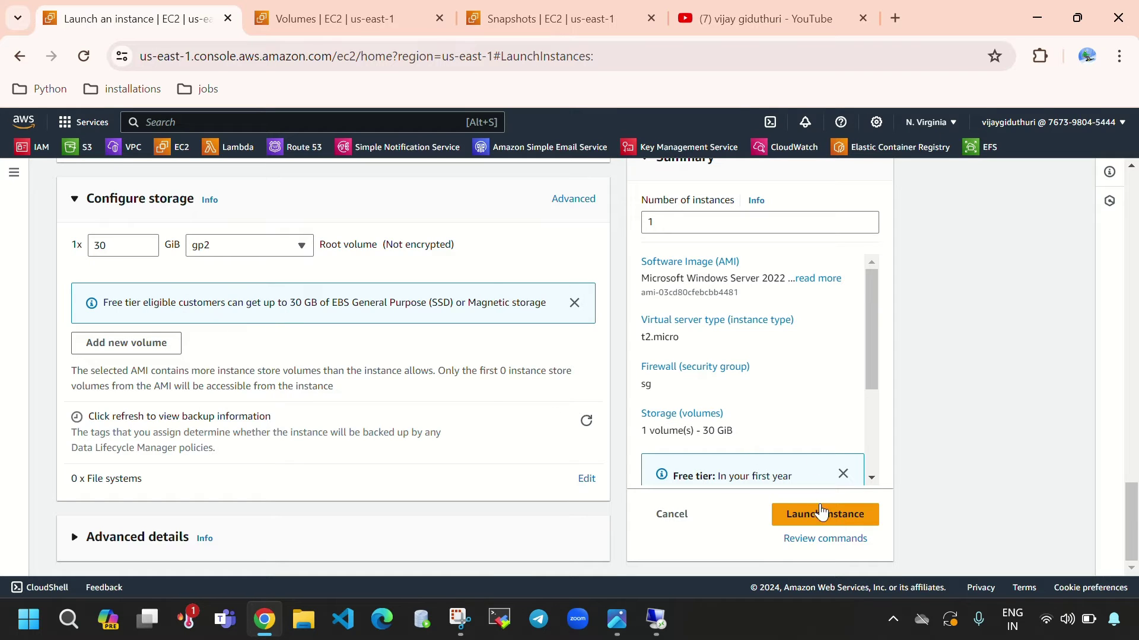
pyautogui.click(821, 511)
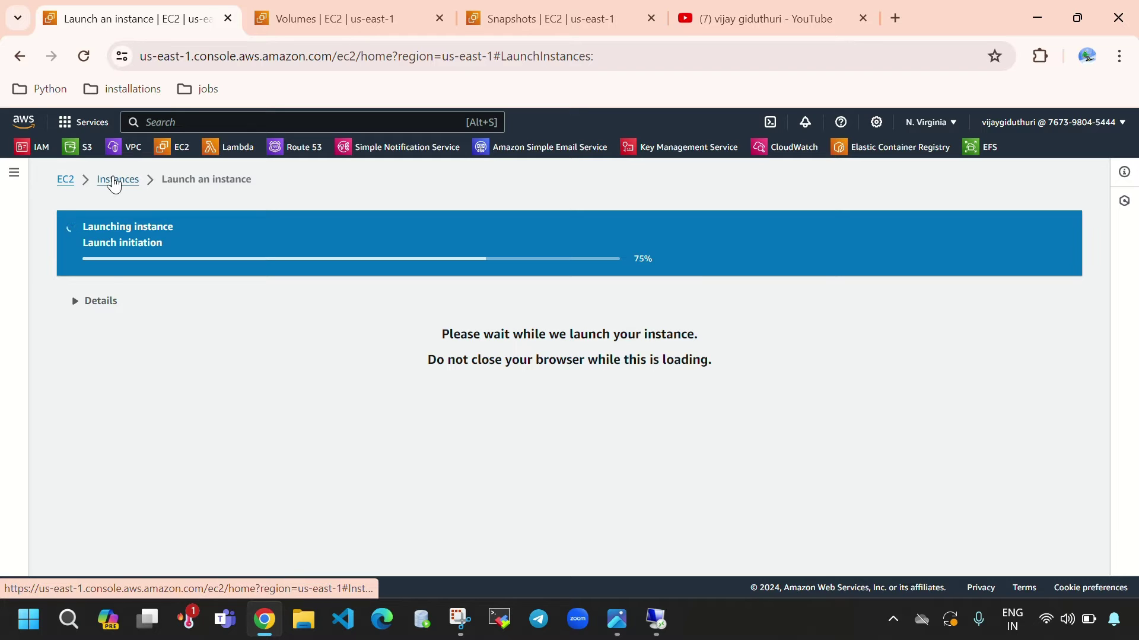
# Step: Return to the Instances list, refresh it, and open windows-instance-2's name for editing
pyautogui.click(116, 180)
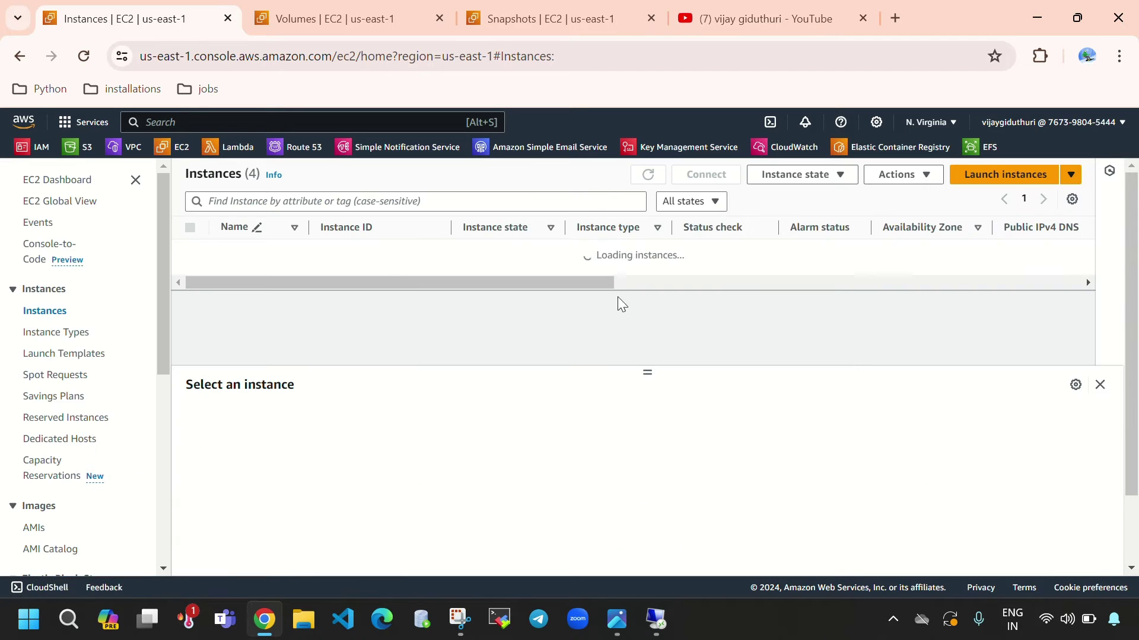
pyautogui.click(649, 173)
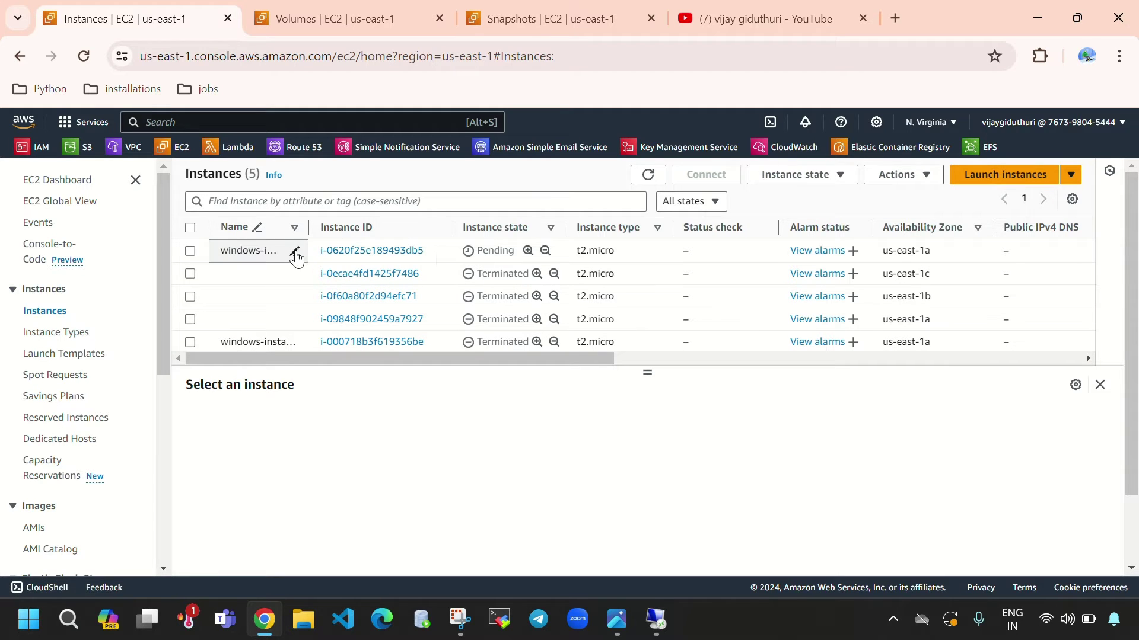
pyautogui.click(273, 261)
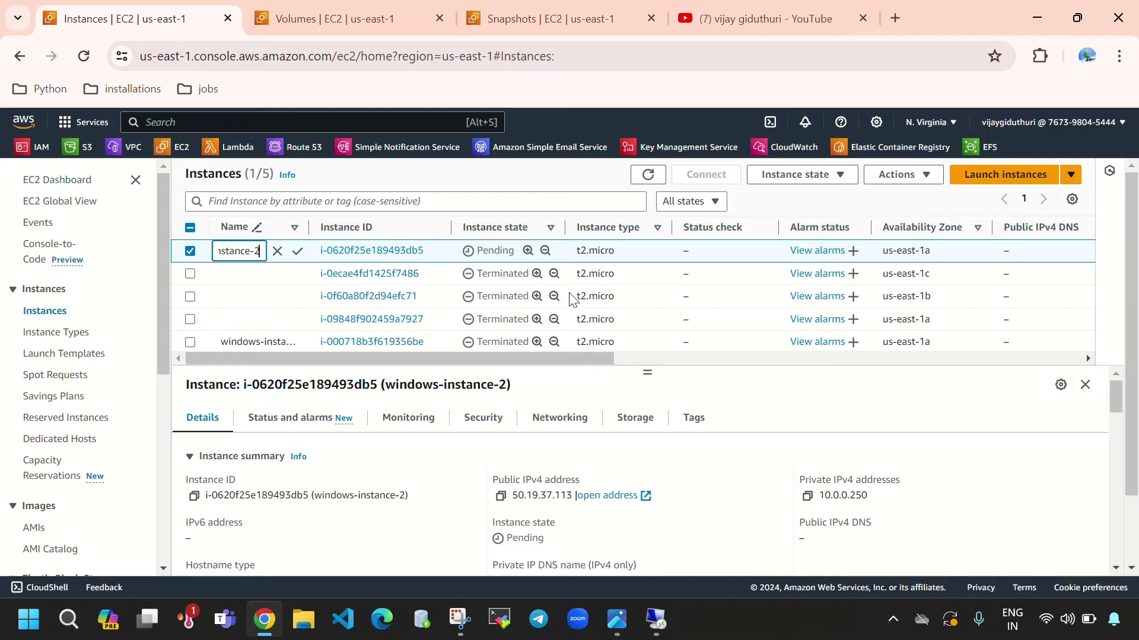
# Step: Close windows-instance-2's name editor and refresh the Instances list to check its state
pyautogui.click(521, 255)
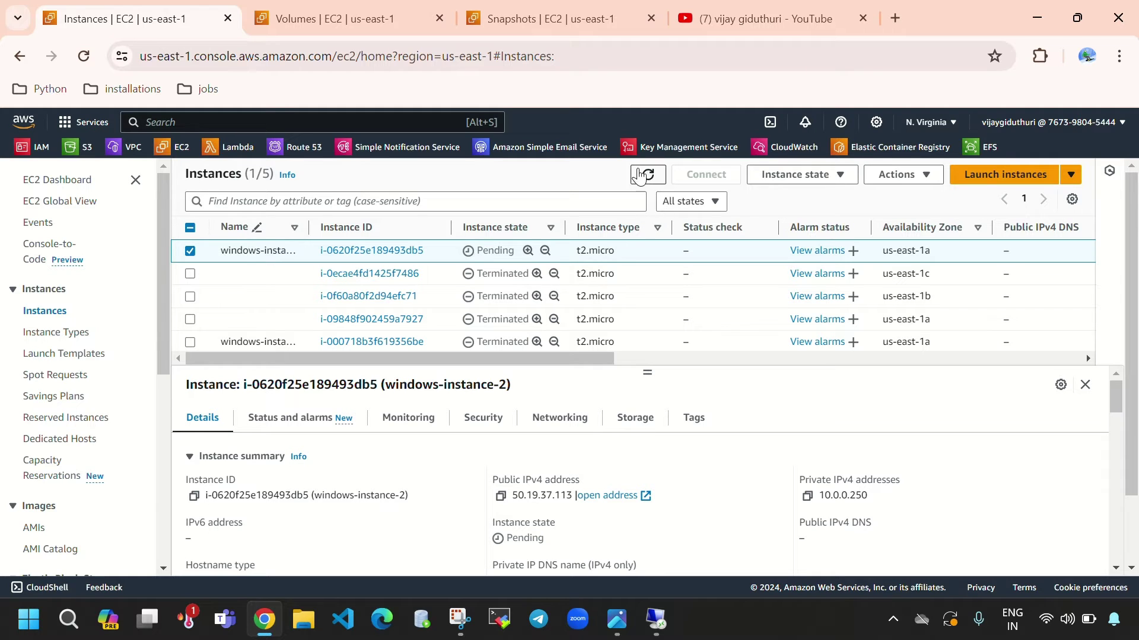
pyautogui.click(644, 176)
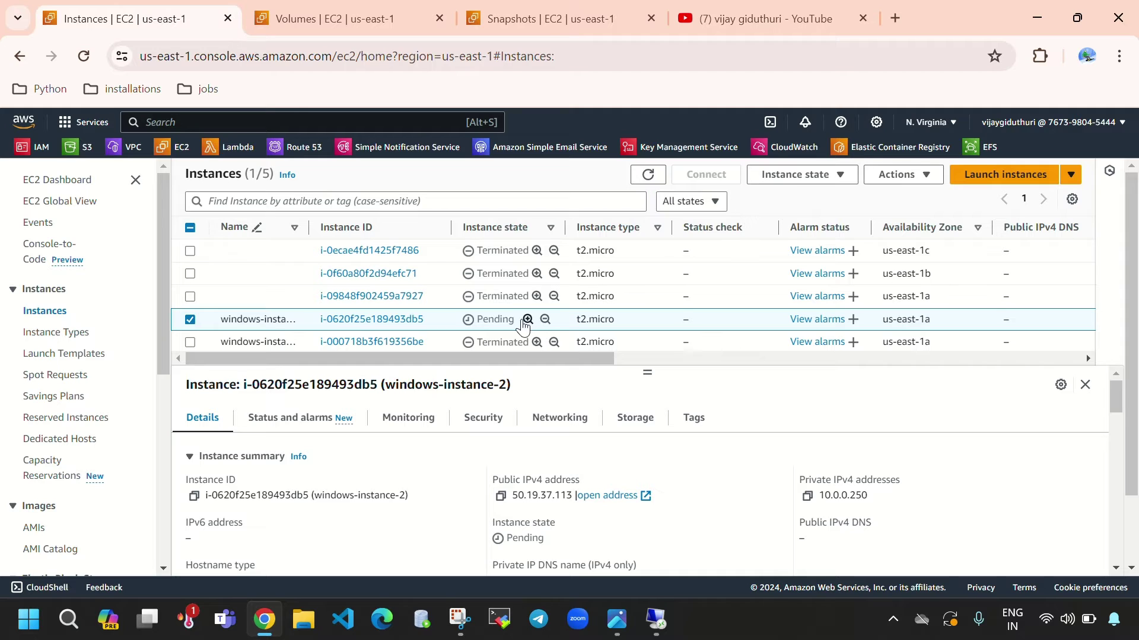
pyautogui.doubleClick(509, 319)
pyautogui.click(643, 176)
# Step: Refresh the Volumes list and examine the new volume's state and attached resource
pyautogui.click(338, 14)
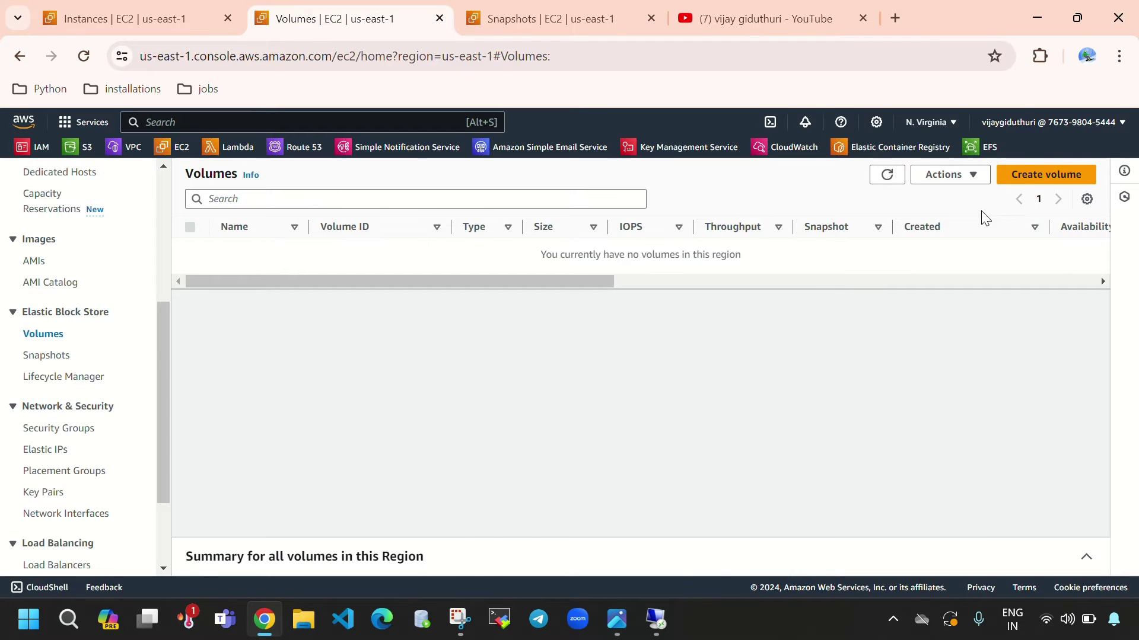
pyautogui.click(887, 177)
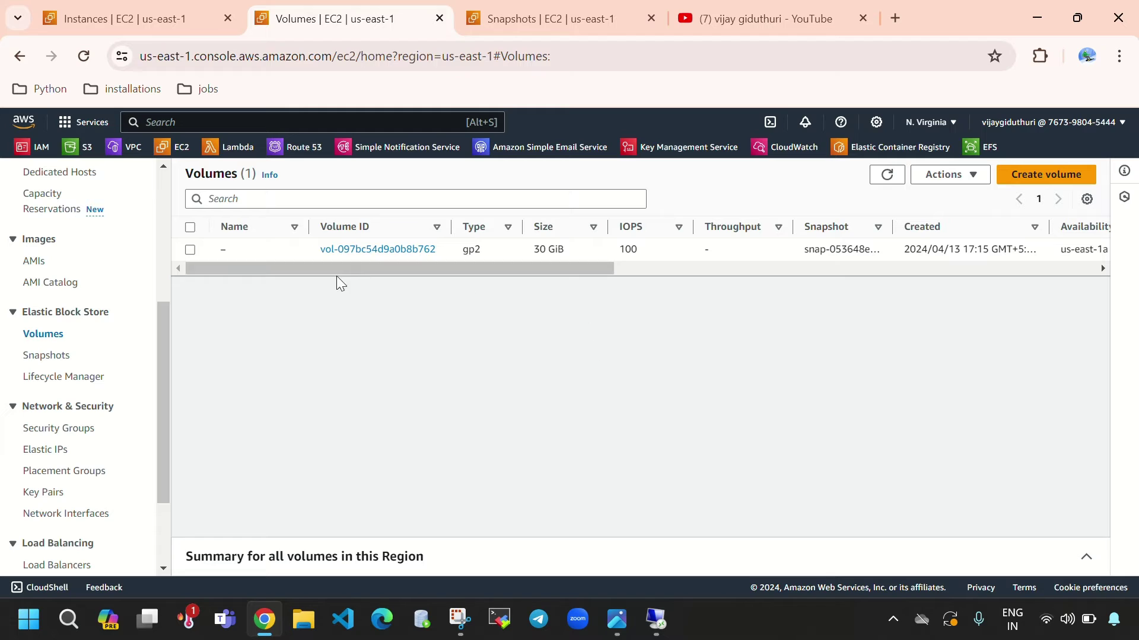
pyautogui.moveTo(336, 270); pyautogui.dragTo(552, 287)
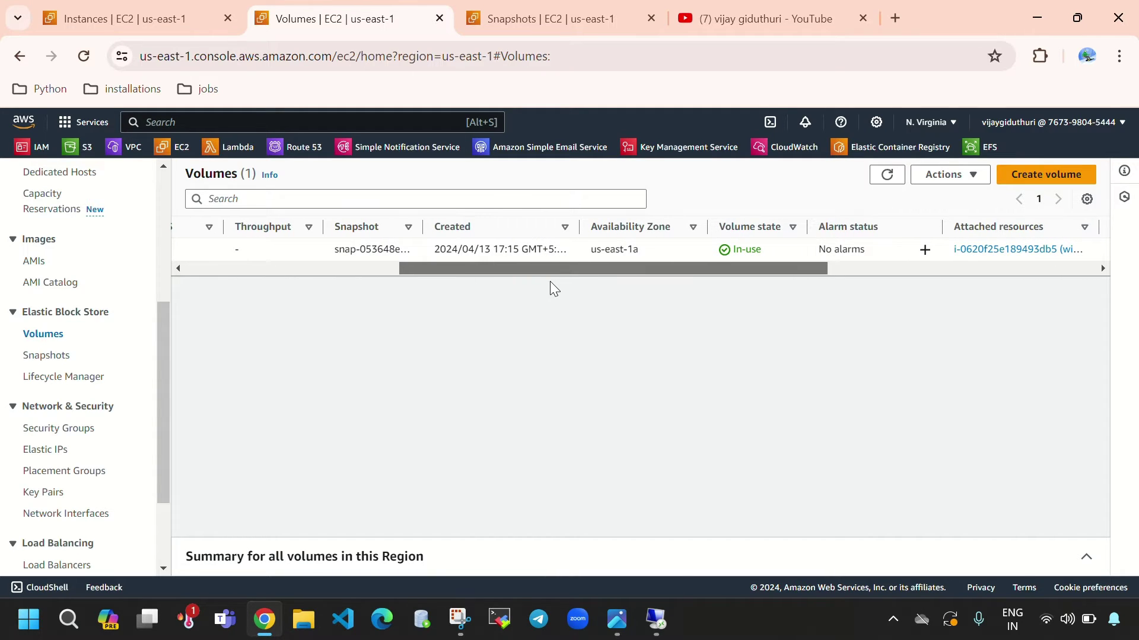
pyautogui.moveTo(761, 249); pyautogui.dragTo(450, 271)
# Step: Go back to the Instances list and refresh it repeatedly to check windows-instance-2's state
pyautogui.click(118, 18)
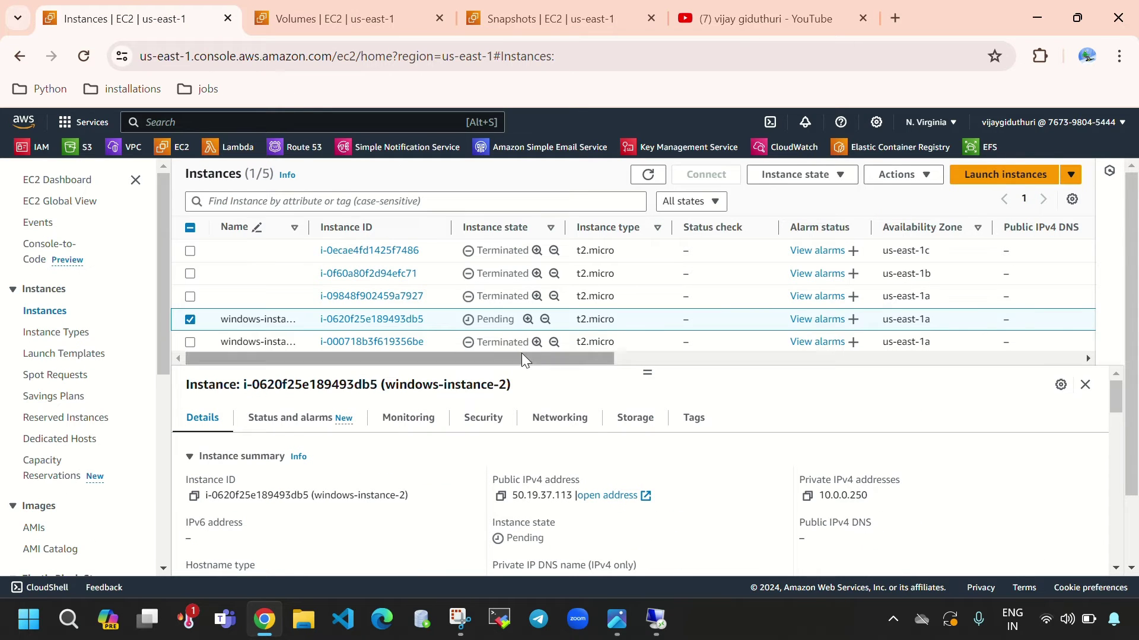
pyautogui.click(648, 177)
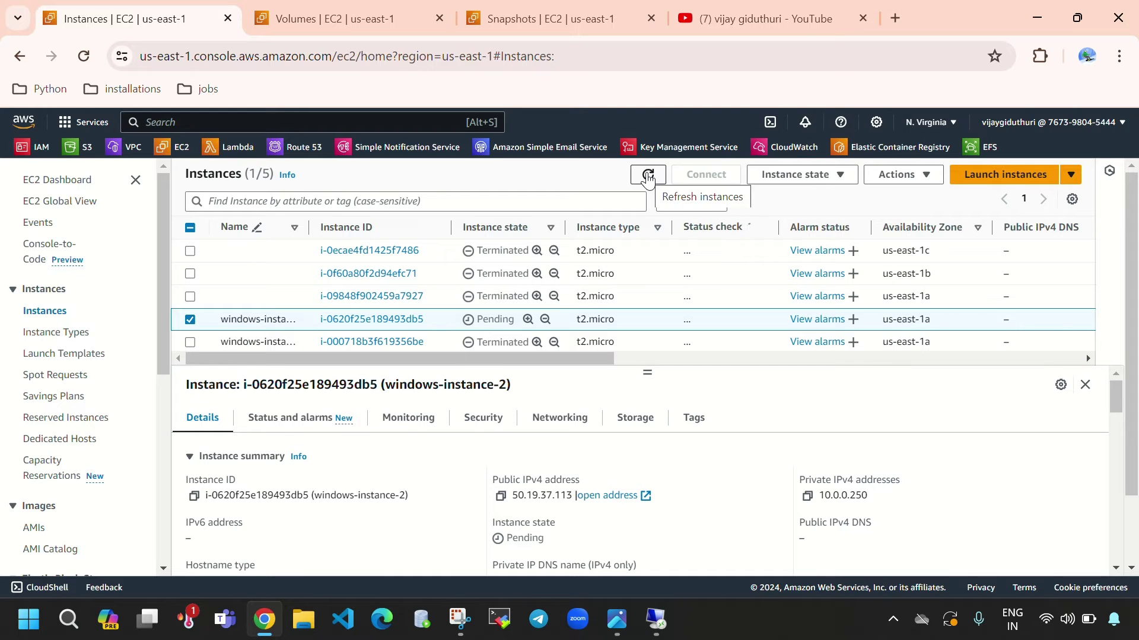
pyautogui.click(649, 176)
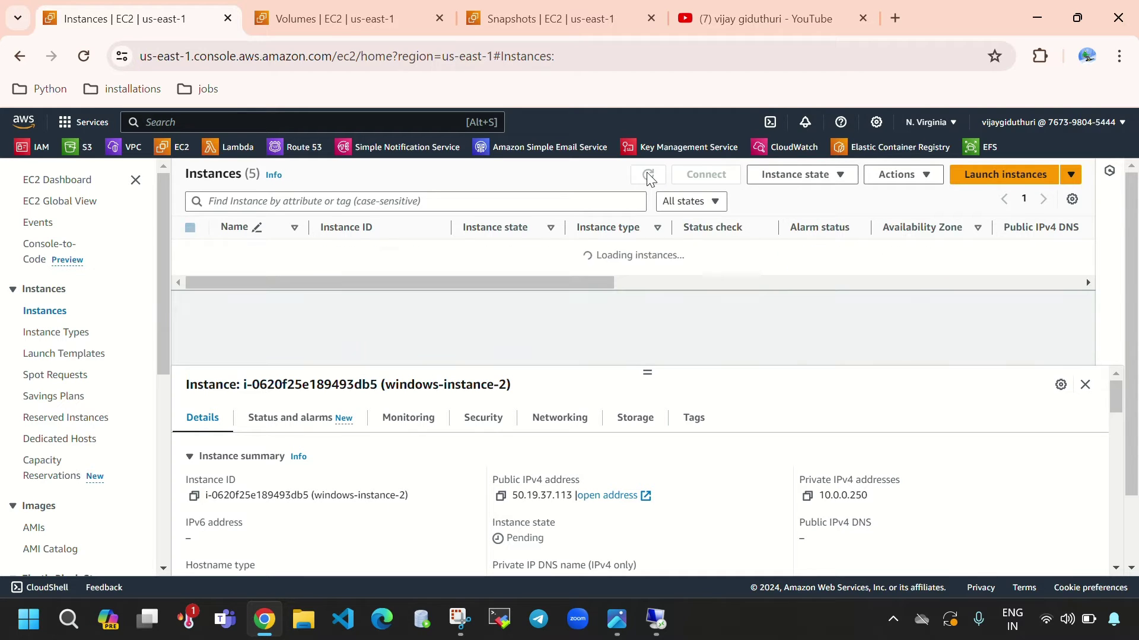
pyautogui.click(649, 176)
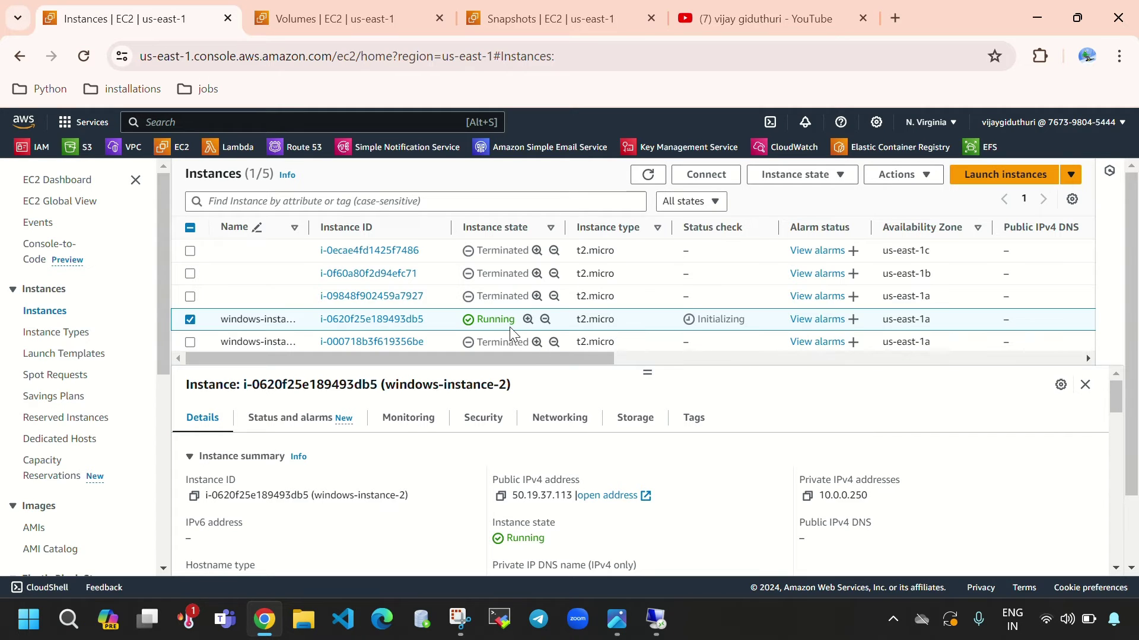
pyautogui.moveTo(513, 320); pyautogui.dragTo(464, 330)
# Step: Filter the Instances list by instance state = running
pyautogui.click(401, 200)
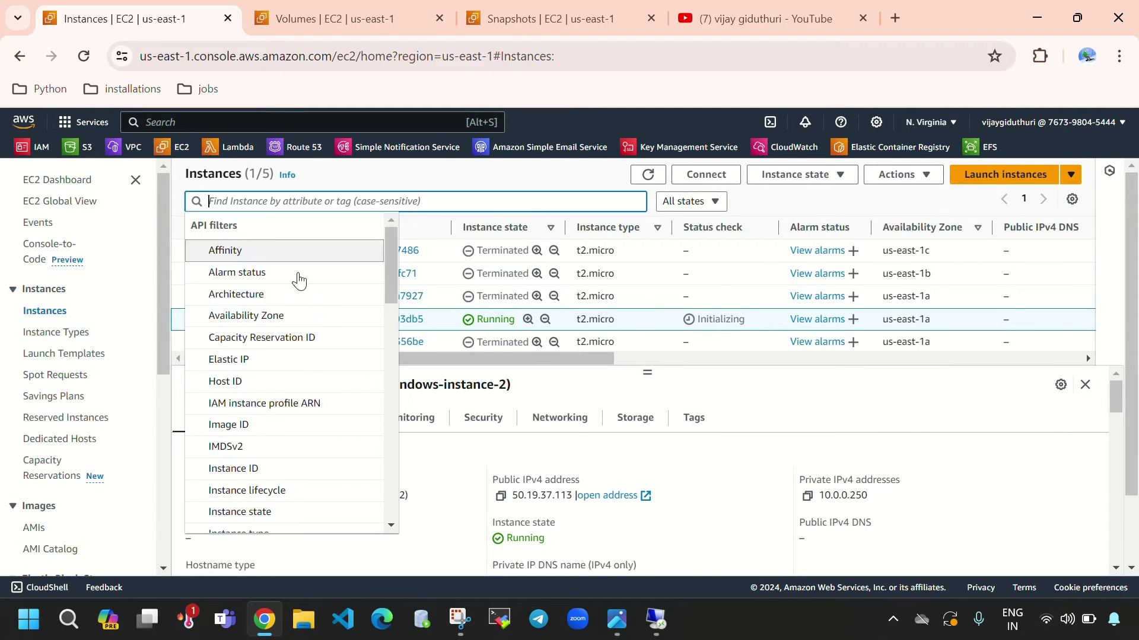
pyautogui.click(290, 512)
pyautogui.click(292, 325)
pyautogui.click(293, 273)
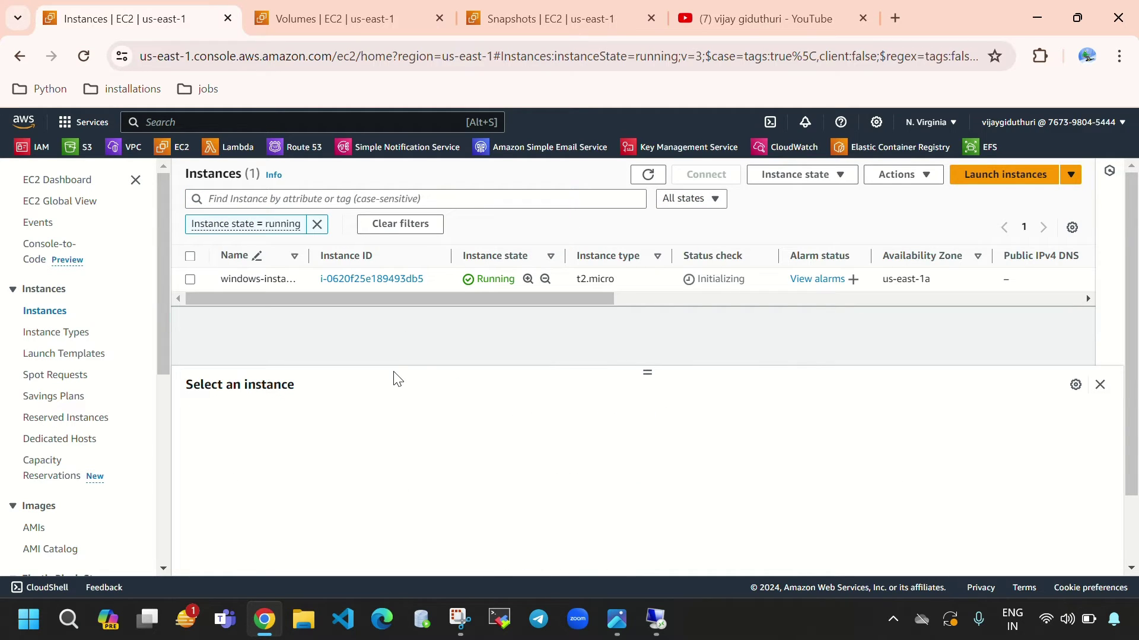
# Step: Copy windows-instance-2's public IPv4 address and enter it as the computer in Remote Desktop Connection
pyautogui.click(189, 279)
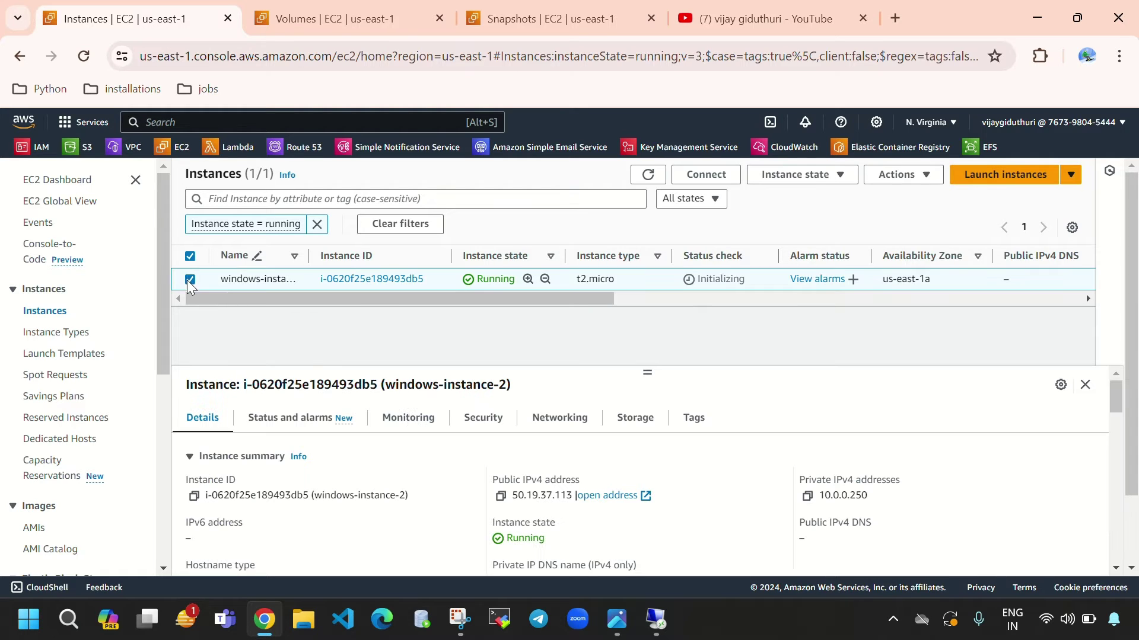
pyautogui.click(501, 495)
pyautogui.click(656, 620)
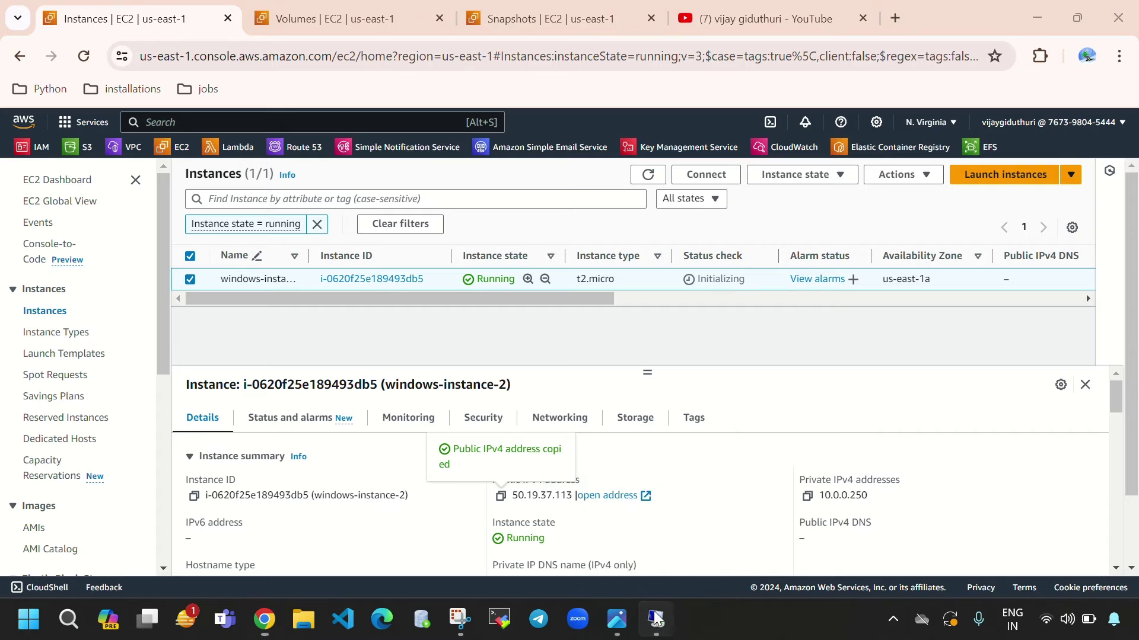
pyautogui.doubleClick(585, 261)
pyautogui.press('BackSpace')
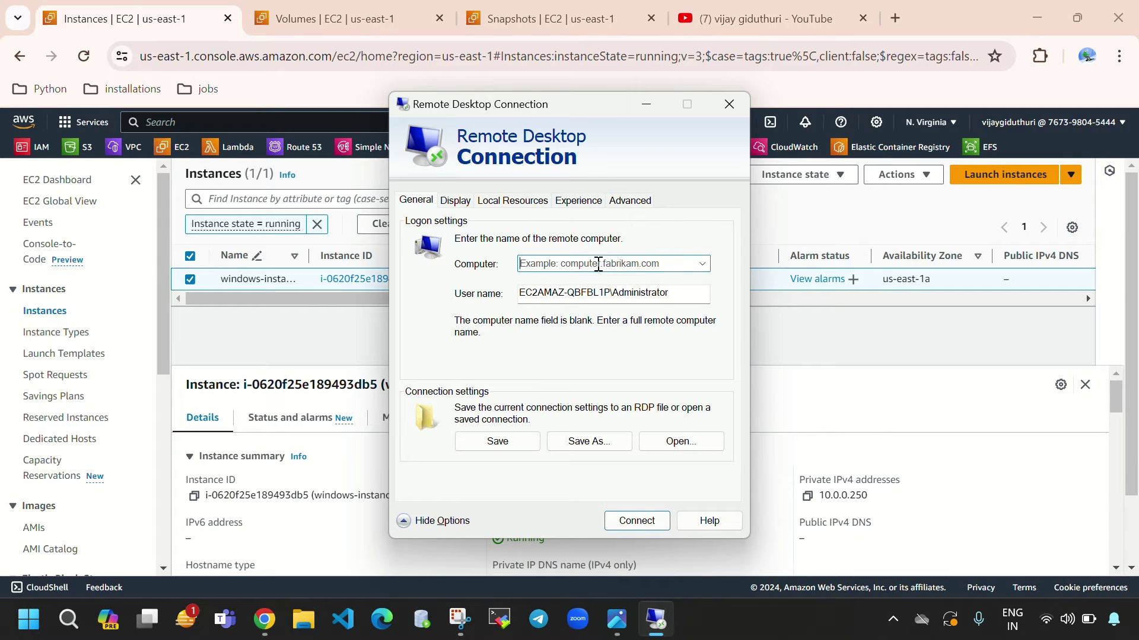
pyautogui.hotkey('ctrl', 'v')
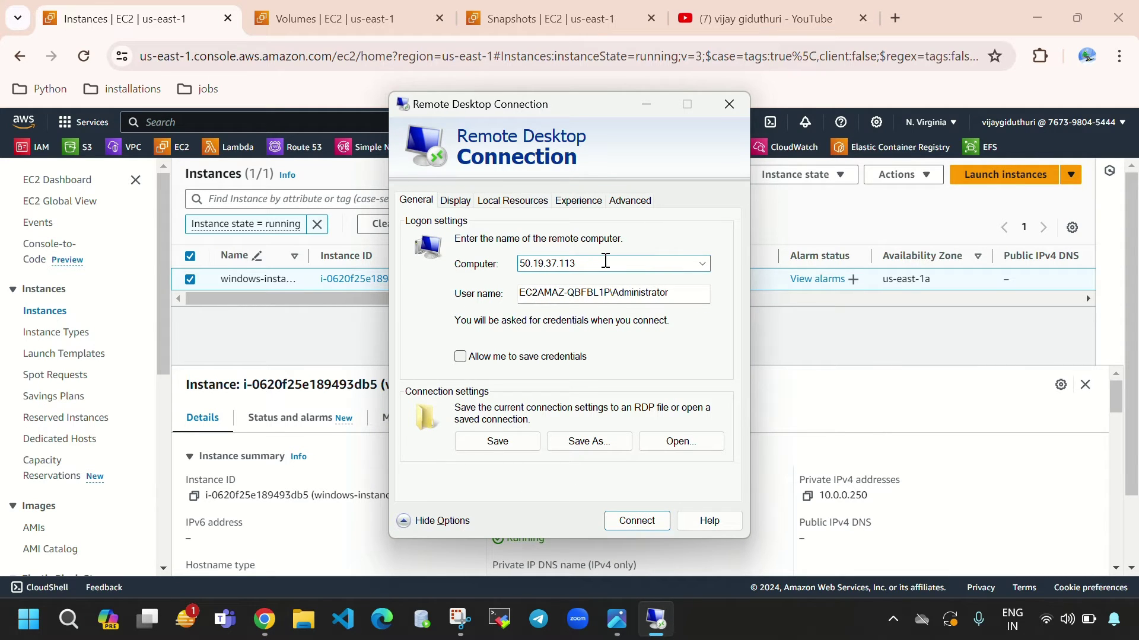
# Step: Shorten the Remote Desktop user name to Administrator and start the connection
pyautogui.click(615, 292)
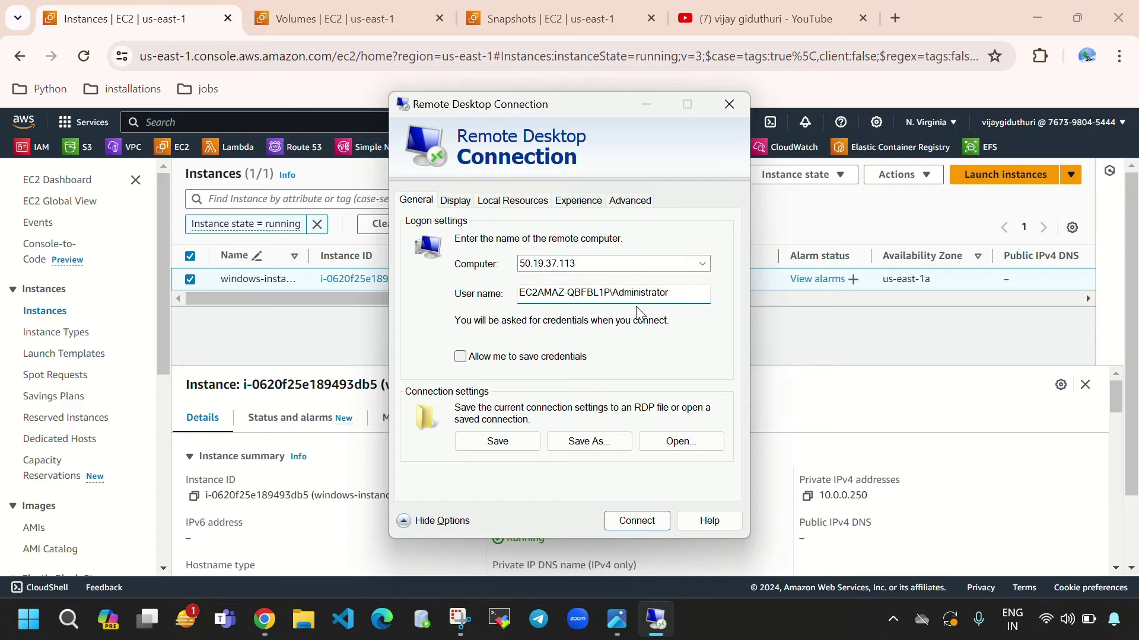
pyautogui.press('BackSpace')
pyautogui.press('BackSpace')
pyautogui.press('BackSpace')
pyautogui.press('BackSpace')
pyautogui.press('BackSpace')
pyautogui.press('BackSpace')
pyautogui.press('BackSpace')
pyautogui.press('BackSpace')
pyautogui.press('BackSpace')
pyautogui.press('BackSpace')
pyautogui.press('BackSpace')
pyautogui.press('BackSpace')
pyautogui.press('BackSpace')
pyautogui.press('BackSpace')
pyautogui.press('BackSpace')
pyautogui.press('BackSpace')
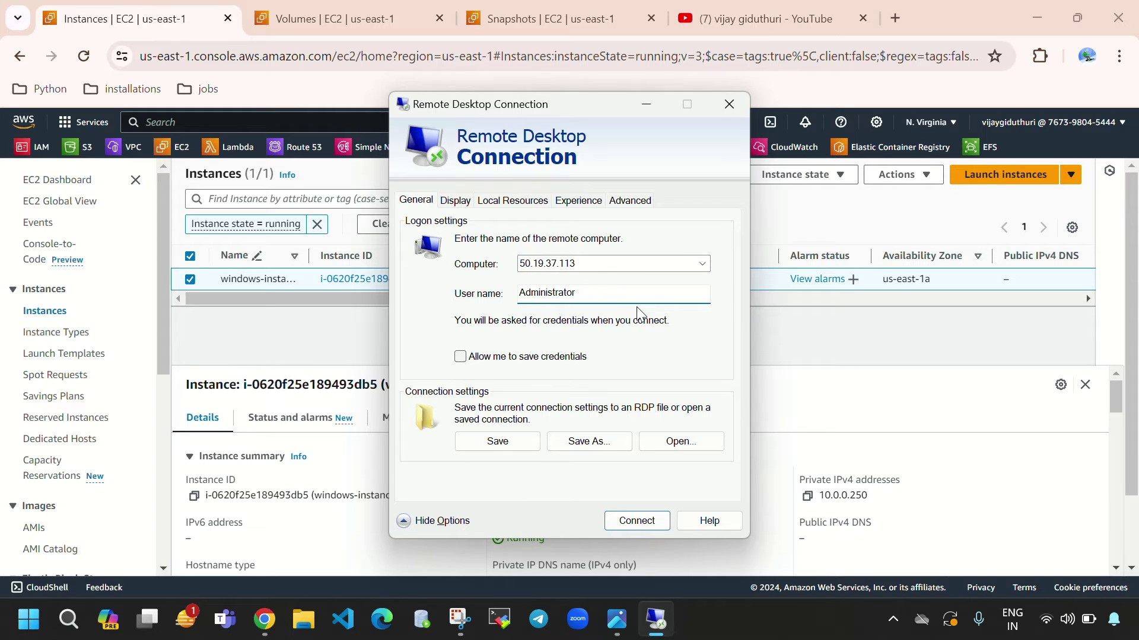
pyautogui.click(636, 521)
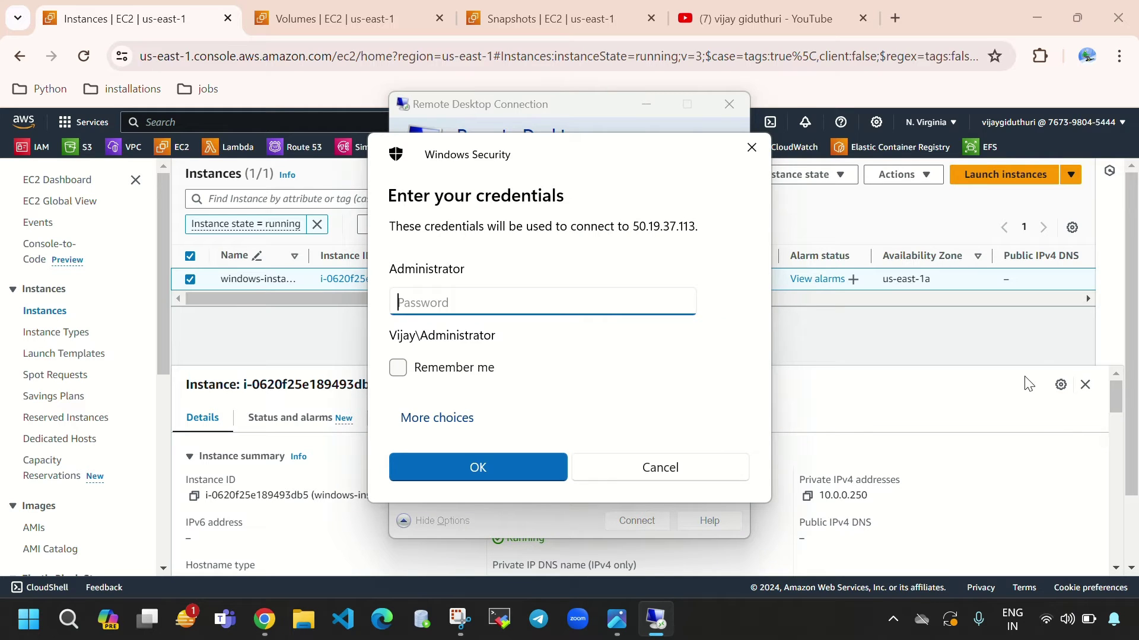
# Step: Switch back to the EC2 console and try to retrieve windows-instance-2's Windows password through its RDP client connection options
pyautogui.click(1041, 371)
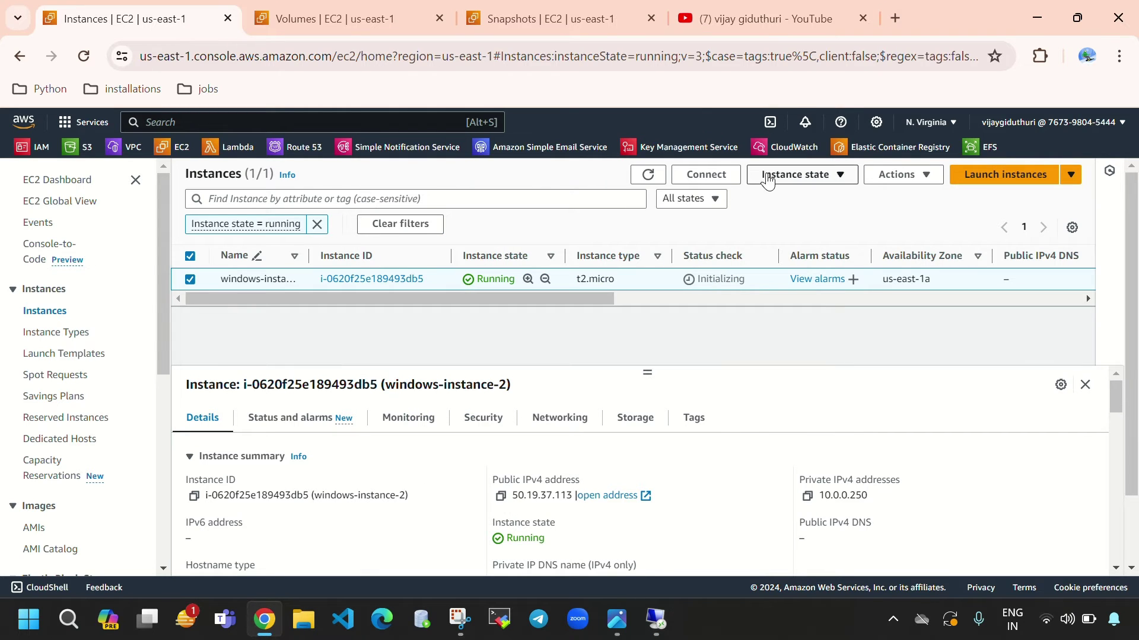
pyautogui.click(717, 177)
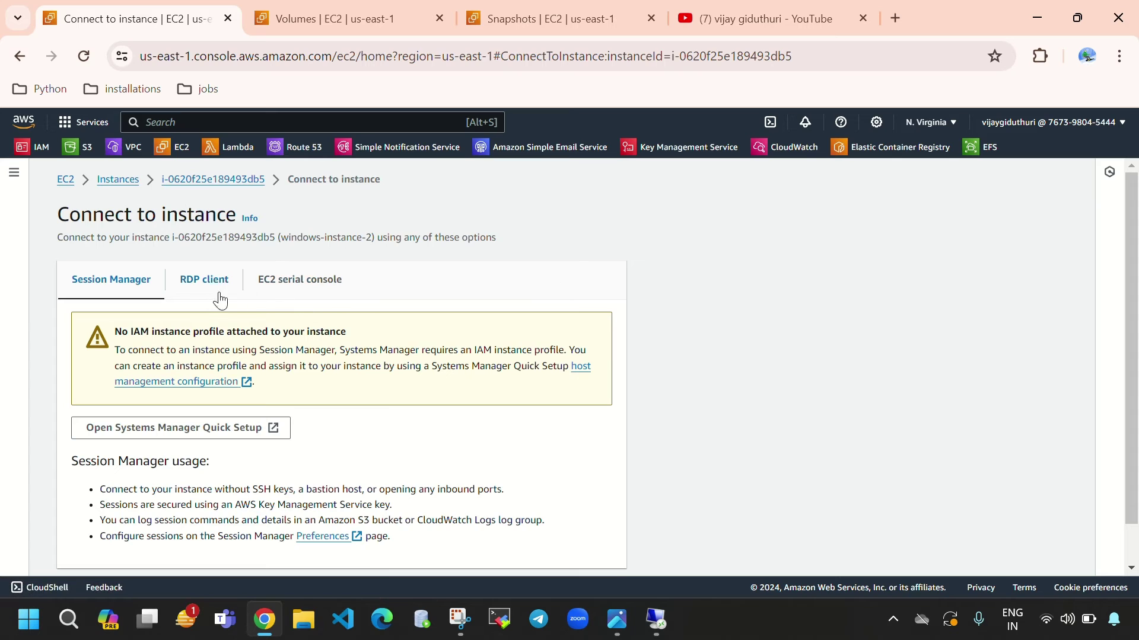
pyautogui.click(194, 288)
pyautogui.scroll(-4, 273, 370)
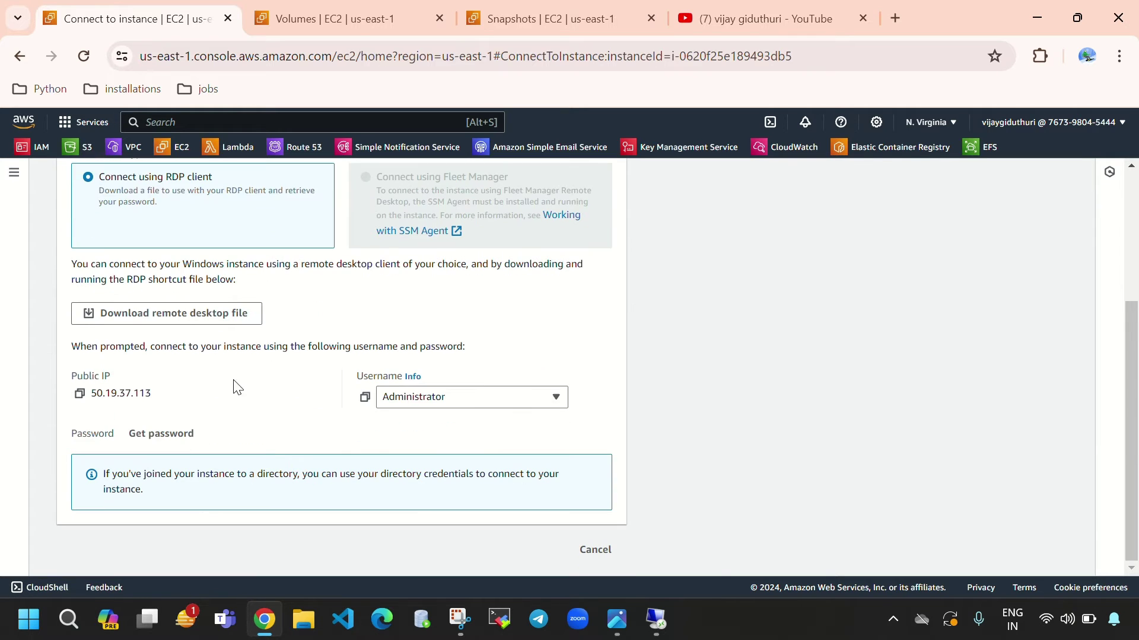
pyautogui.click(169, 435)
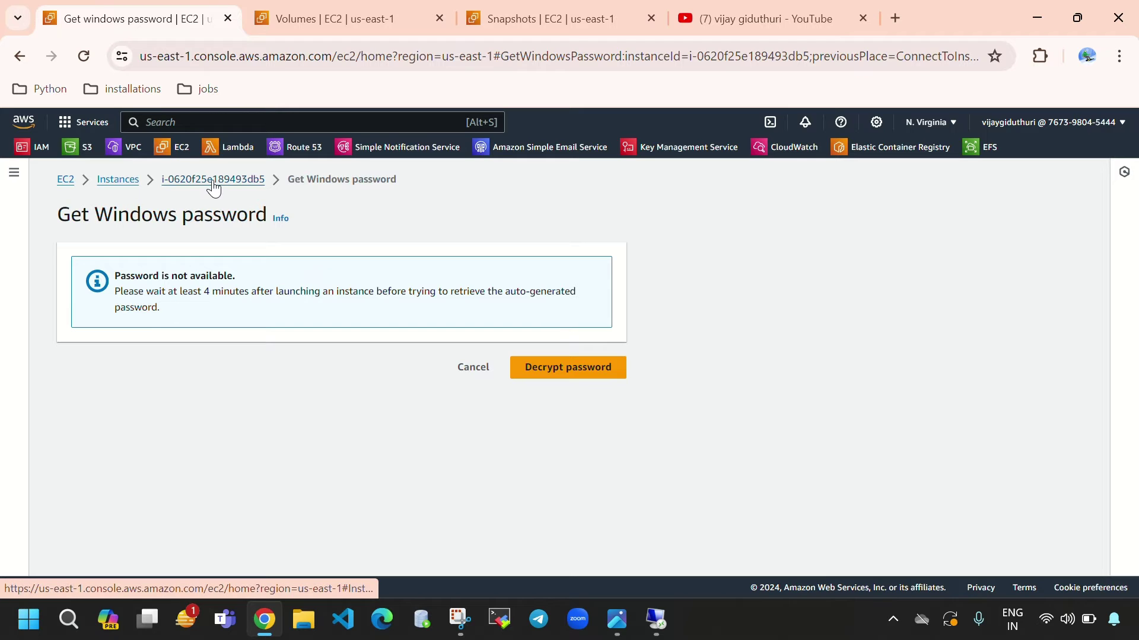
# Step: Return to the filtered Instances list and refresh it to check windows-instance-2's status
pyautogui.click(119, 180)
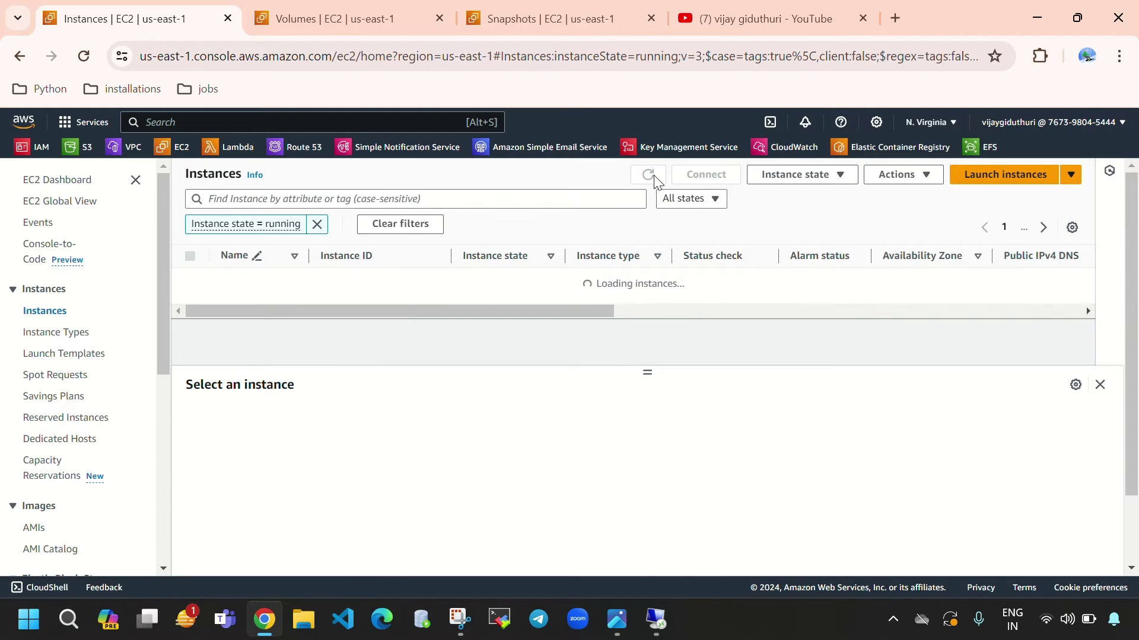
pyautogui.click(648, 175)
pyautogui.click(649, 175)
pyautogui.click(649, 175)
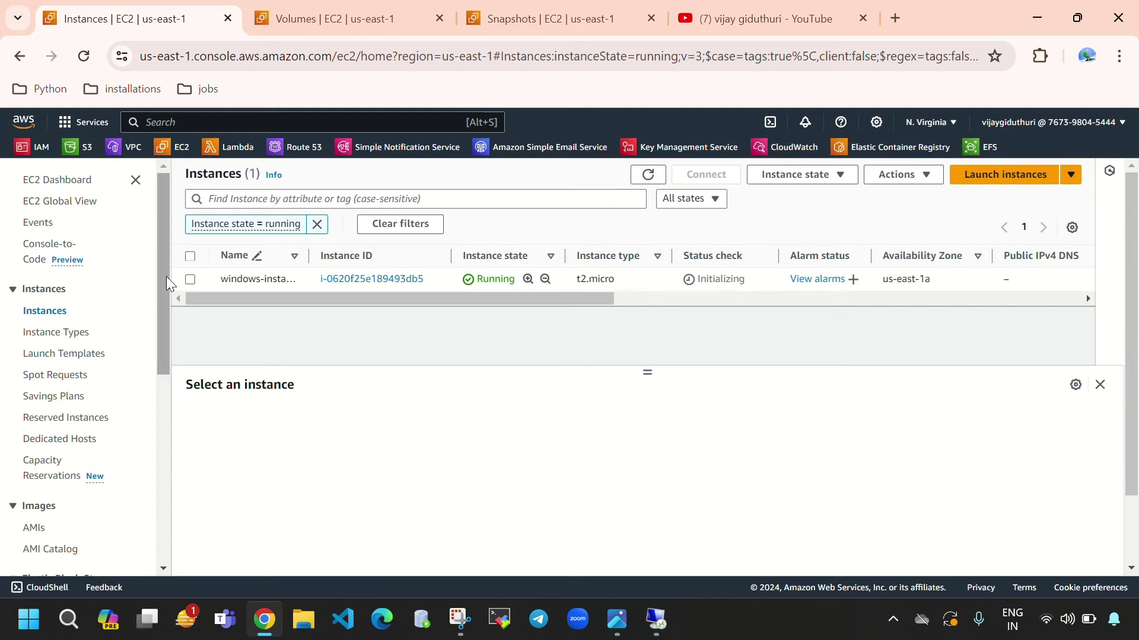
# Step: Open windows-instance-2's RDP client connection options and request its Windows password
pyautogui.click(189, 279)
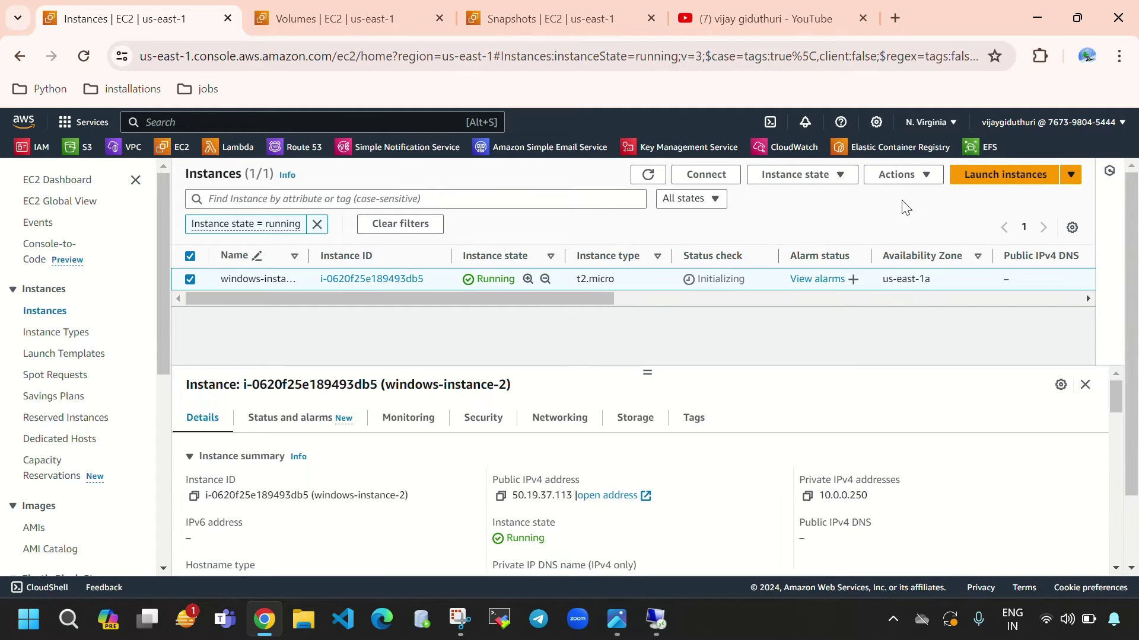
pyautogui.click(714, 176)
pyautogui.click(208, 282)
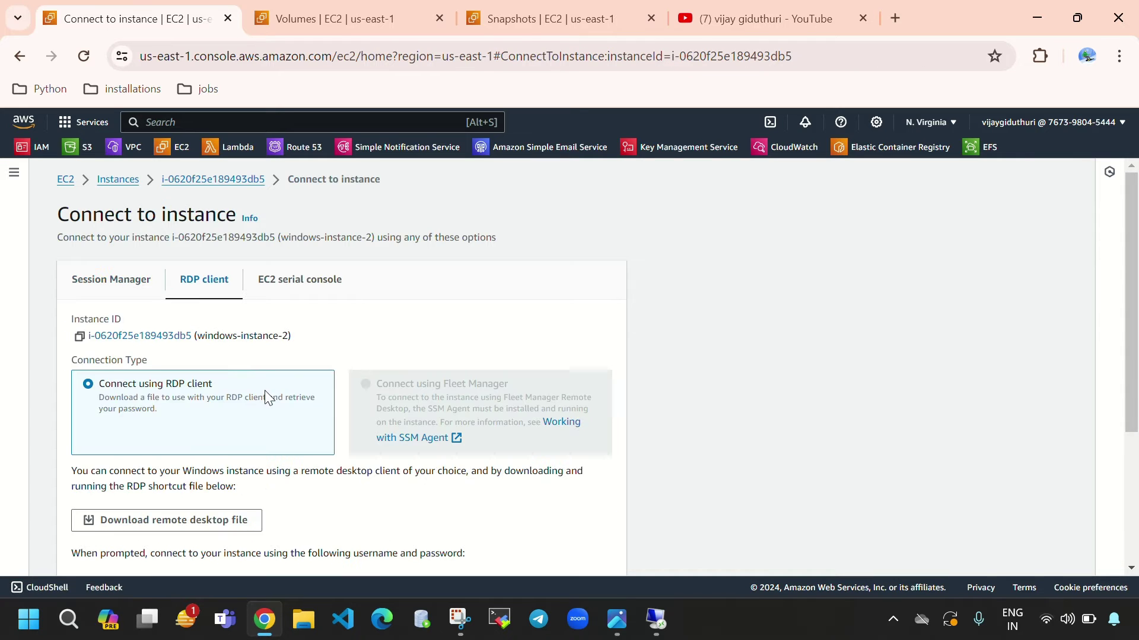
pyautogui.scroll(-3, 267, 395)
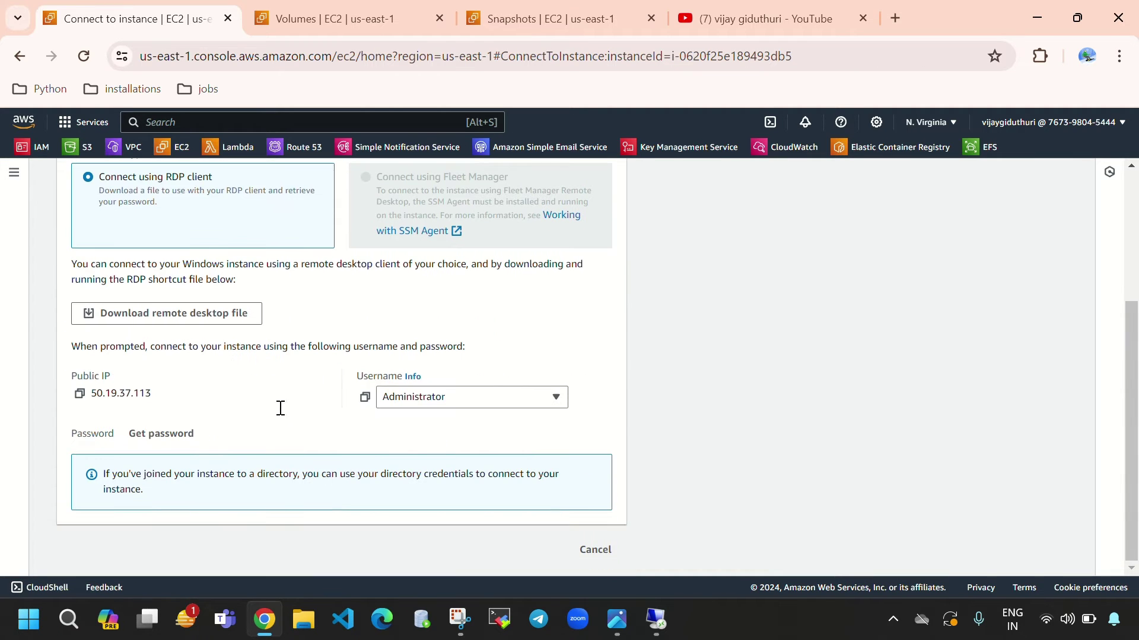
pyautogui.click(173, 433)
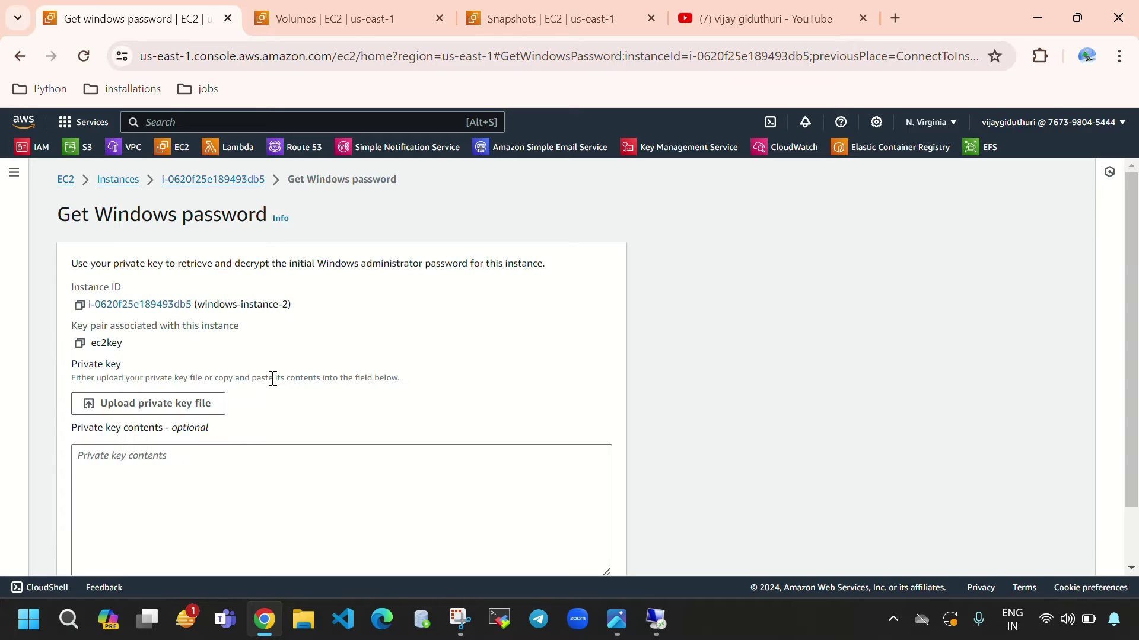
# Step: Upload ec2key.pem as the private key file and decrypt the Windows administrator password
pyautogui.scroll(-2, 314, 377)
pyautogui.click(157, 339)
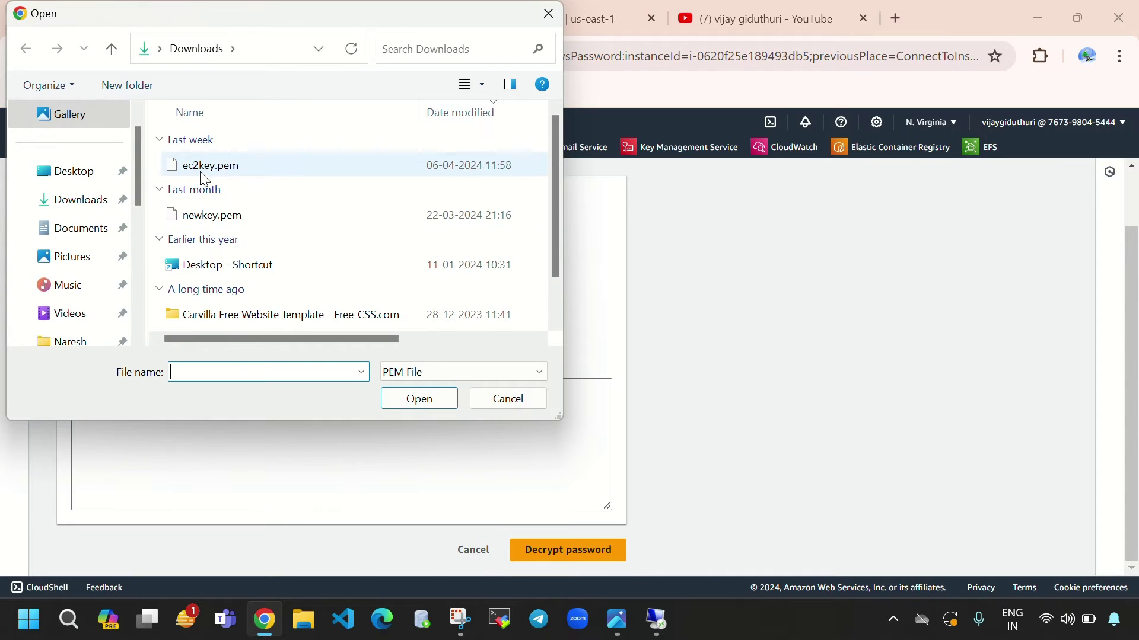
pyautogui.click(202, 171)
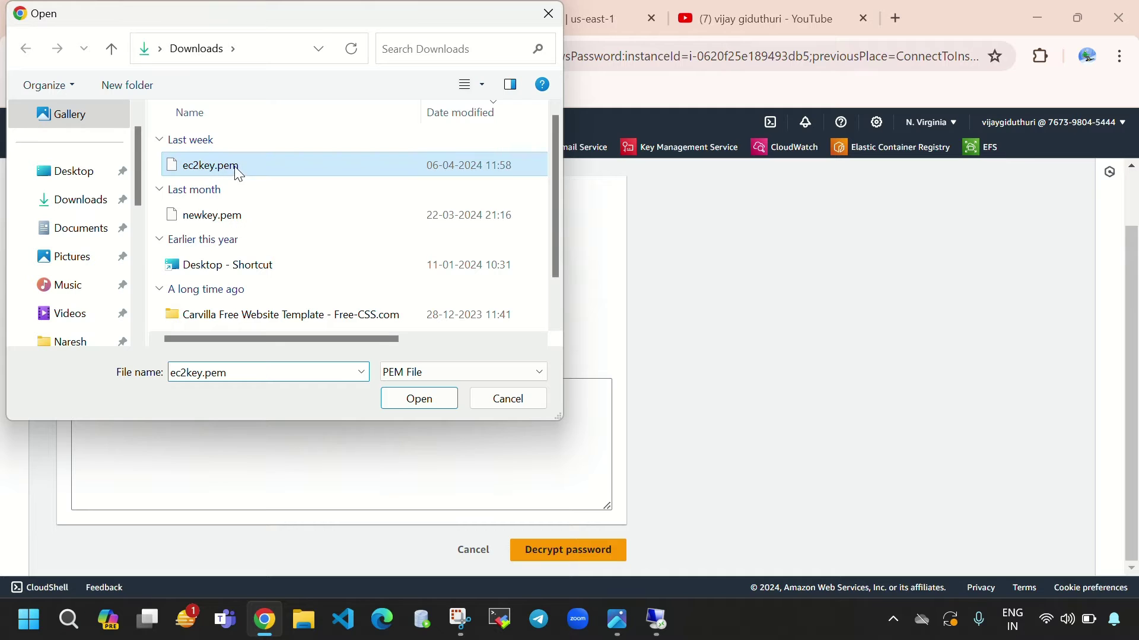
pyautogui.click(426, 404)
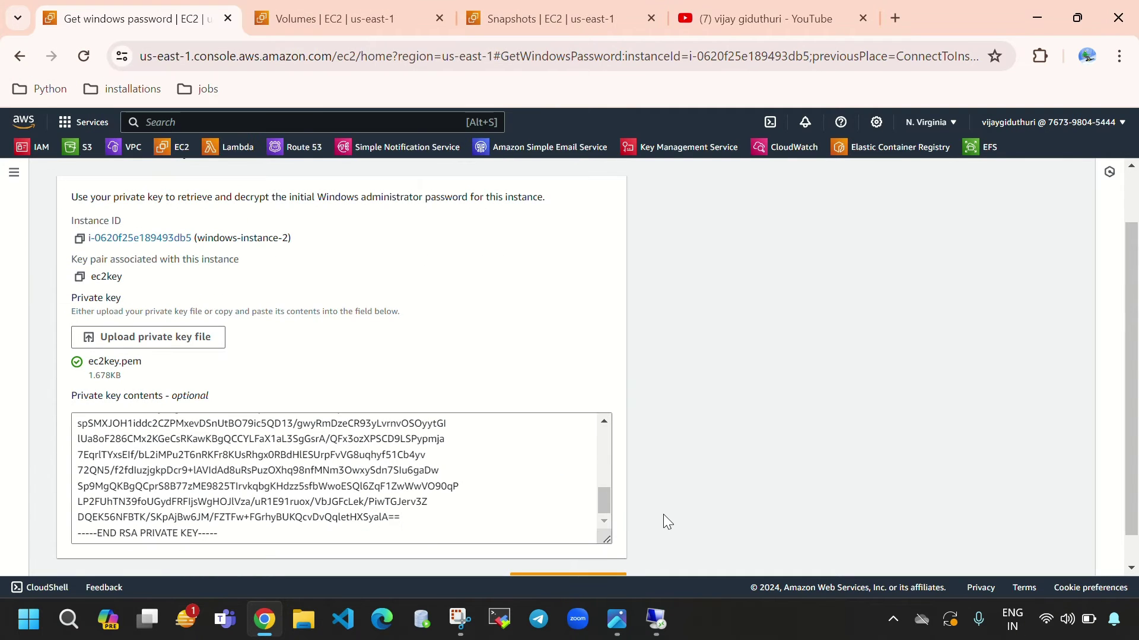
pyautogui.scroll(-1, 639, 529)
pyautogui.click(569, 551)
# Step: Copy the decrypted administrator password, paste it into the Remote Desktop credentials prompt's password field, and submit it
pyautogui.scroll(-3, 297, 415)
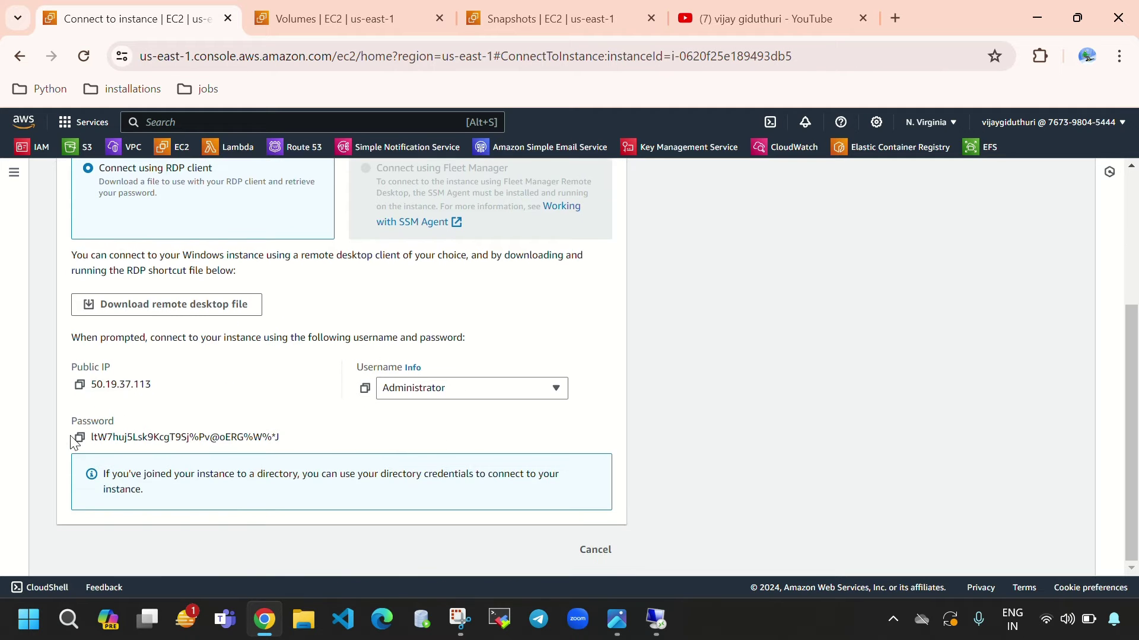
pyautogui.click(79, 437)
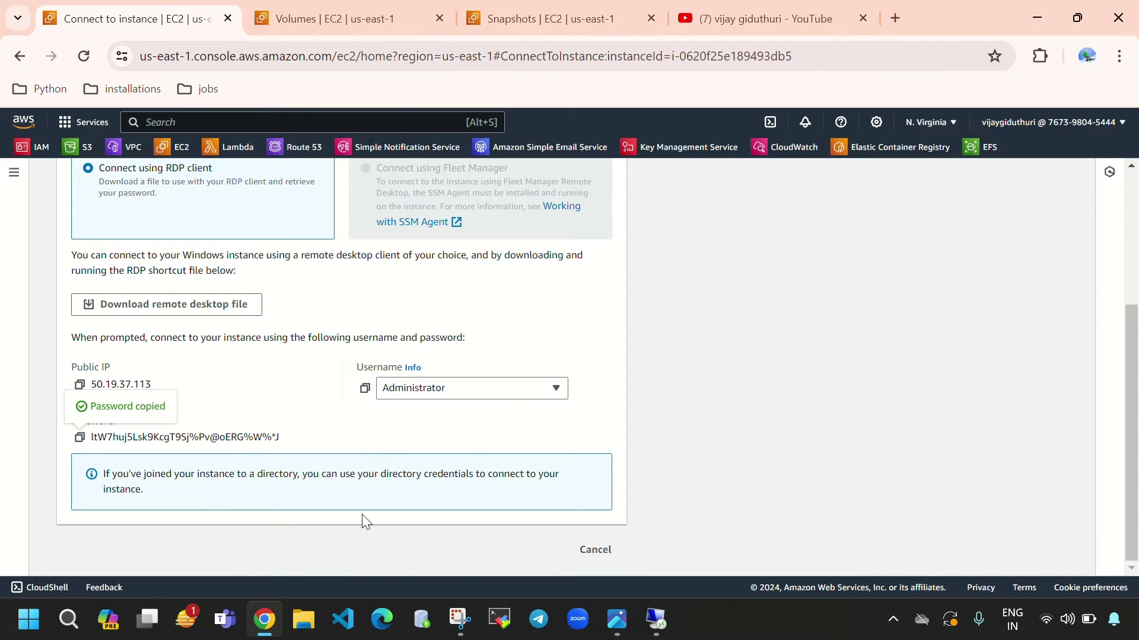
pyautogui.click(642, 633)
pyautogui.hotkey('ctrl', 'v')
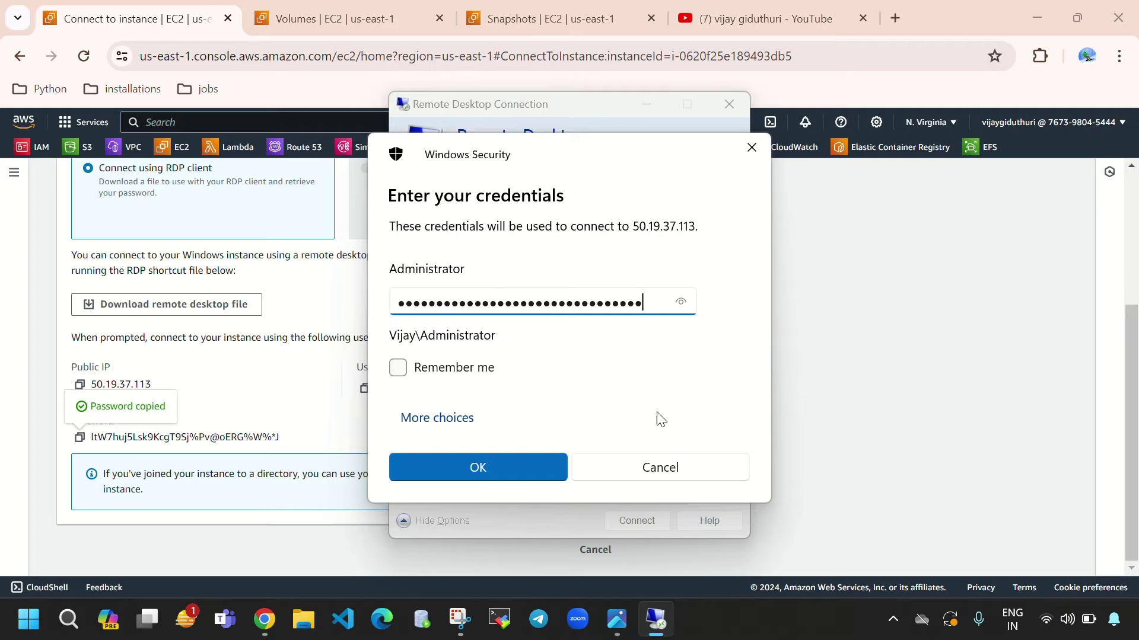
pyautogui.click(518, 467)
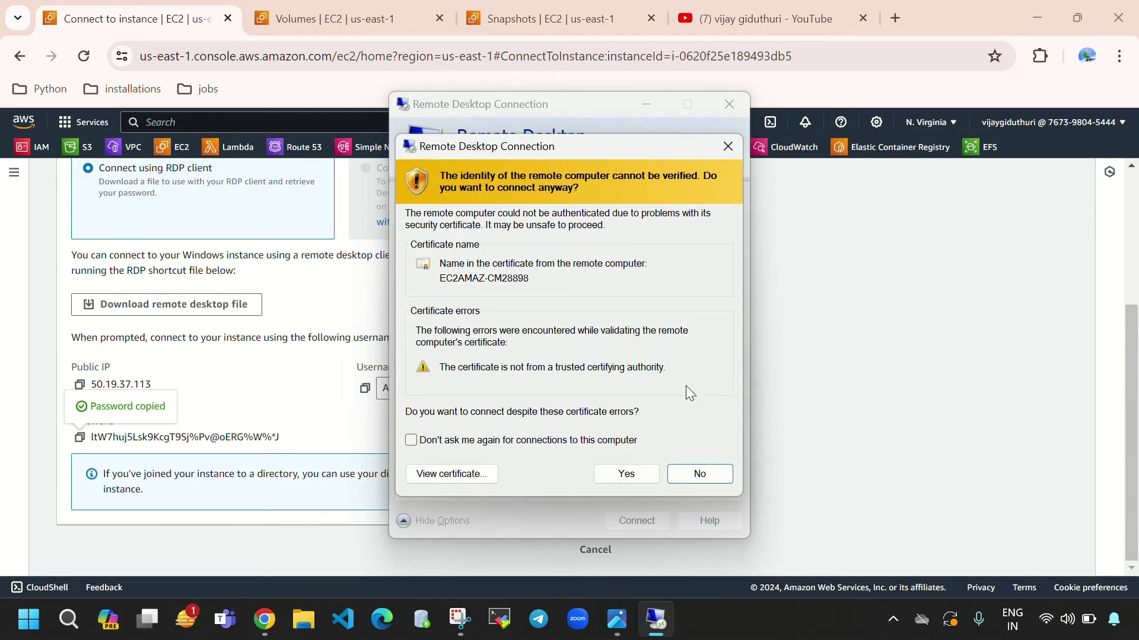
# Step: Accept the remote computer's certificate warning to connect, and view the EBS-SnapShot.png diagram during the connection
pyautogui.click(639, 473)
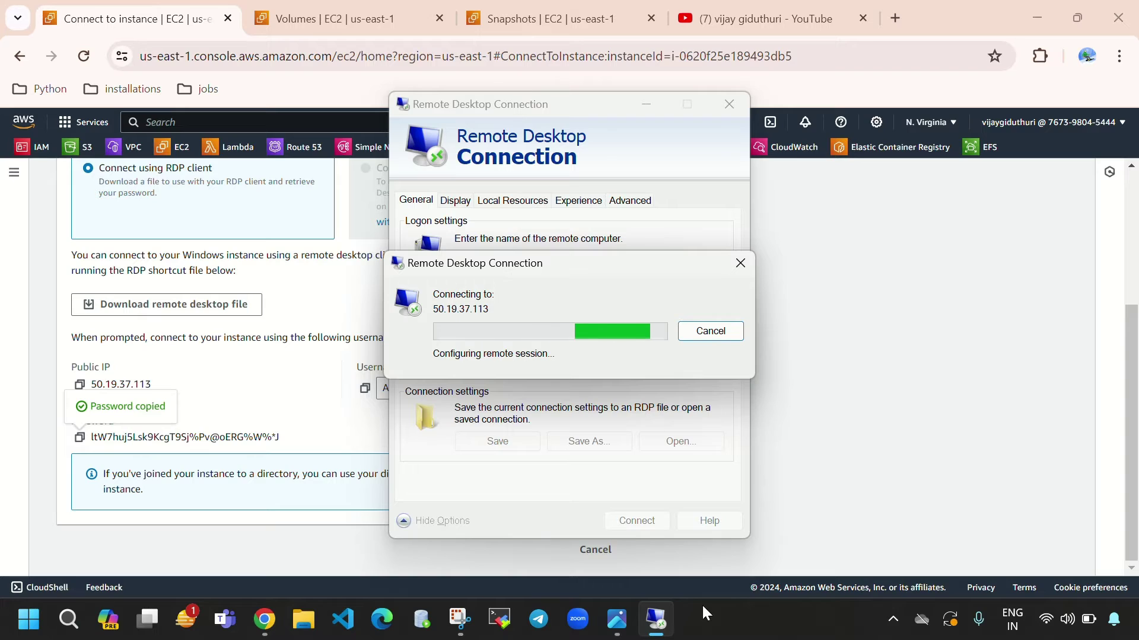
pyautogui.click(618, 620)
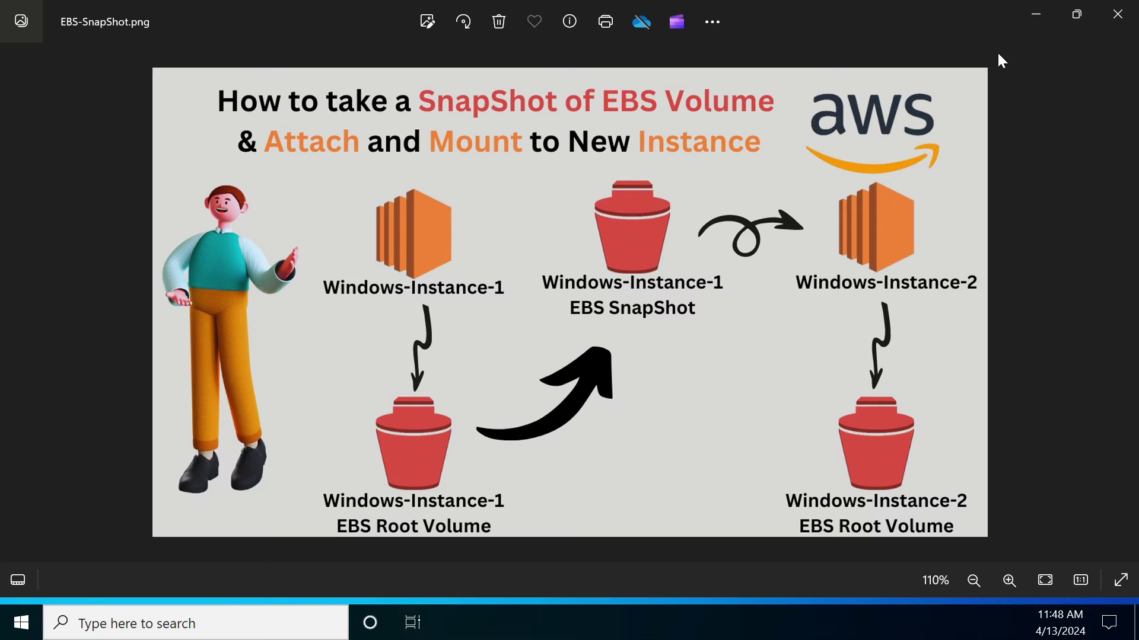
pyautogui.click(1036, 13)
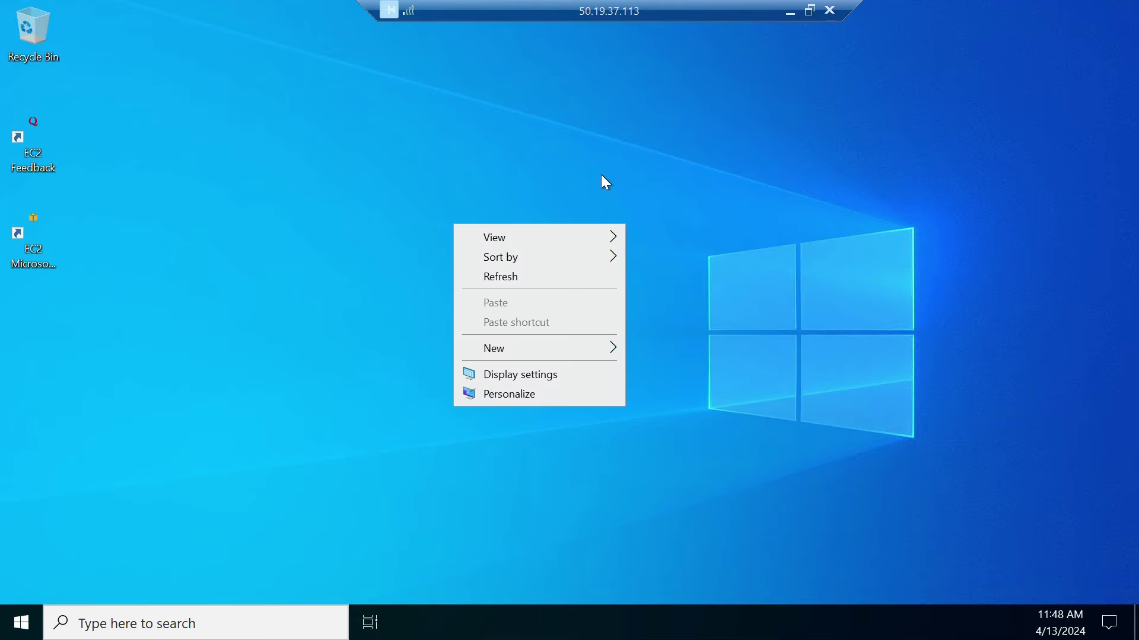
# Step: Allow the PC to be discoverable on Network 2 and refresh the remote desktop
pyautogui.click(520, 278)
pyautogui.rightClick(450, 142)
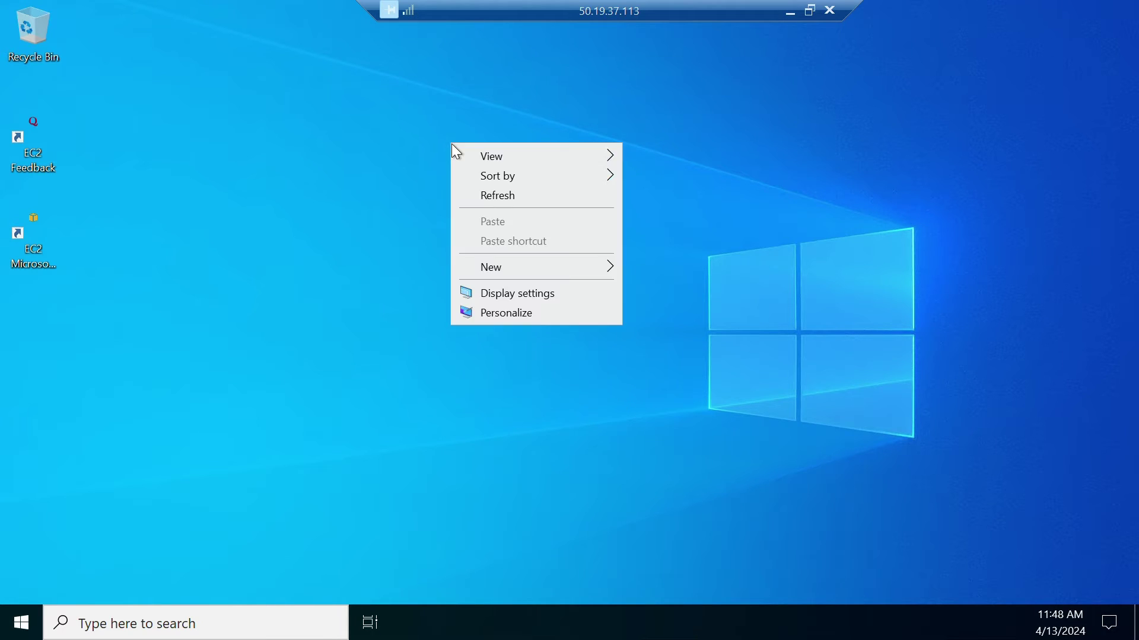
pyautogui.click(510, 199)
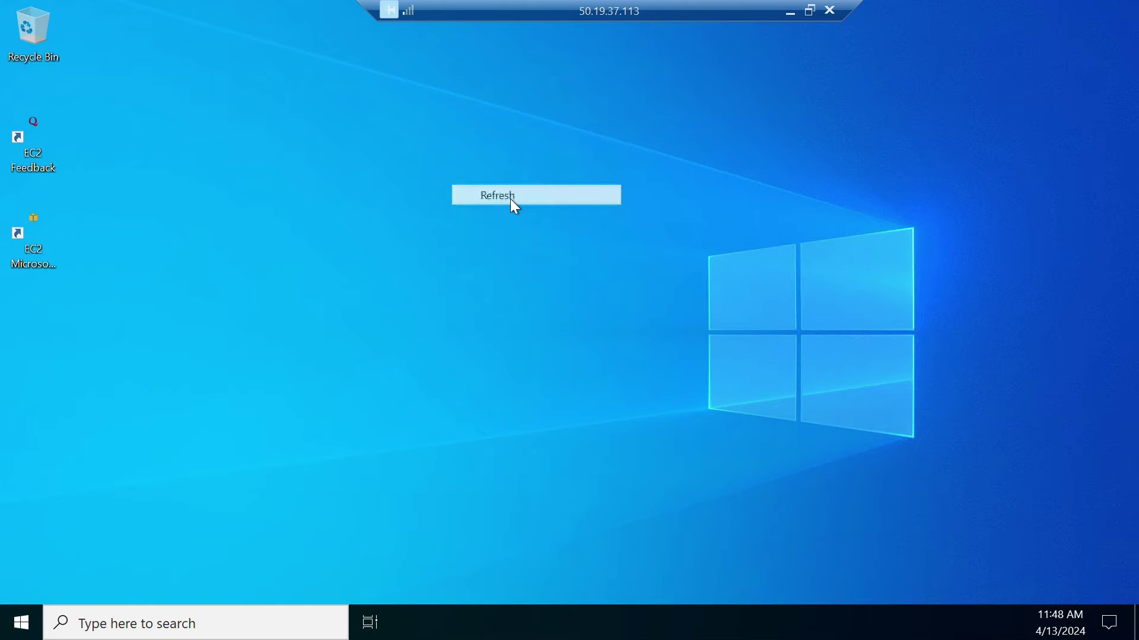
pyautogui.rightClick(463, 156)
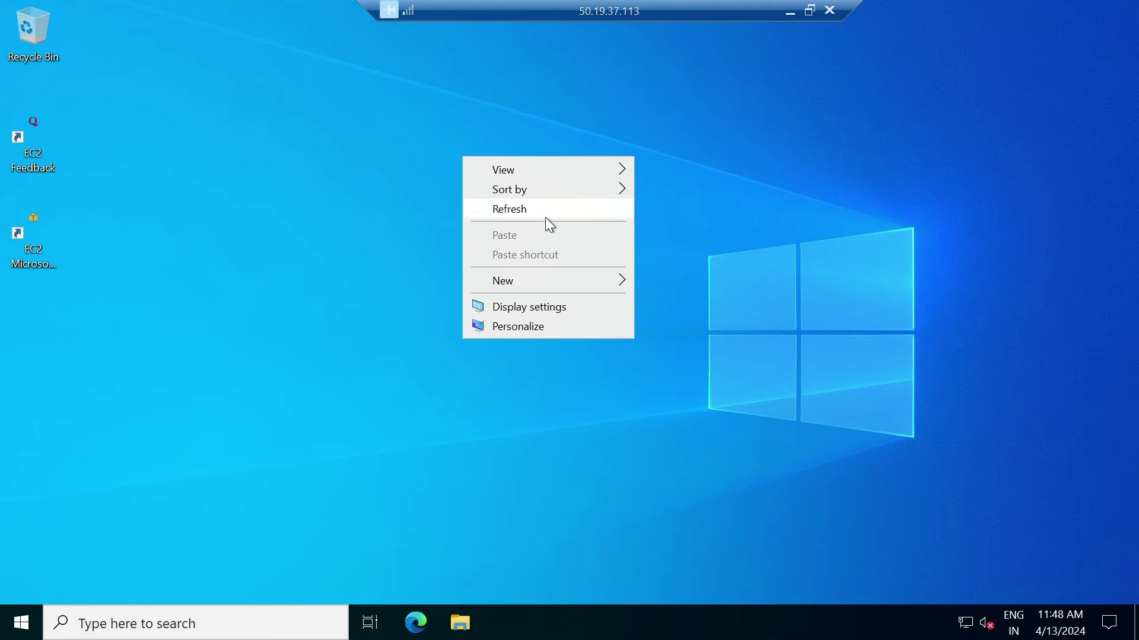
pyautogui.click(548, 216)
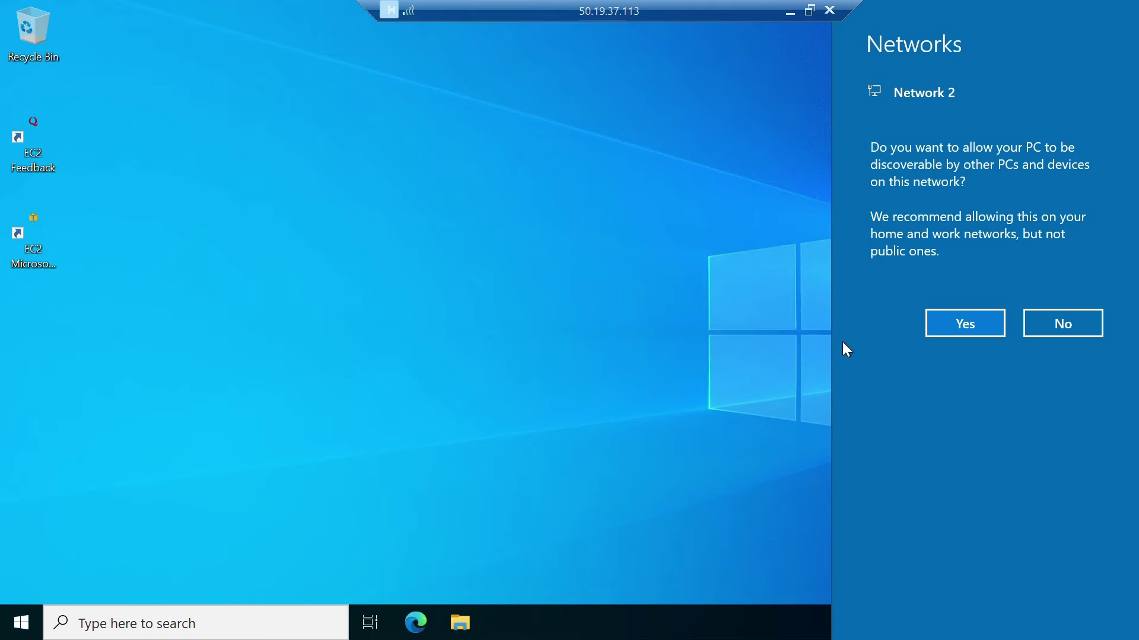
pyautogui.click(968, 321)
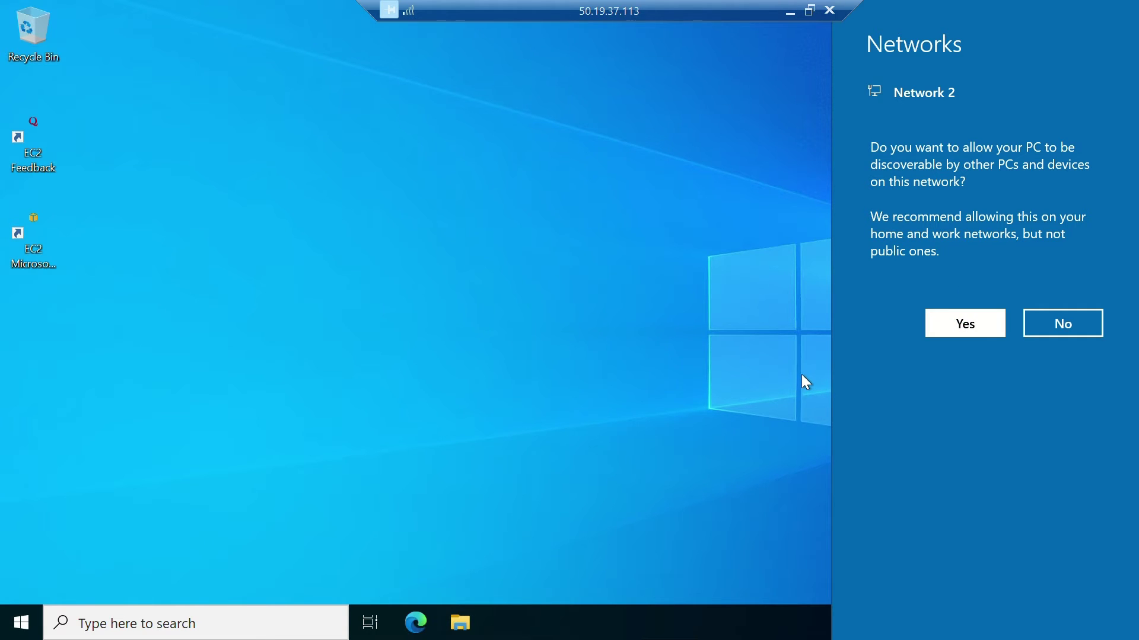
pyautogui.rightClick(369, 194)
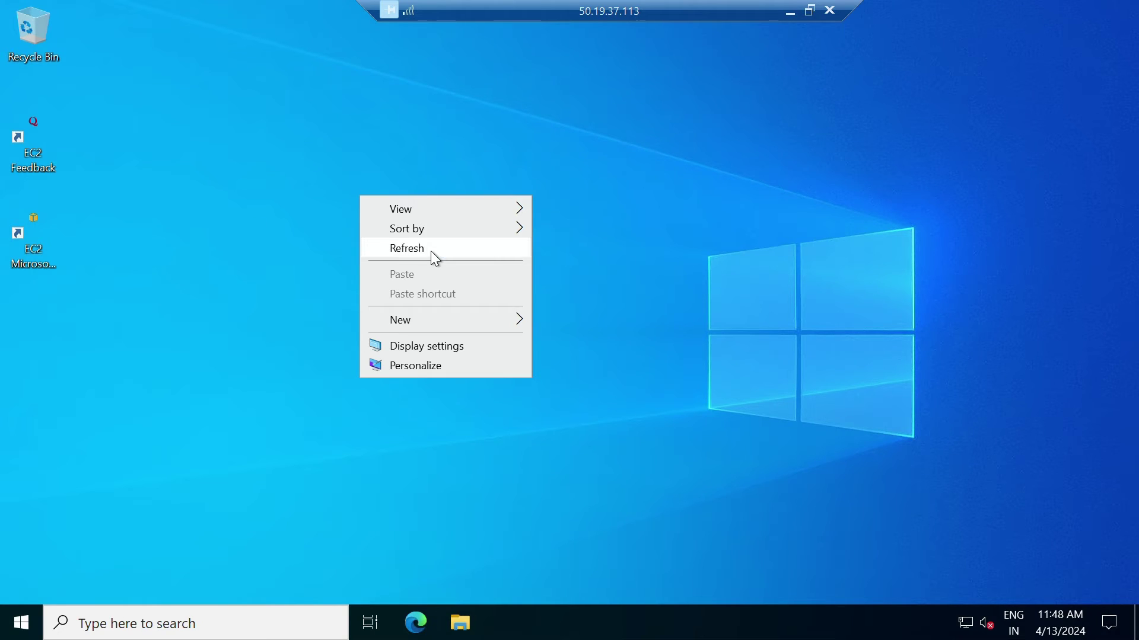
pyautogui.click(430, 252)
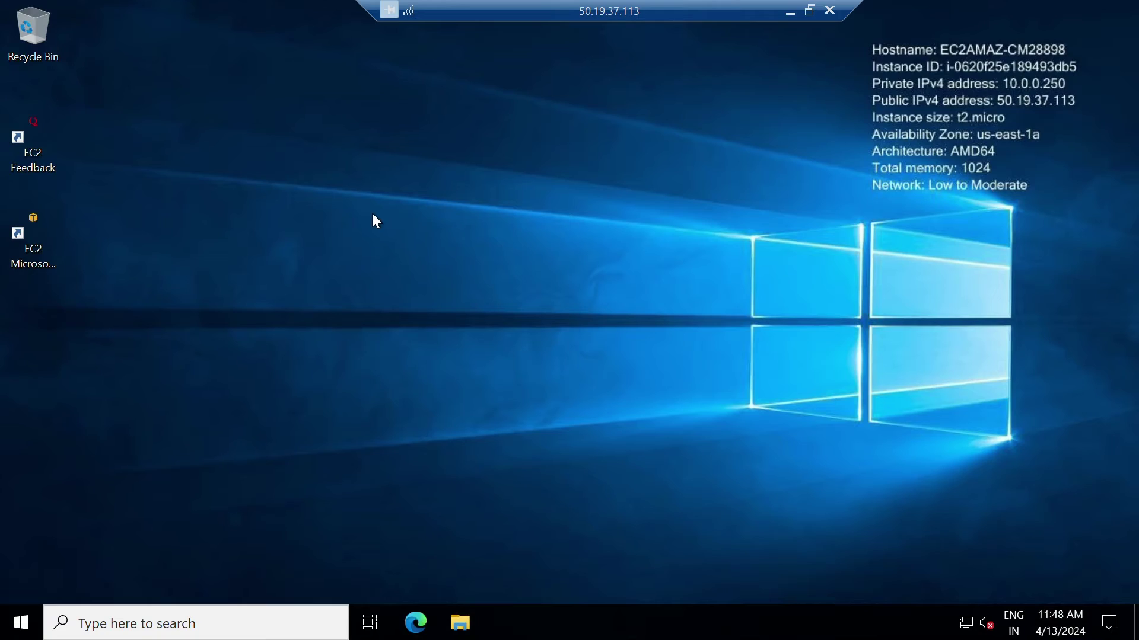
pyautogui.rightClick(373, 211)
pyautogui.click(432, 266)
# Step: Return to the EC2 Instances list in the browser and check windows-instance-2's public and private IPv4 addresses
pyautogui.click(789, 12)
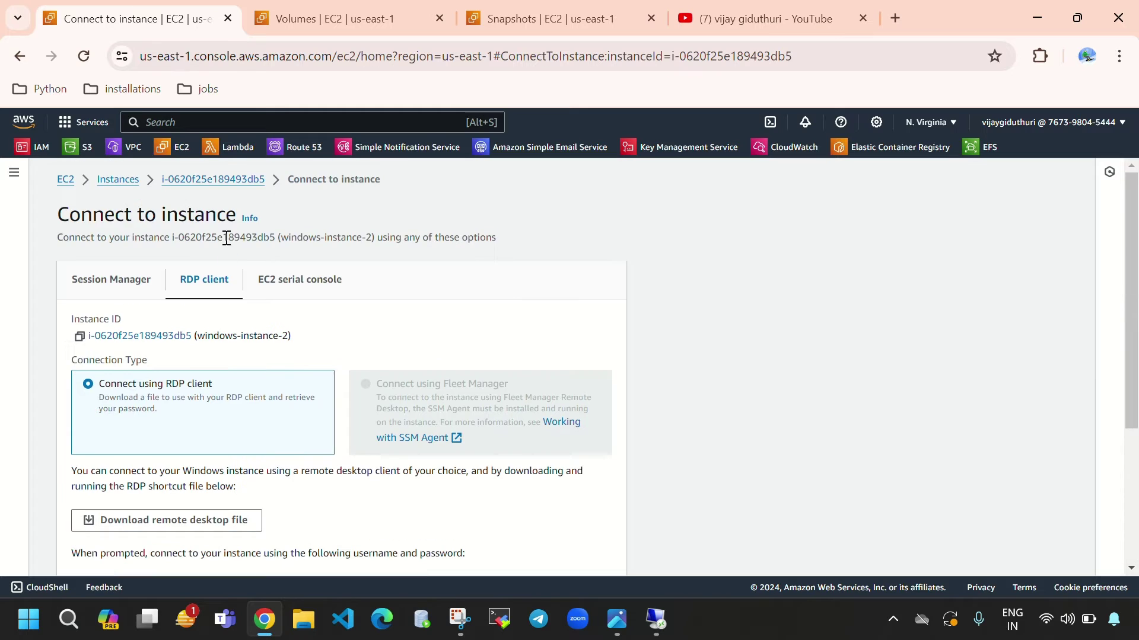
pyautogui.click(118, 179)
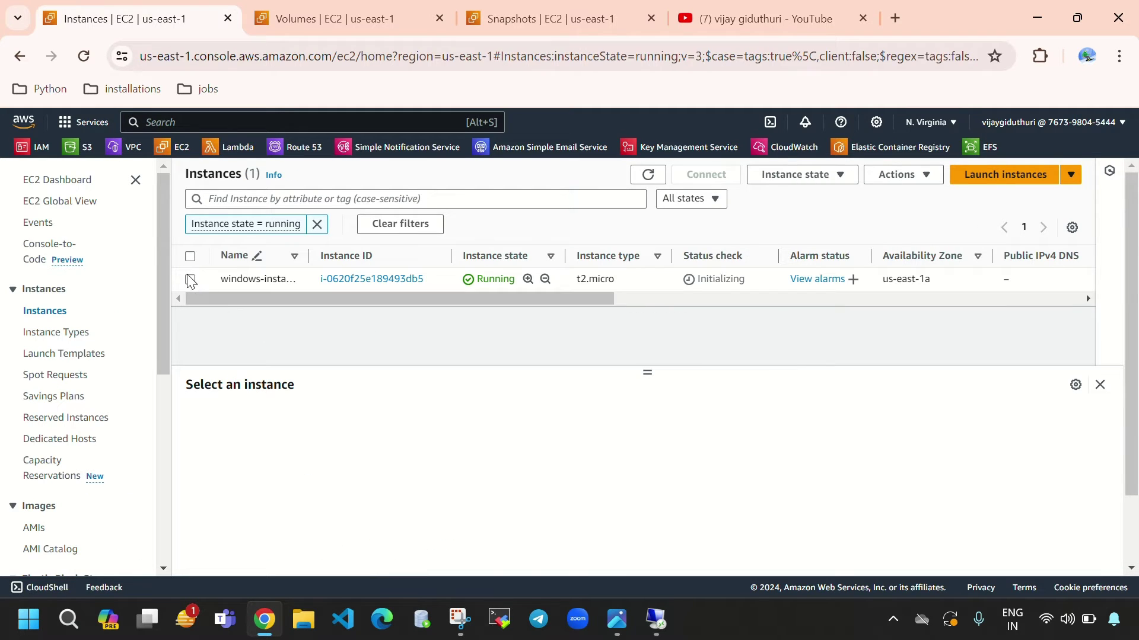
pyautogui.click(191, 279)
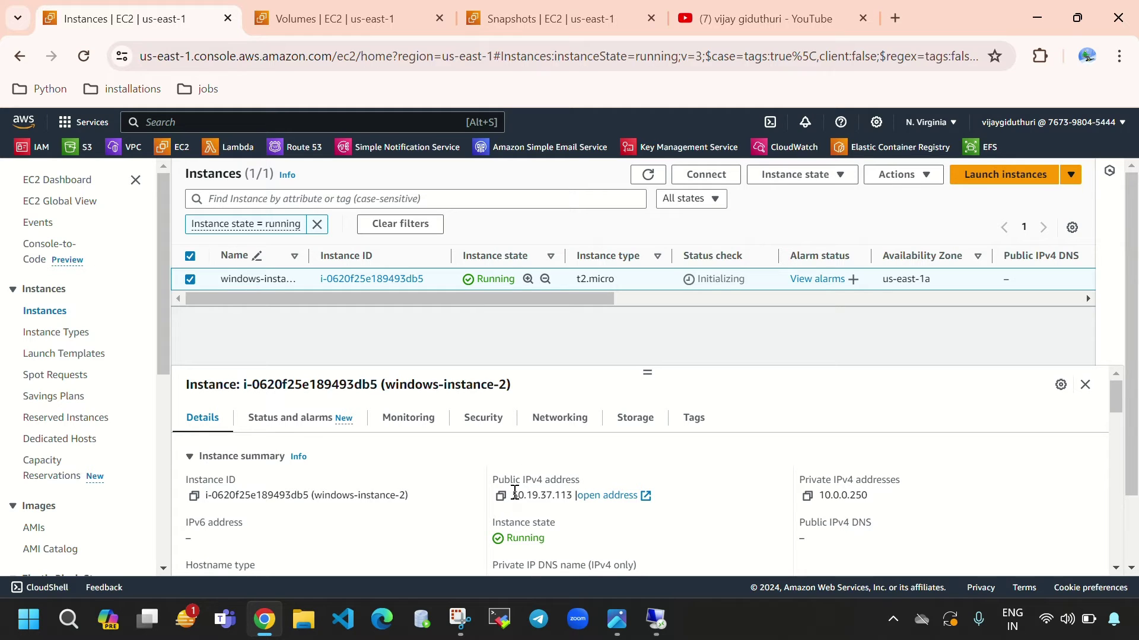
pyautogui.doubleClick(572, 491)
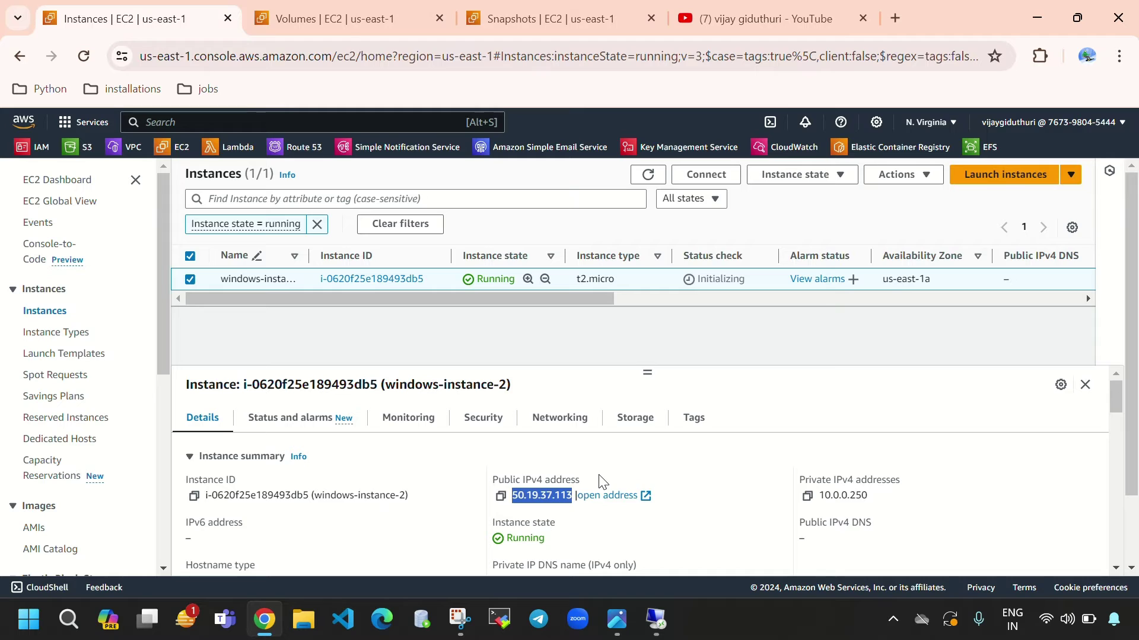
pyautogui.moveTo(820, 496); pyautogui.dragTo(874, 508)
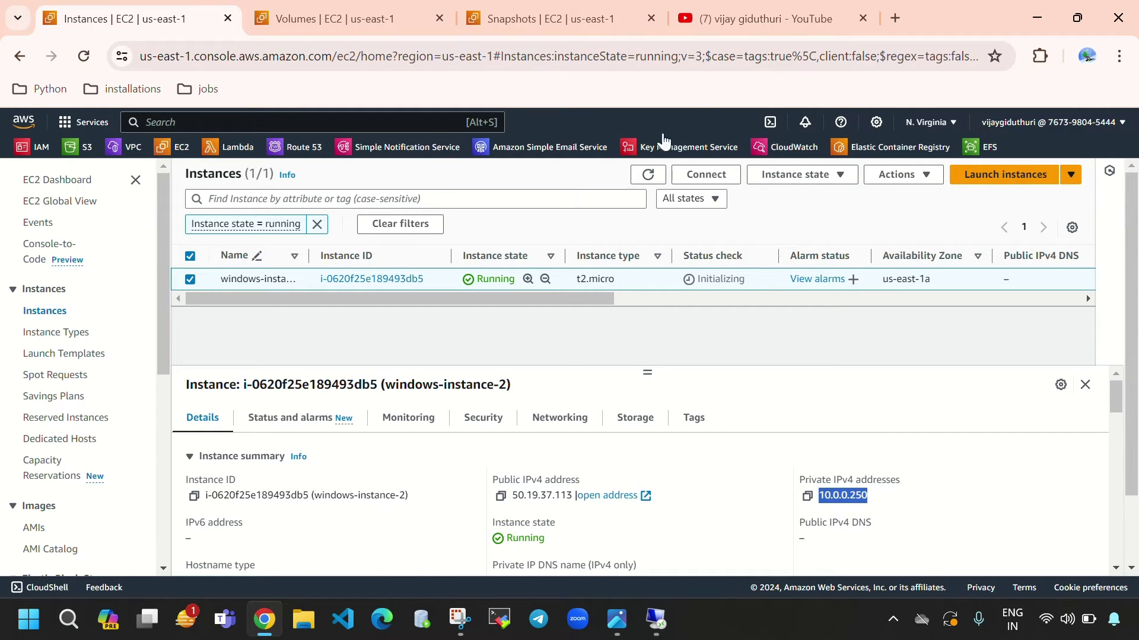
# Step: View the EC2 Volumes list, and open This PC in windows-instance-2's Remote Desktop session to check its drives
pyautogui.click(342, 19)
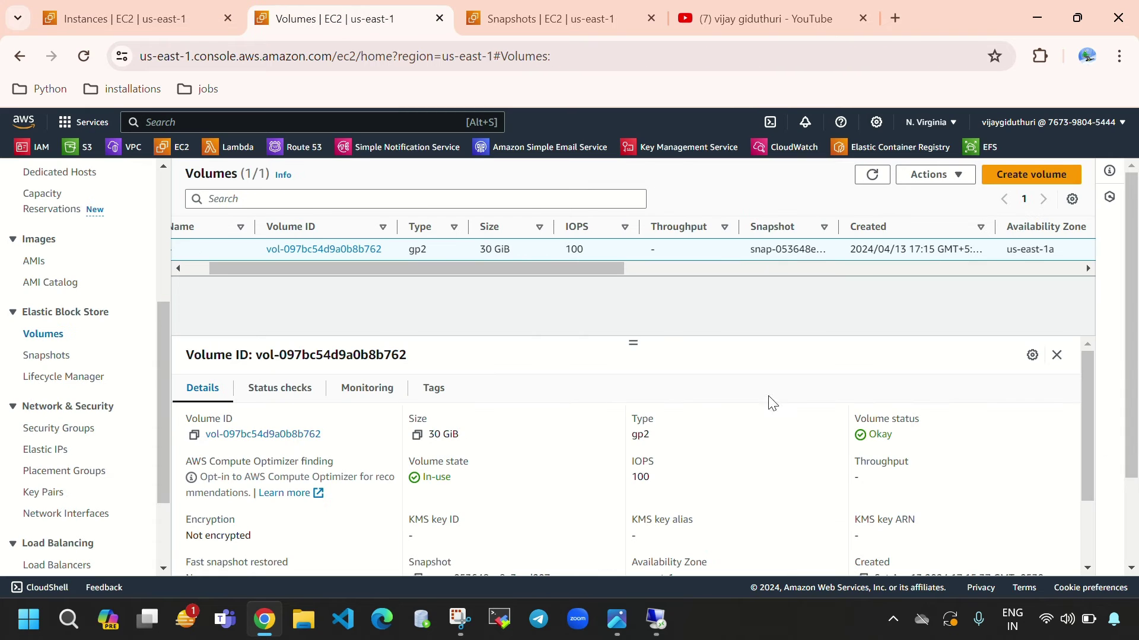
pyautogui.click(656, 619)
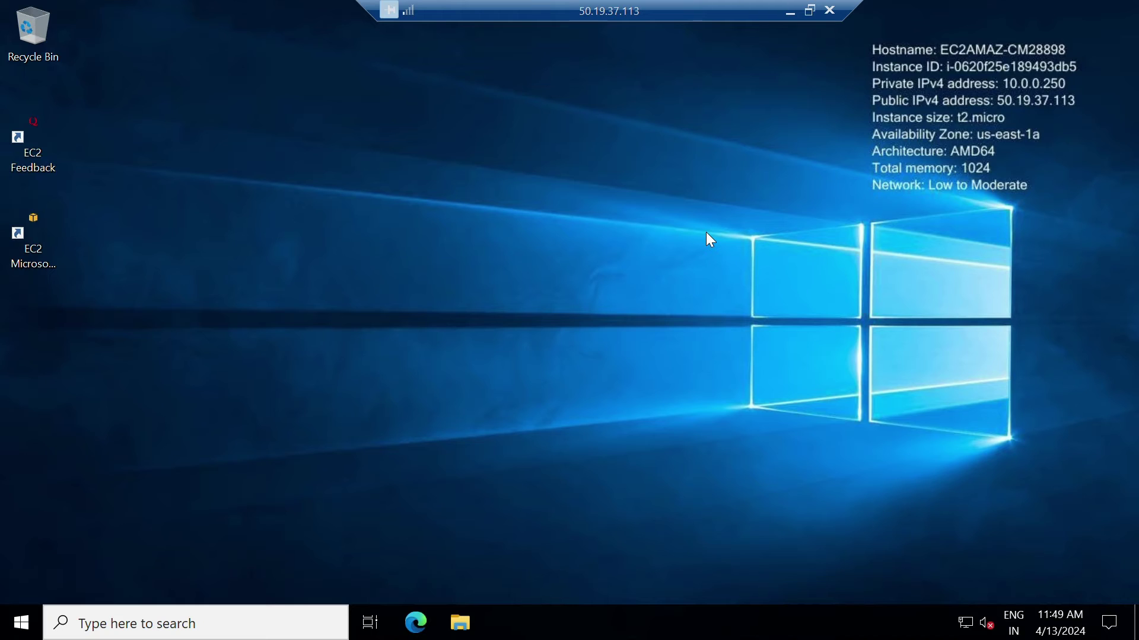
pyautogui.click(478, 630)
pyautogui.click(277, 262)
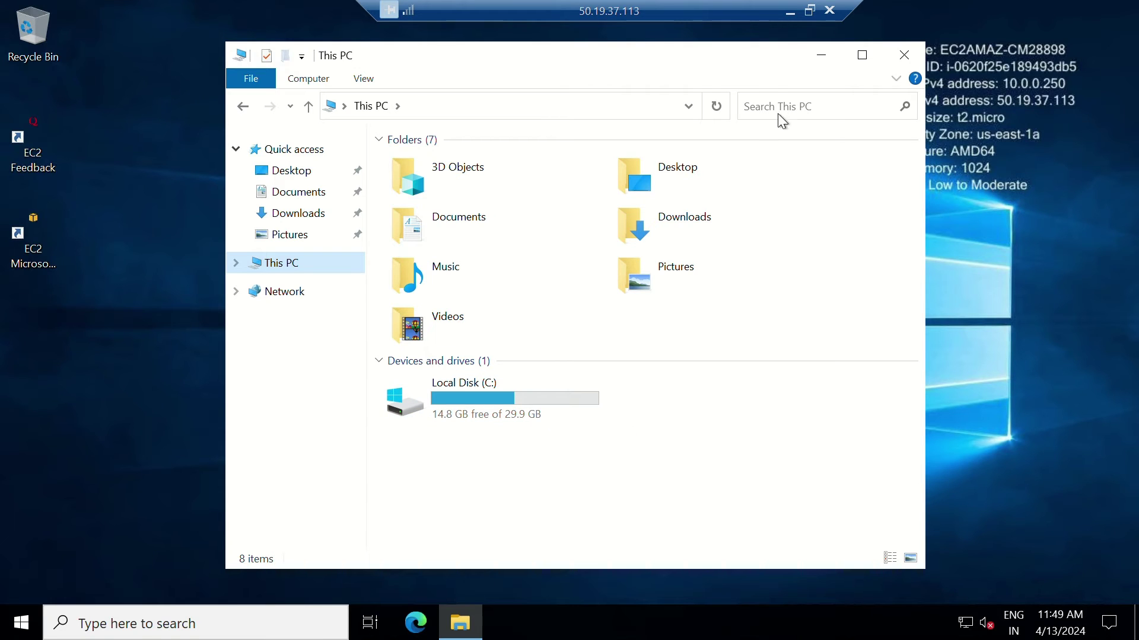
# Step: Back in the EC2 console, compare the Volumes list's columns with windows-instance-2's entry in the Instances list
pyautogui.click(789, 12)
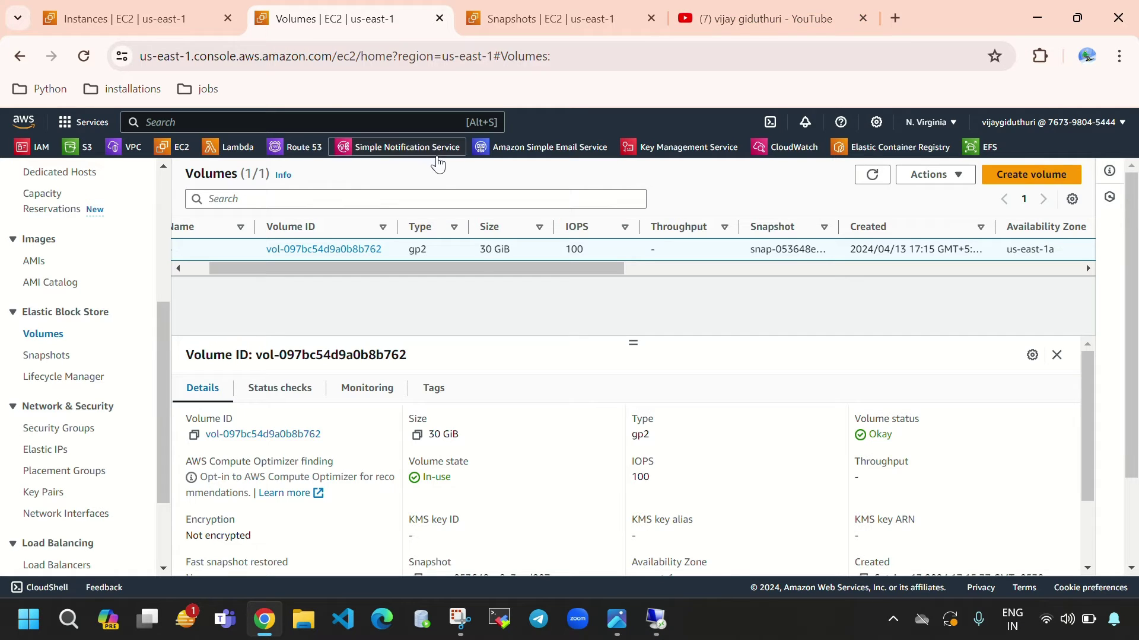
pyautogui.moveTo(482, 268); pyautogui.dragTo(352, 292)
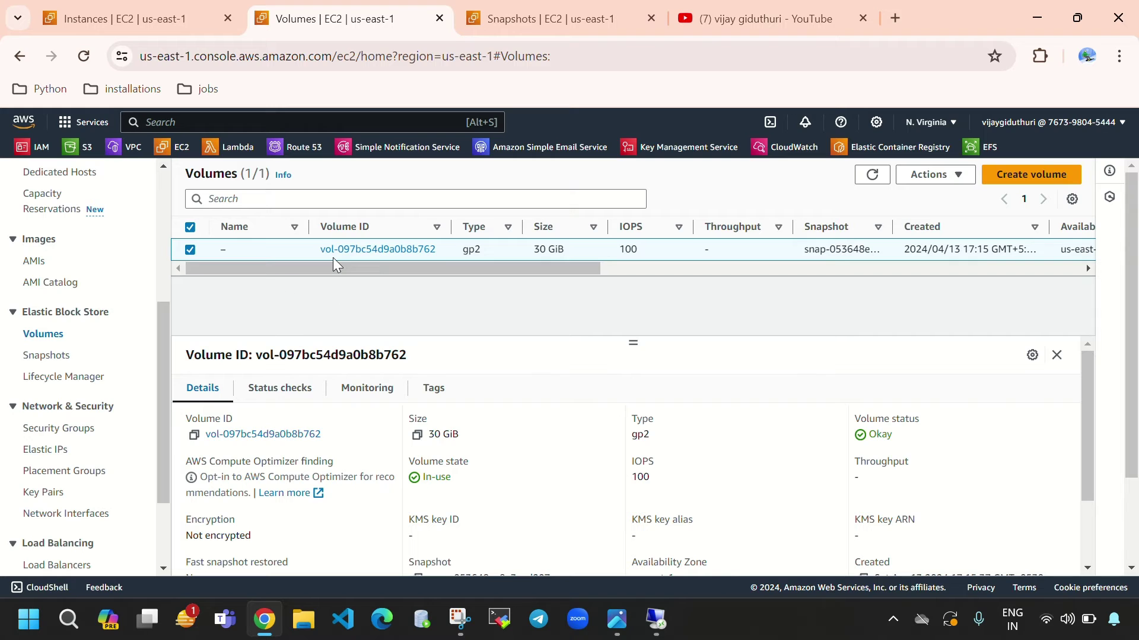
pyautogui.click(83, 17)
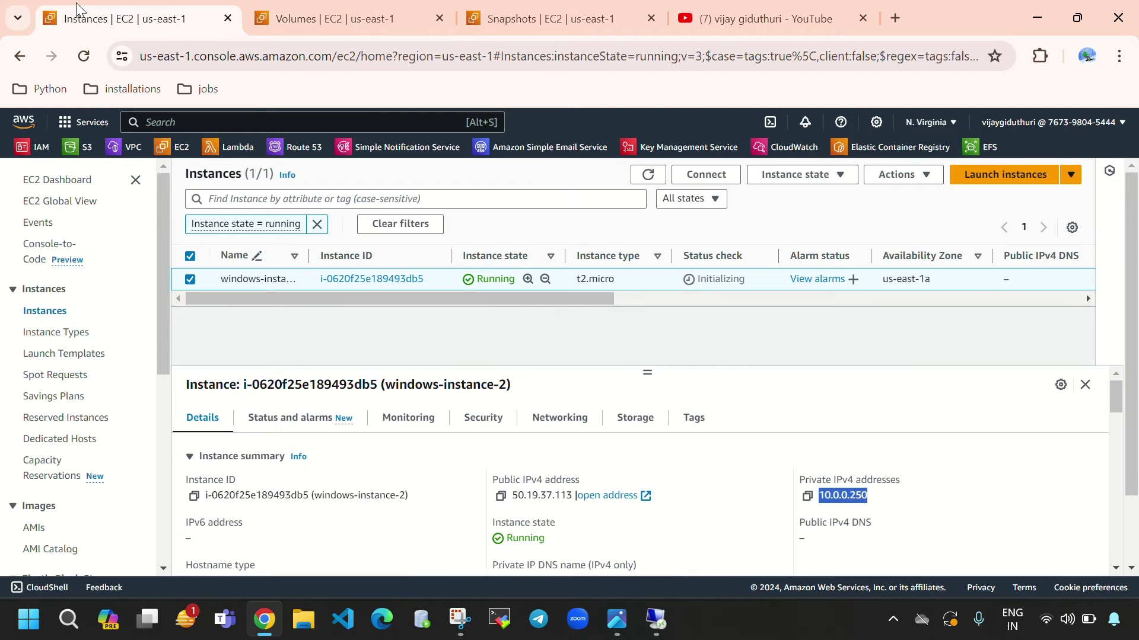
pyautogui.click(324, 4)
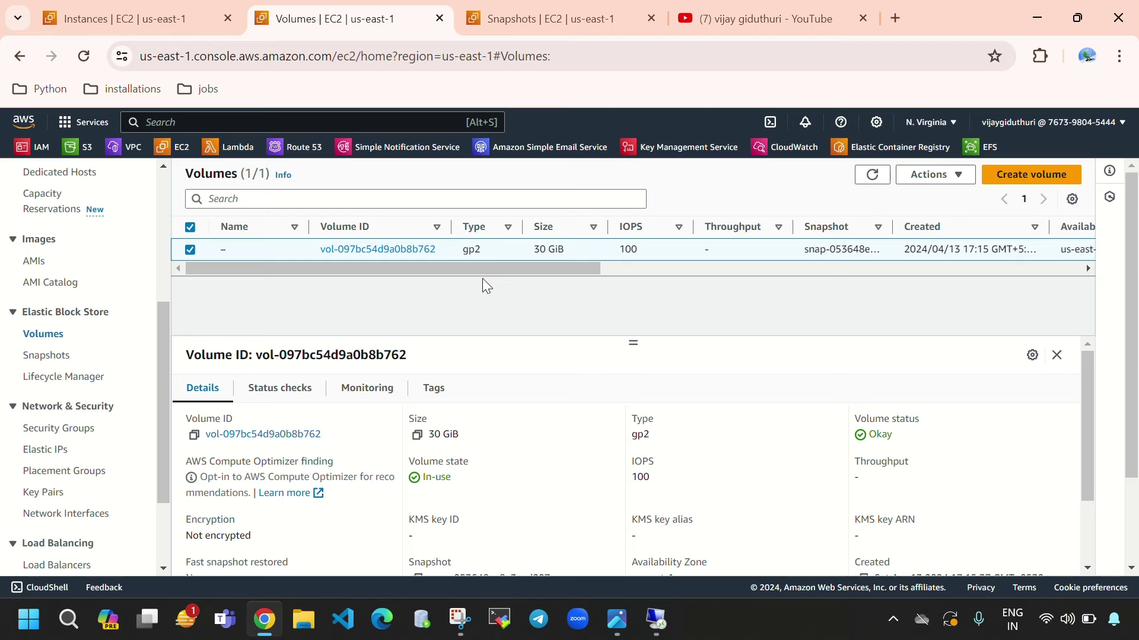
pyautogui.moveTo(485, 269); pyautogui.dragTo(511, 297)
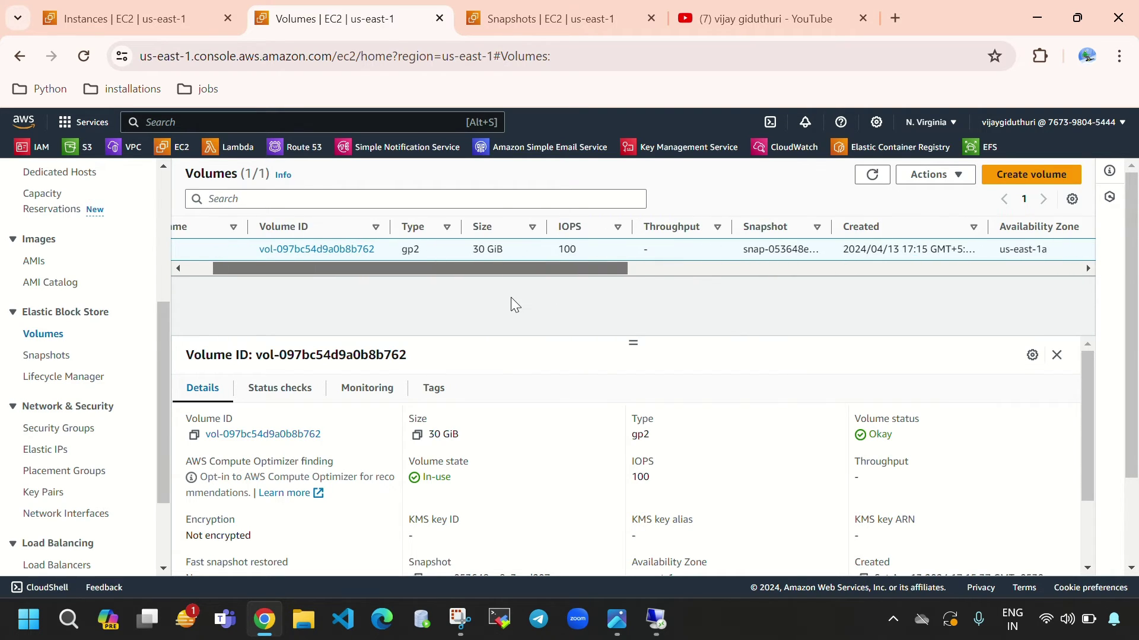
# Step: Select the mysnapshotforwindowsinstance snapshot in the Snapshots list to show its details
pyautogui.click(1076, 18)
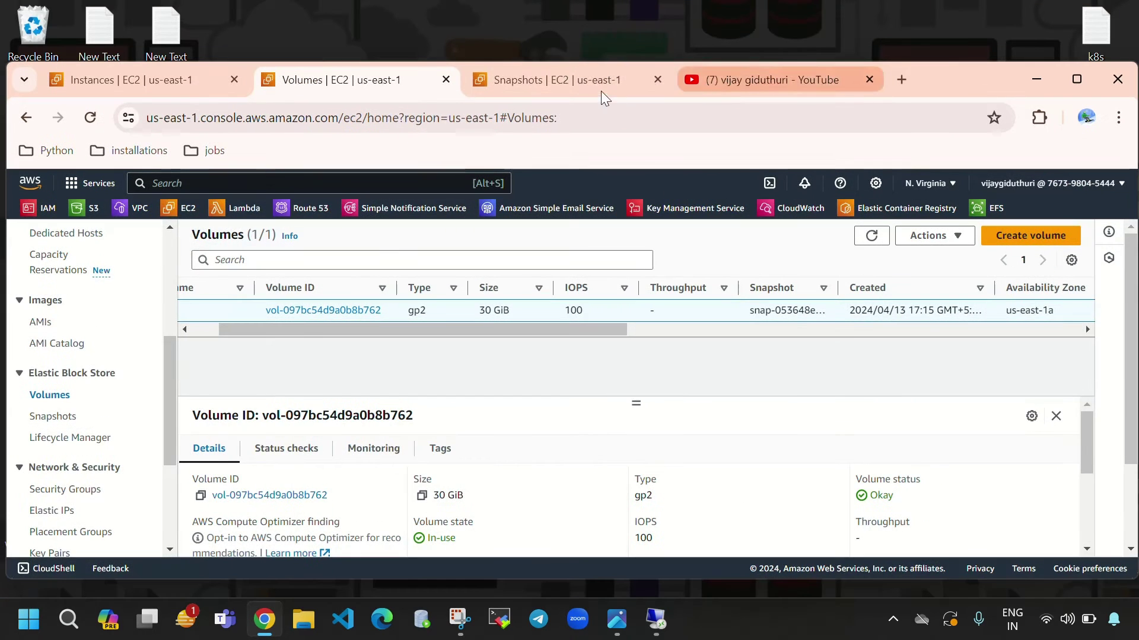
pyautogui.click(612, 89)
pyautogui.click(1088, 81)
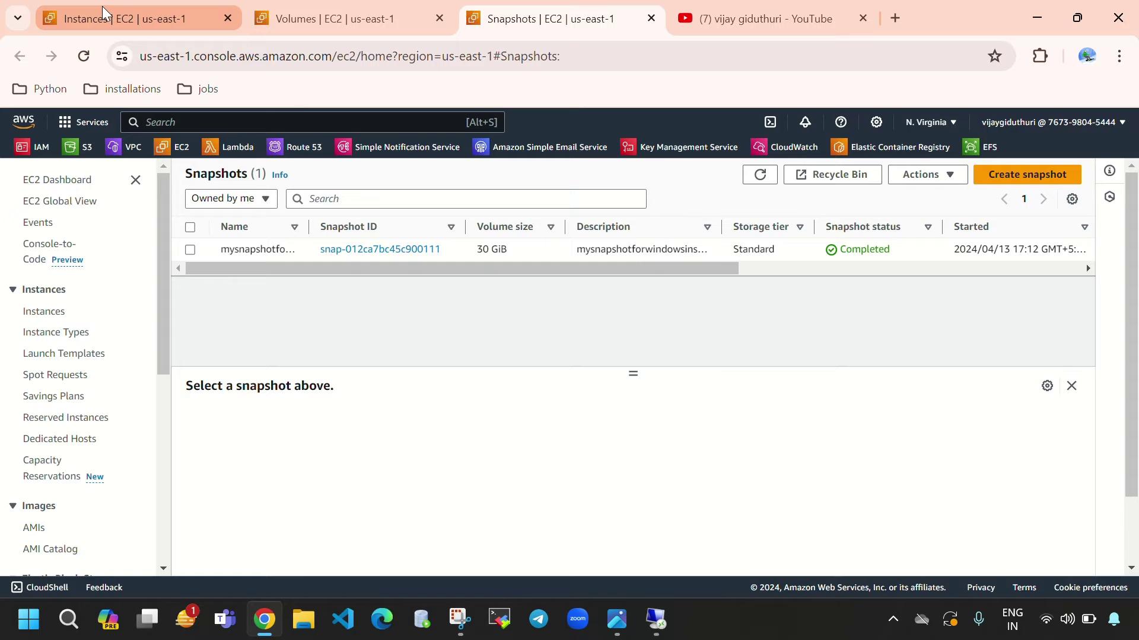
pyautogui.click(190, 254)
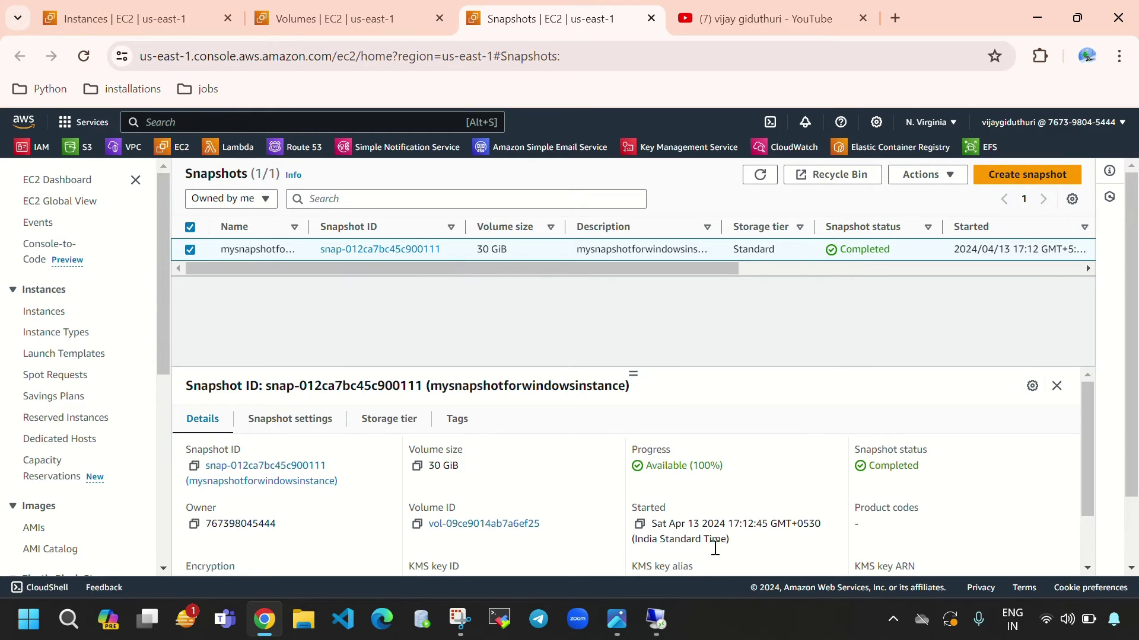
# Step: Inspect the contents of Local Disk (C:) in the Remote Desktop session and minimize the session again
pyautogui.click(656, 619)
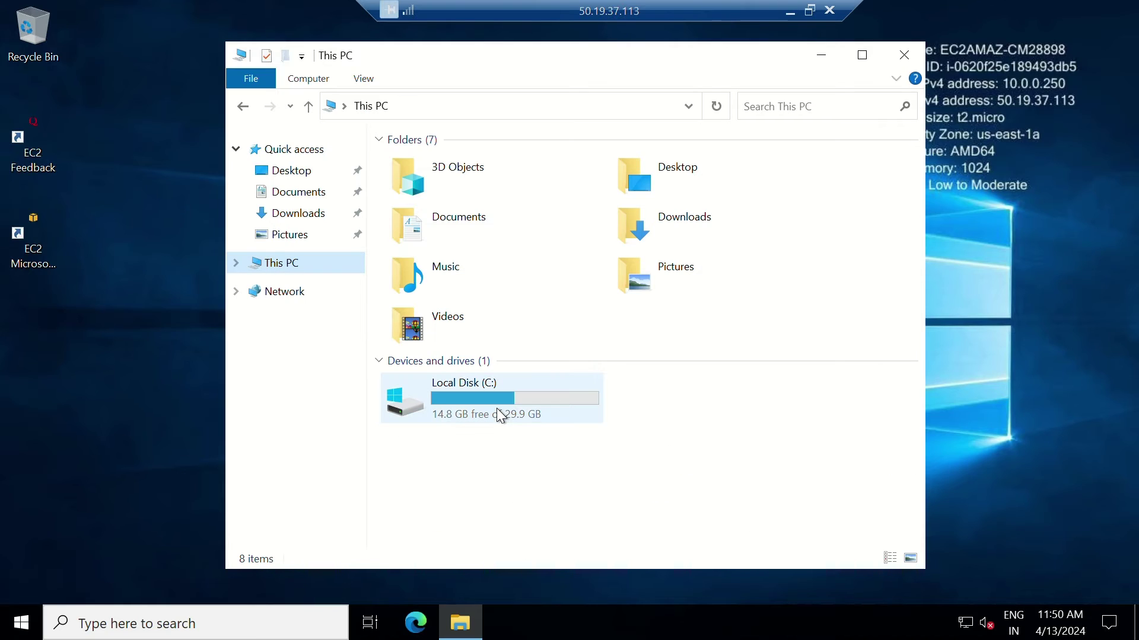
pyautogui.doubleClick(497, 408)
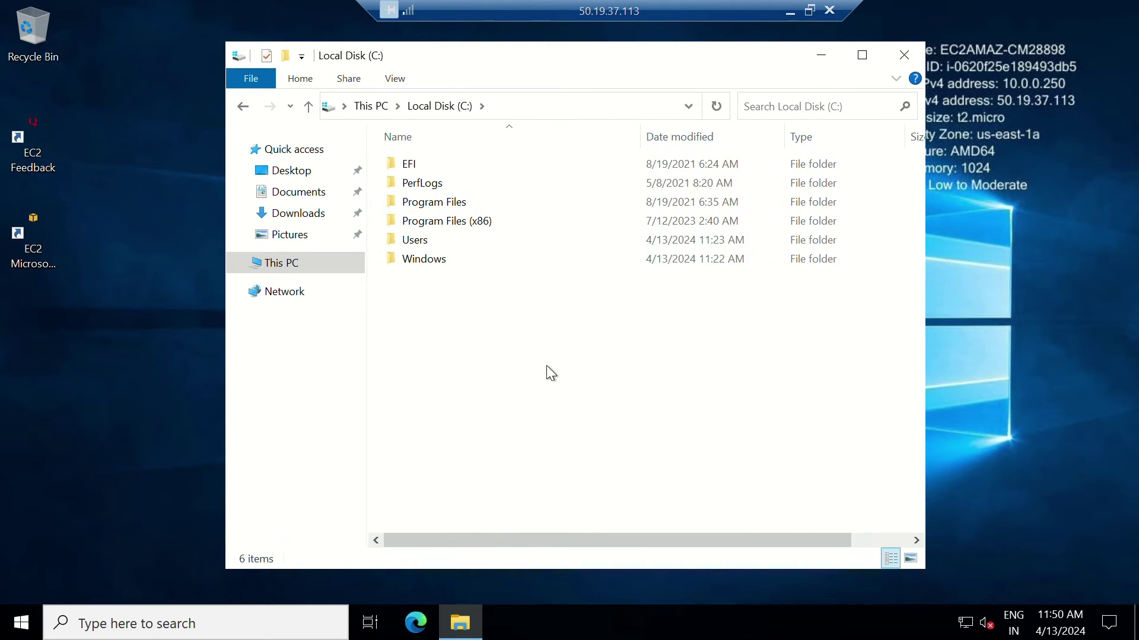
pyautogui.click(821, 55)
pyautogui.click(790, 11)
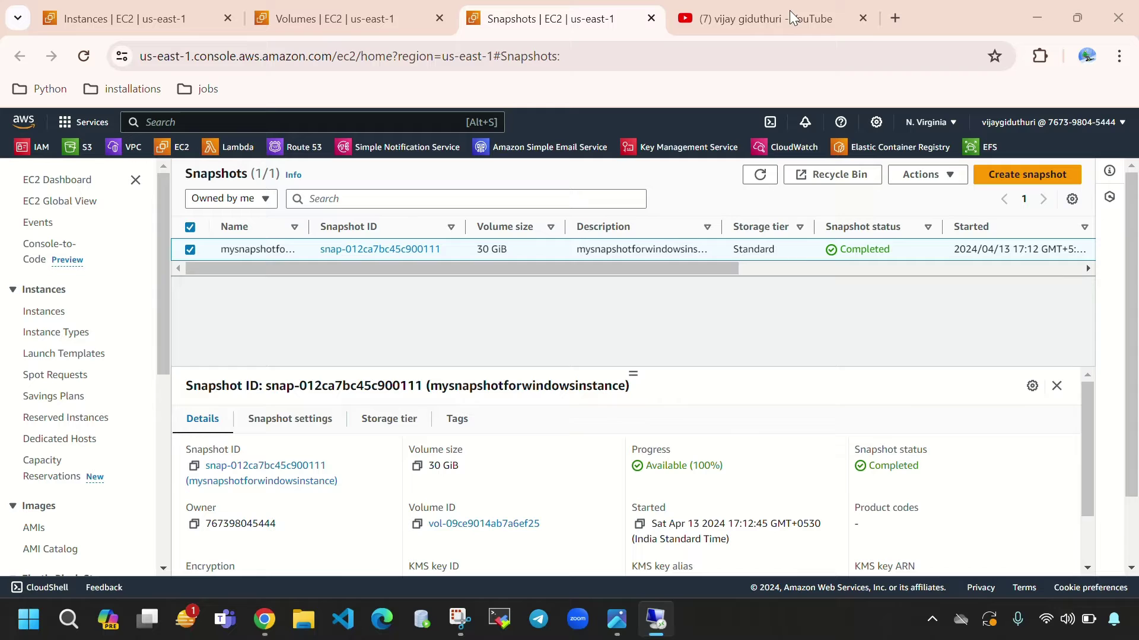
# Step: Start creating a volume from the selected mysnapshotforwindowsinstance snapshot
pyautogui.click(1064, 16)
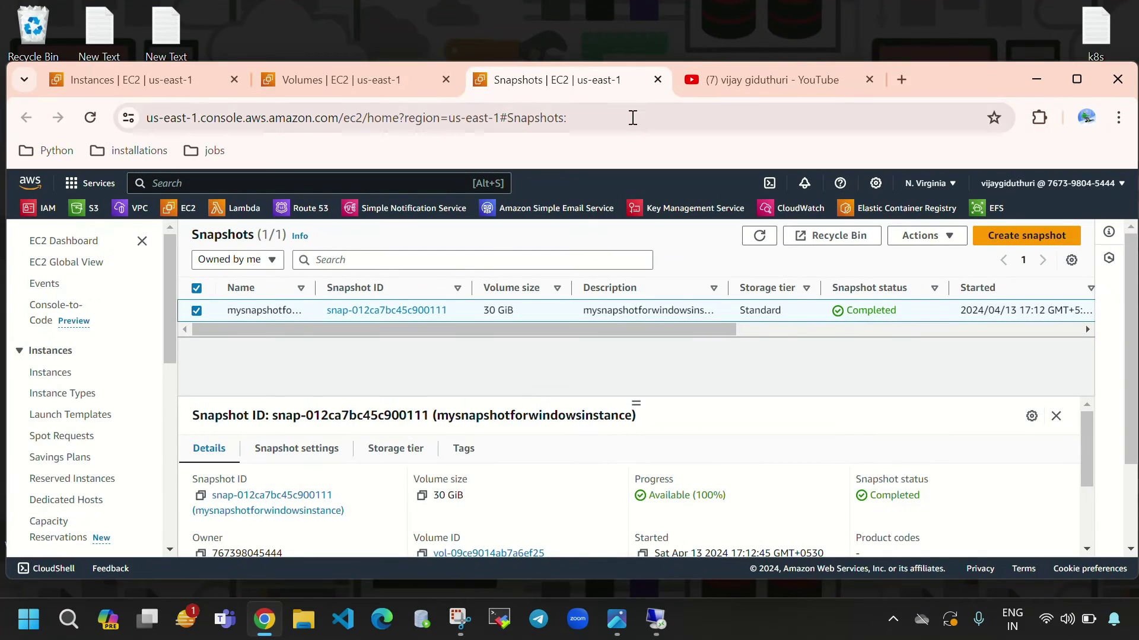
pyautogui.click(1076, 80)
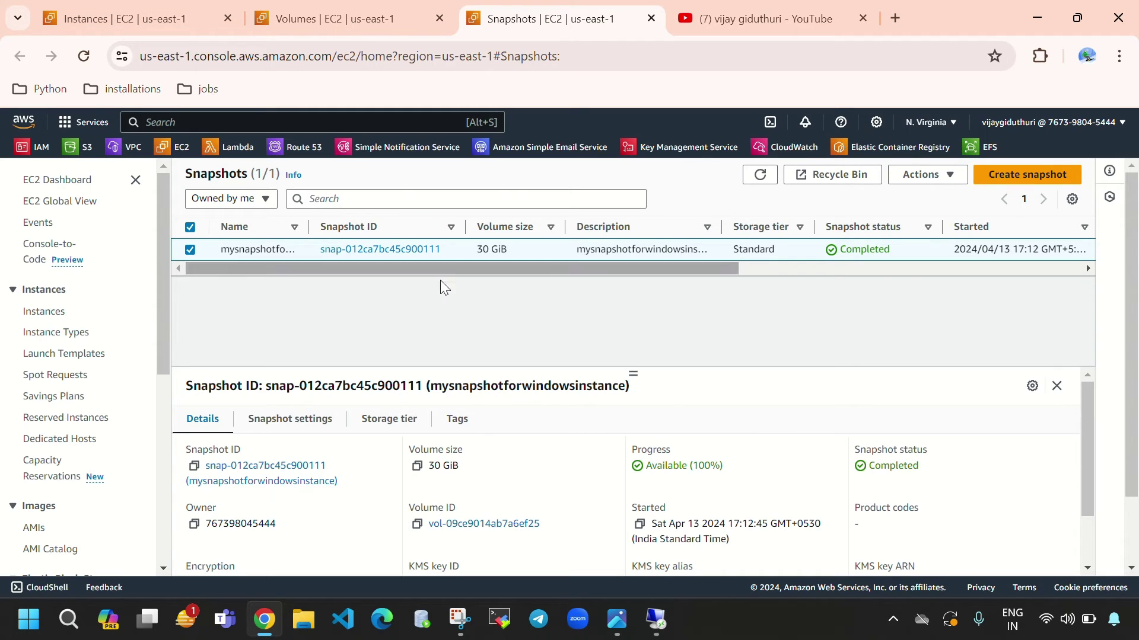
pyautogui.click(924, 177)
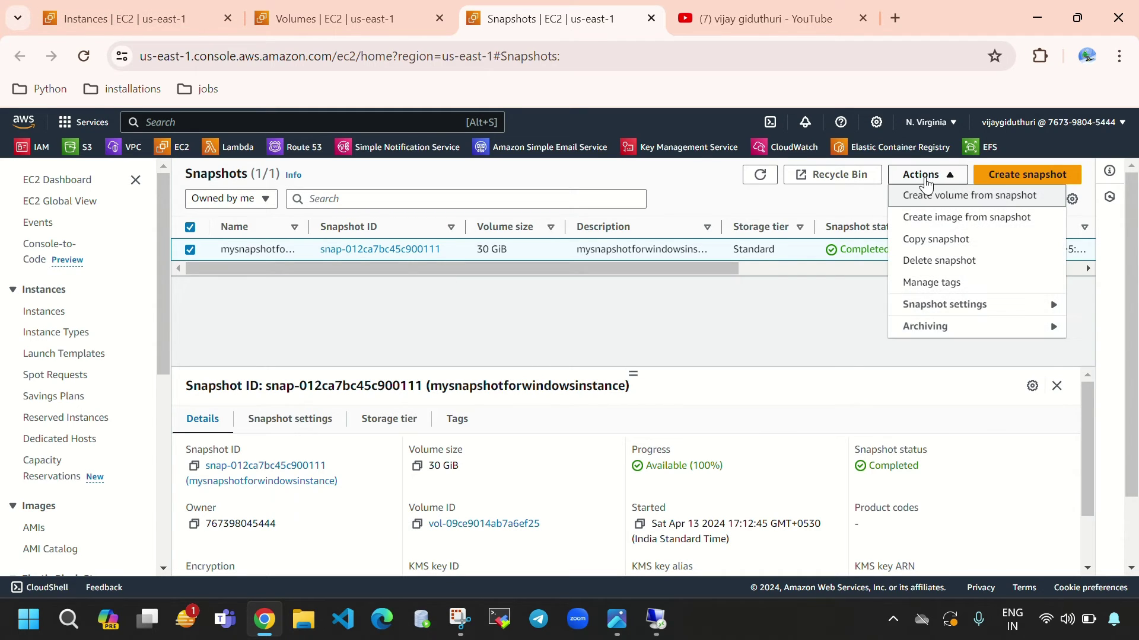
pyautogui.click(975, 195)
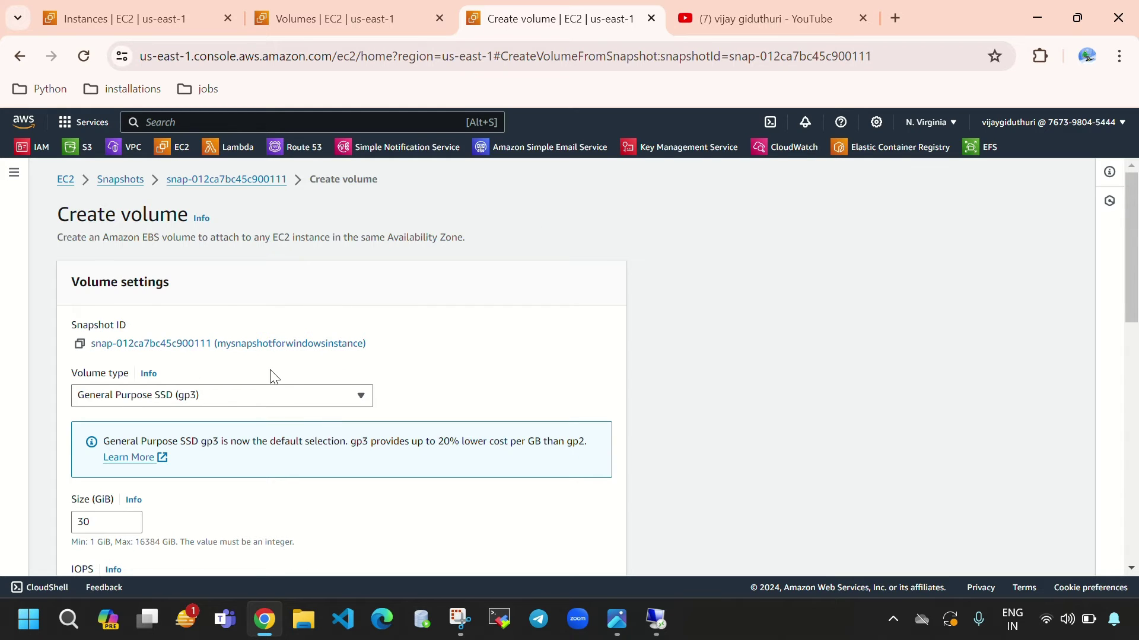
# Step: Review the volume settings and create the volume from the snapshot as General Purpose SSD (gp3) with a size of 30 GiB
pyautogui.click(282, 397)
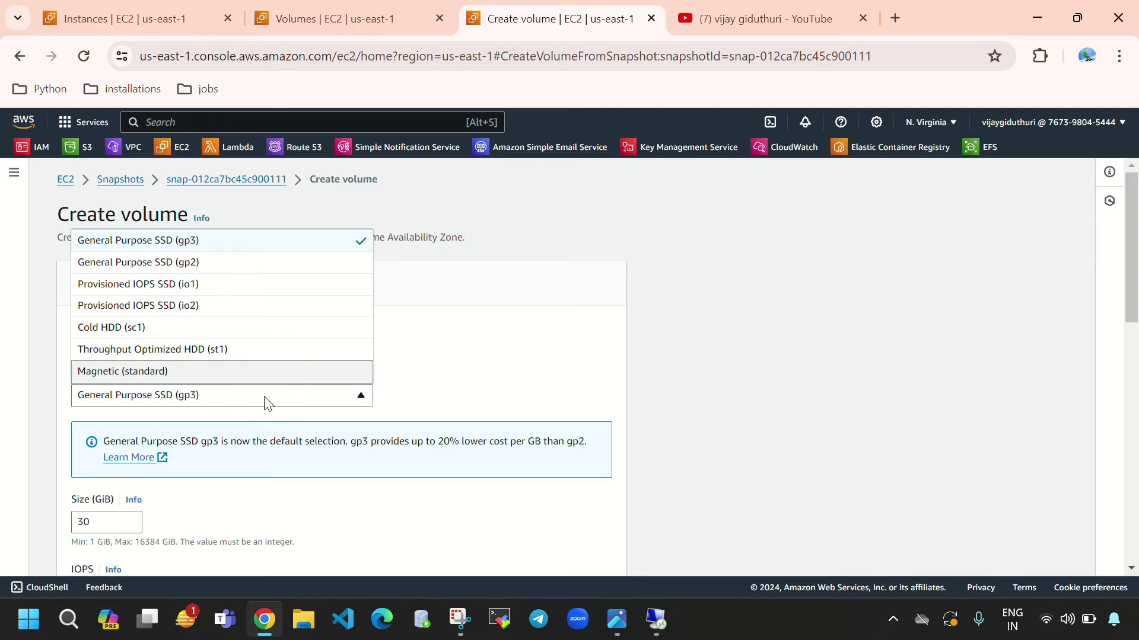
pyautogui.click(277, 425)
pyautogui.scroll(-2, 440, 412)
pyautogui.scroll(1, 423, 417)
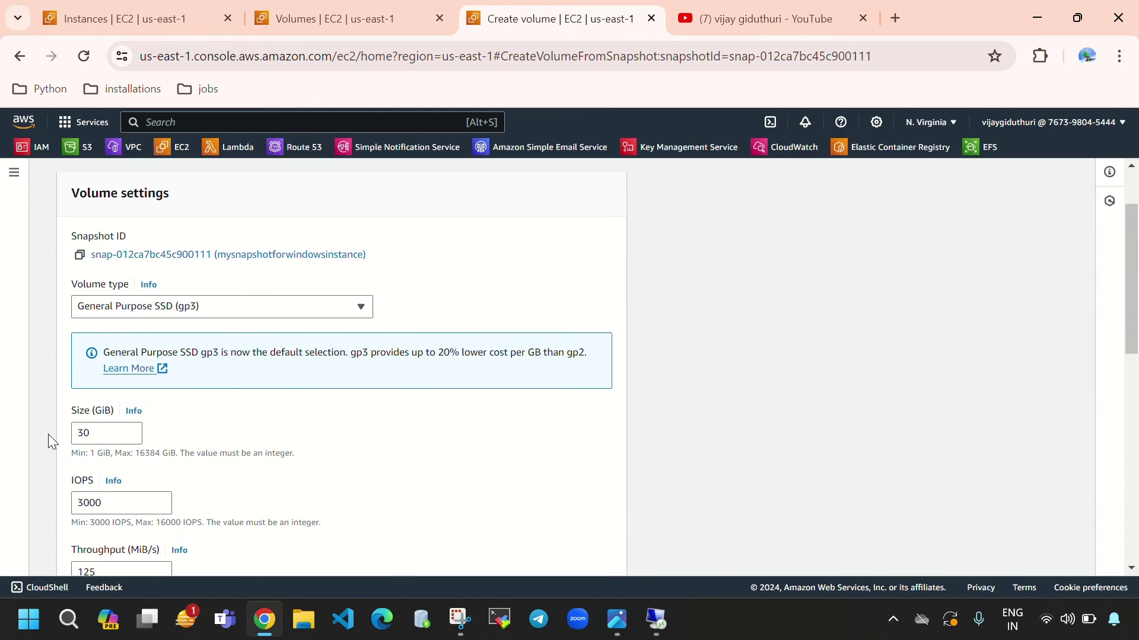
pyautogui.moveTo(113, 433); pyautogui.dragTo(78, 435)
pyautogui.scroll(-10, 390, 490)
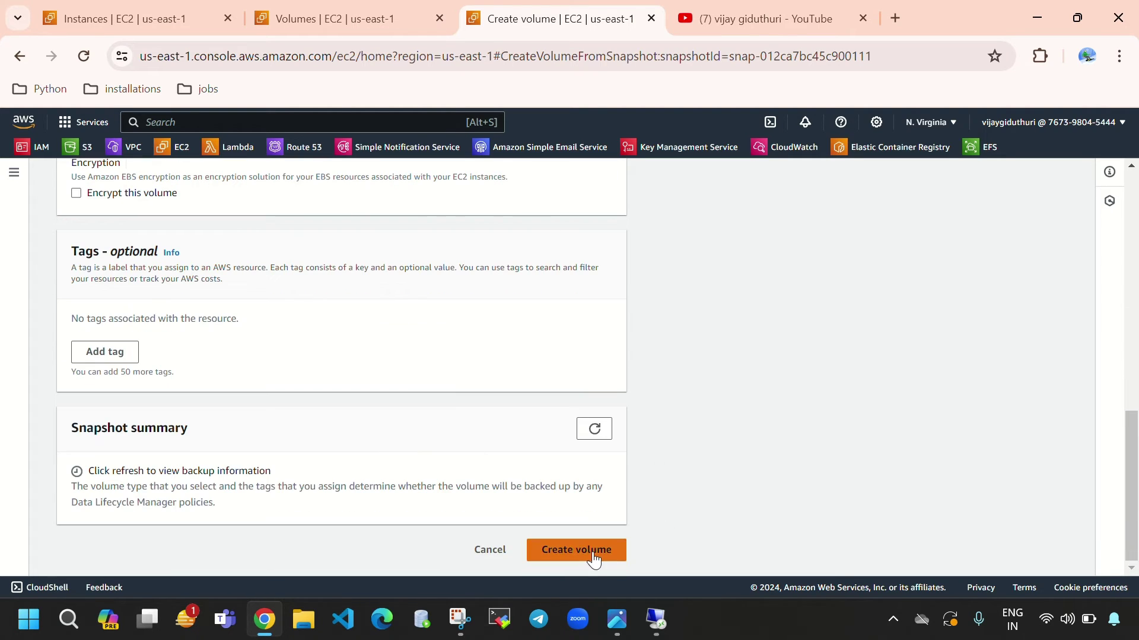
pyautogui.click(600, 552)
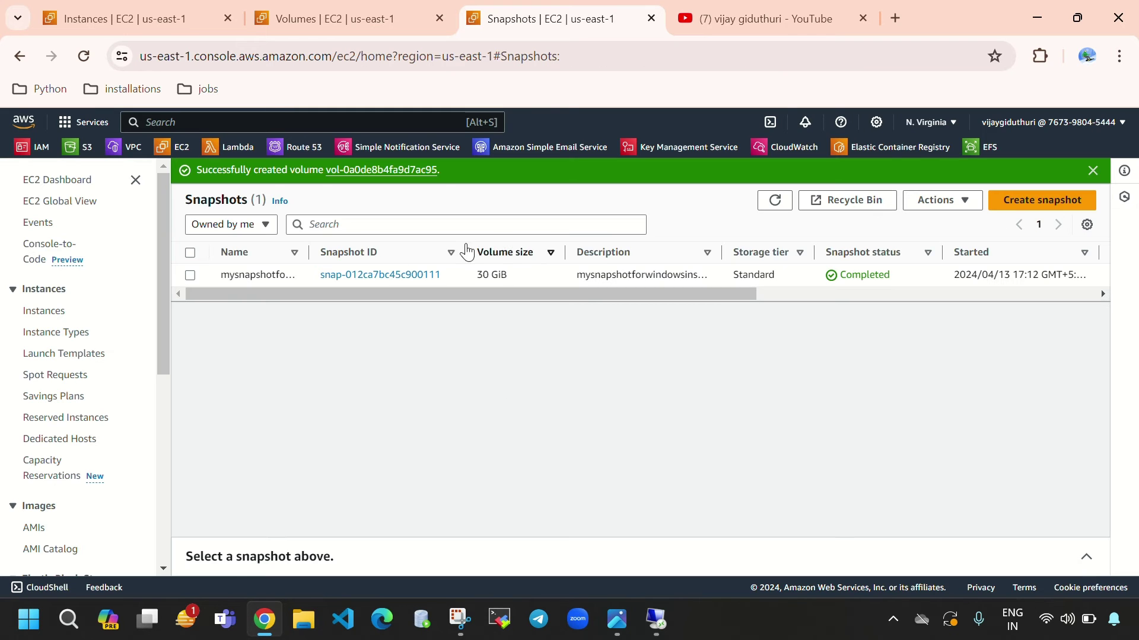
# Step: Refresh the Volumes list and compare the volume states of the new gp3 volume and windows-instance-2's gp2 volume
pyautogui.click(372, 7)
pyautogui.click(872, 174)
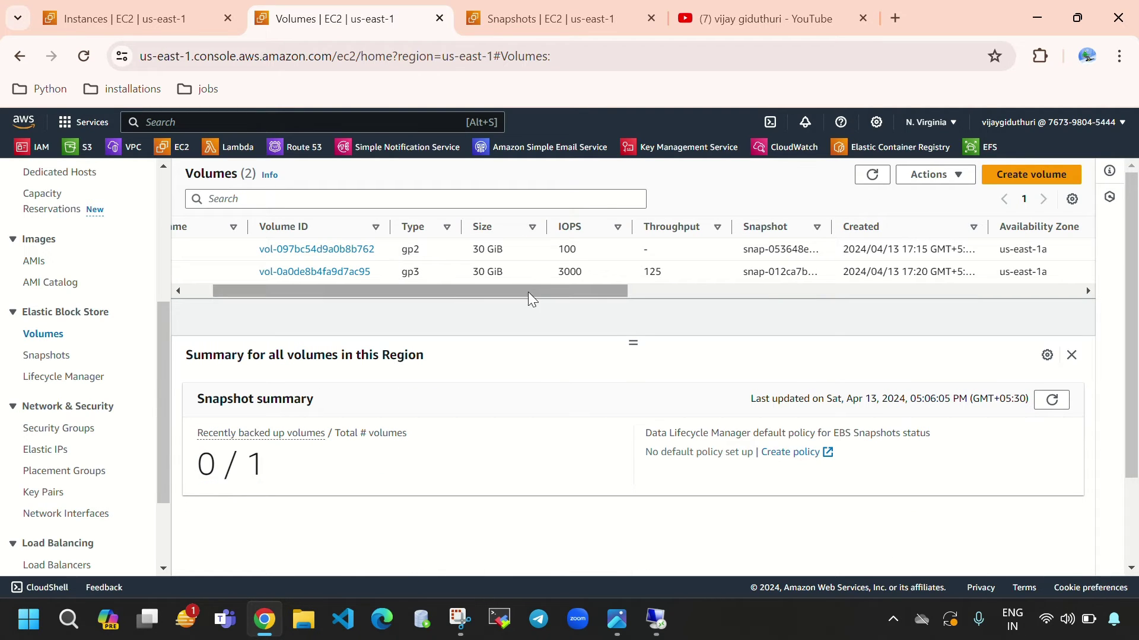
pyautogui.moveTo(454, 298); pyautogui.dragTo(332, 295)
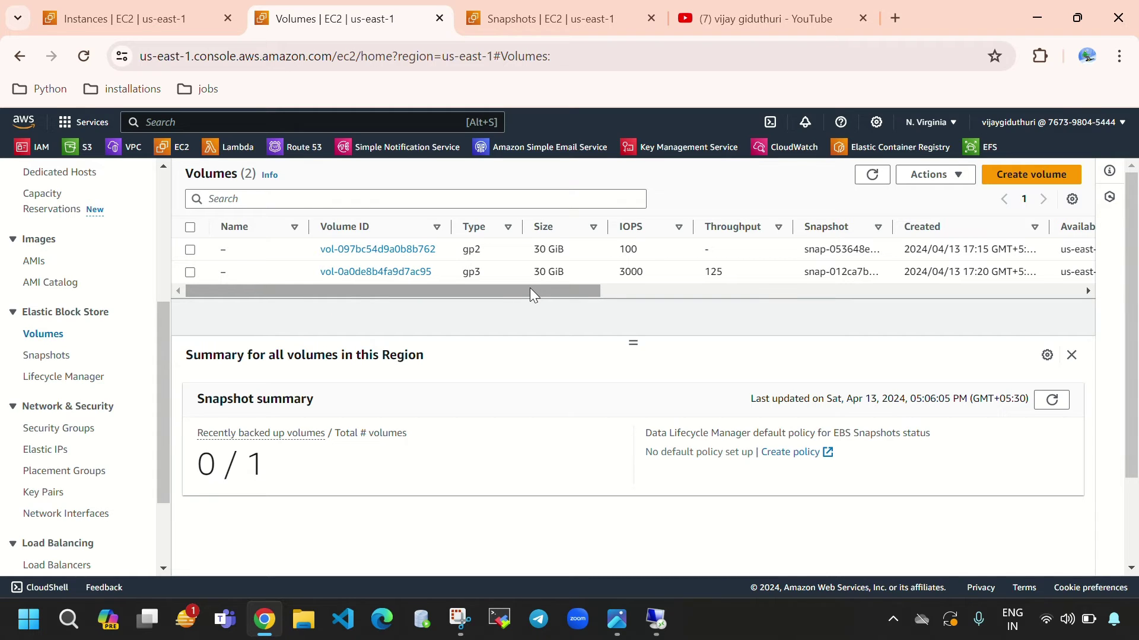
pyautogui.click(461, 276)
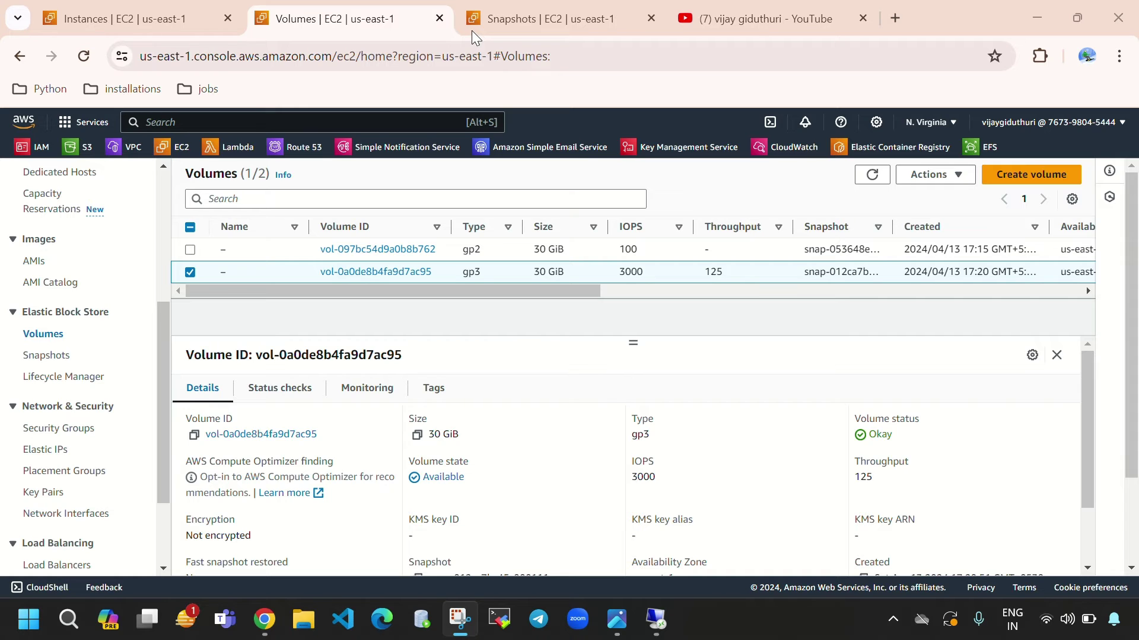
pyautogui.click(504, 271)
pyautogui.moveTo(513, 291); pyautogui.dragTo(452, 315)
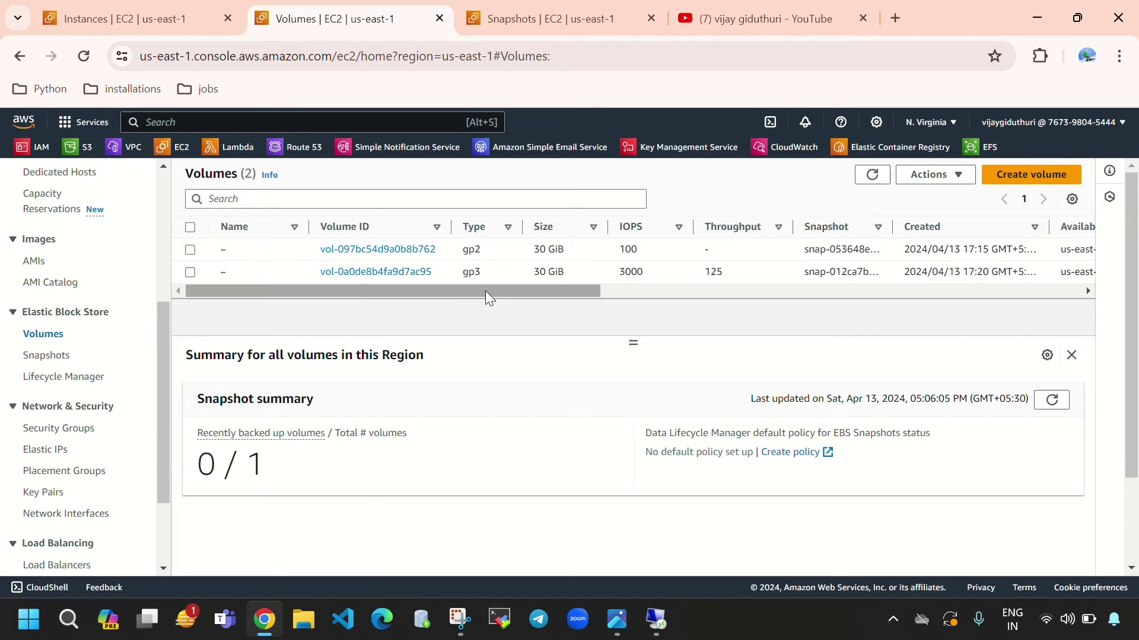
pyautogui.moveTo(486, 290); pyautogui.dragTo(666, 290)
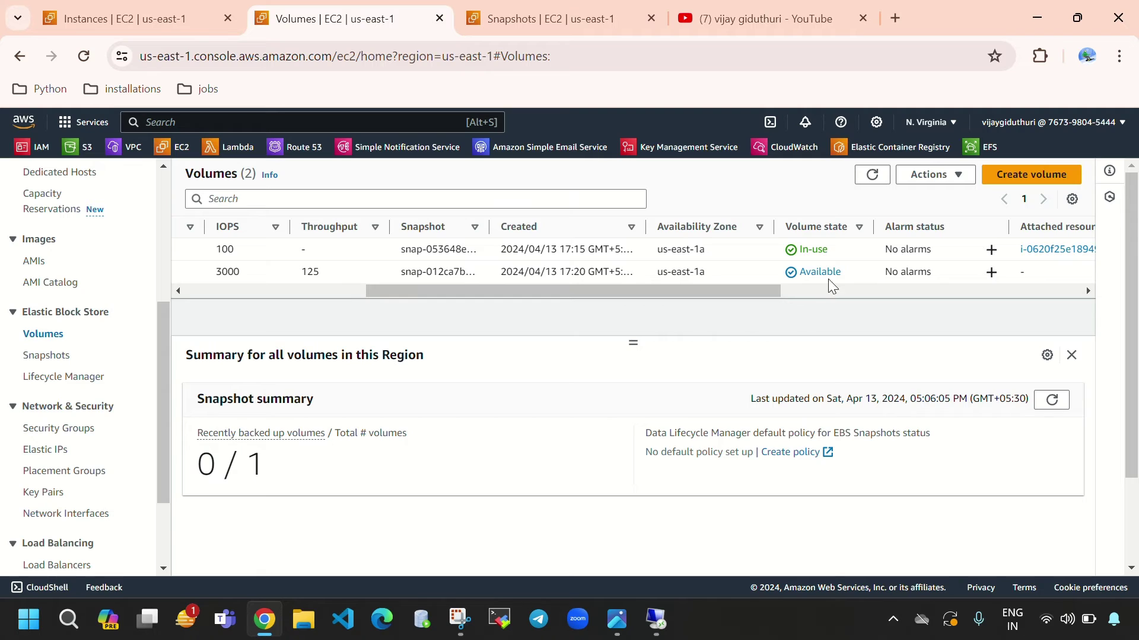
pyautogui.moveTo(833, 256); pyautogui.dragTo(796, 256)
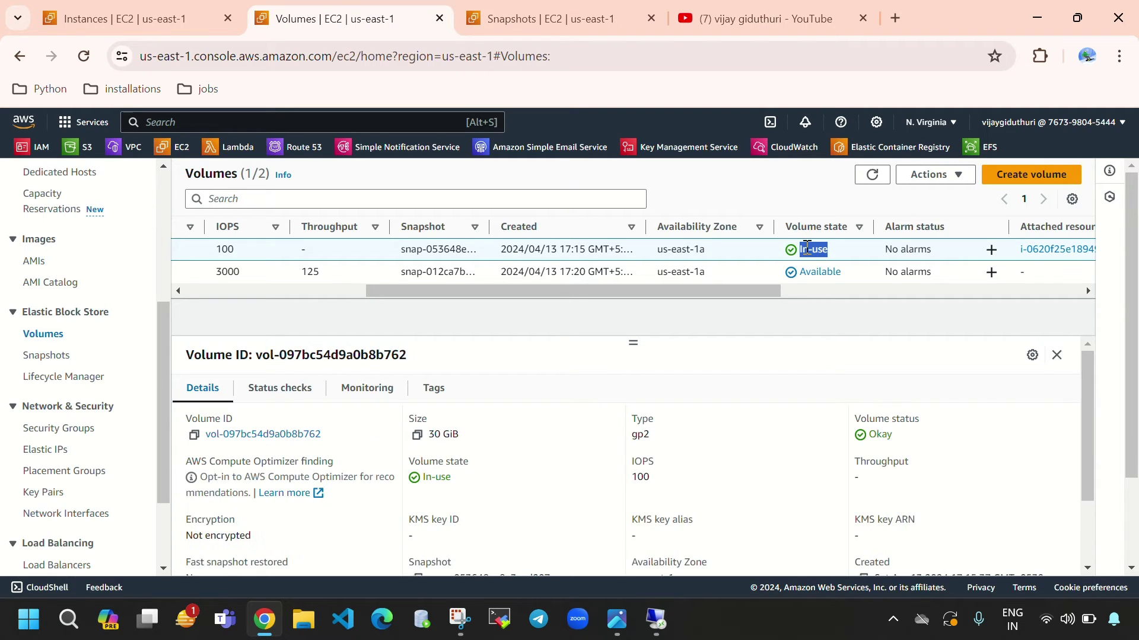
pyautogui.click(849, 272)
pyautogui.moveTo(852, 278); pyautogui.dragTo(801, 268)
# Step: Name the new gp3 volume windows-1-snapshot
pyautogui.moveTo(508, 287); pyautogui.dragTo(262, 290)
pyautogui.click(234, 274)
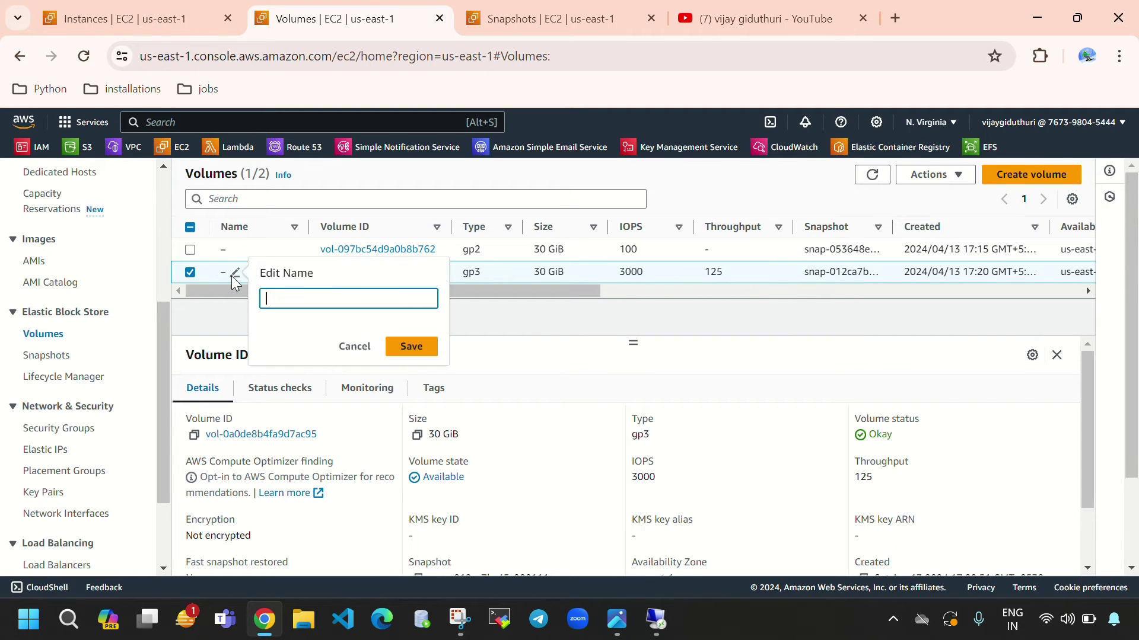
pyautogui.write('windows-1-snapshot')
pyautogui.click(395, 349)
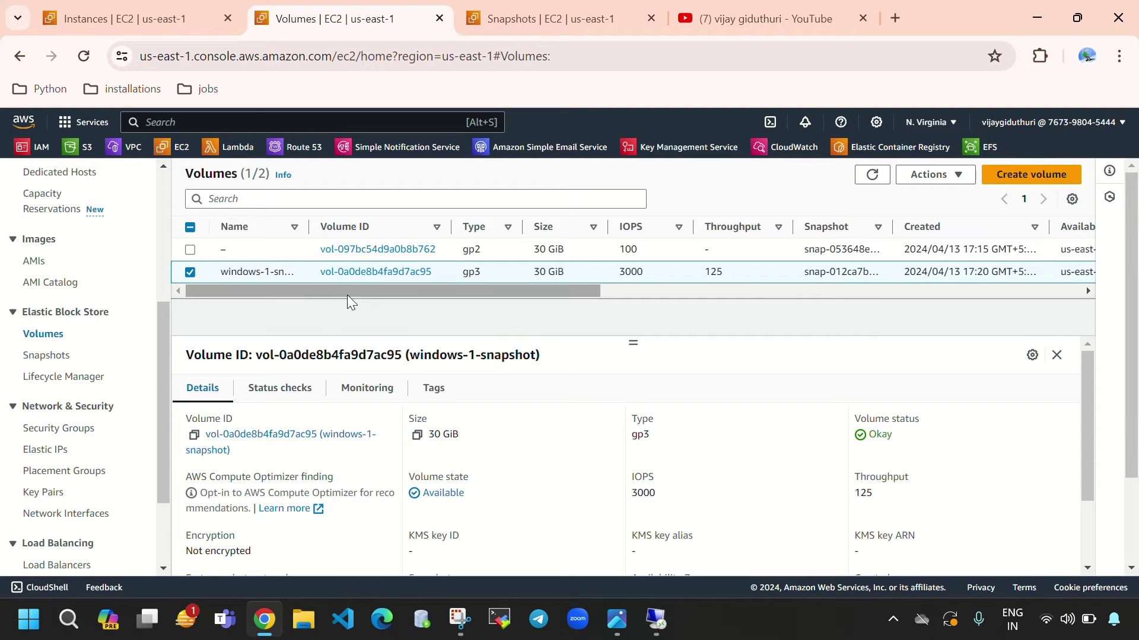
# Step: Compare windows-instance-2's entry in the Instances list with the new volume's availability zone and state in the Volumes list
pyautogui.moveTo(357, 290); pyautogui.dragTo(557, 287)
pyautogui.click(184, 8)
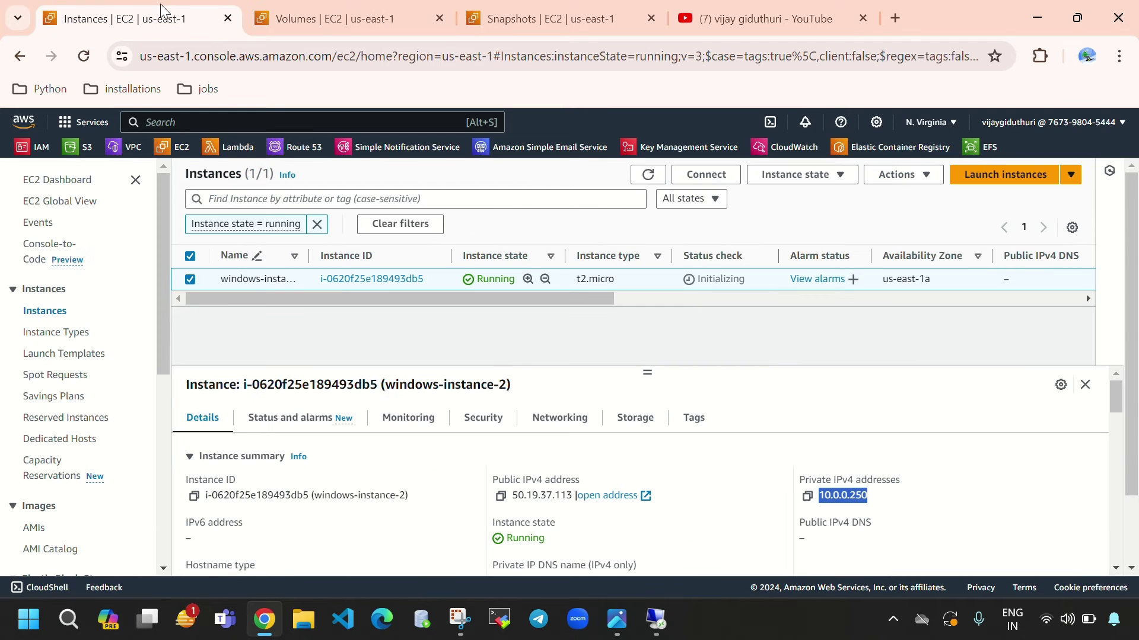
pyautogui.click(1073, 24)
pyautogui.click(611, 77)
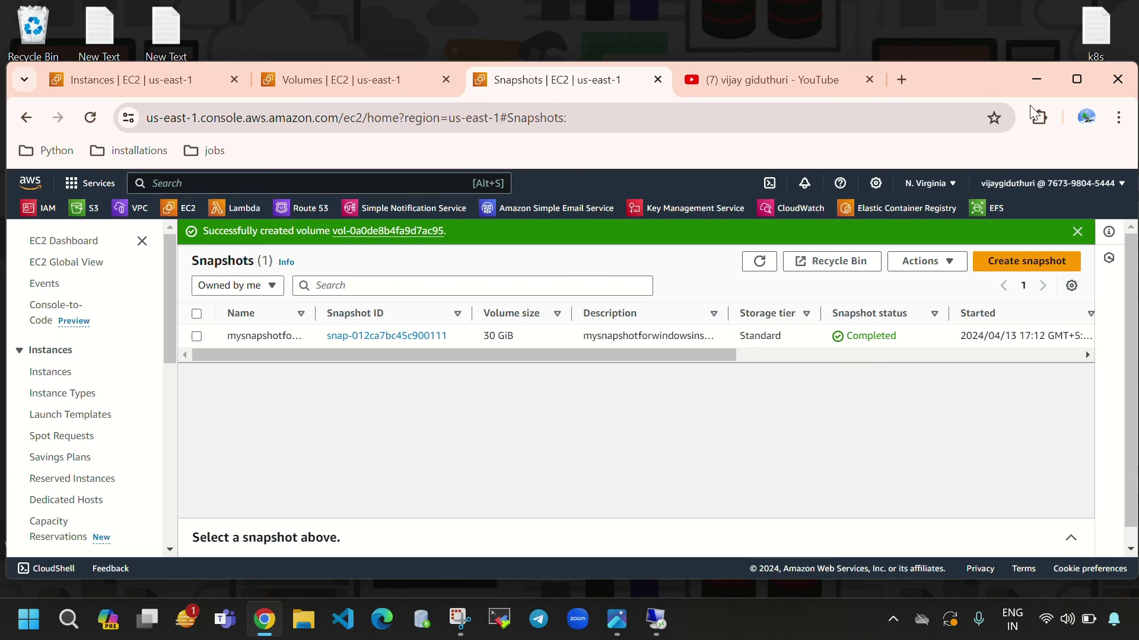
pyautogui.click(332, 79)
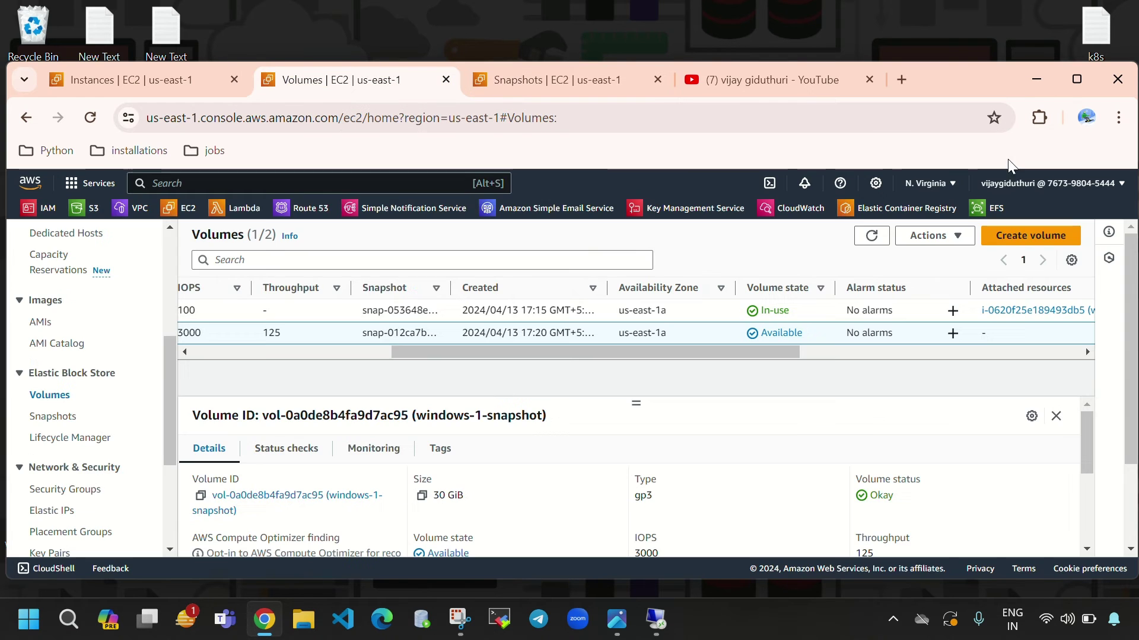
pyautogui.click(1077, 79)
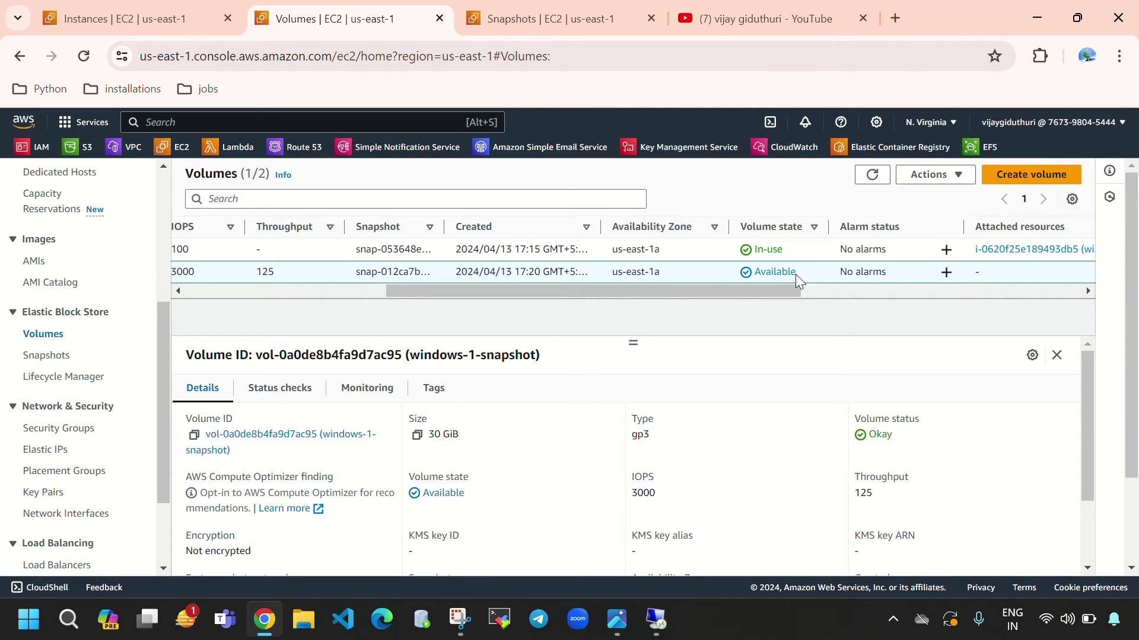
# Step: Attach the windows-1-snapshot volume to windows-instance-2 under a recommended data-volume device name and check its volume state
pyautogui.moveTo(728, 292); pyautogui.dragTo(448, 294)
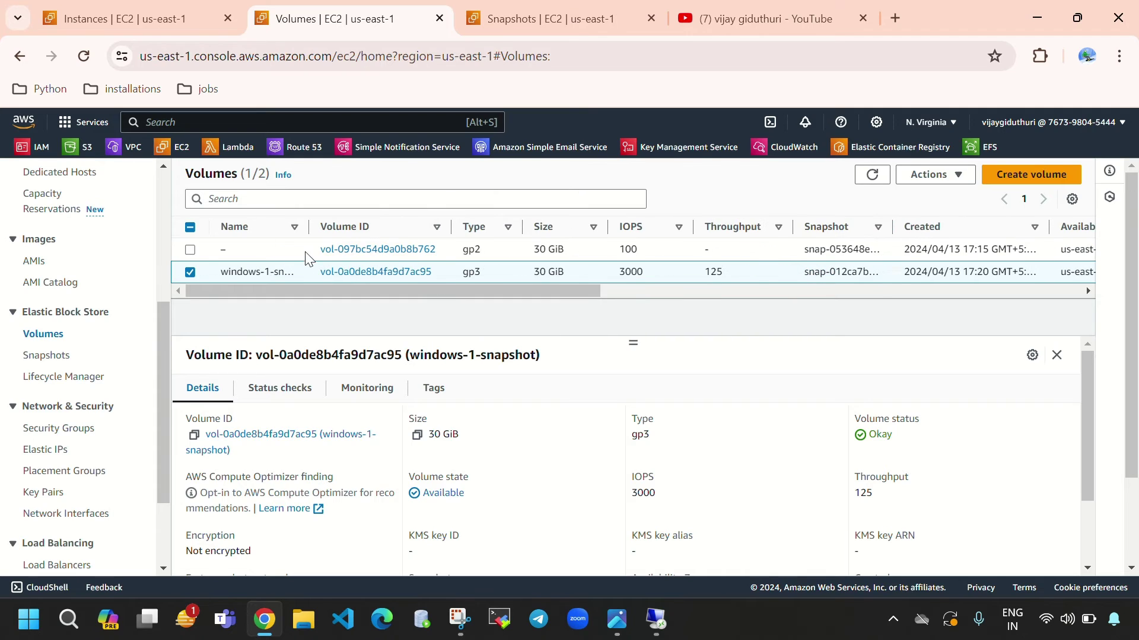
pyautogui.click(940, 175)
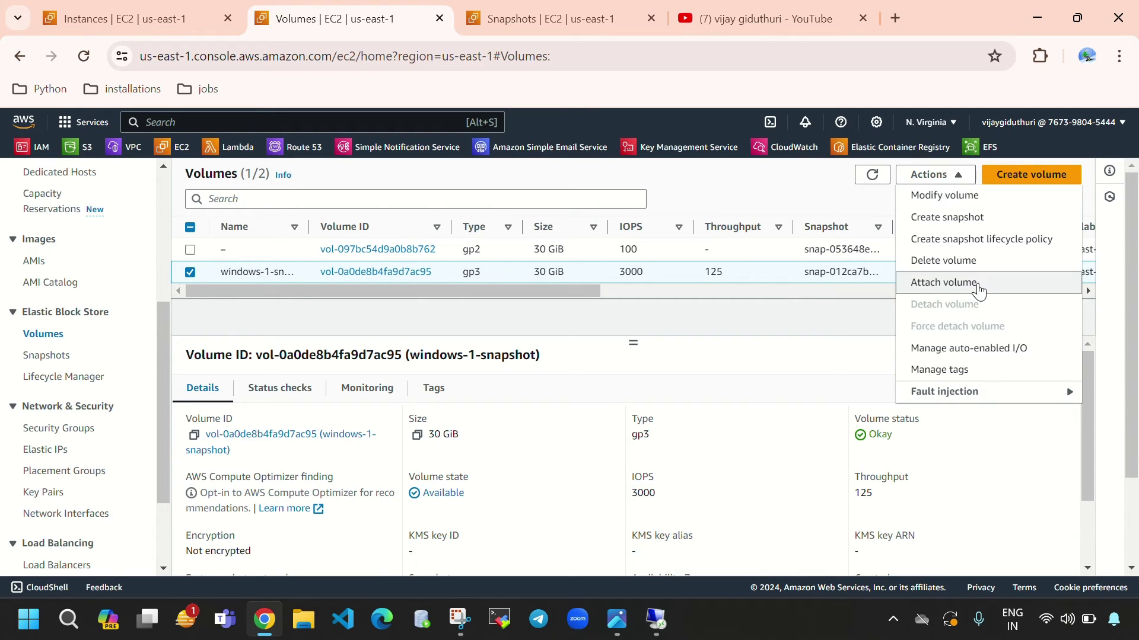
pyautogui.click(978, 284)
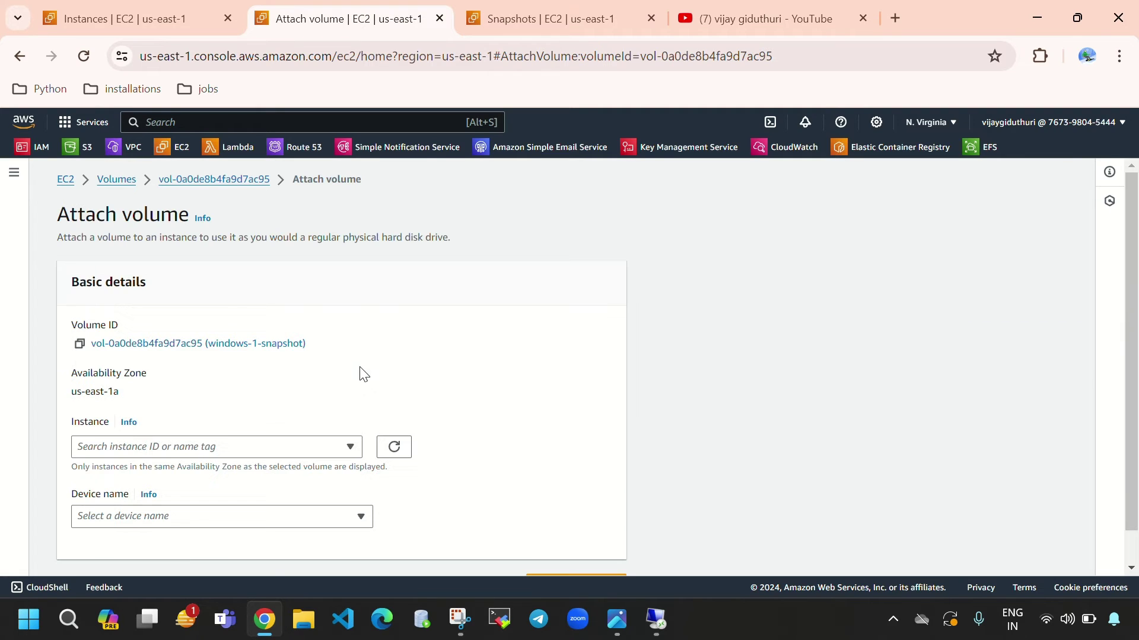
pyautogui.click(251, 449)
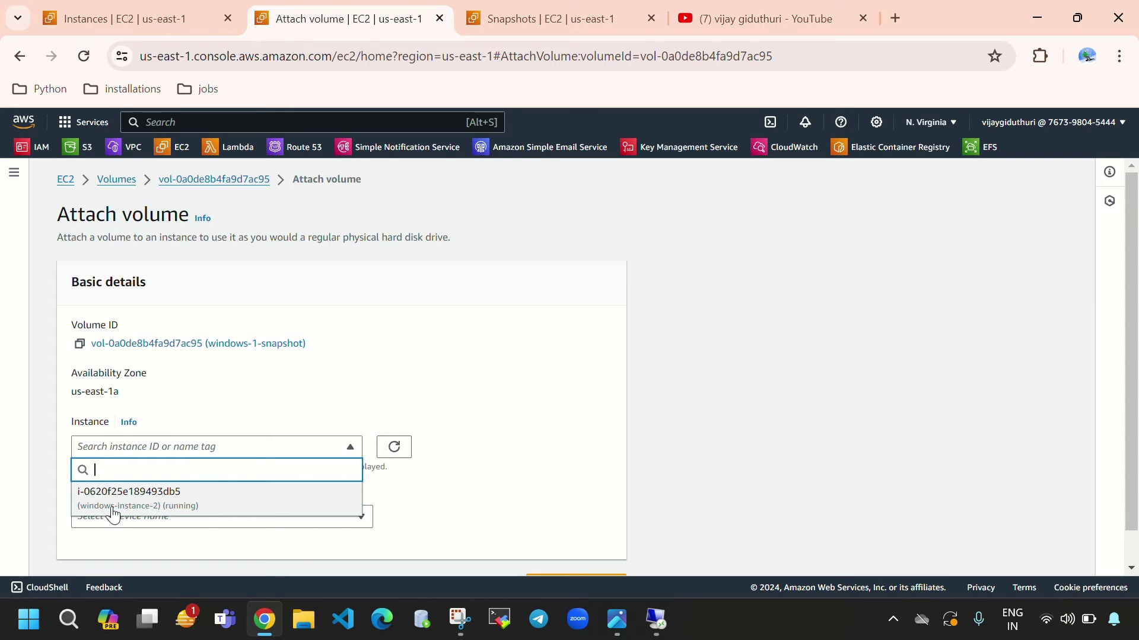
pyautogui.click(90, 512)
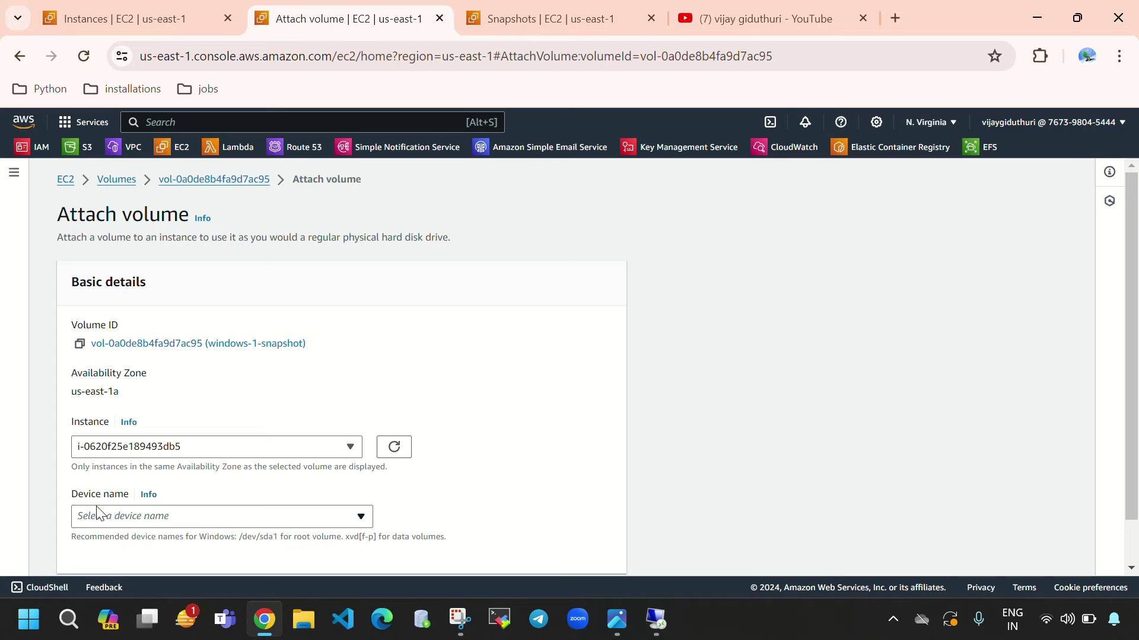
pyautogui.scroll(-1, 136, 492)
pyautogui.click(189, 467)
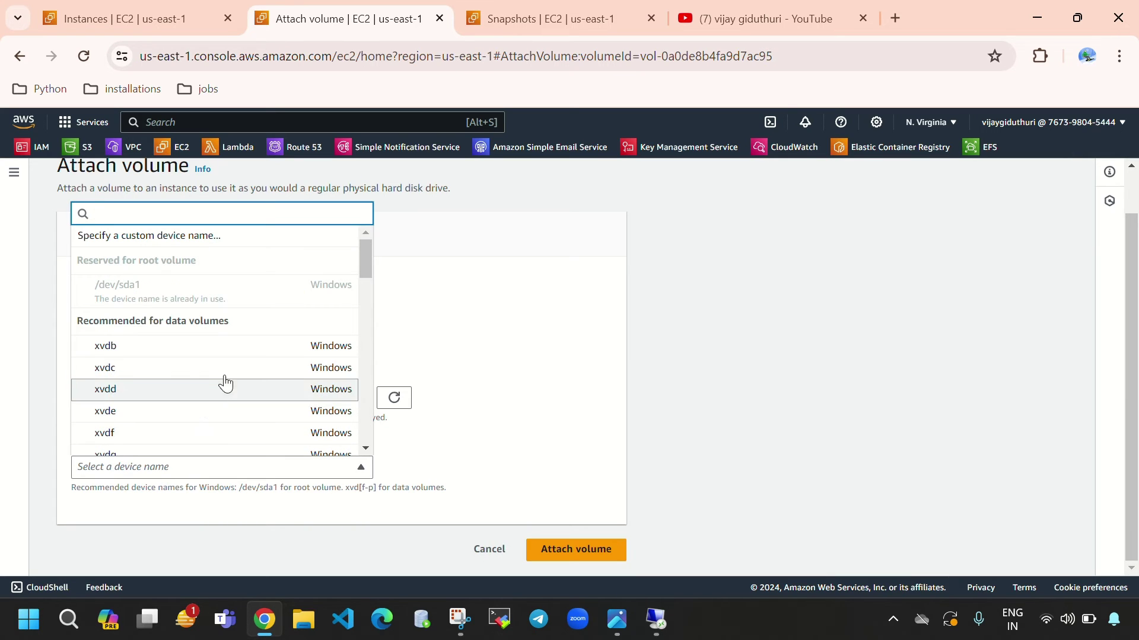
pyautogui.click(198, 356)
pyautogui.click(578, 551)
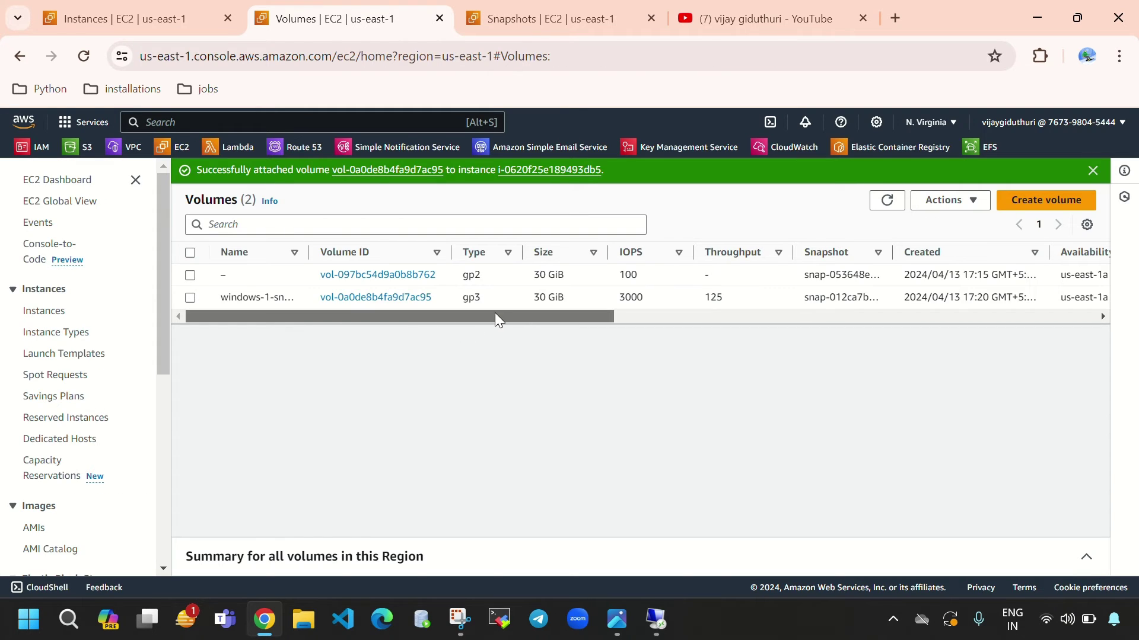
pyautogui.moveTo(495, 314); pyautogui.dragTo(666, 302)
pyautogui.moveTo(854, 299); pyautogui.dragTo(834, 306)
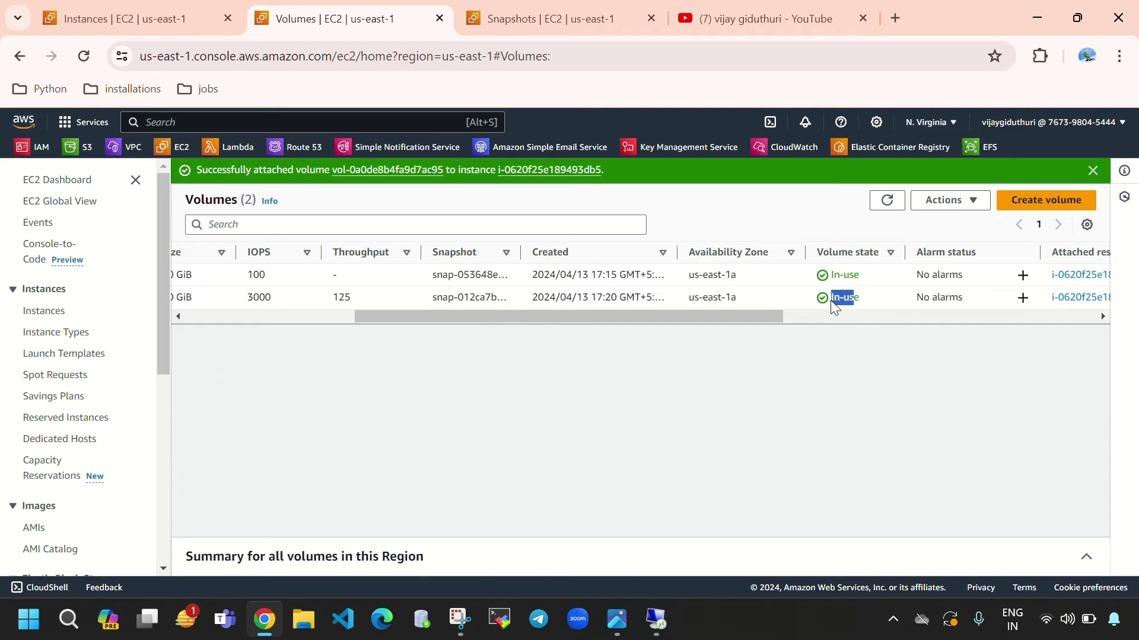
# Step: Switch to windows-instance-2's Remote Desktop session and activate the Windows search
pyautogui.click(656, 619)
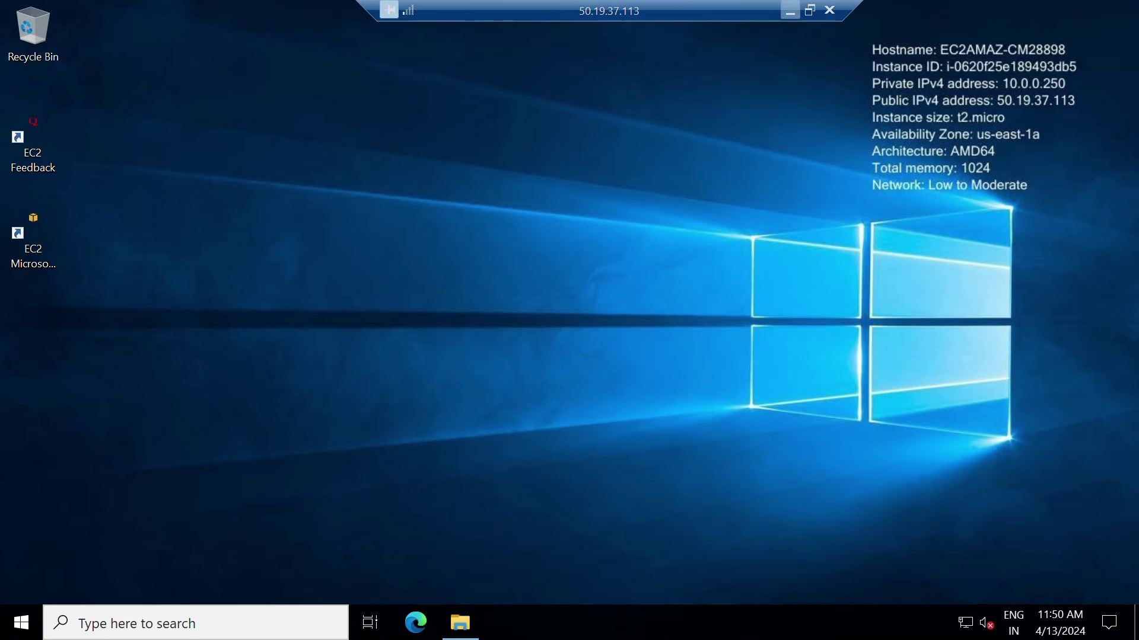
pyautogui.click(260, 617)
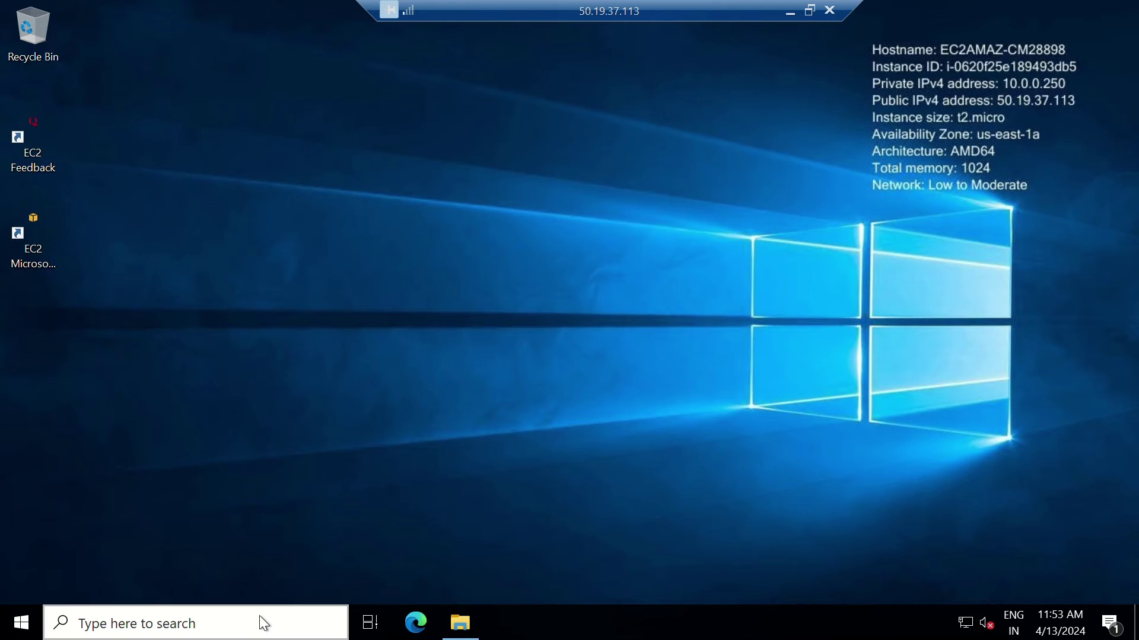
pyautogui.write('reate')
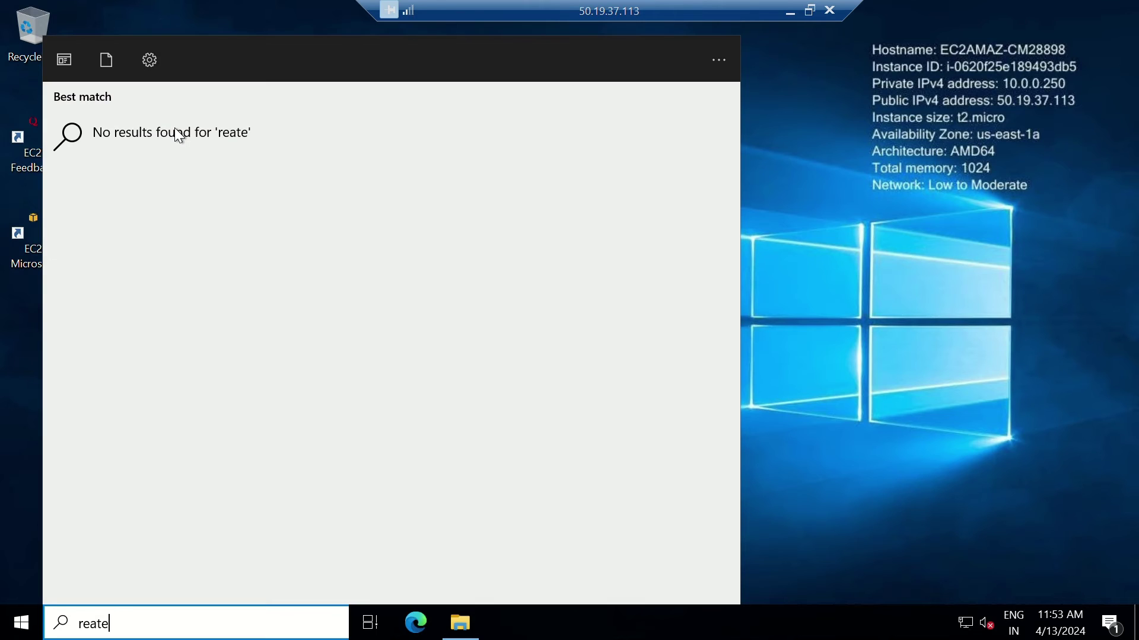
pyautogui.press('BackSpace')
pyautogui.press('BackSpace')
pyautogui.press('BackSpace')
pyautogui.press('BackSpace')
pyautogui.press('BackSpace')
# Step: Search Windows for "create", open Create and format hard disk partitions, and check why Disk 1 is offline
pyautogui.write('create')
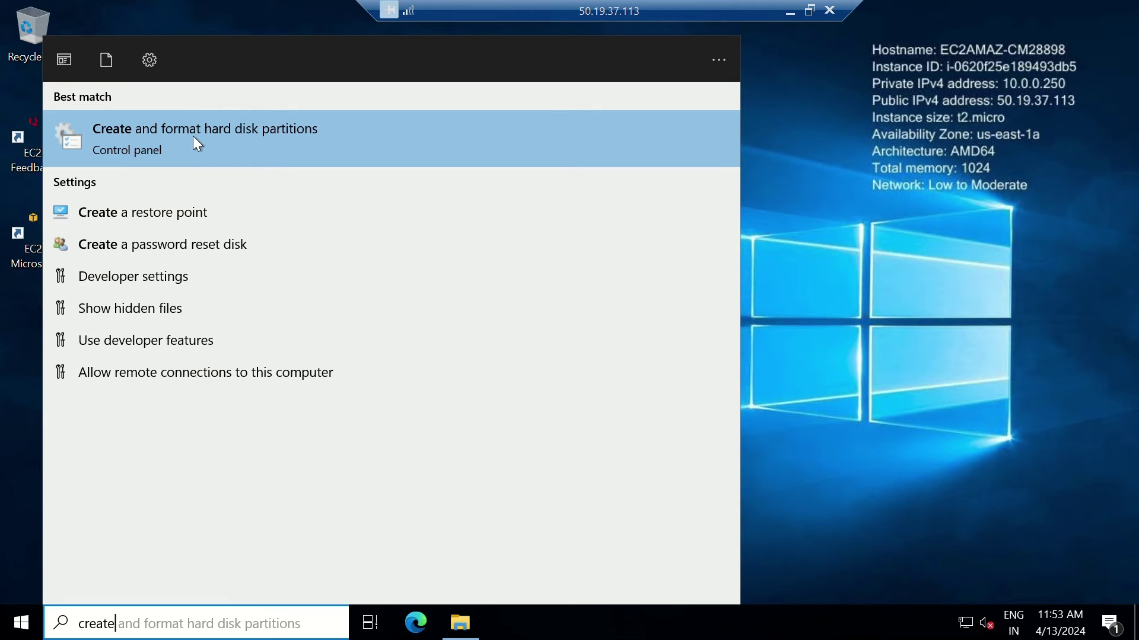
pyautogui.click(259, 138)
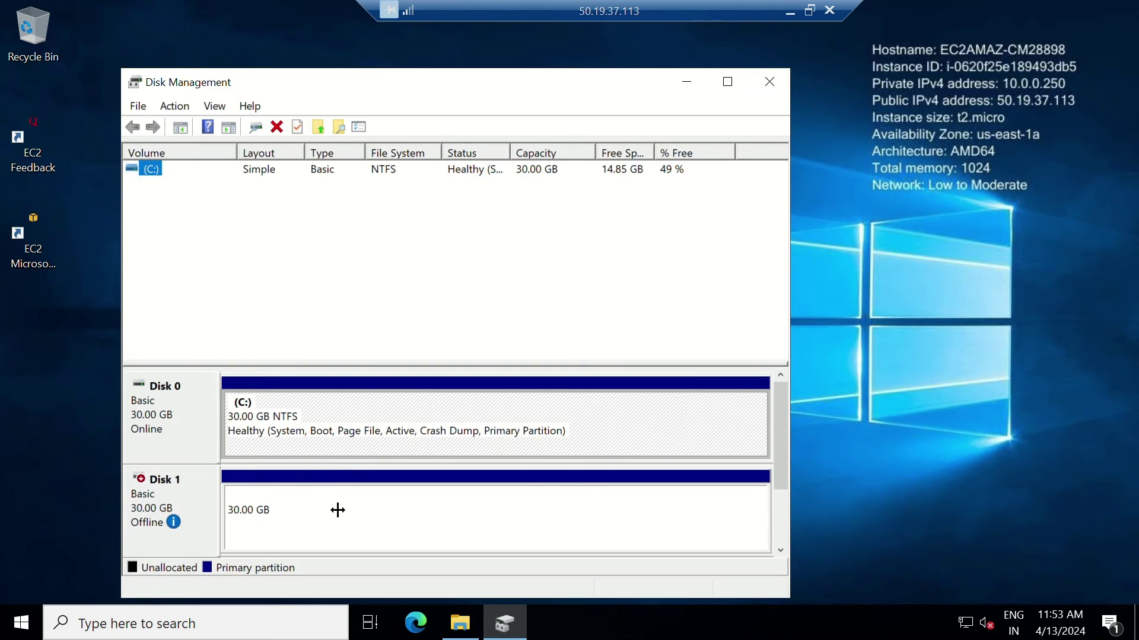
pyautogui.moveTo(147, 525)
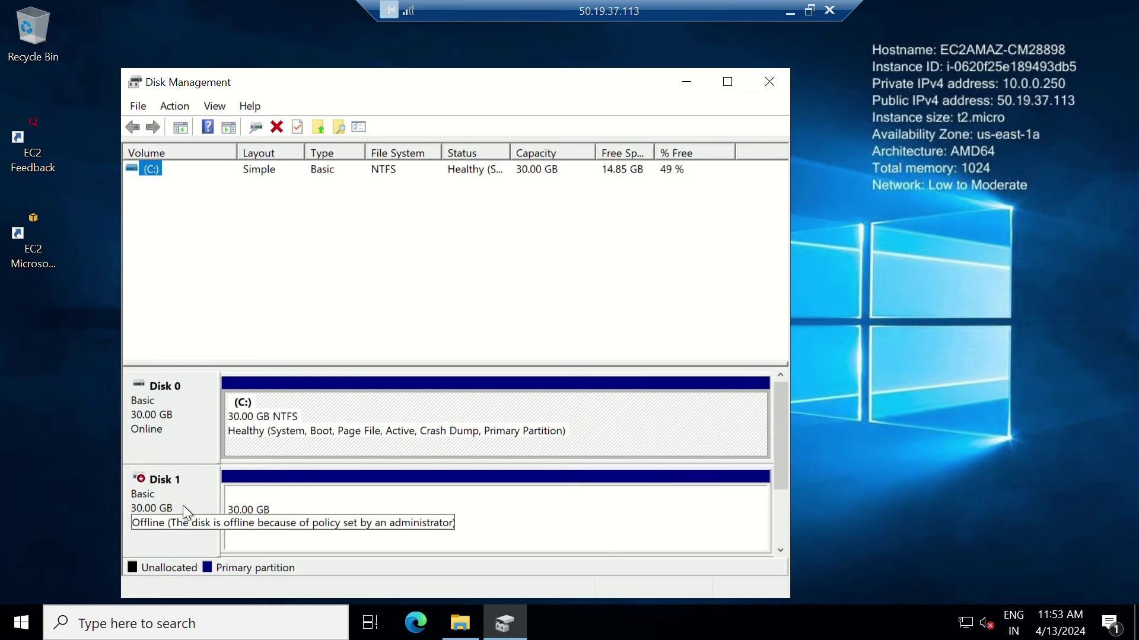
# Step: Minimize the Remote Desktop session and force detach the windows-1-snapshot volume in the EC2 console, confirming with "detach"
pyautogui.click(796, 15)
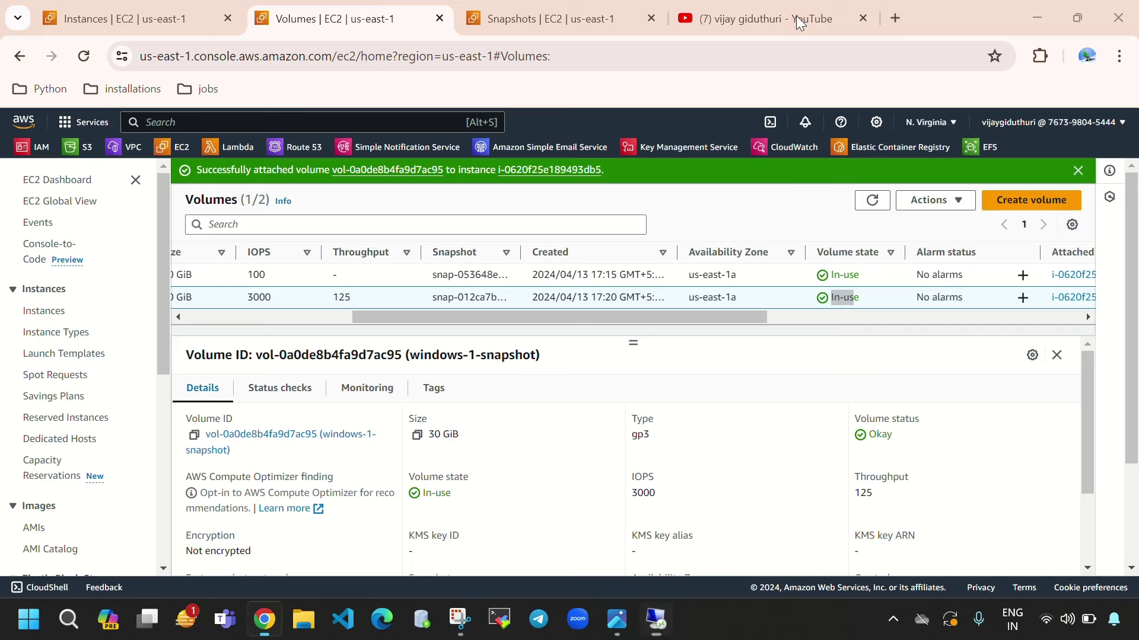
pyautogui.click(261, 318)
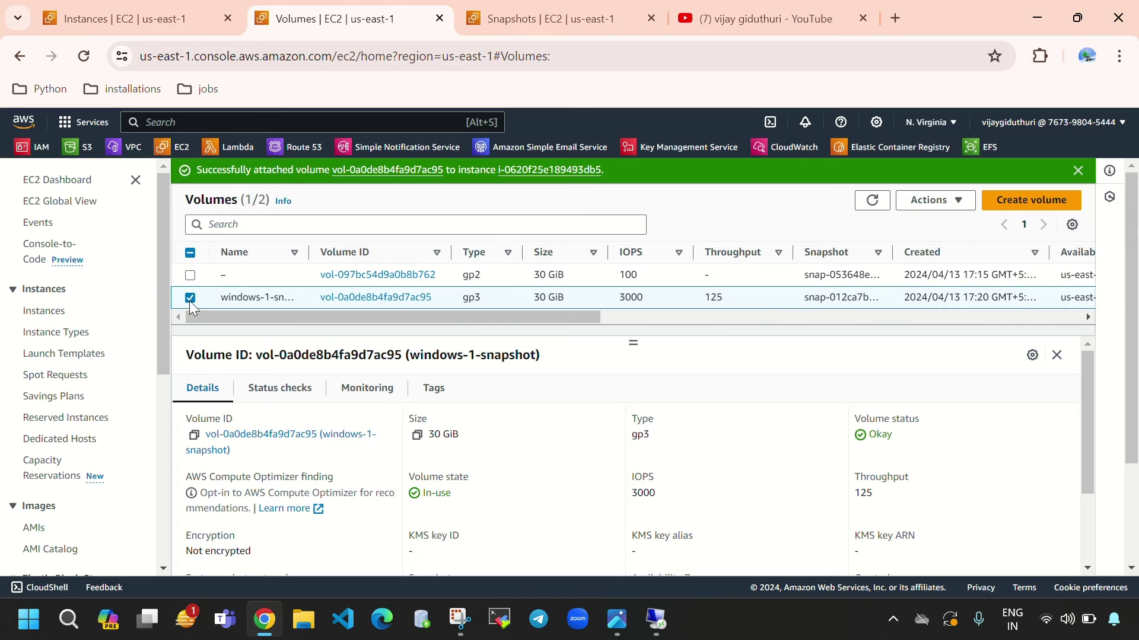
pyautogui.click(919, 201)
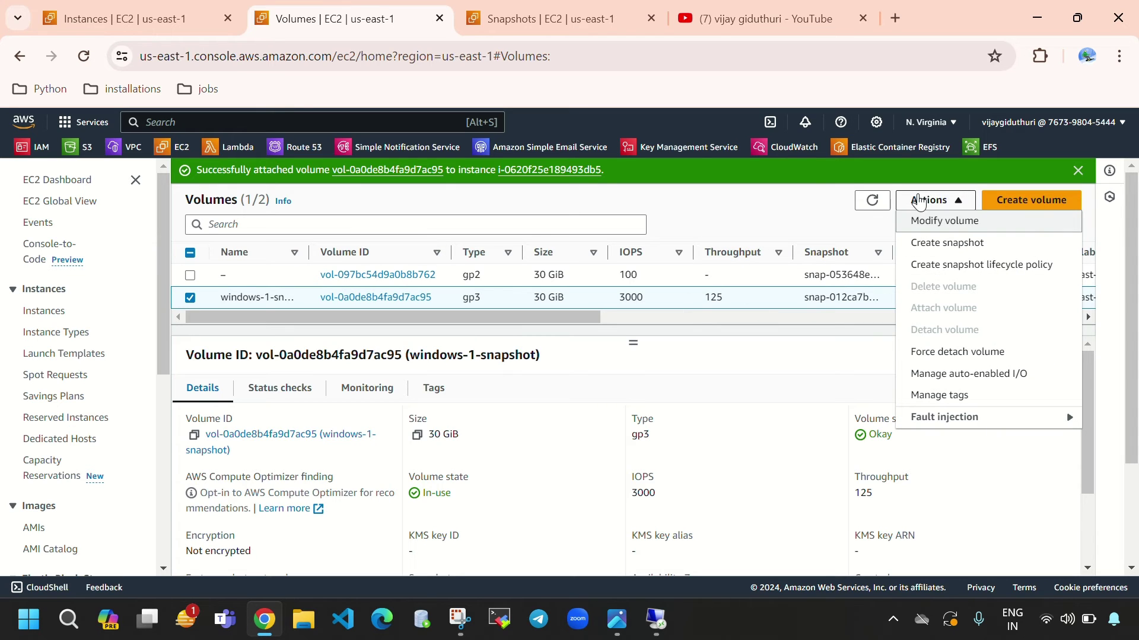
pyautogui.click(935, 352)
pyautogui.click(490, 423)
pyautogui.write('detach')
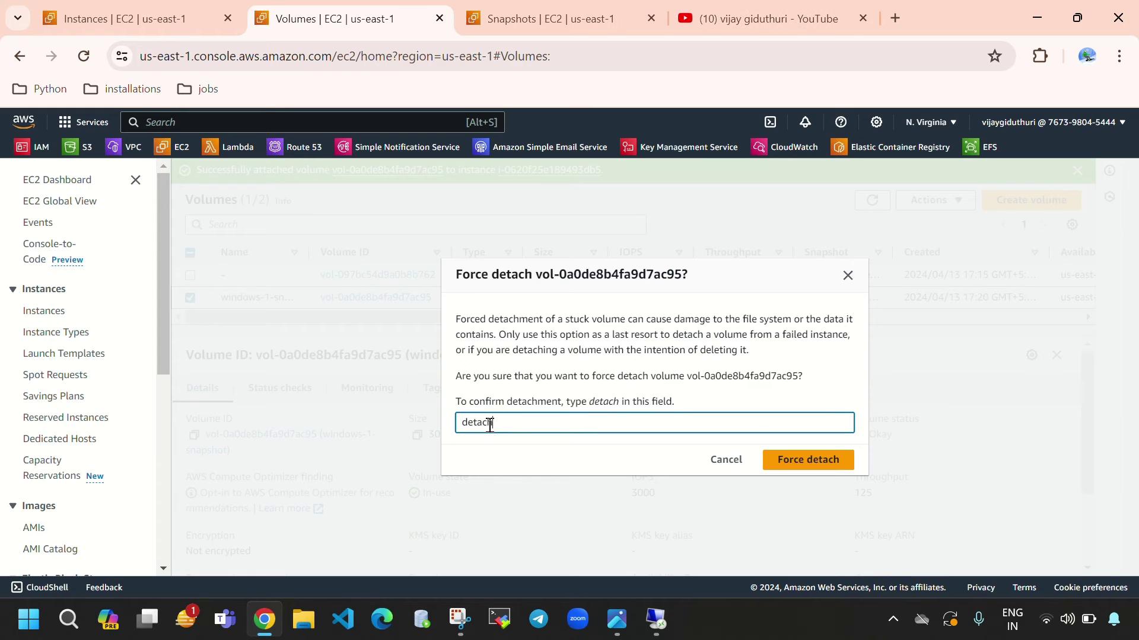
pyautogui.press('Return')
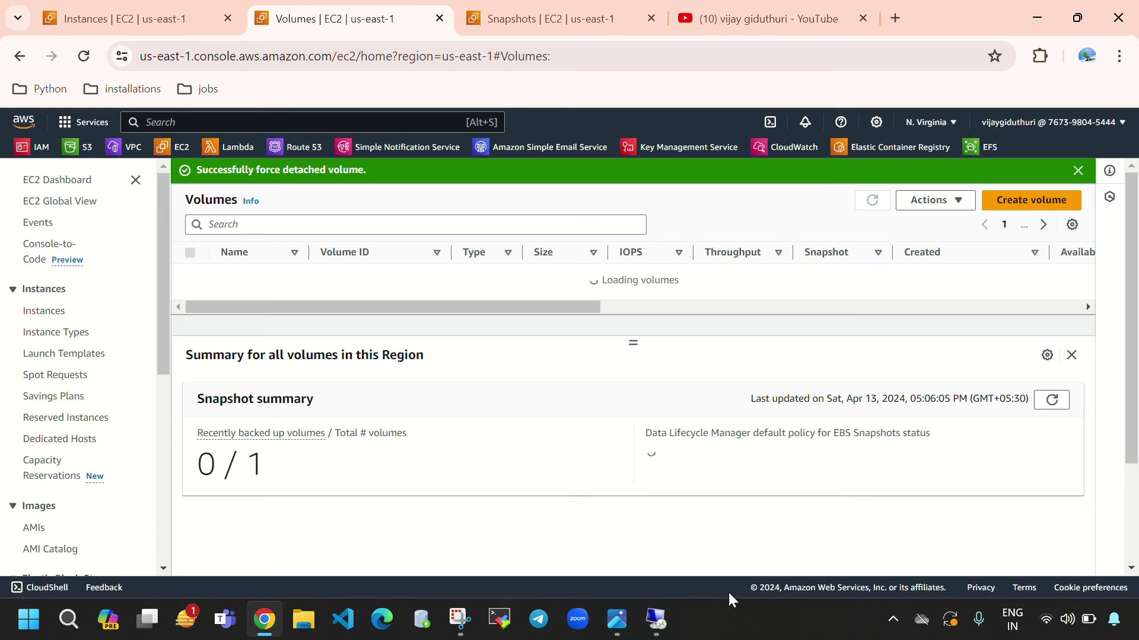
# Step: Check the disk list in the Remote Desktop session, and attach the windows-1-snapshot volume to windows-instance-2 with device name xvdb in the EC2 console
pyautogui.click(655, 620)
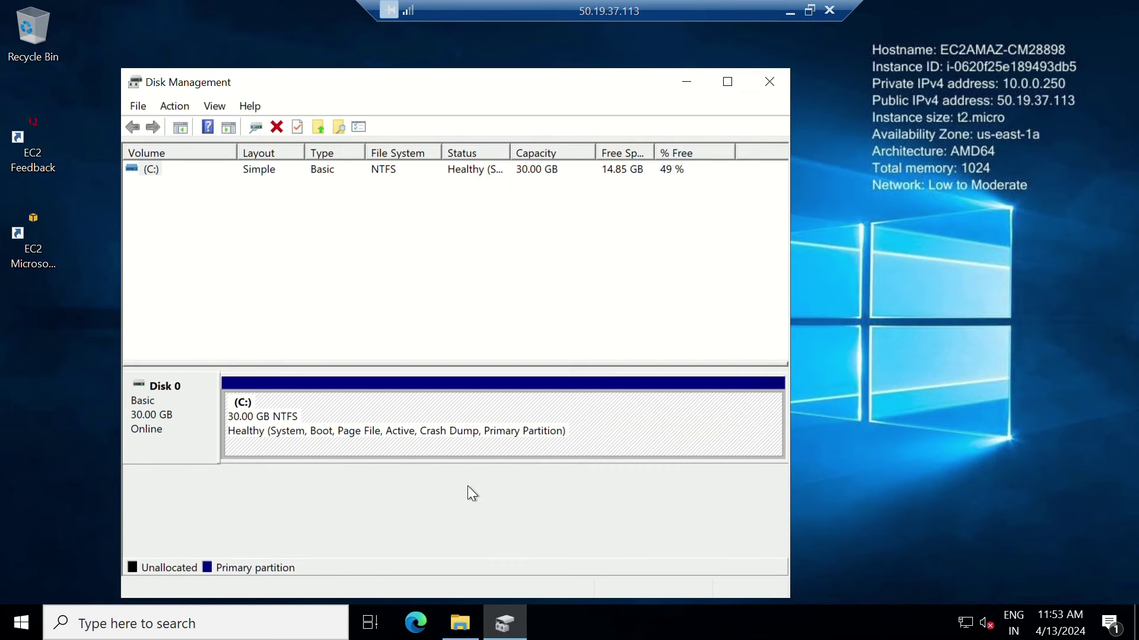
pyautogui.click(790, 11)
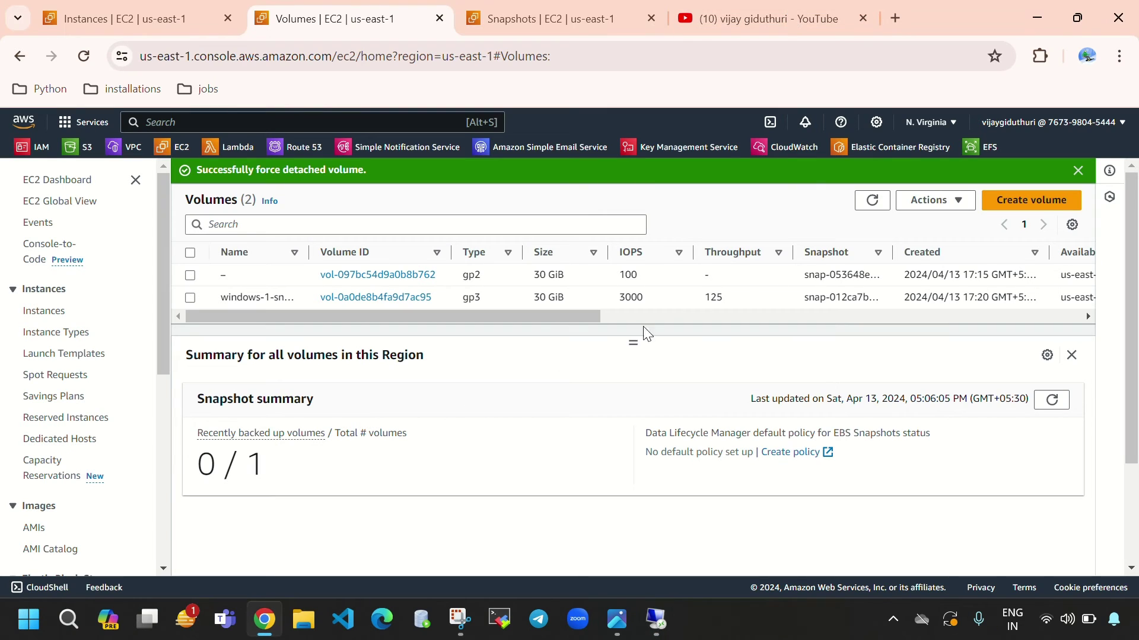
pyautogui.click(190, 297)
pyautogui.click(910, 208)
pyautogui.click(986, 308)
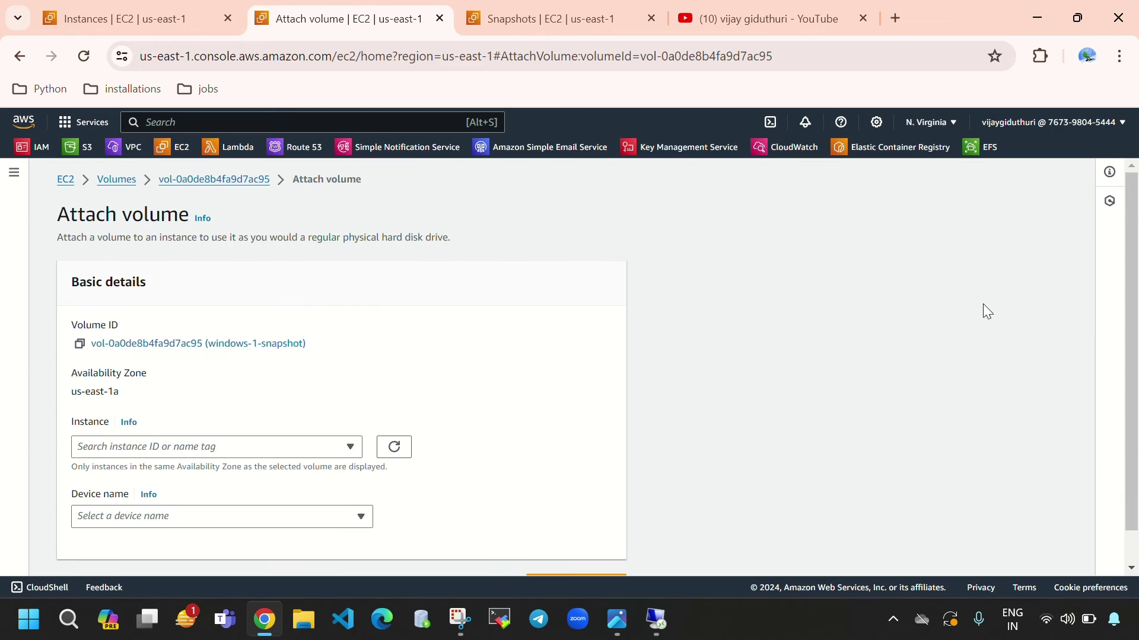
pyautogui.click(312, 450)
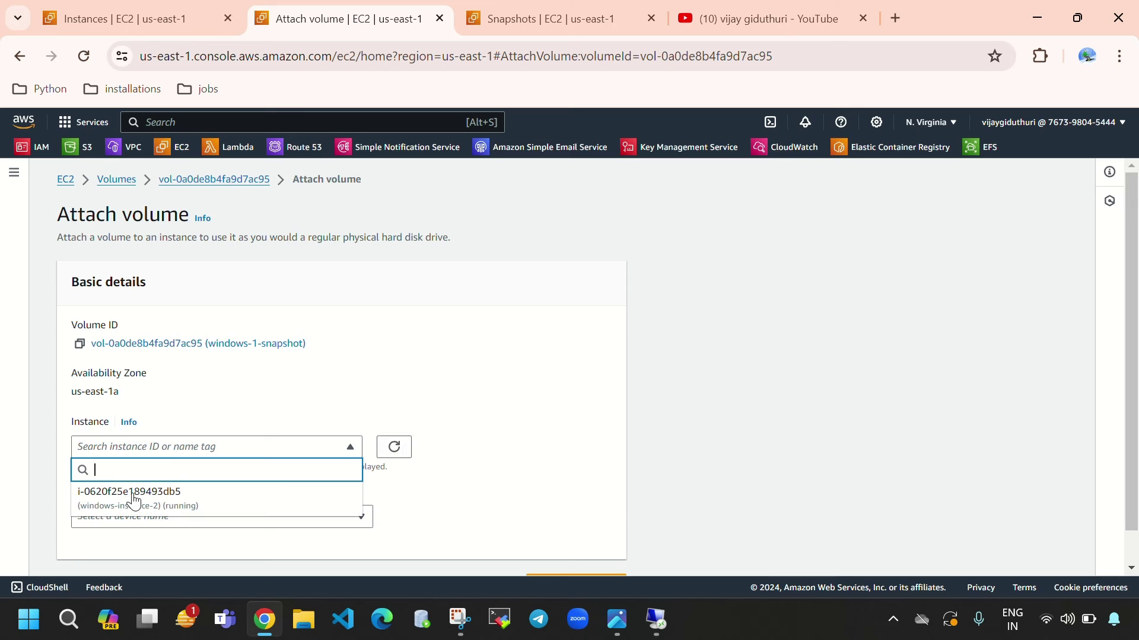
pyautogui.click(135, 499)
pyautogui.scroll(-1, 231, 456)
pyautogui.click(223, 472)
pyautogui.click(149, 346)
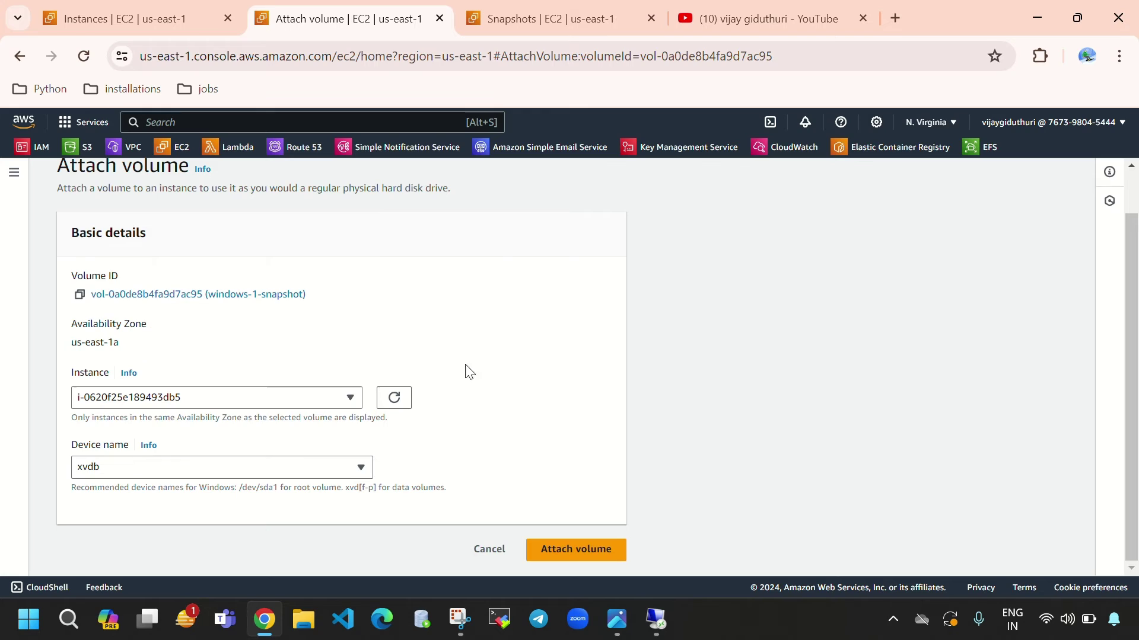
pyautogui.click(578, 550)
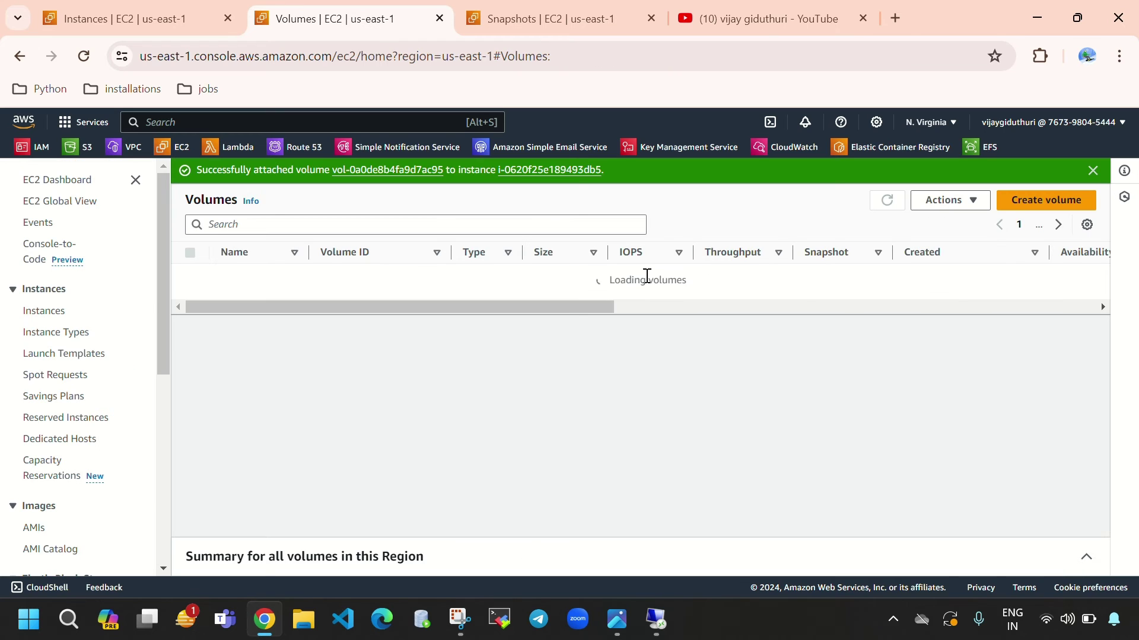
# Step: Return to windows-instance-2's Remote Desktop session, bring Disk 1 online in Disk Management, and minimize the Disk Management window
pyautogui.moveTo(556, 316); pyautogui.dragTo(739, 316)
pyautogui.moveTo(831, 300); pyautogui.dragTo(601, 318)
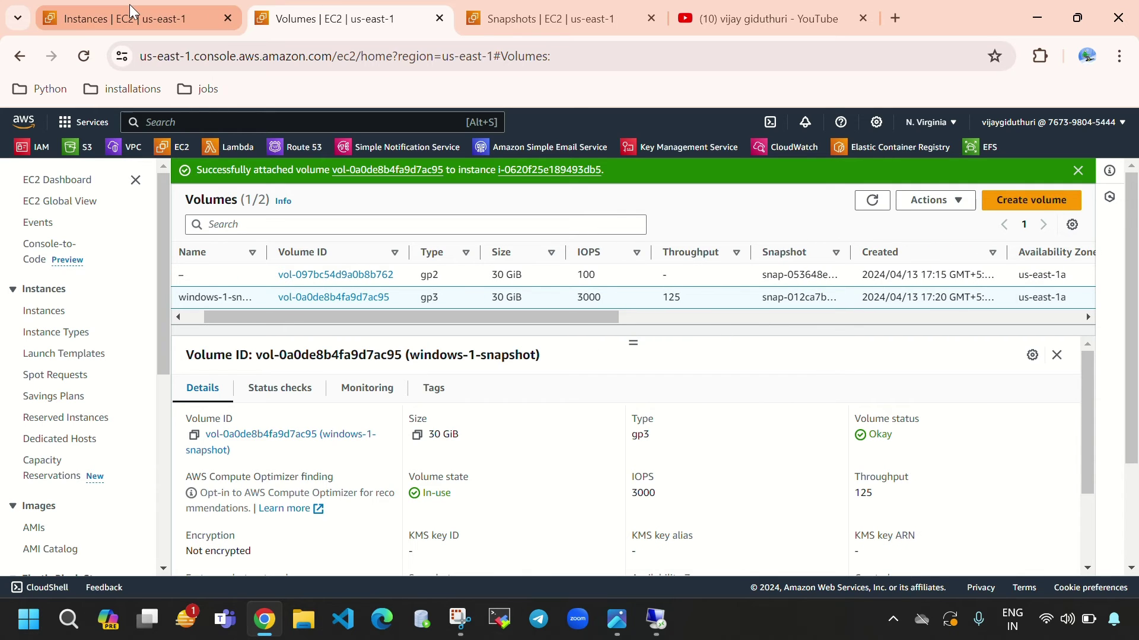
pyautogui.moveTo(589, 318)
pyautogui.mouseDown()
pyautogui.moveTo(828, 317)
pyautogui.moveTo(568, 318)
pyautogui.mouseUp()
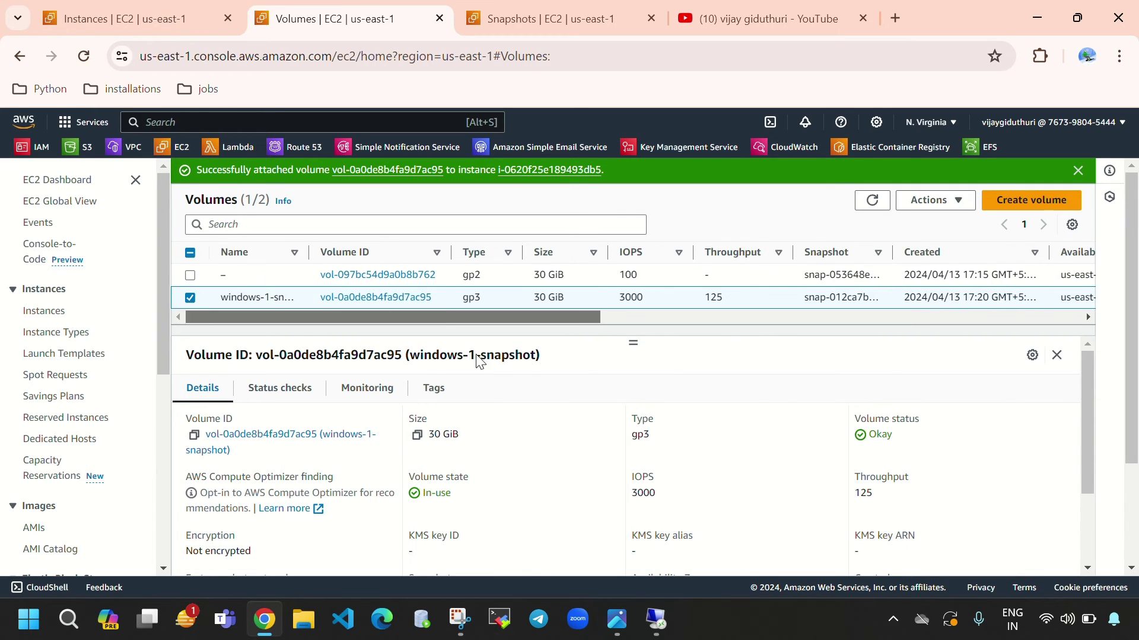
pyautogui.click(655, 620)
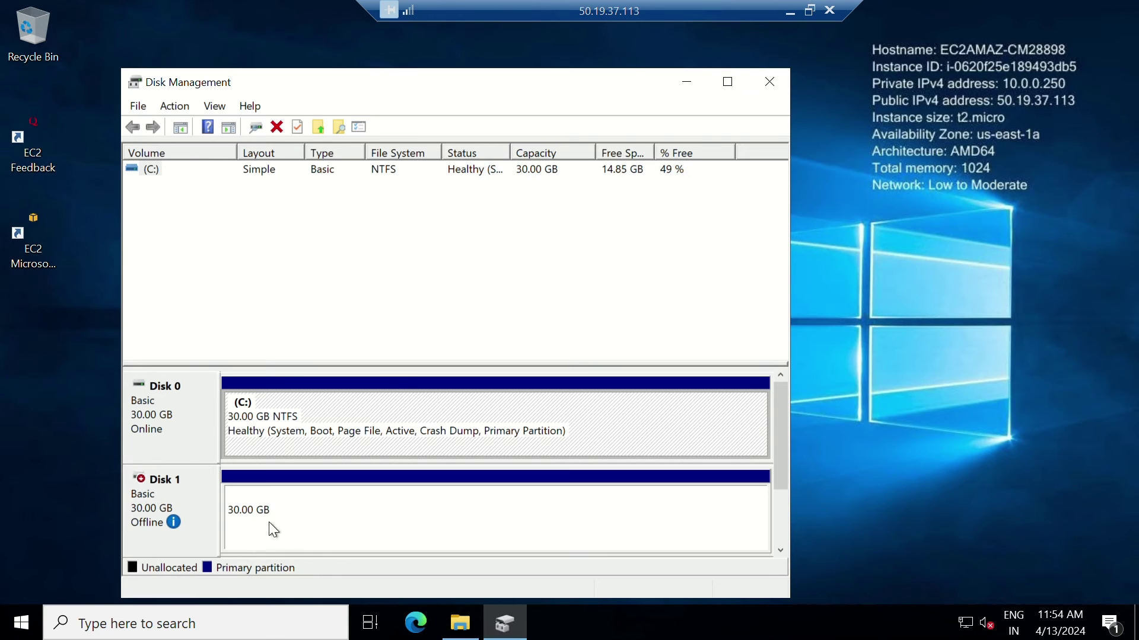
pyautogui.moveTo(144, 529)
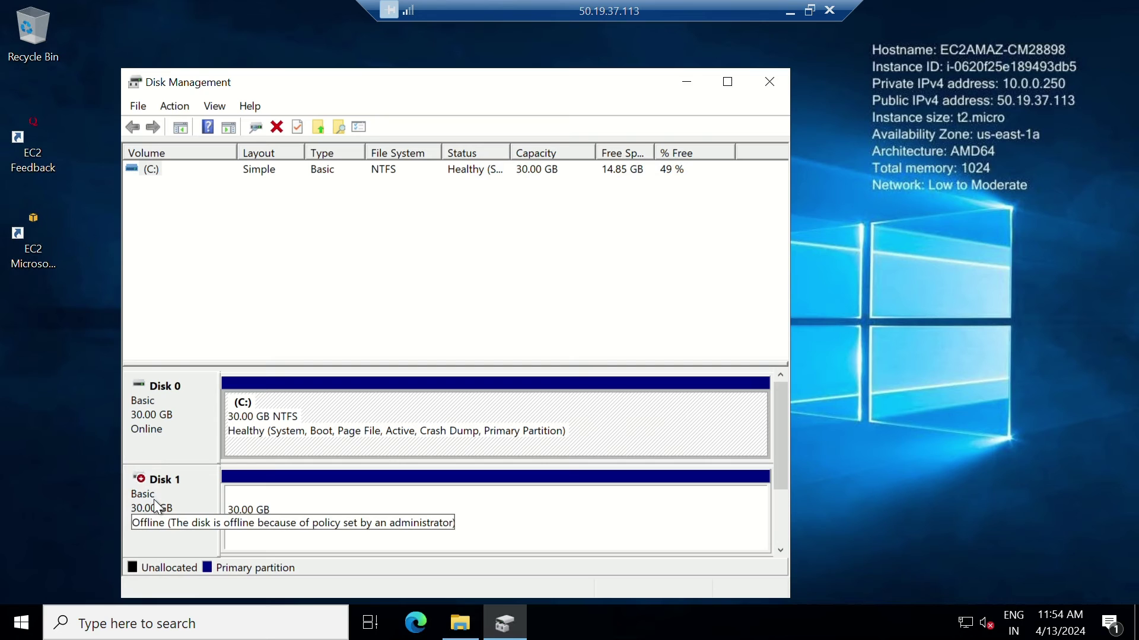
pyautogui.rightClick(153, 508)
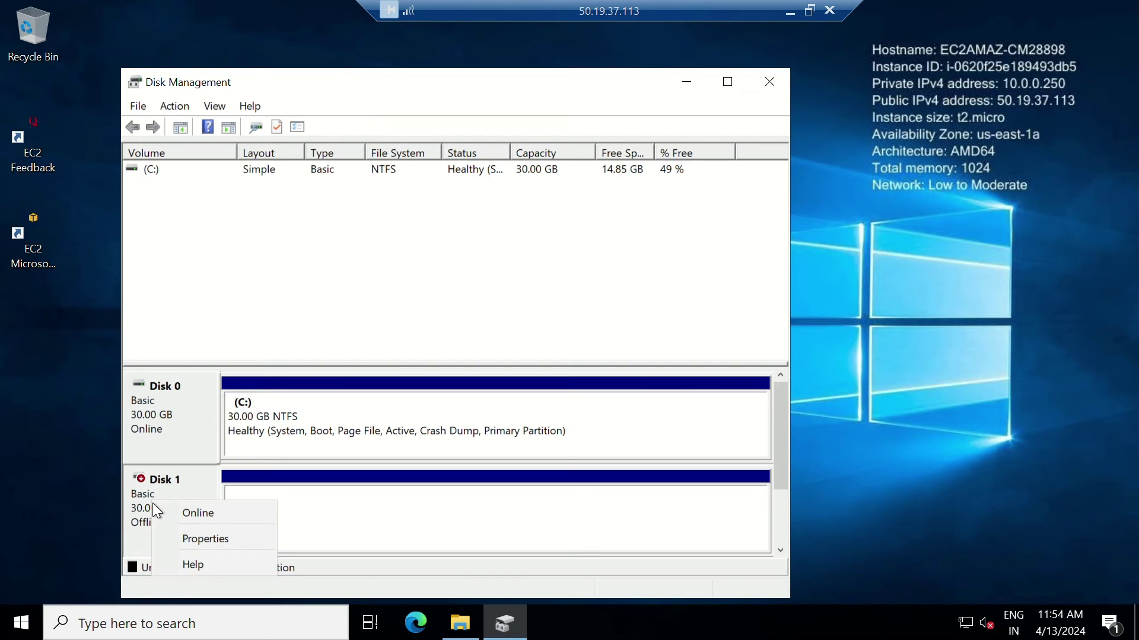
pyautogui.click(201, 518)
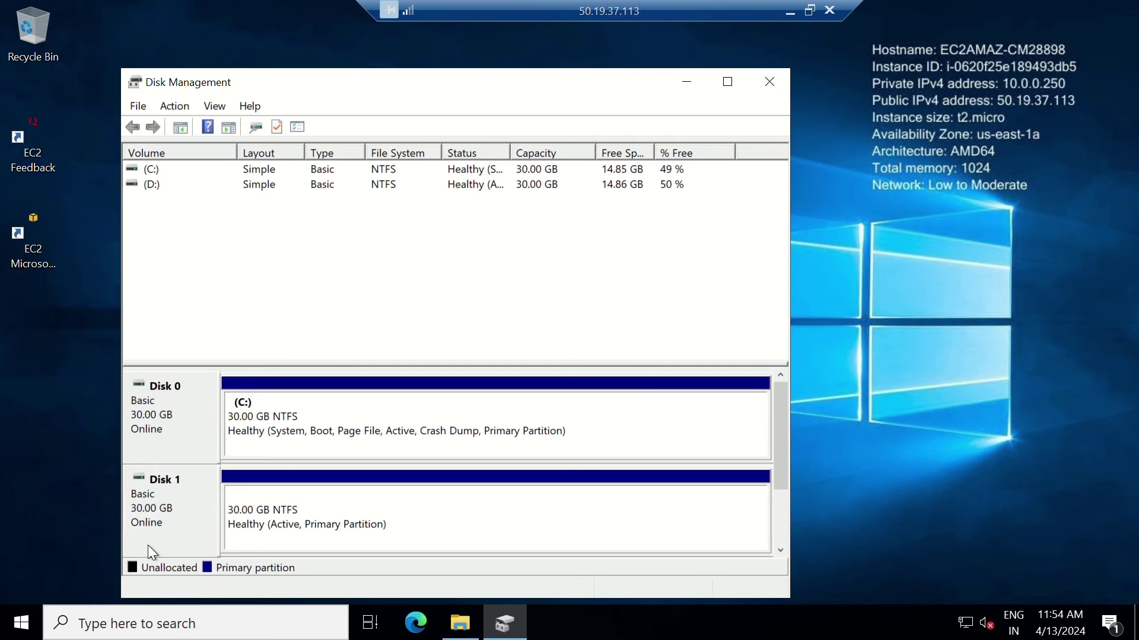
pyautogui.rightClick(160, 512)
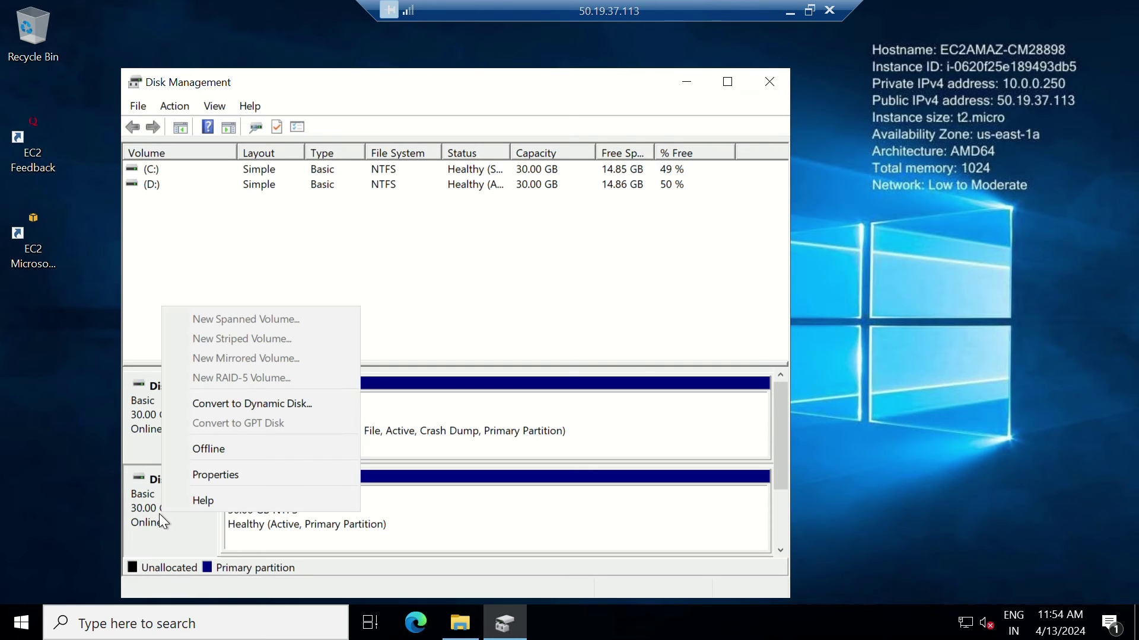
pyautogui.click(689, 77)
pyautogui.click(688, 77)
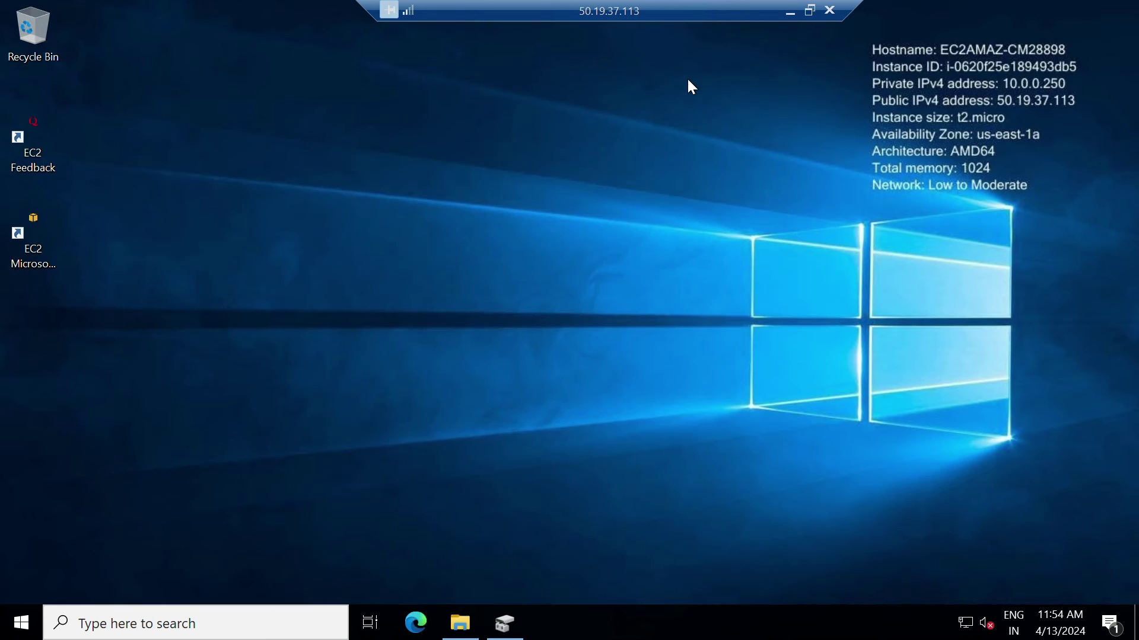
# Step: Open Local Disk (D:) from This PC in File Explorer, maximize the window, and look through the folders on the drive
pyautogui.click(456, 634)
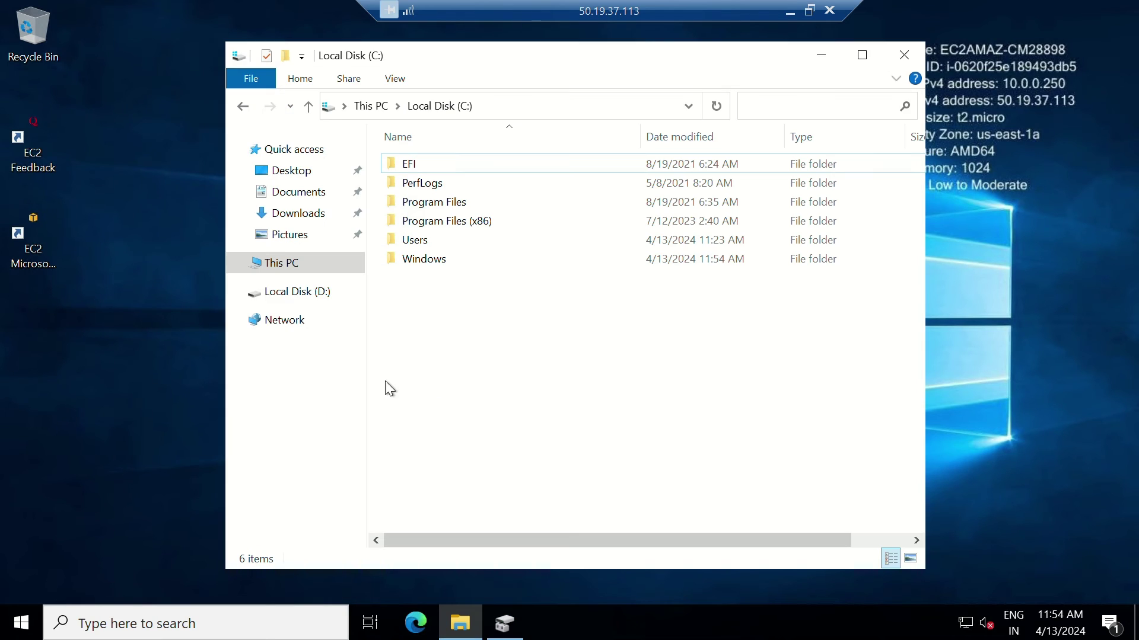
pyautogui.click(290, 267)
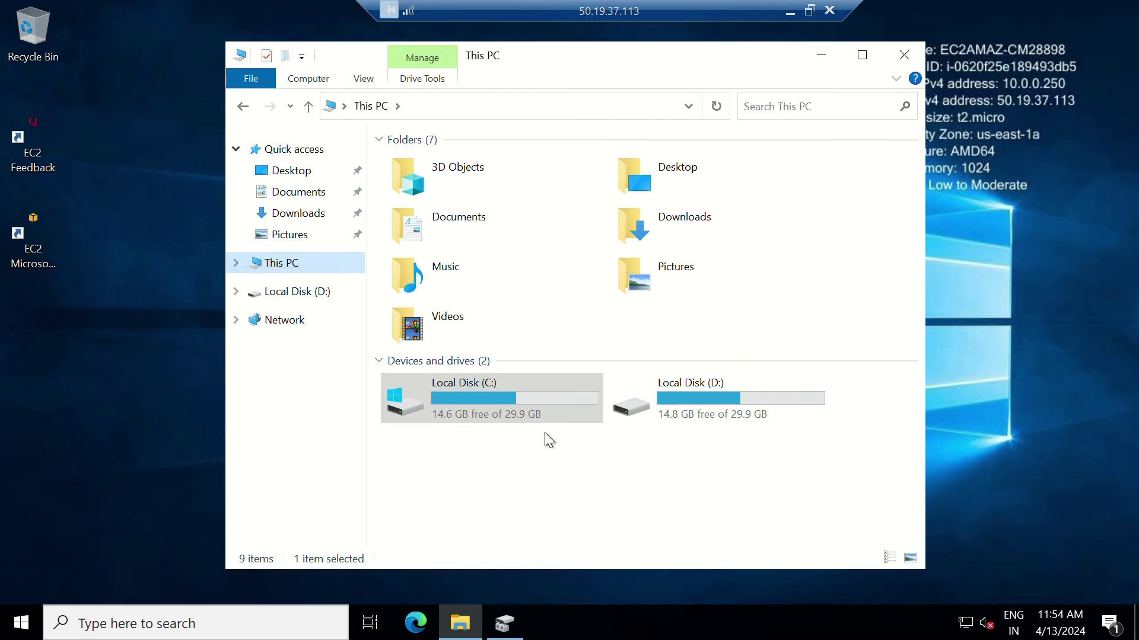
pyautogui.click(479, 410)
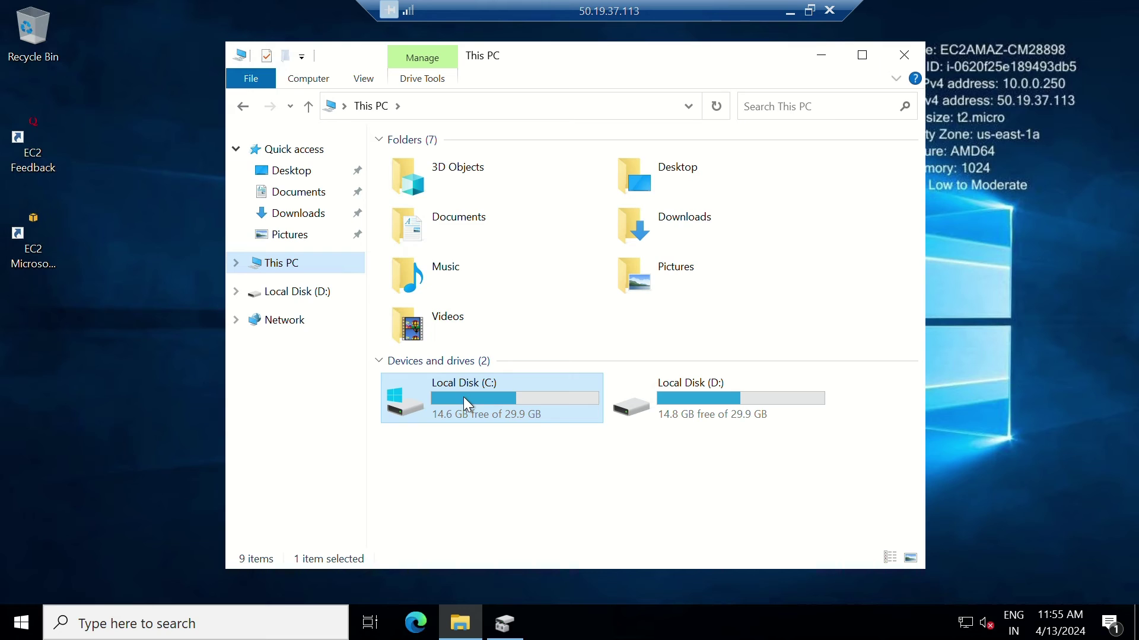
pyautogui.doubleClick(718, 397)
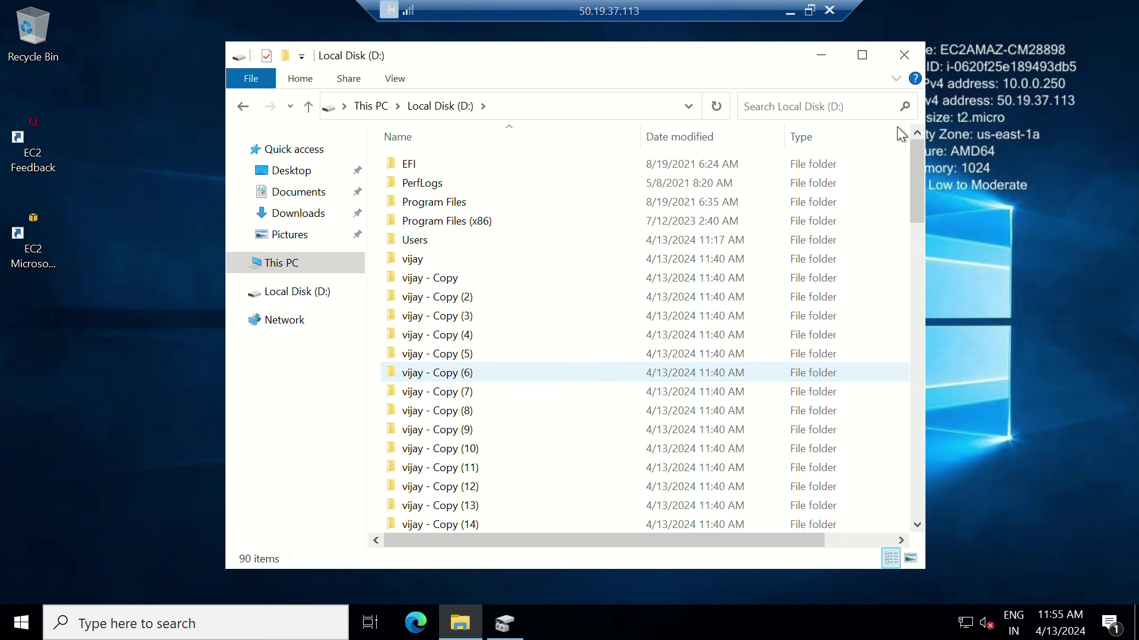
pyautogui.scroll(-20, 866, 94)
pyautogui.click(864, 55)
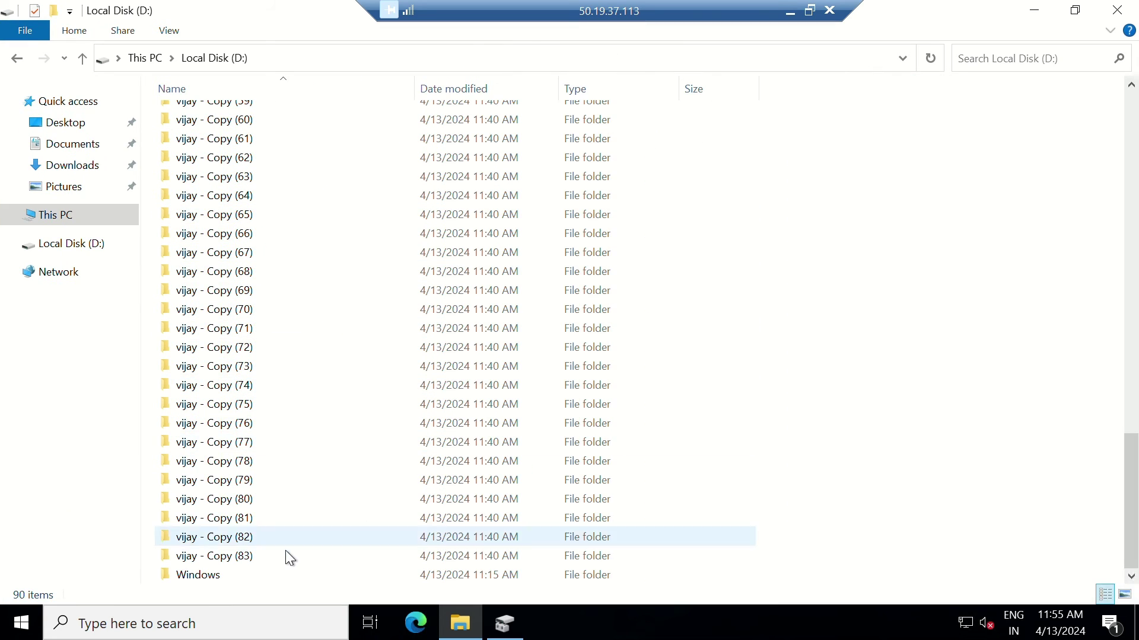
pyautogui.scroll(10, 338, 479)
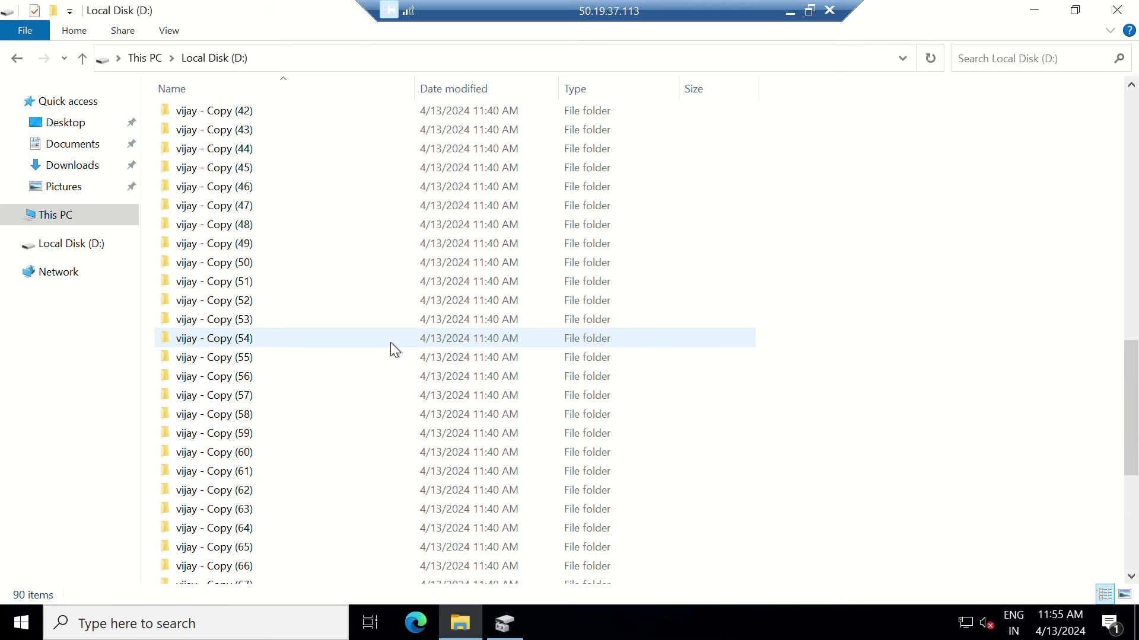
pyautogui.scroll(4, 418, 323)
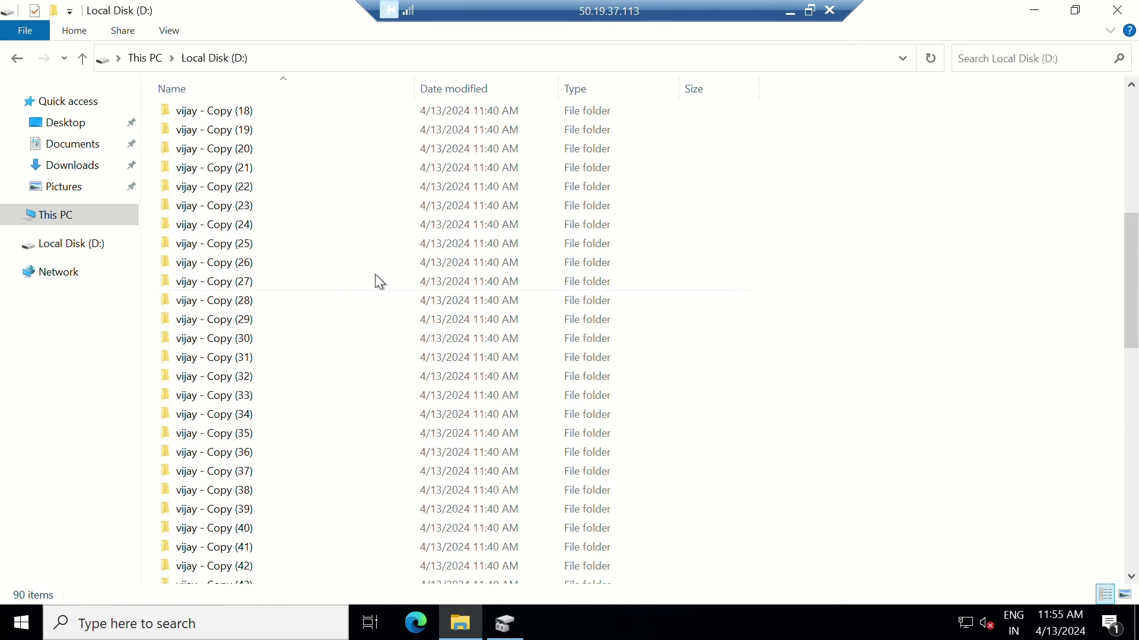
pyautogui.scroll(2, 356, 314)
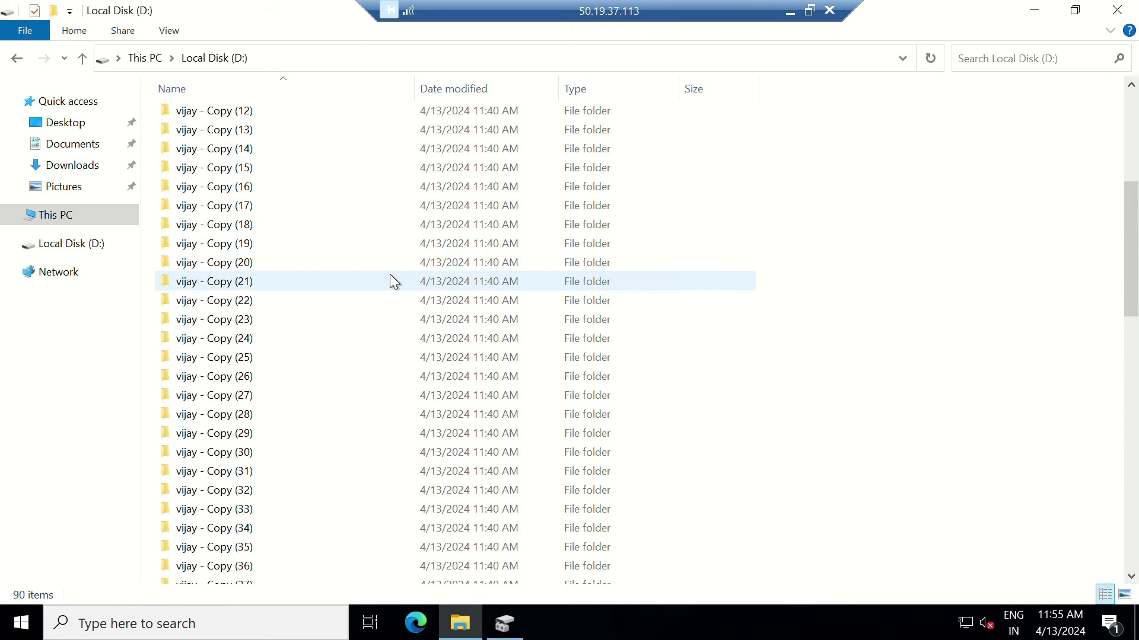
# Step: Minimize the Remote Desktop session and review the Snapshots, Volumes and Instances pages in the EC2 console
pyautogui.click(789, 11)
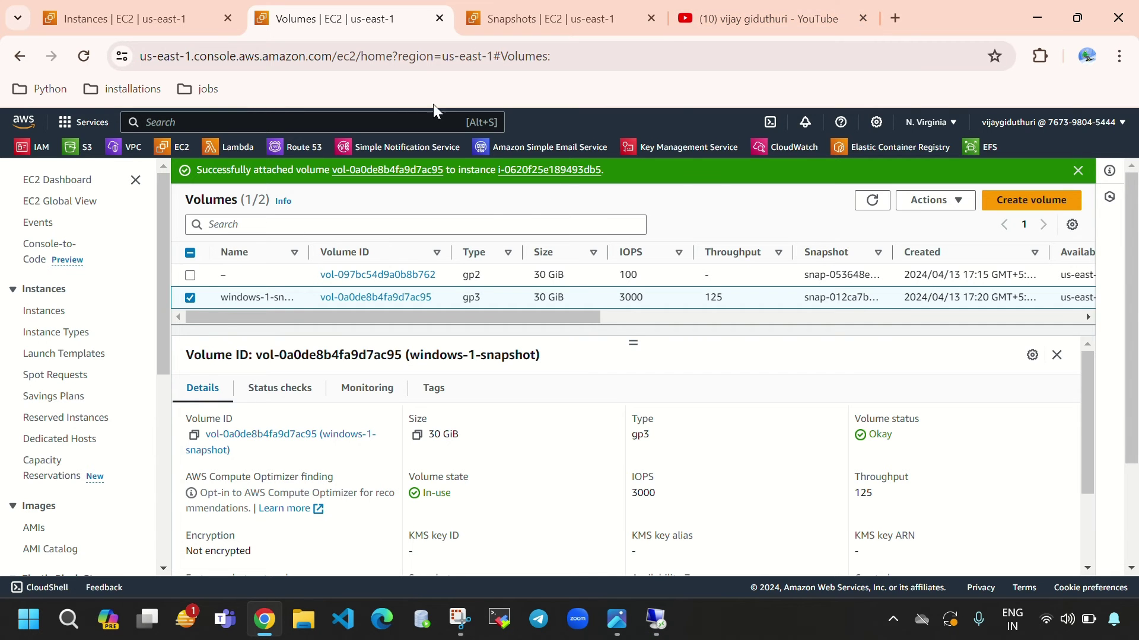
pyautogui.click(1077, 17)
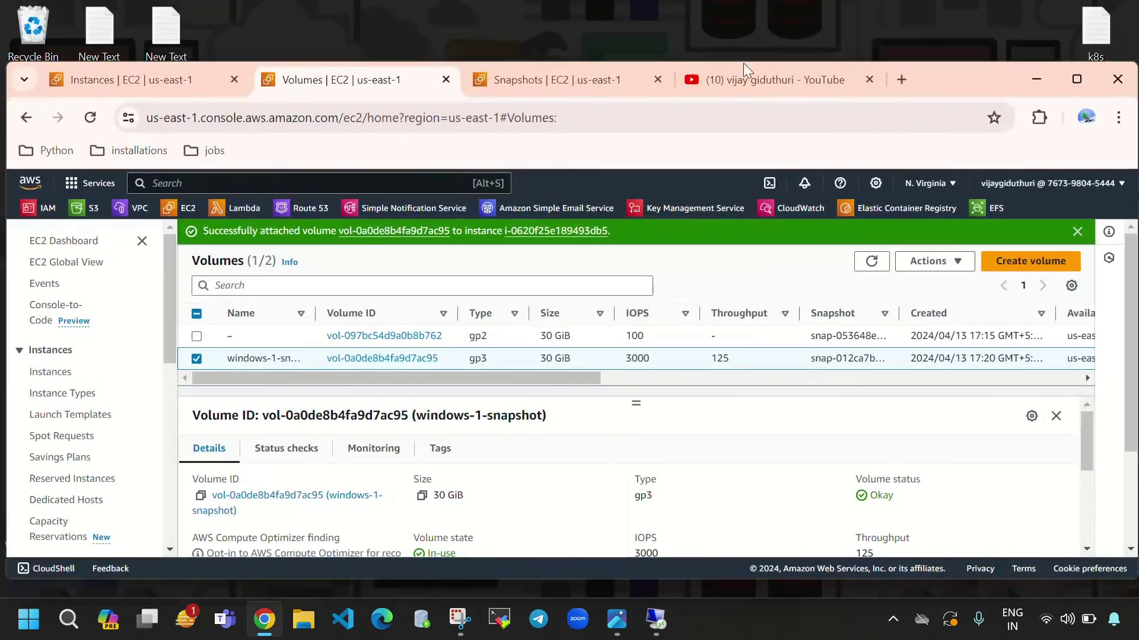
pyautogui.click(597, 83)
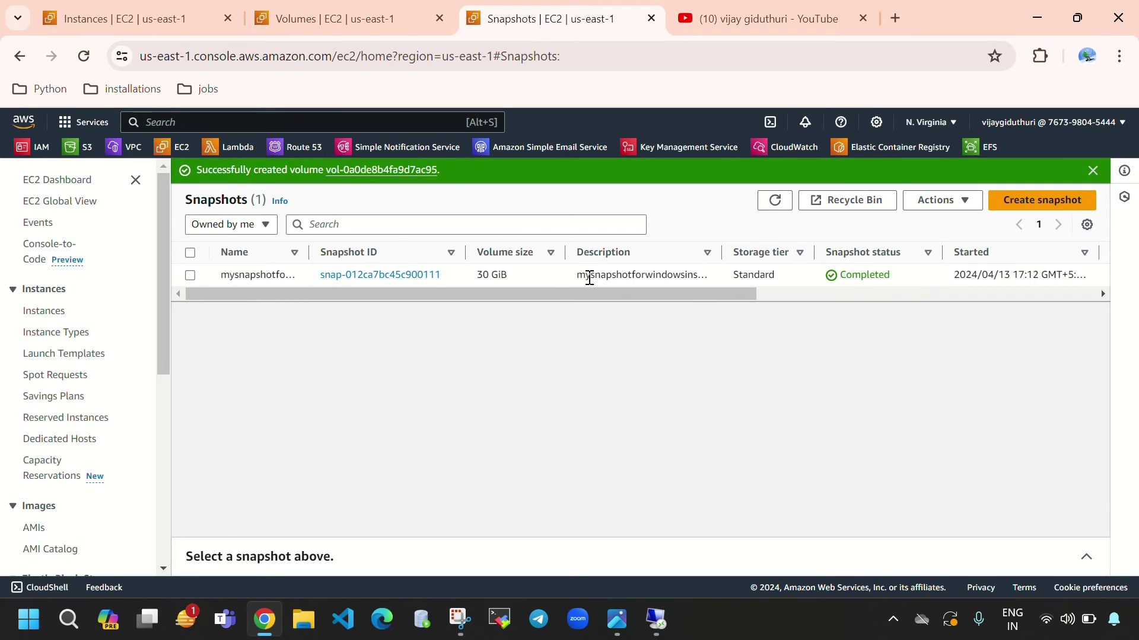
pyautogui.click(335, 18)
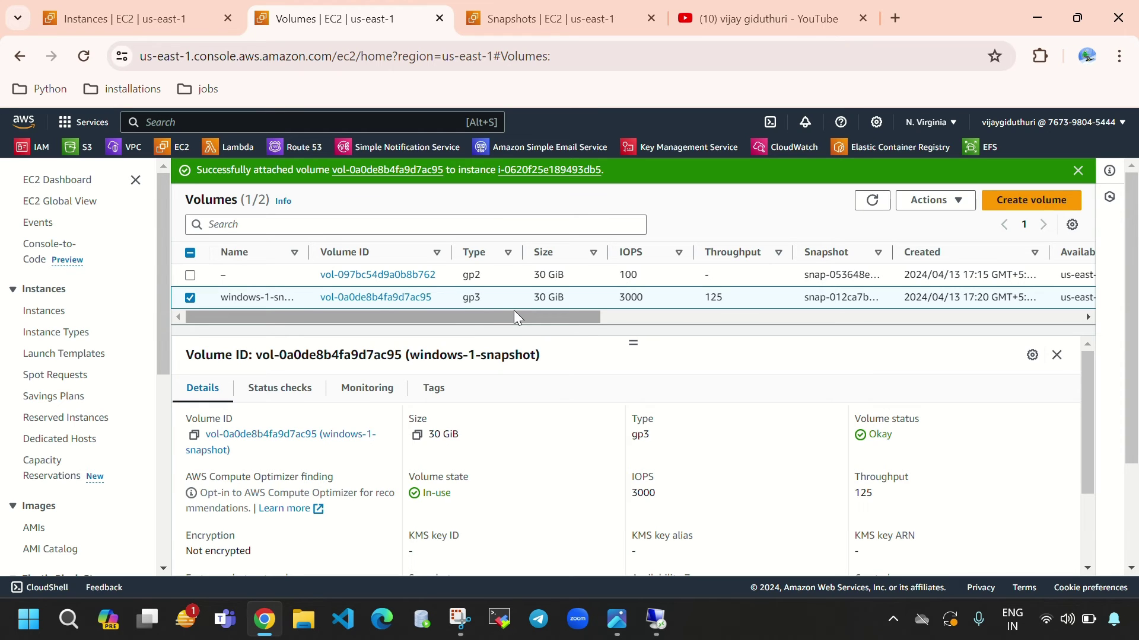
pyautogui.click(167, 21)
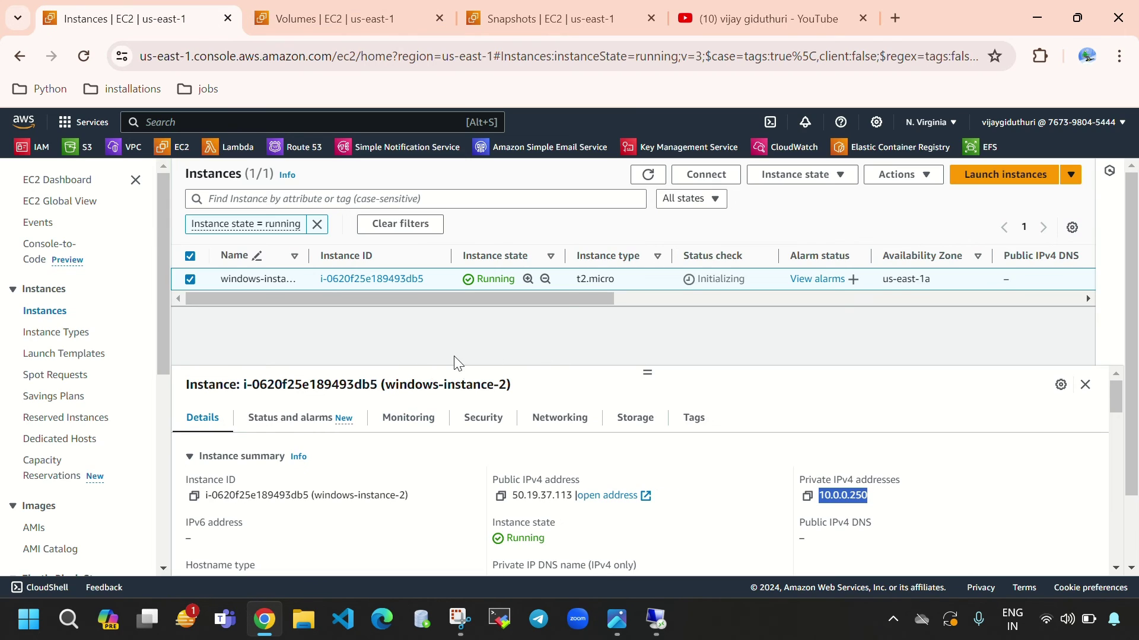
# Step: Switch back to the Remote Desktop session, examine the start of the D: drive's folder list, and minimize the session
pyautogui.click(656, 619)
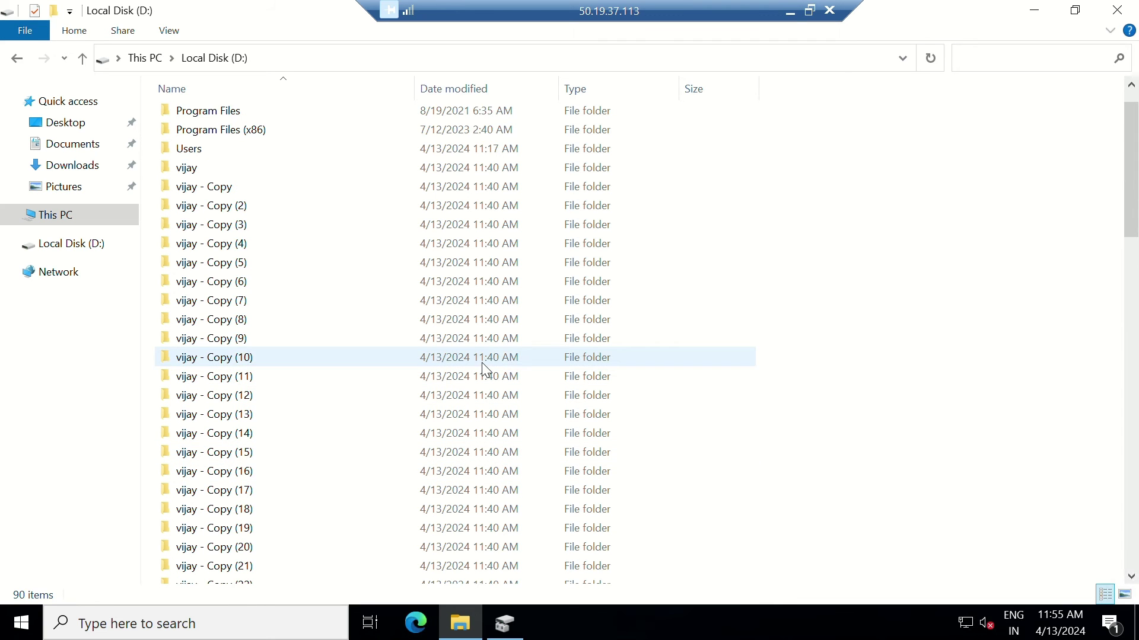
pyautogui.scroll(1, 448, 332)
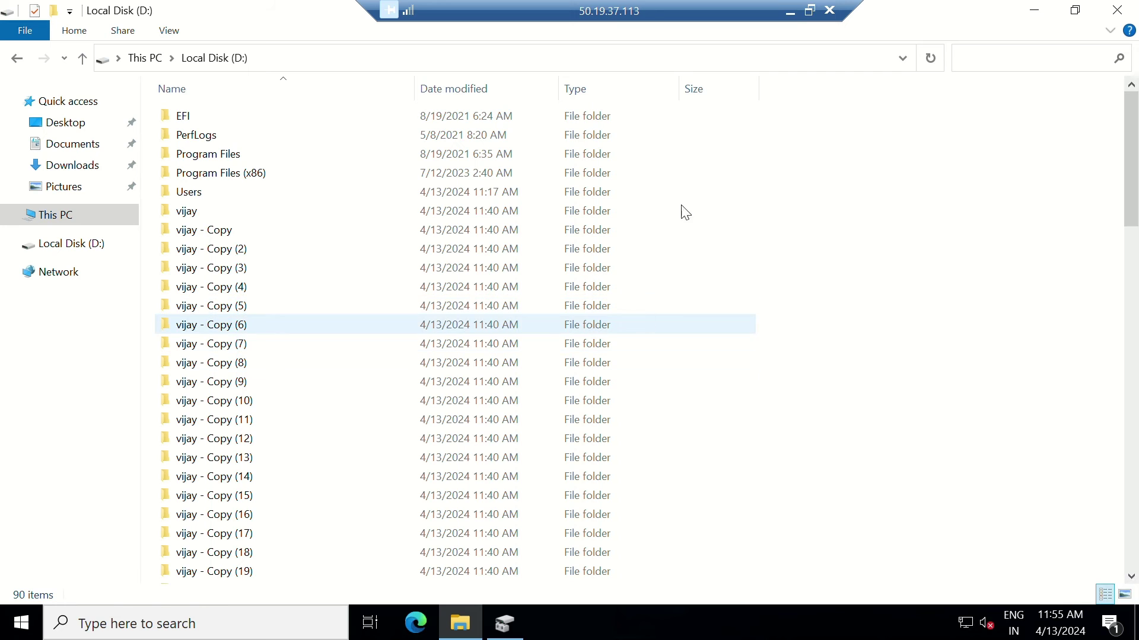
pyautogui.click(790, 11)
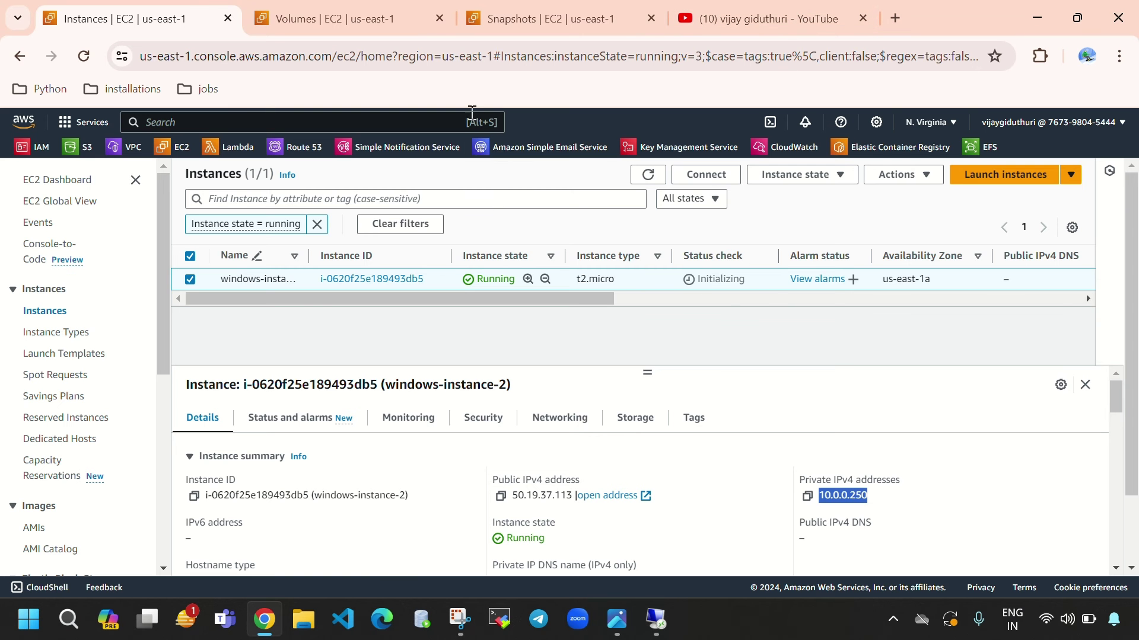
# Step: Revisit the volumes and instances in the EC2 console and finish on the Volumes page in a maximized browser window
pyautogui.click(1077, 17)
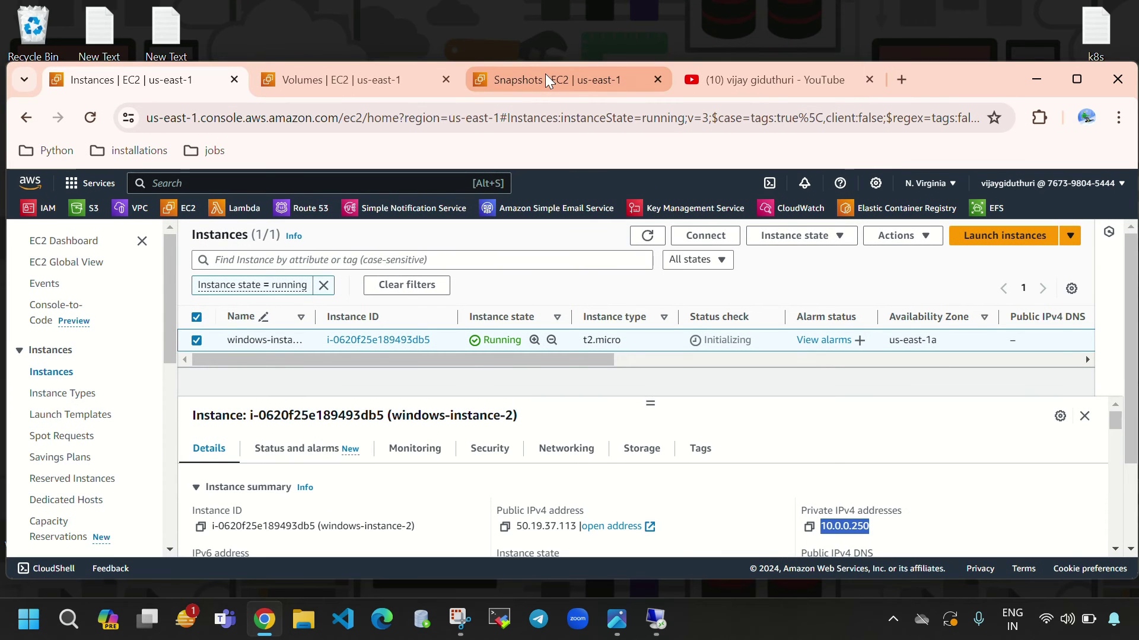
pyautogui.click(327, 83)
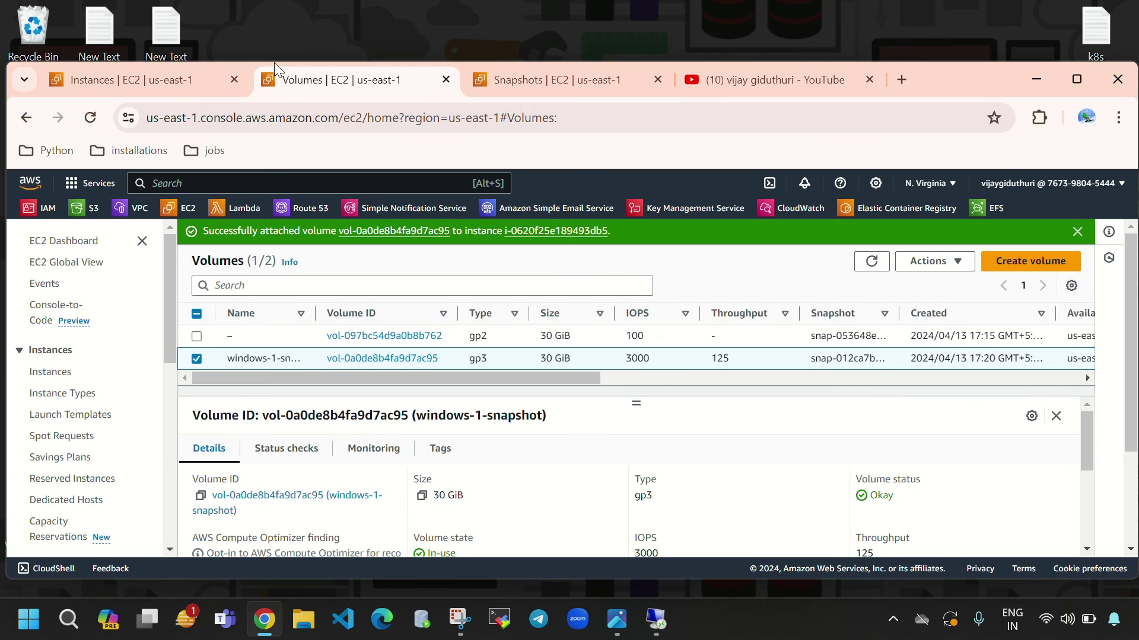
pyautogui.click(130, 80)
pyautogui.click(1037, 79)
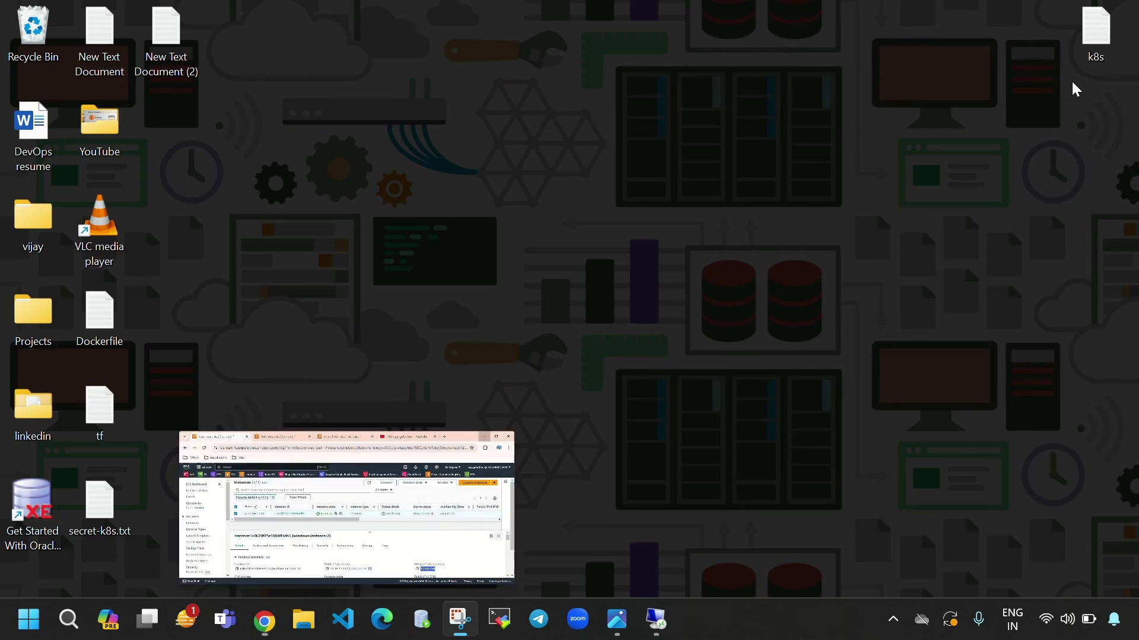
pyautogui.click(265, 619)
pyautogui.click(1078, 79)
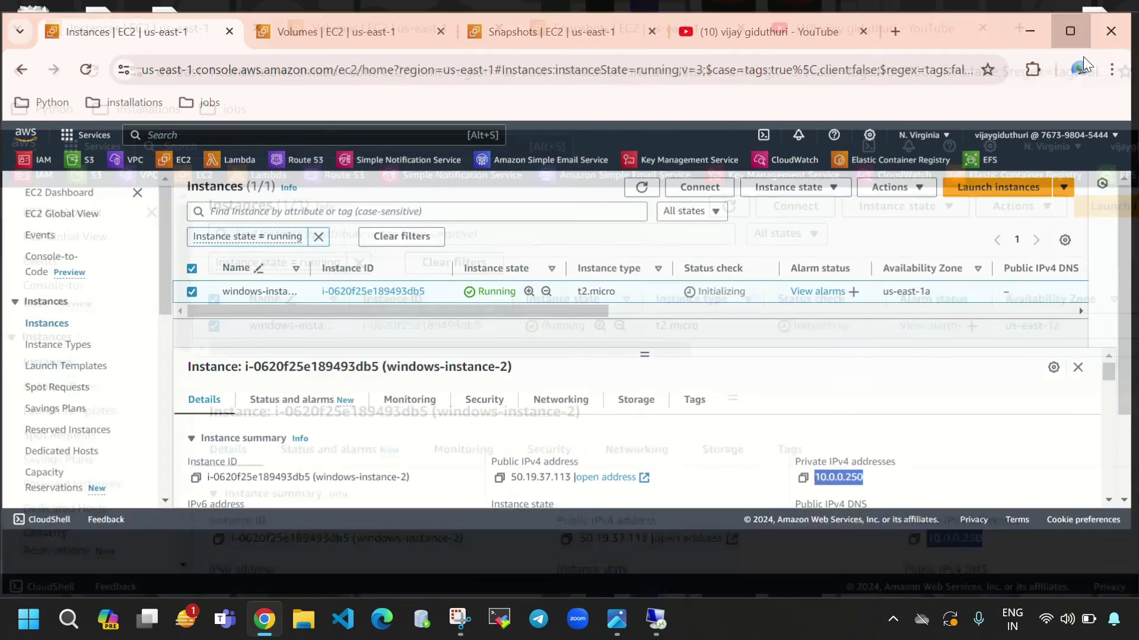
pyautogui.click(337, 23)
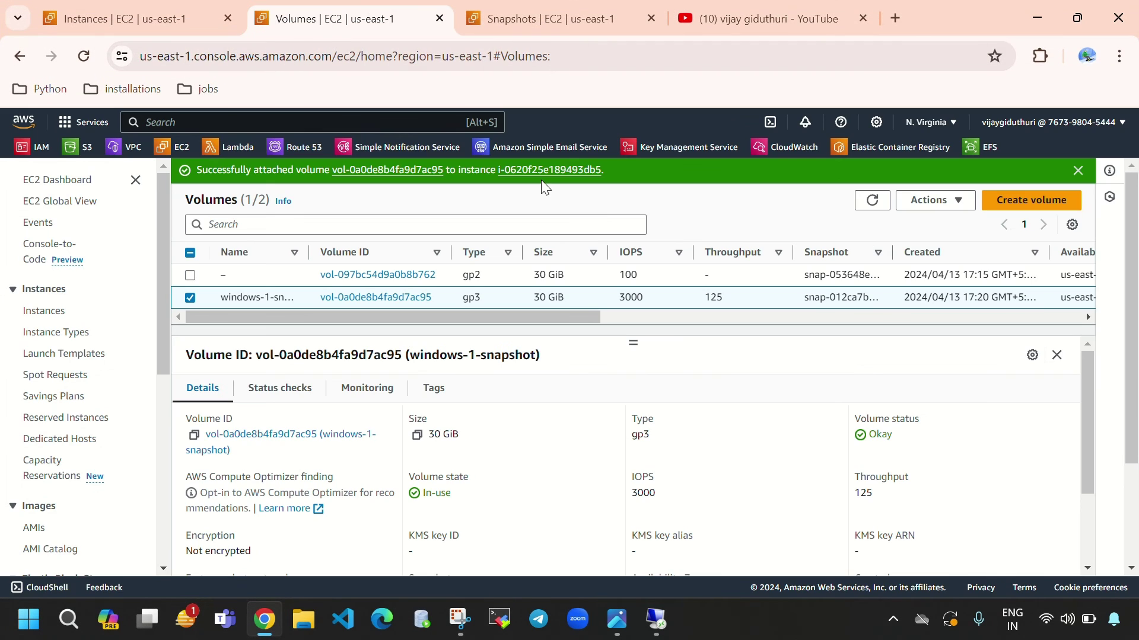
# Step: Select the unnamed gp2 volume instead of the windows-1-snapshot volume and review its available actions
pyautogui.click(190, 297)
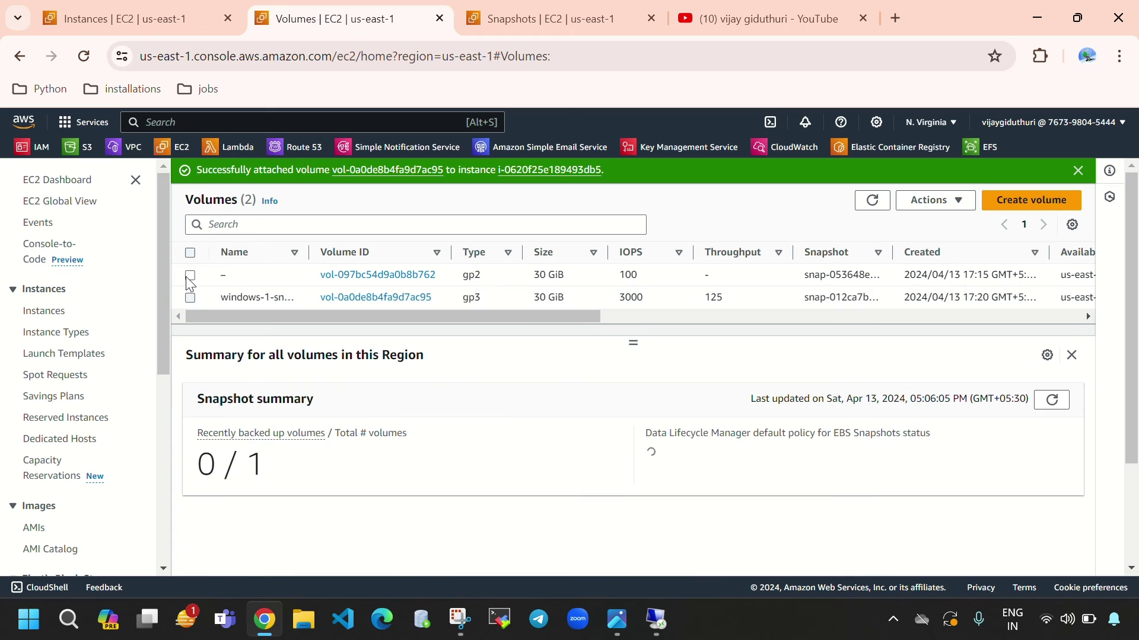
pyautogui.click(190, 275)
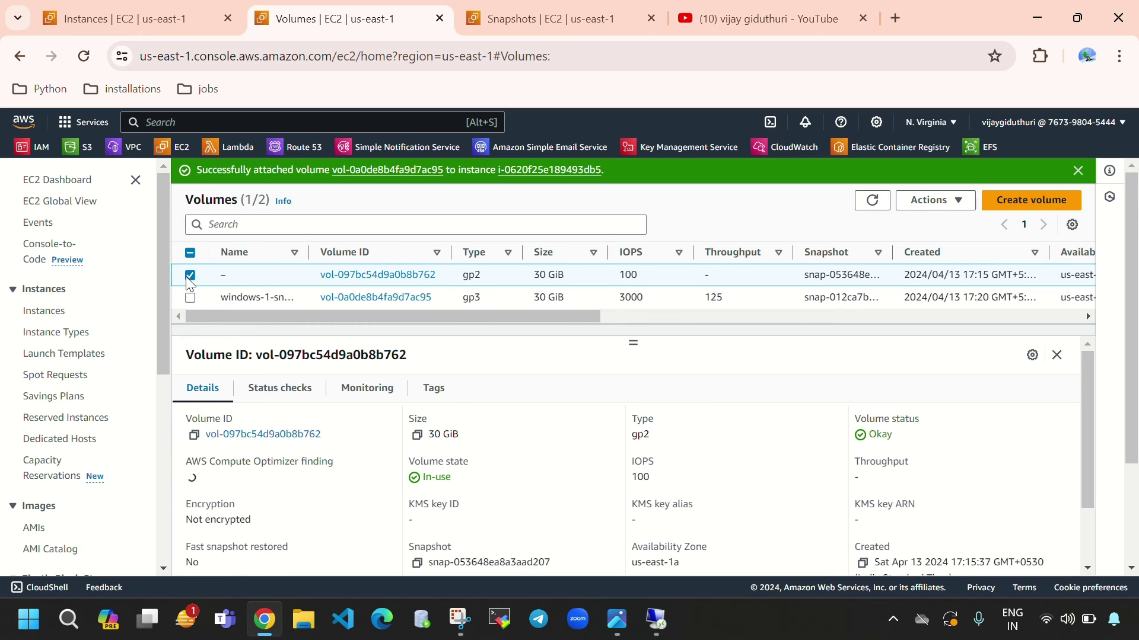
pyautogui.click(930, 205)
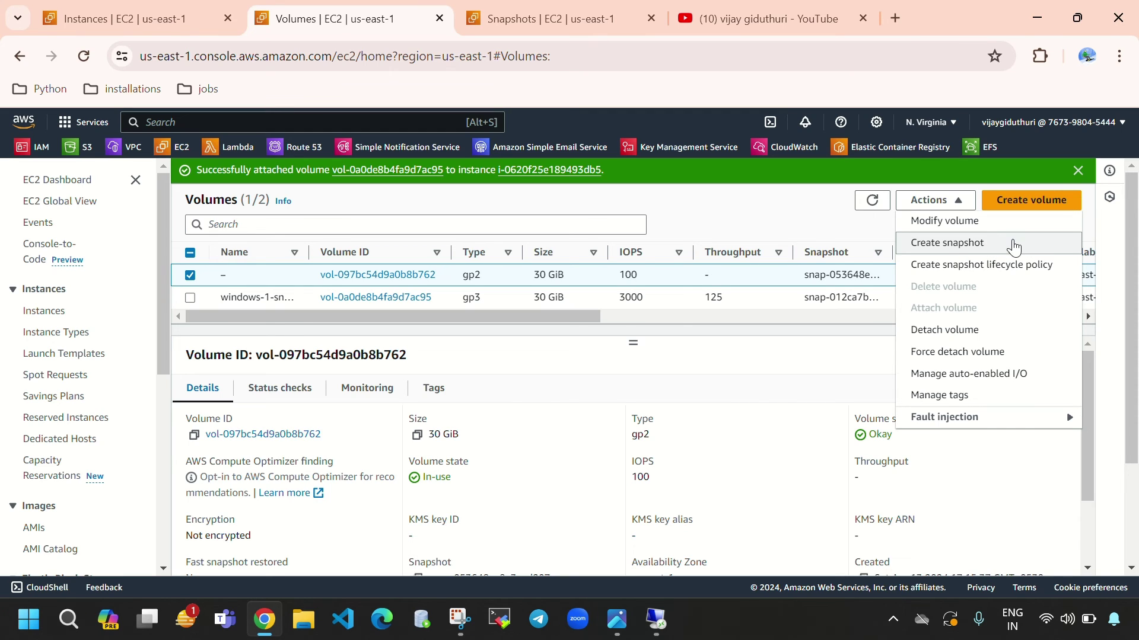
# Step: Open the Snapshots page in a maximized window, select mysnapshotforwindowsinstance and review the actions available for it
pyautogui.click(1077, 18)
pyautogui.click(557, 79)
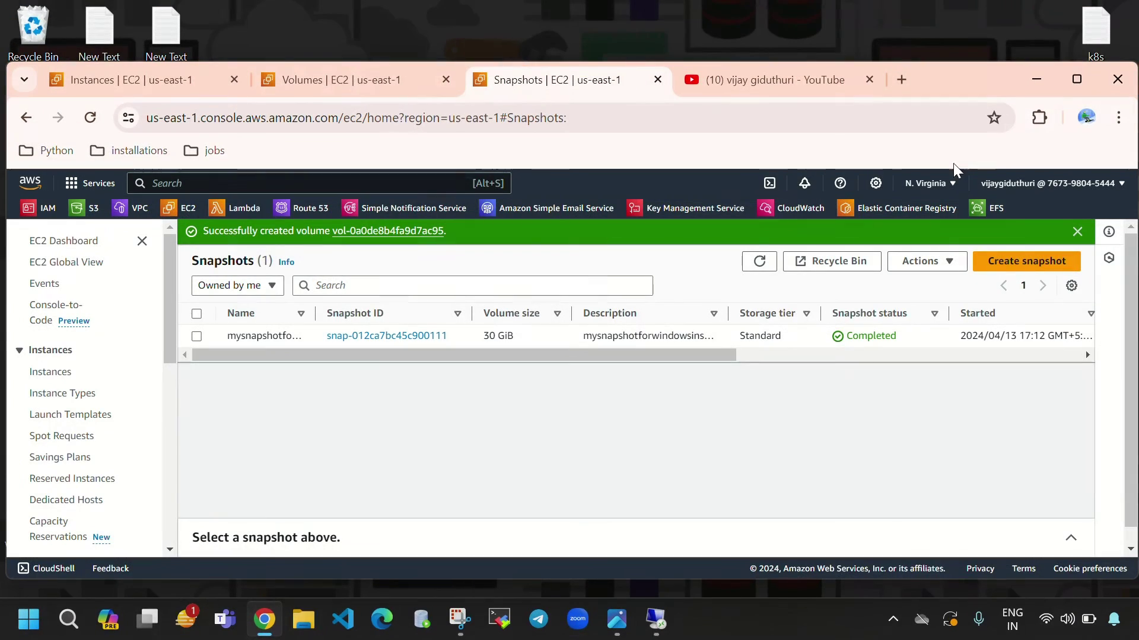
pyautogui.click(1077, 79)
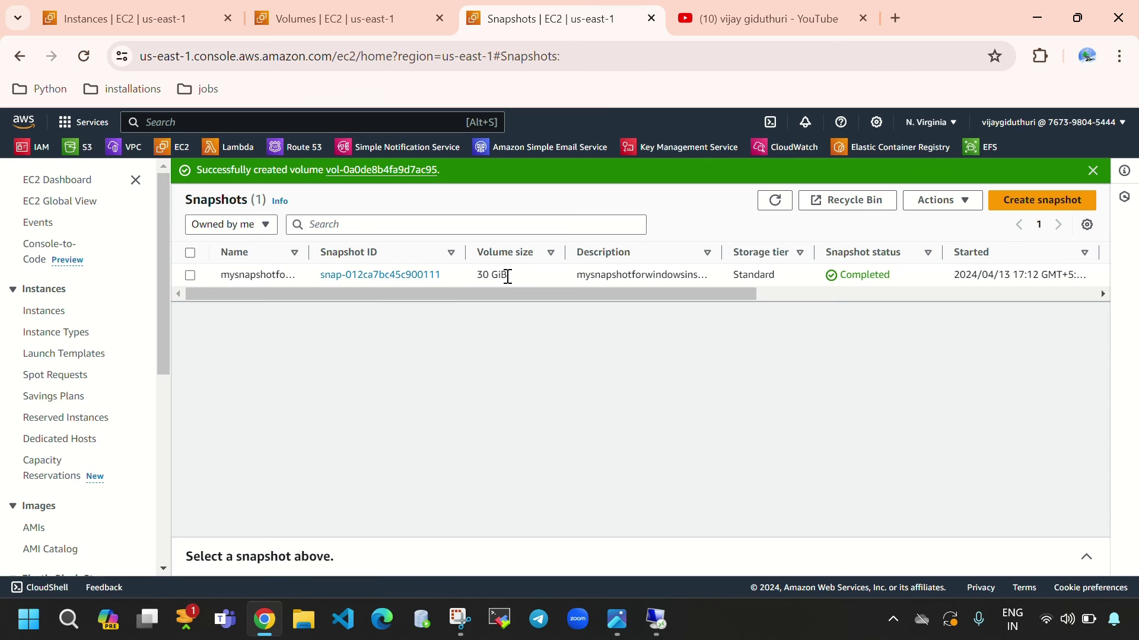
pyautogui.click(190, 276)
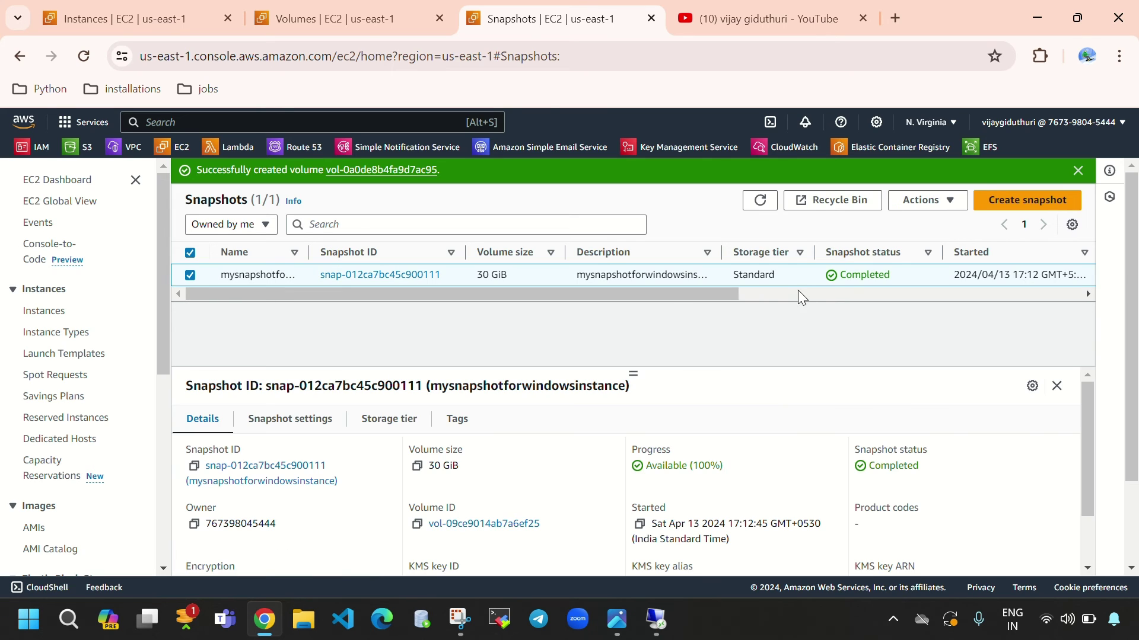
pyautogui.click(917, 200)
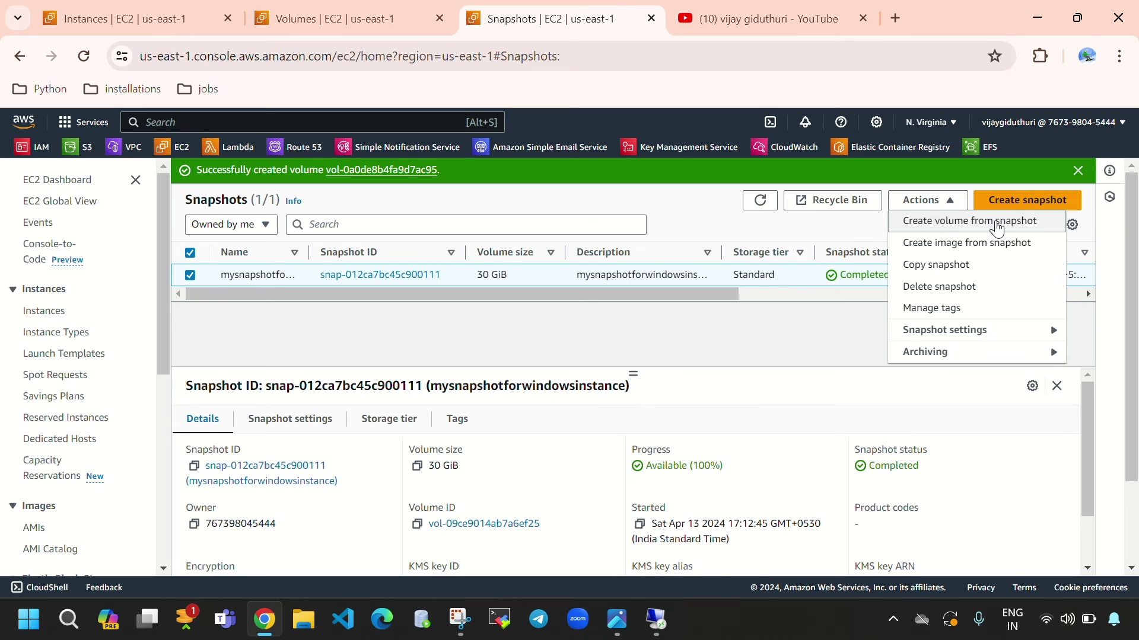
# Step: Return to the Volumes page, select only the windows-1-snapshot volume and review its attach and detach actions
pyautogui.click(362, 21)
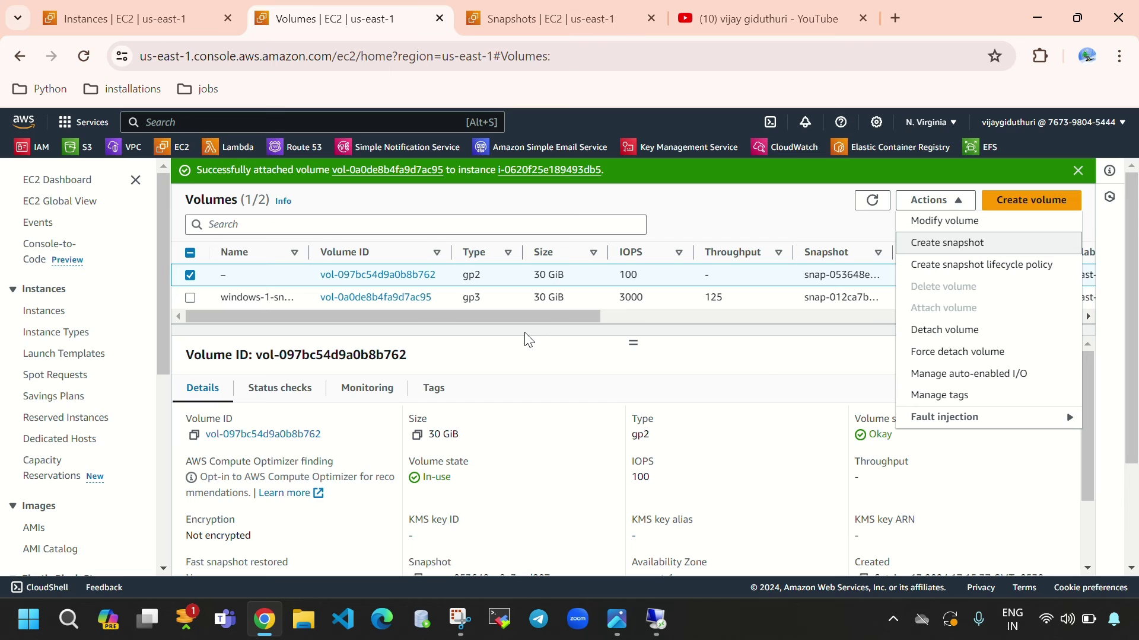
pyautogui.click(671, 356)
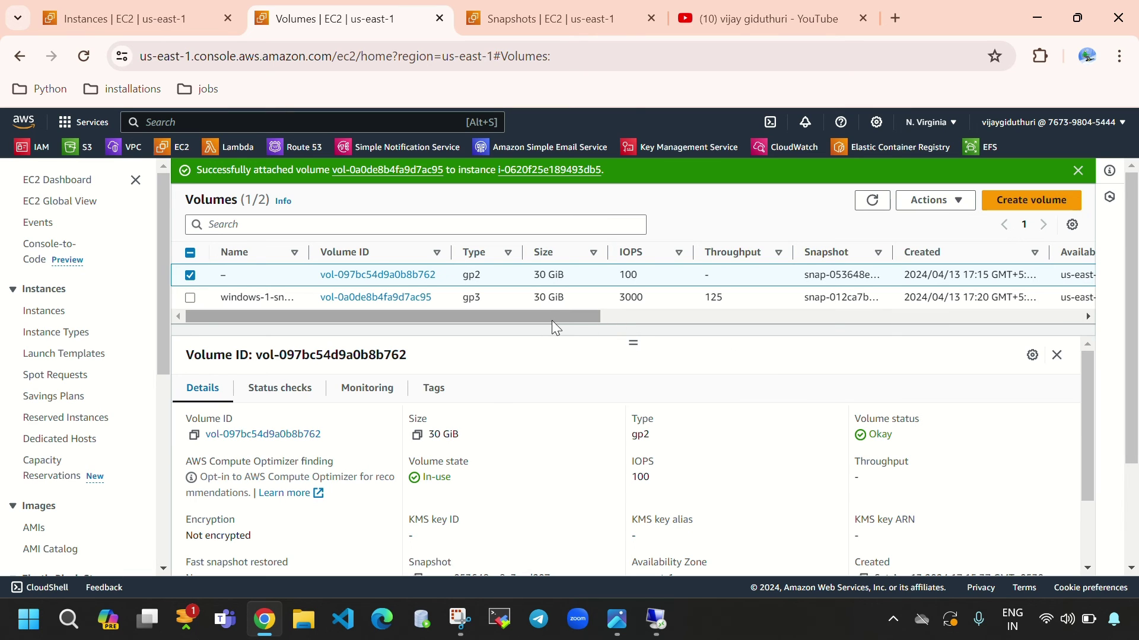
pyautogui.click(190, 275)
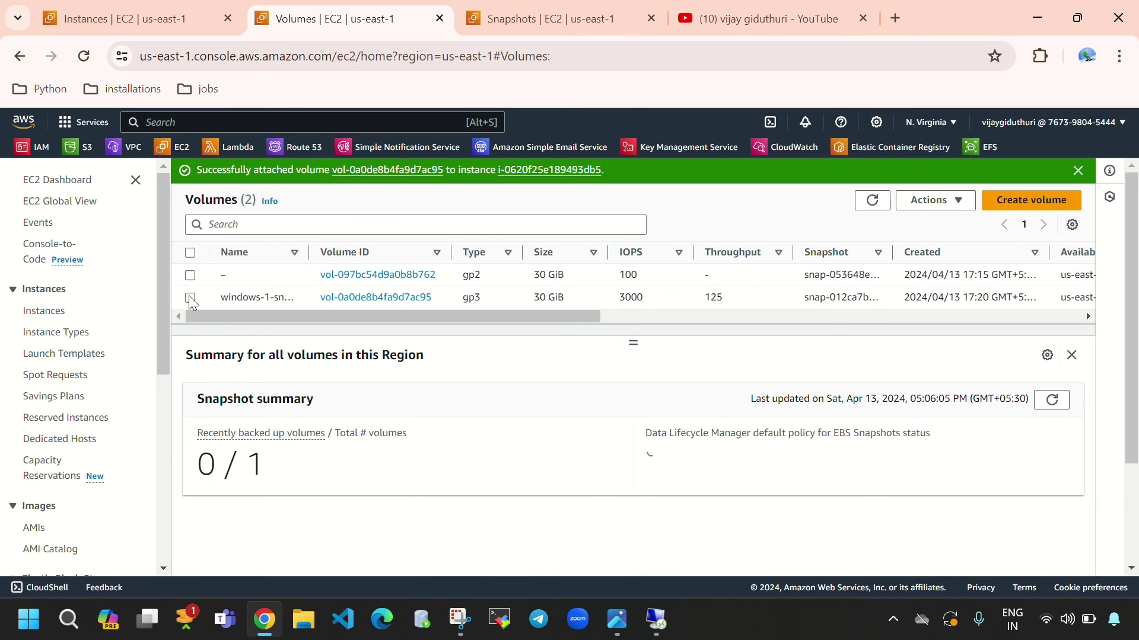
pyautogui.click(189, 297)
pyautogui.click(942, 200)
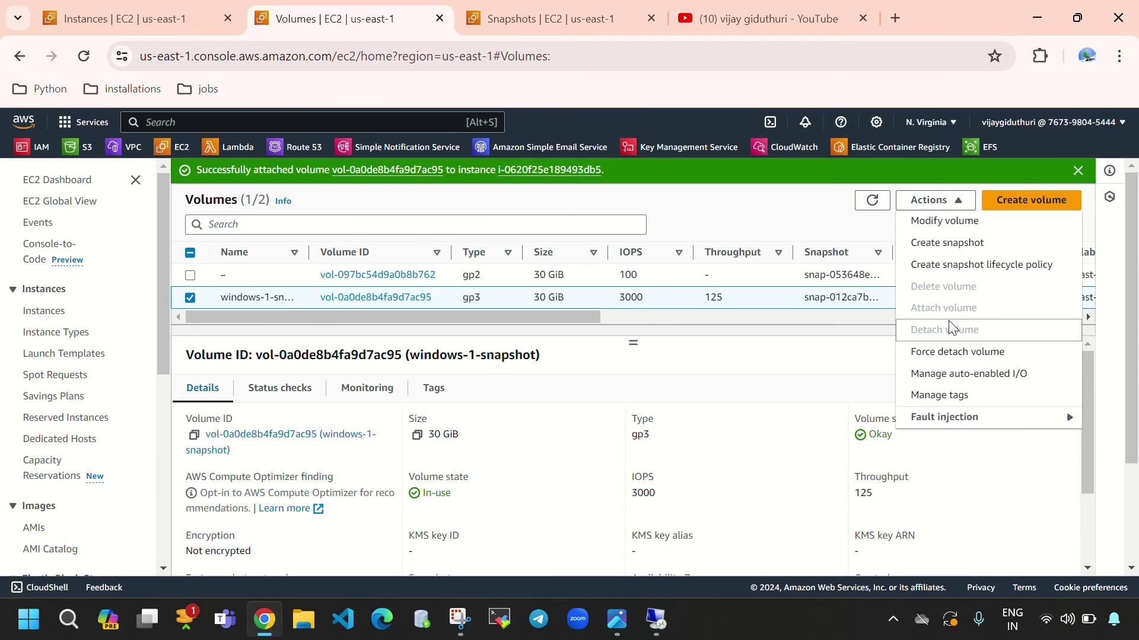
# Step: Switch to the Remote Desktop session, review the options for Disk 1 in Disk Management, and minimize Disk Management
pyautogui.click(656, 619)
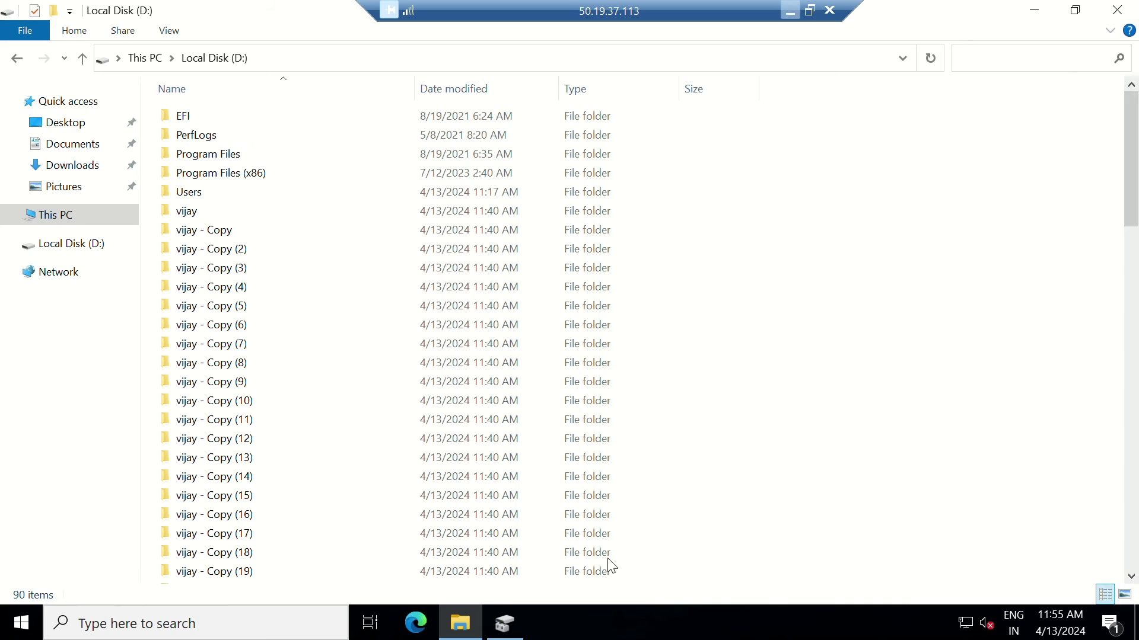
pyautogui.click(504, 623)
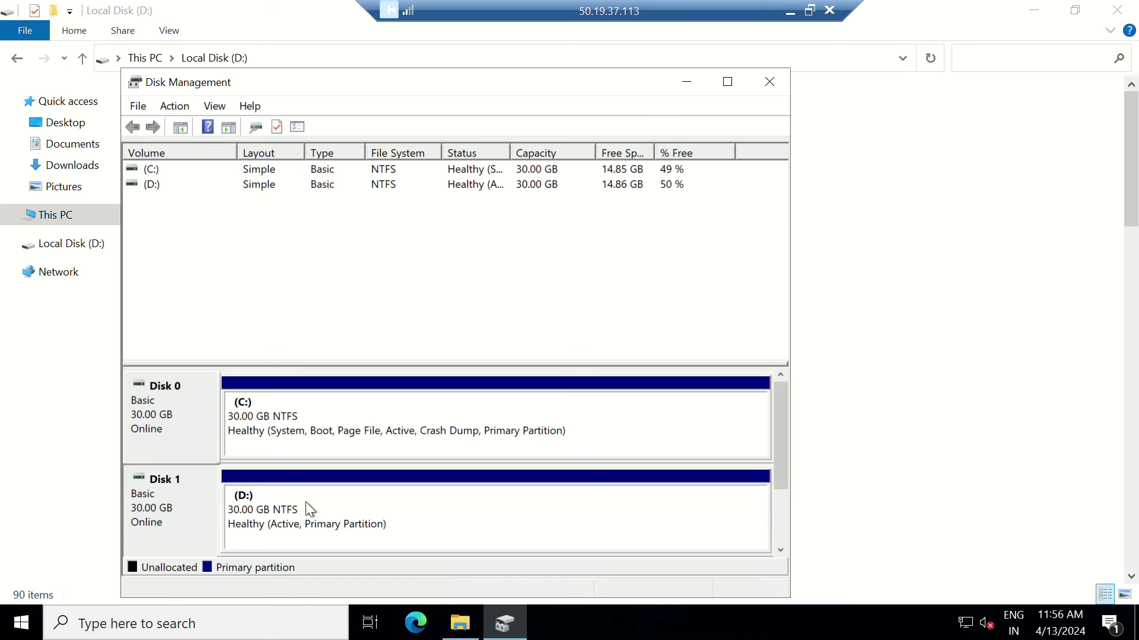
pyautogui.rightClick(200, 512)
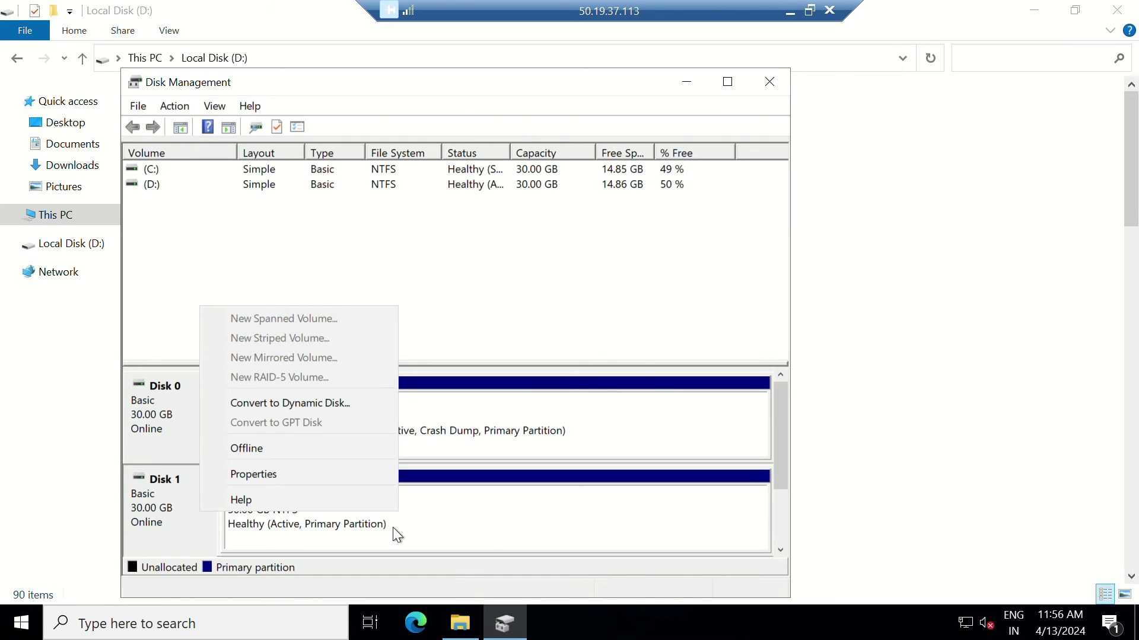
pyautogui.click(686, 81)
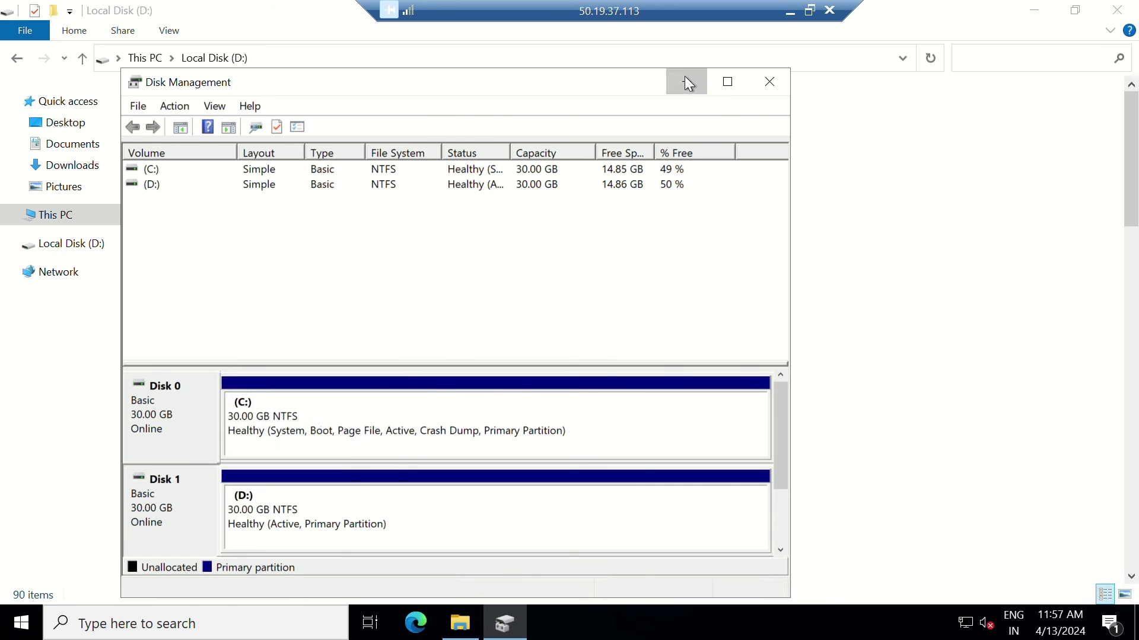
pyautogui.click(686, 81)
# Step: Look through the D: drive's folder list once more and minimize the Remote Desktop session
pyautogui.scroll(-3, 409, 383)
pyautogui.scroll(-10, 396, 368)
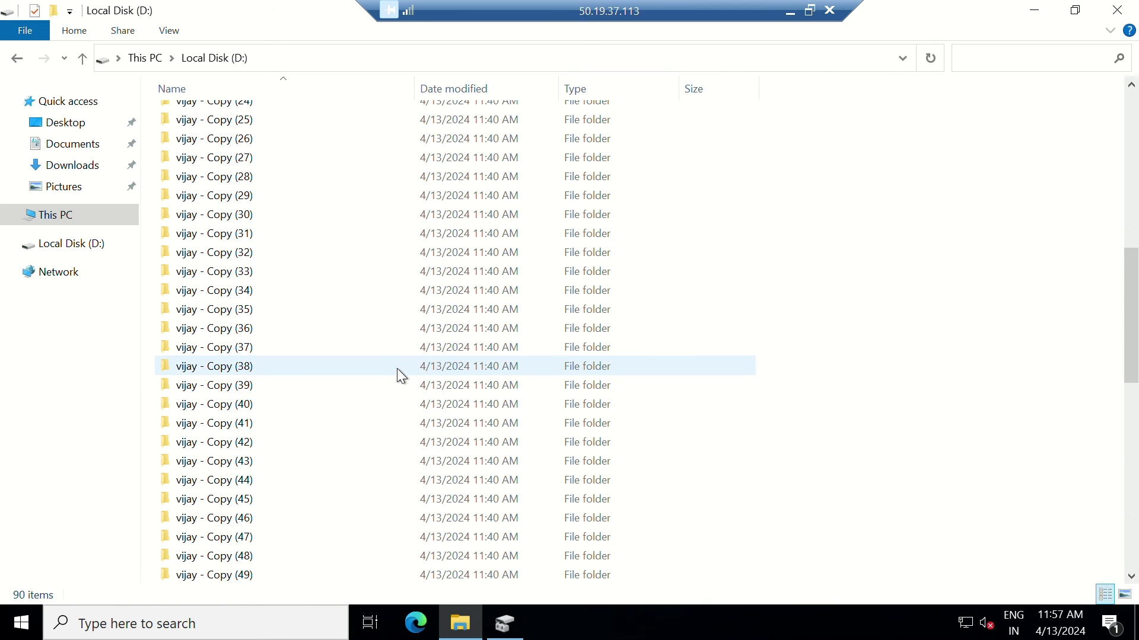
pyautogui.scroll(17, 398, 372)
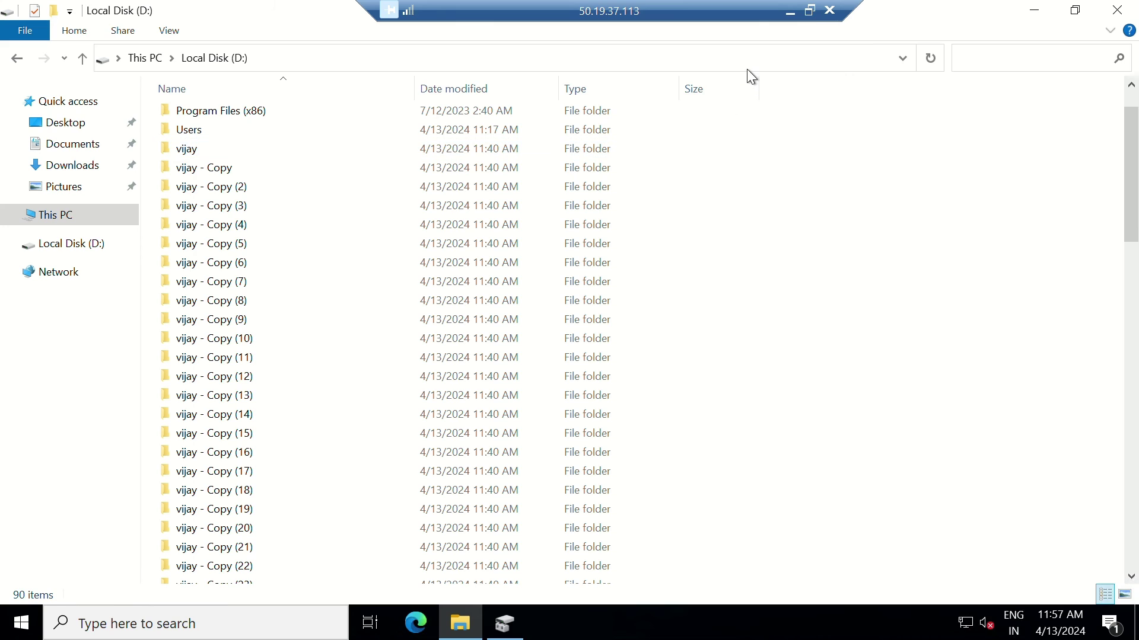
pyautogui.click(793, 12)
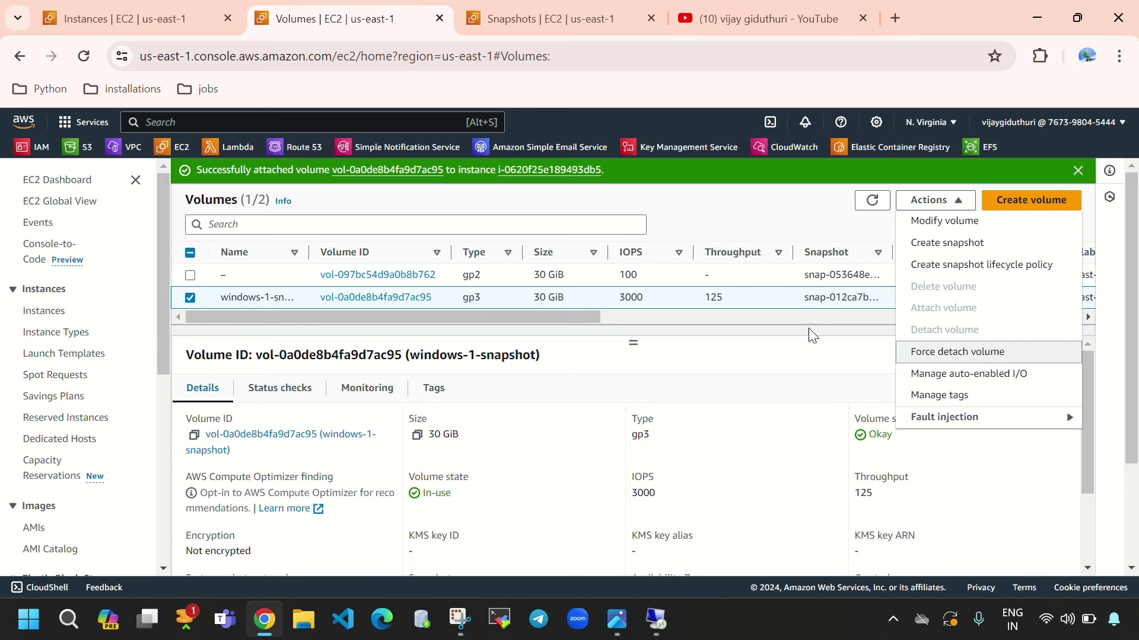
# Step: Dismiss the volume attachment notification, refresh the volumes list and switch to the Instances page
pyautogui.click(854, 356)
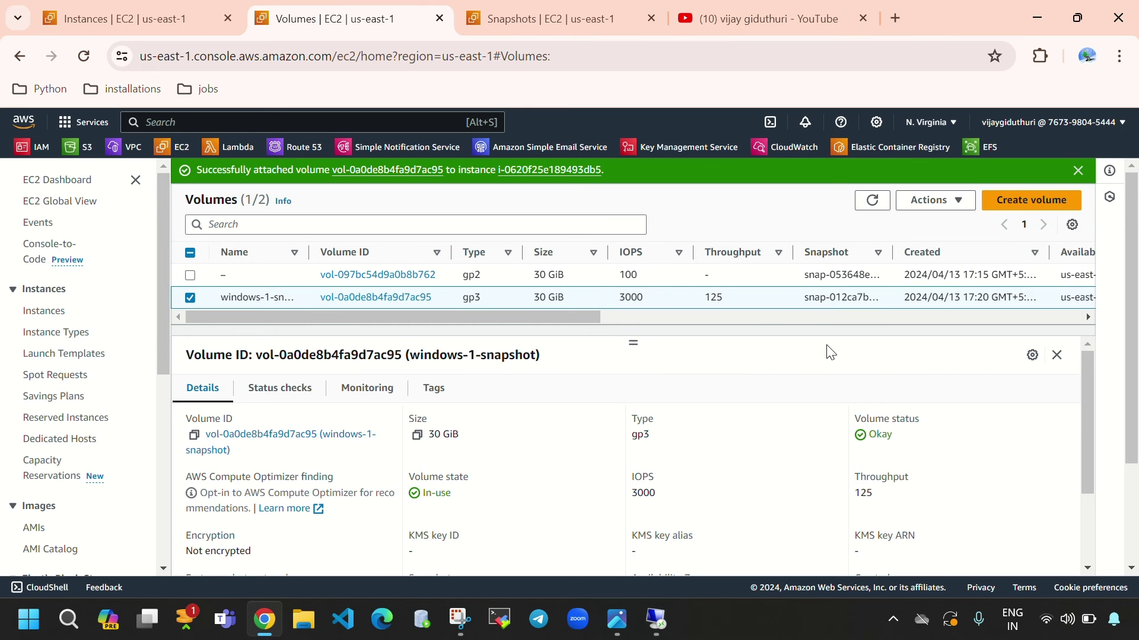
pyautogui.click(1078, 172)
pyautogui.click(880, 174)
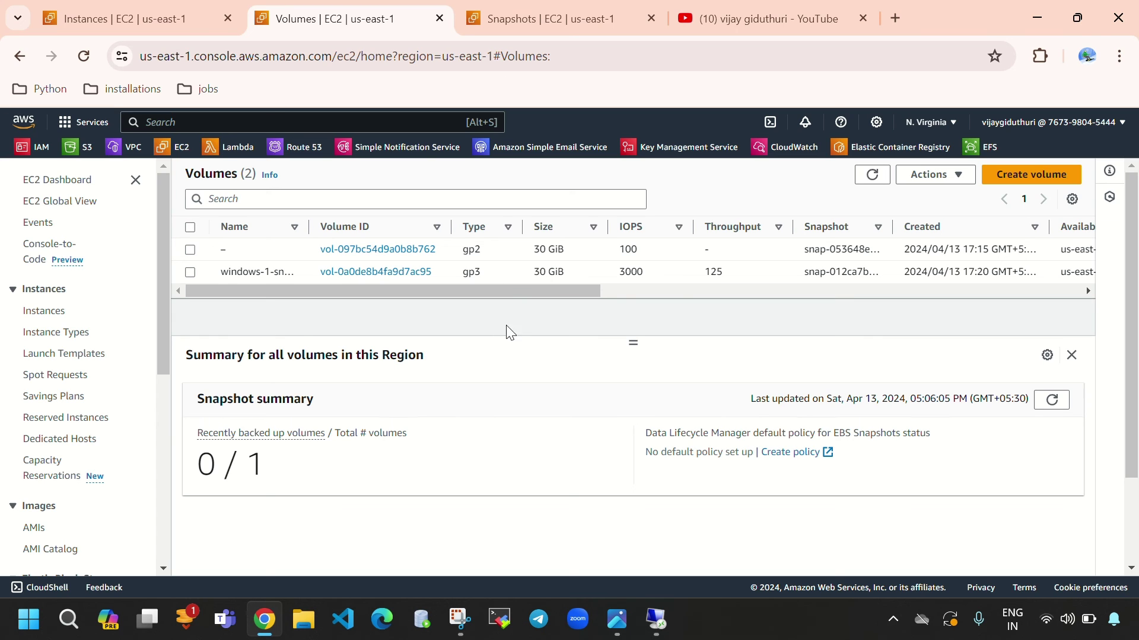
pyautogui.click(137, 19)
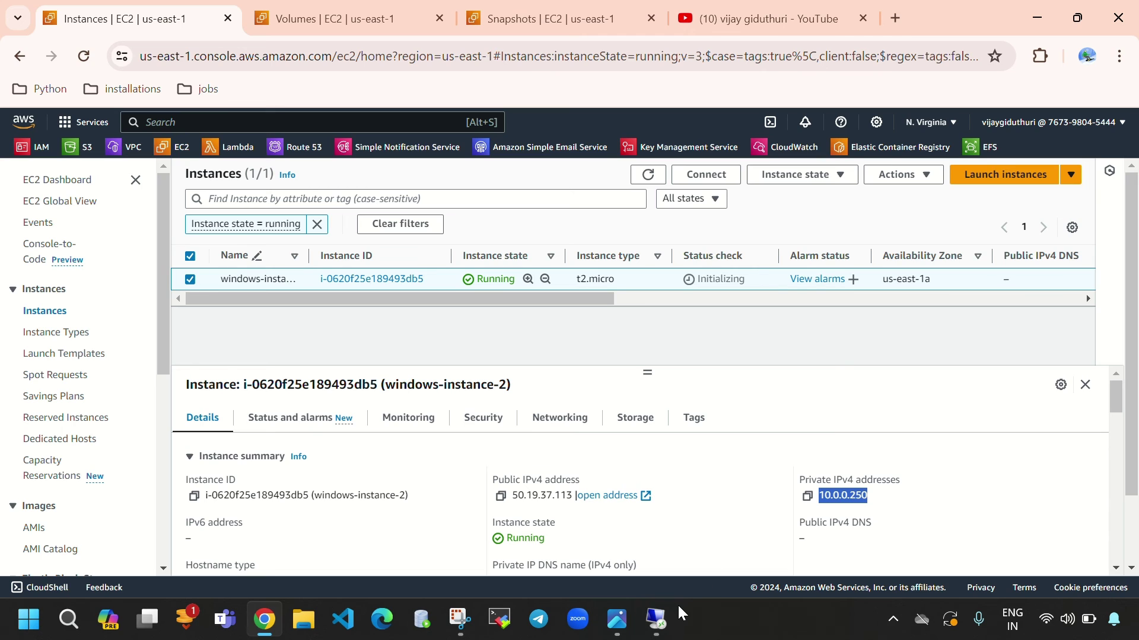
# Step: Reopen Local Disk (D:) from This PC in the Remote Desktop session, examine its folders, and minimize the session
pyautogui.click(661, 628)
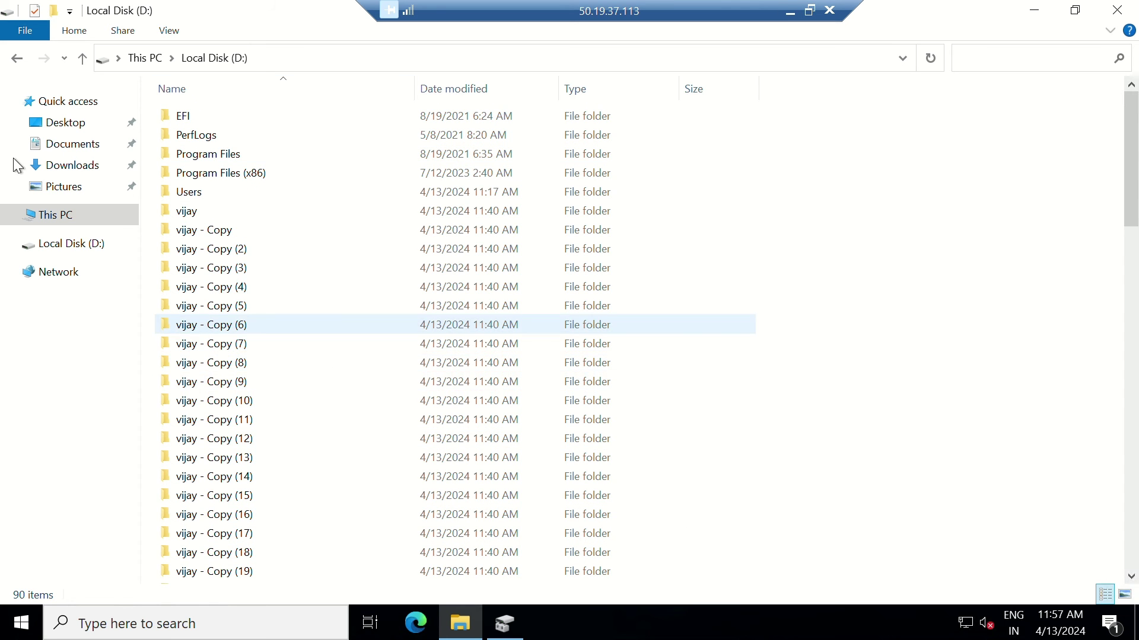
pyautogui.click(59, 218)
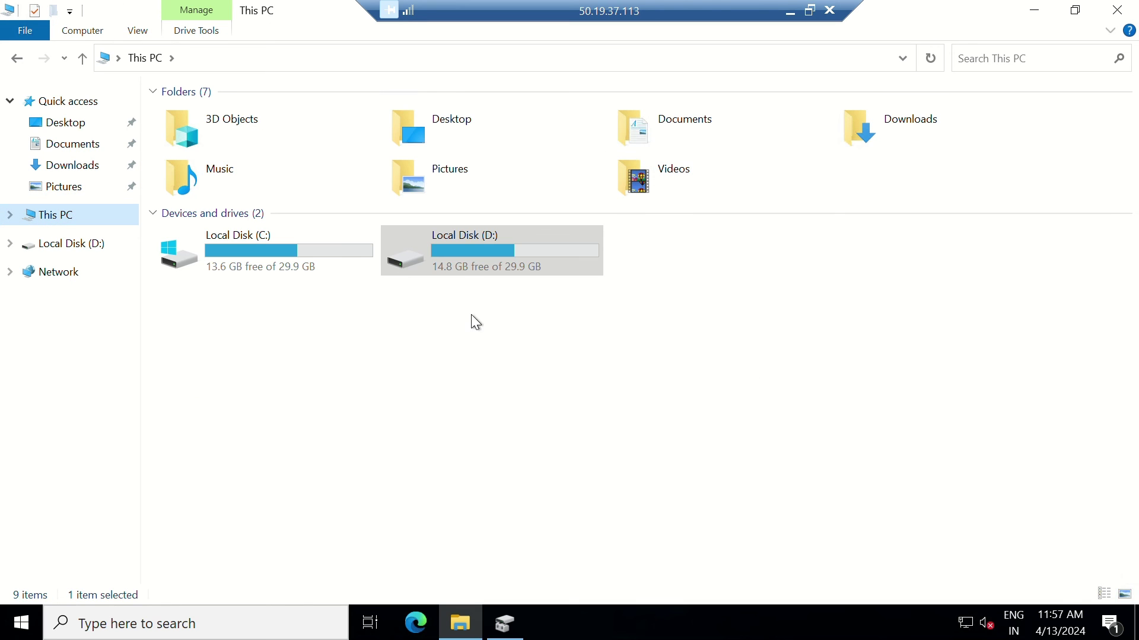
pyautogui.click(488, 263)
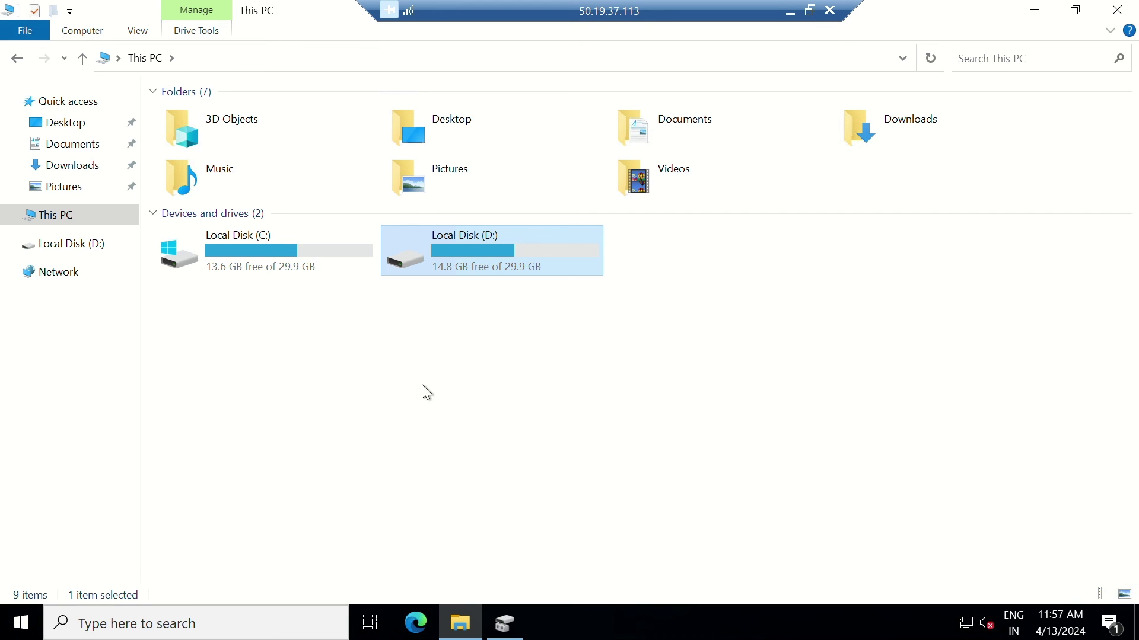
pyautogui.doubleClick(492, 263)
pyautogui.scroll(-12, 516, 328)
pyautogui.scroll(-2, 515, 328)
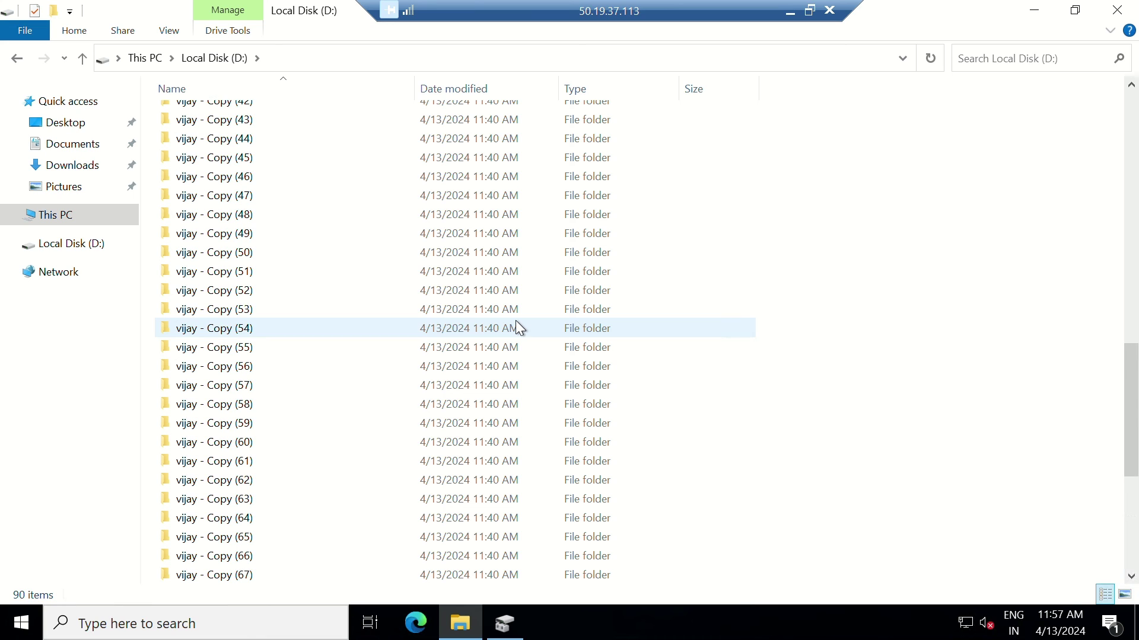
pyautogui.scroll(-6, 287, 526)
pyautogui.scroll(6, 385, 475)
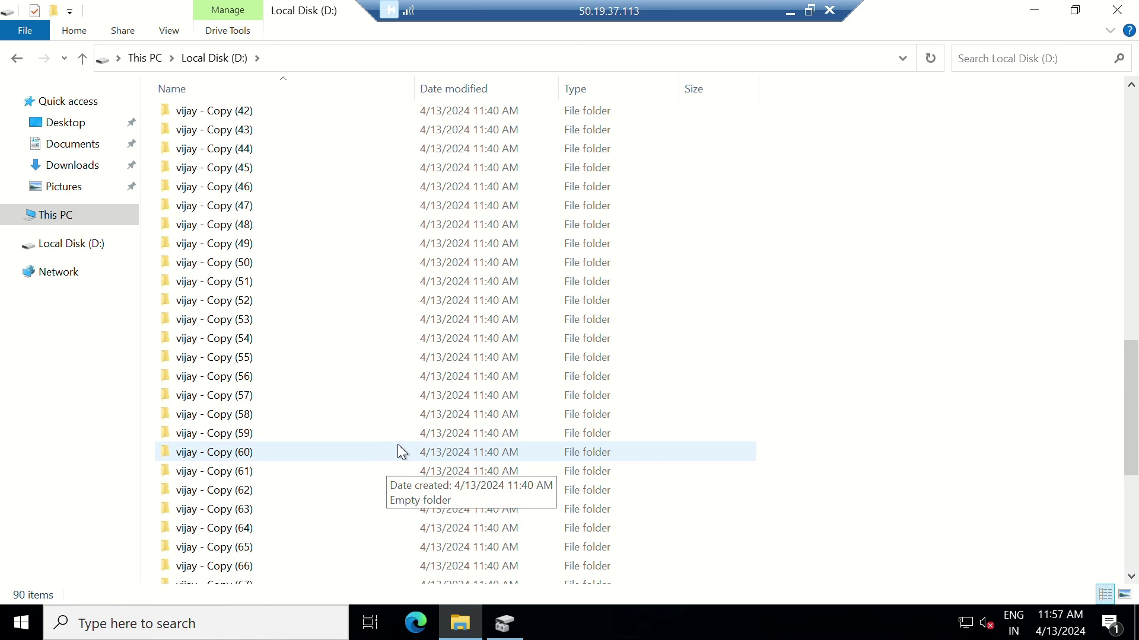
pyautogui.scroll(10, 398, 444)
pyautogui.scroll(2, 408, 415)
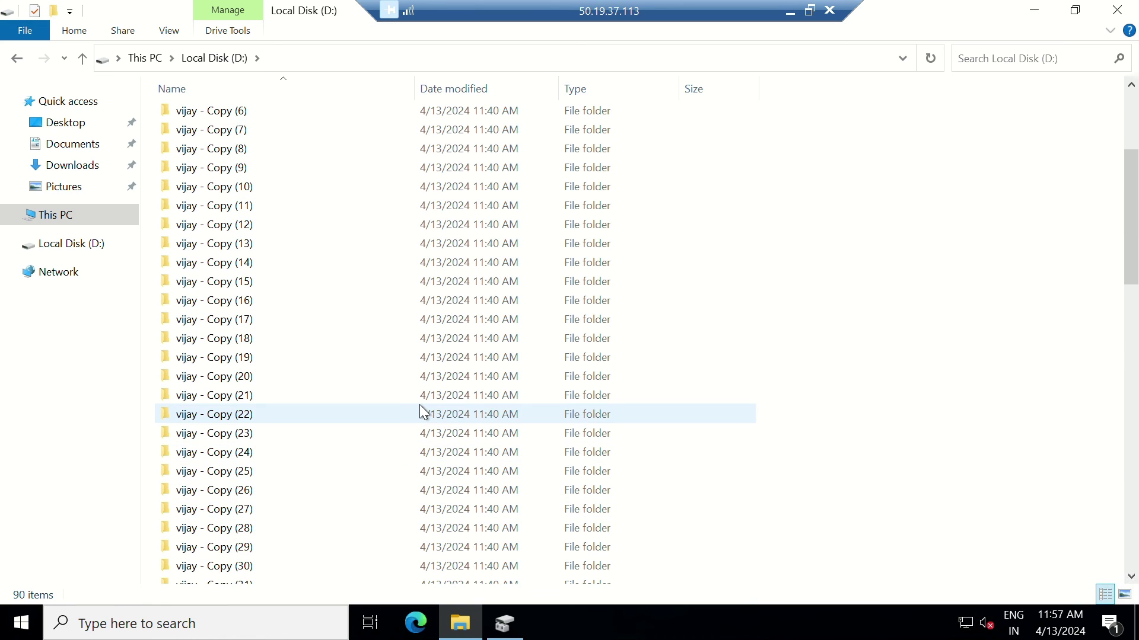
pyautogui.click(790, 12)
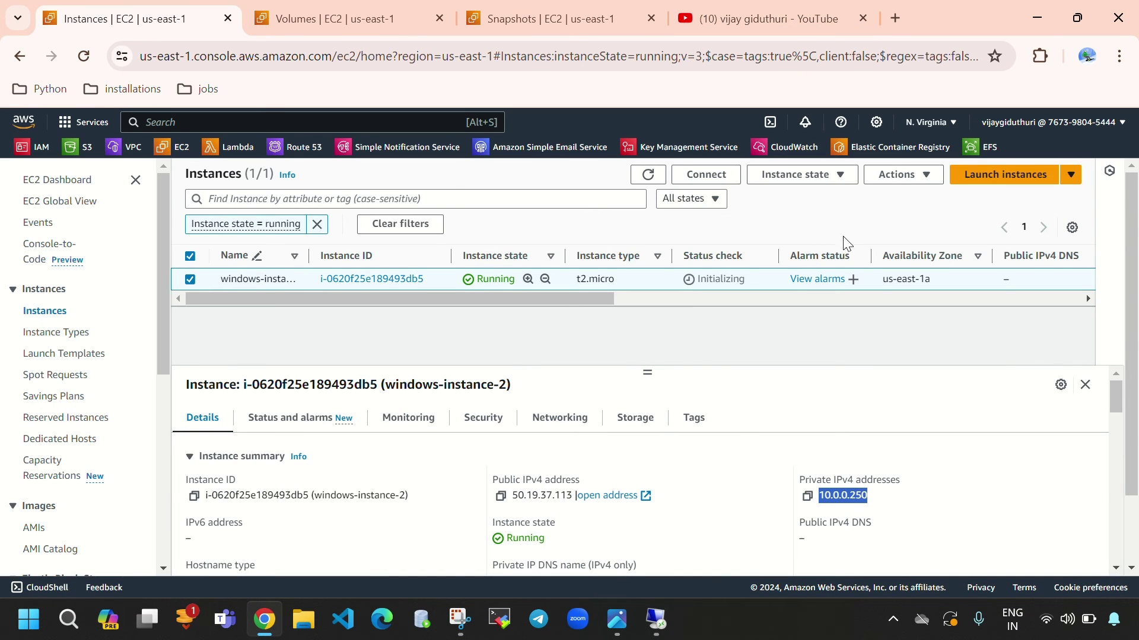
# Step: Terminate windows-instance-2, checking the volumes list before confirming, and refresh the instances list
pyautogui.click(896, 174)
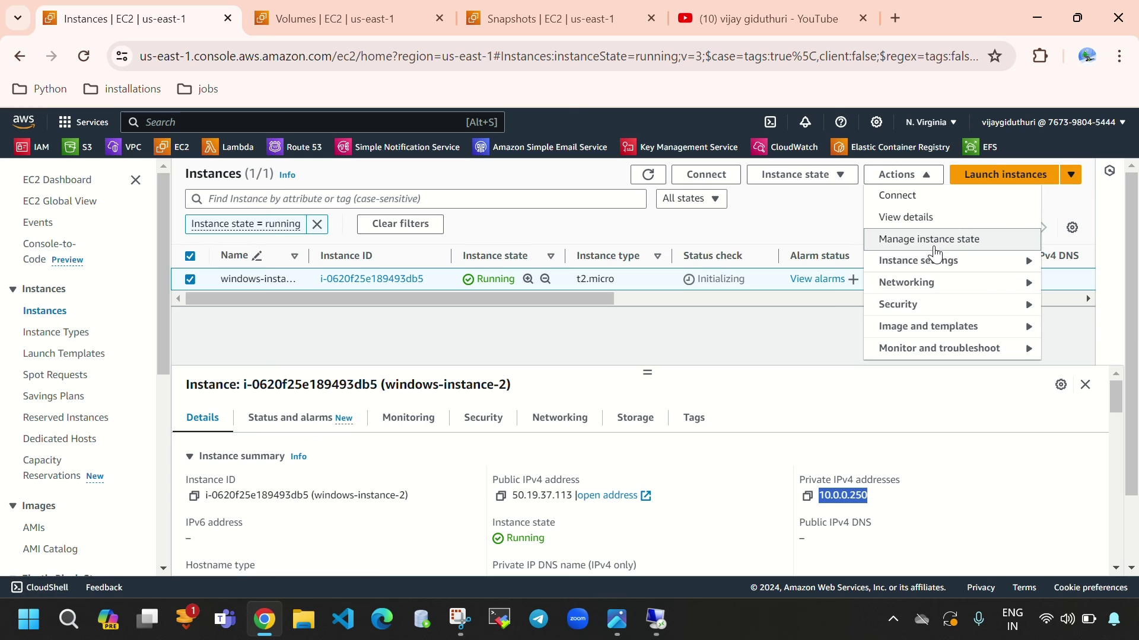
pyautogui.click(837, 178)
pyautogui.click(823, 290)
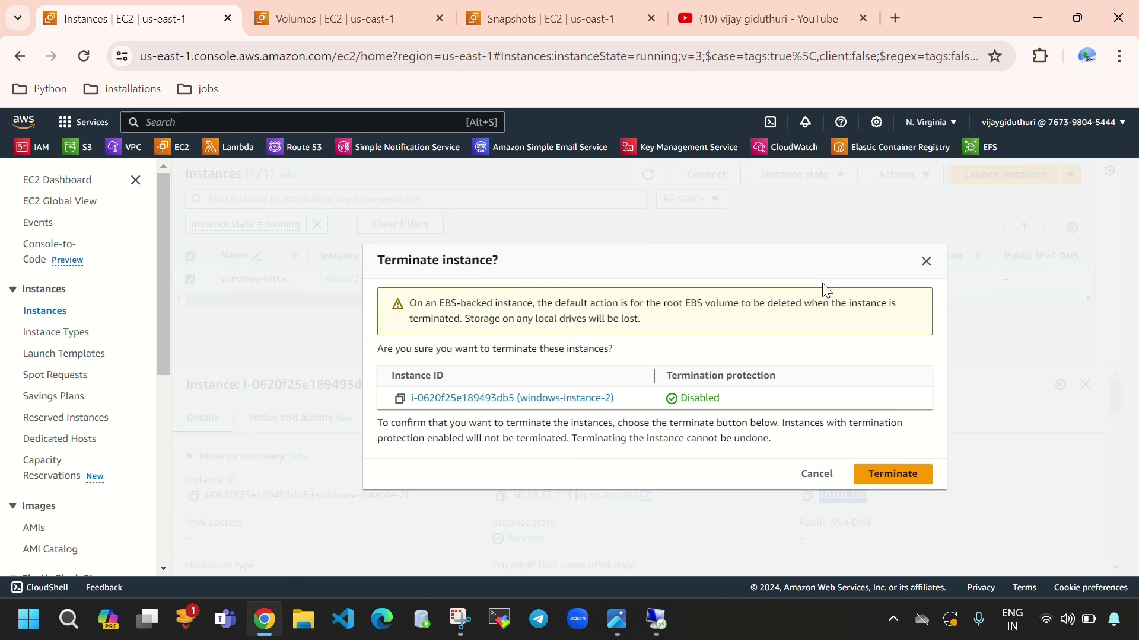
pyautogui.click(350, 2)
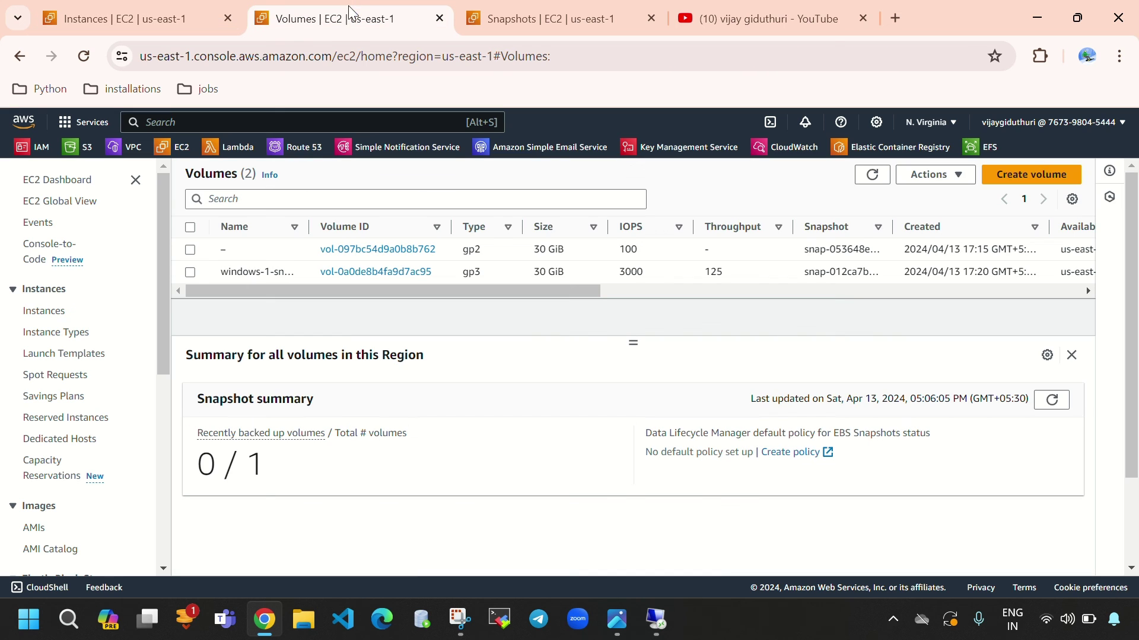
pyautogui.click(163, 12)
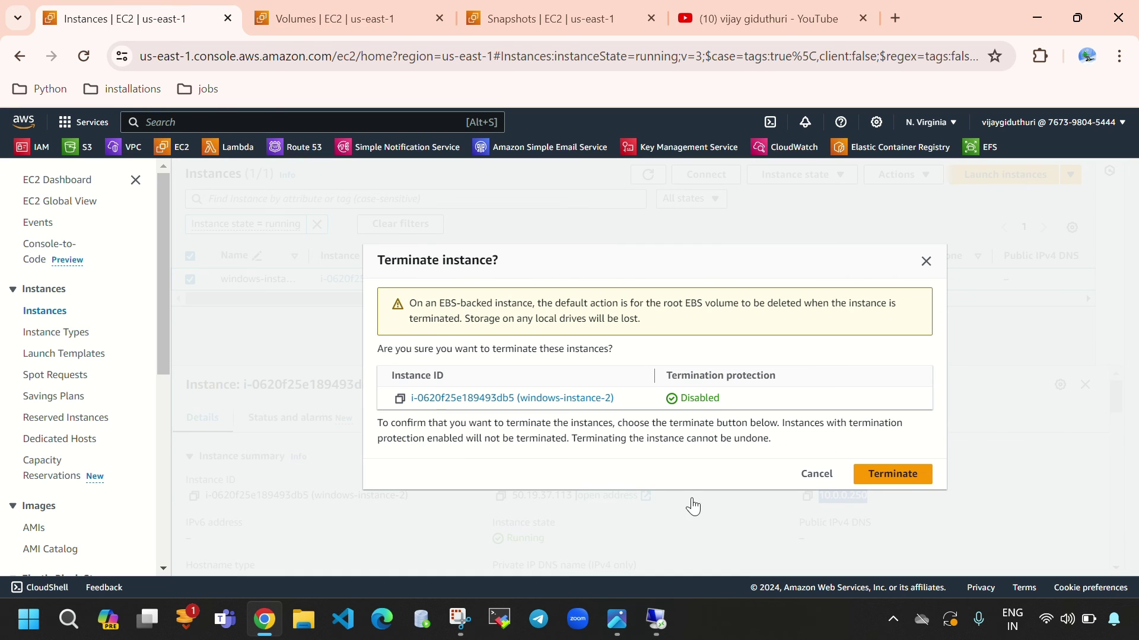
pyautogui.click(356, 5)
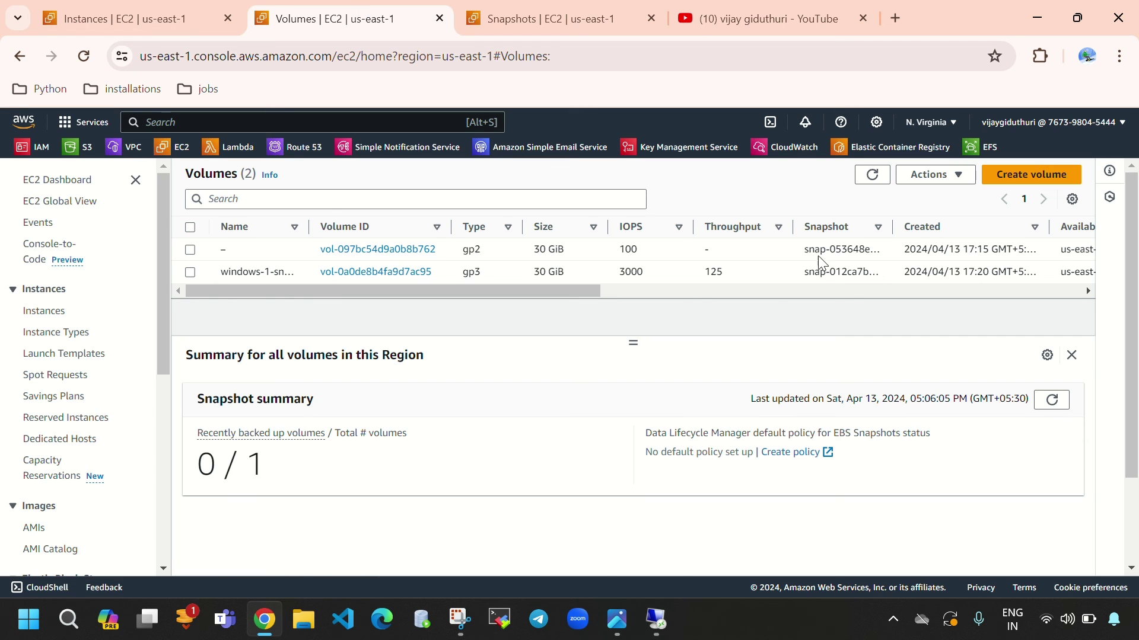
pyautogui.click(148, 17)
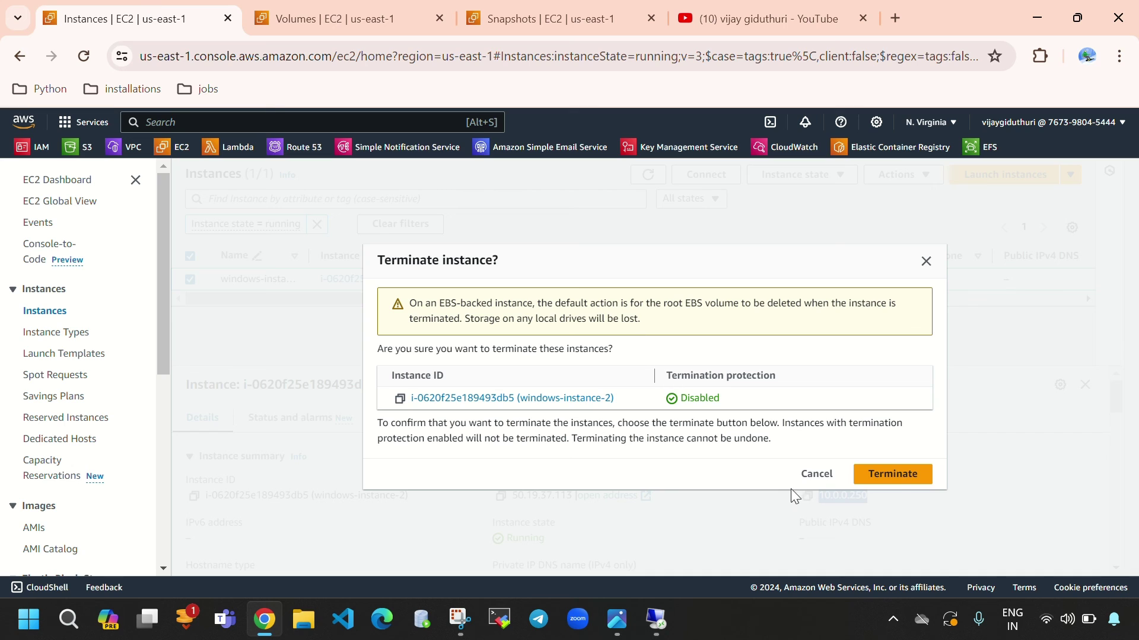
pyautogui.click(894, 475)
pyautogui.click(647, 175)
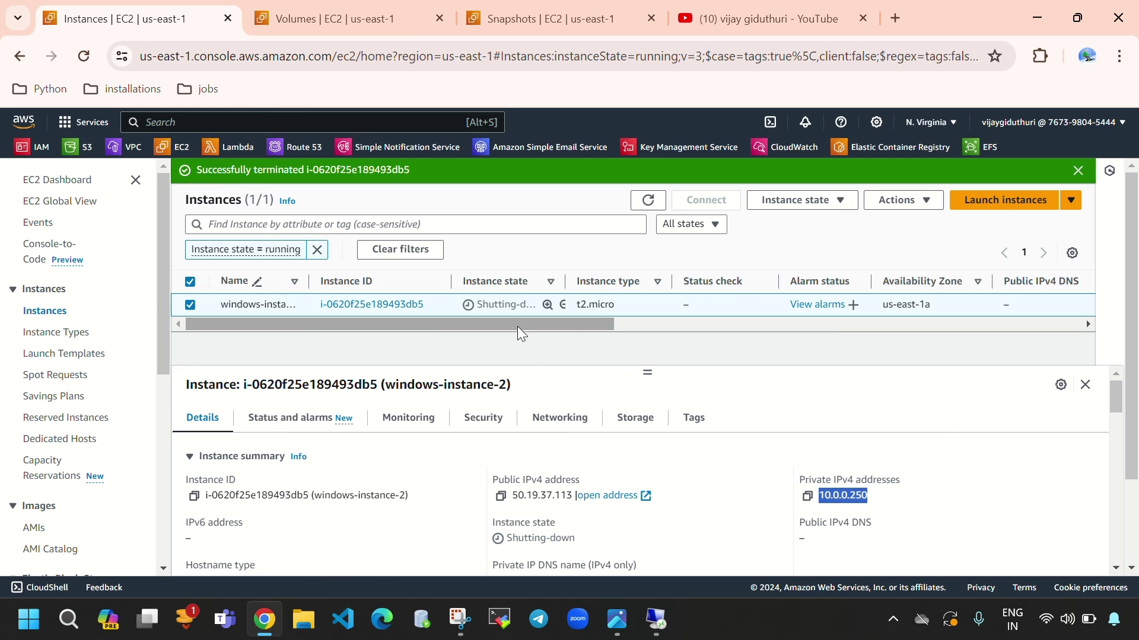
# Step: Refresh the instances list and remove the "Instance state = running" filter
pyautogui.moveTo(476, 305); pyautogui.dragTo(524, 302)
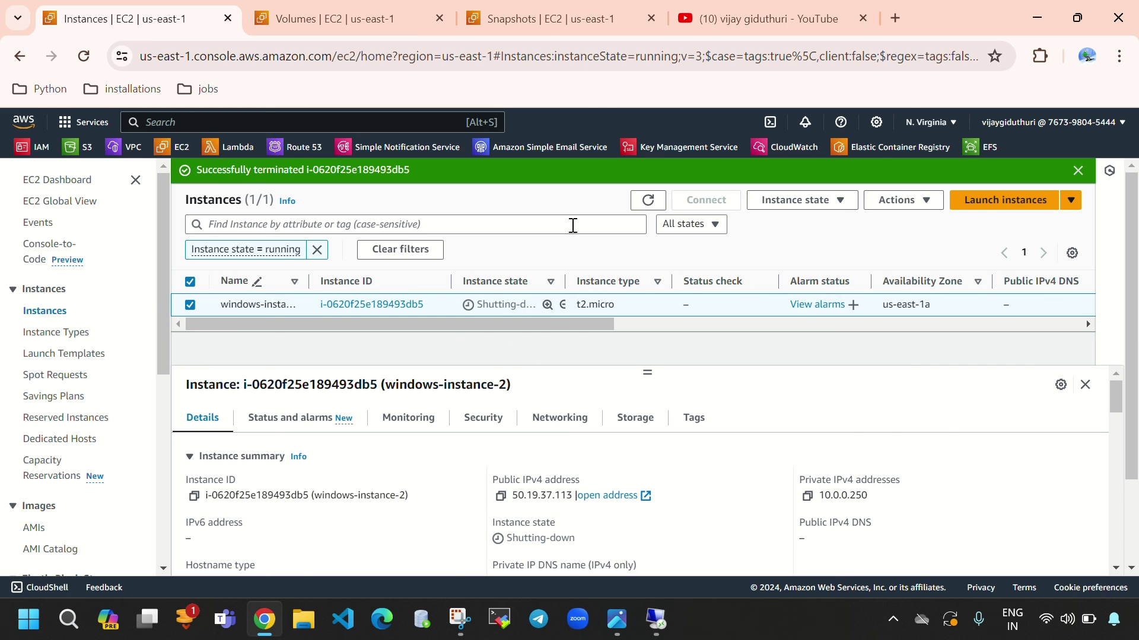
pyautogui.click(648, 199)
pyautogui.click(317, 253)
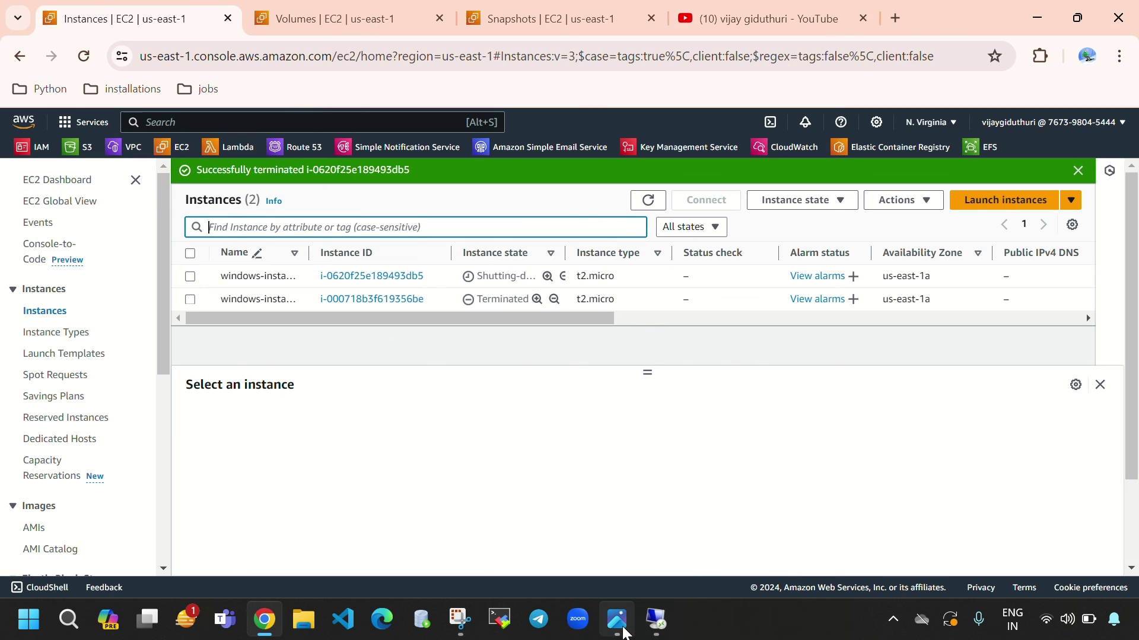
# Step: Acknowledge the ended Remote Desktop session, minimize the connection window and dismiss the instance filter suggestions
pyautogui.click(656, 619)
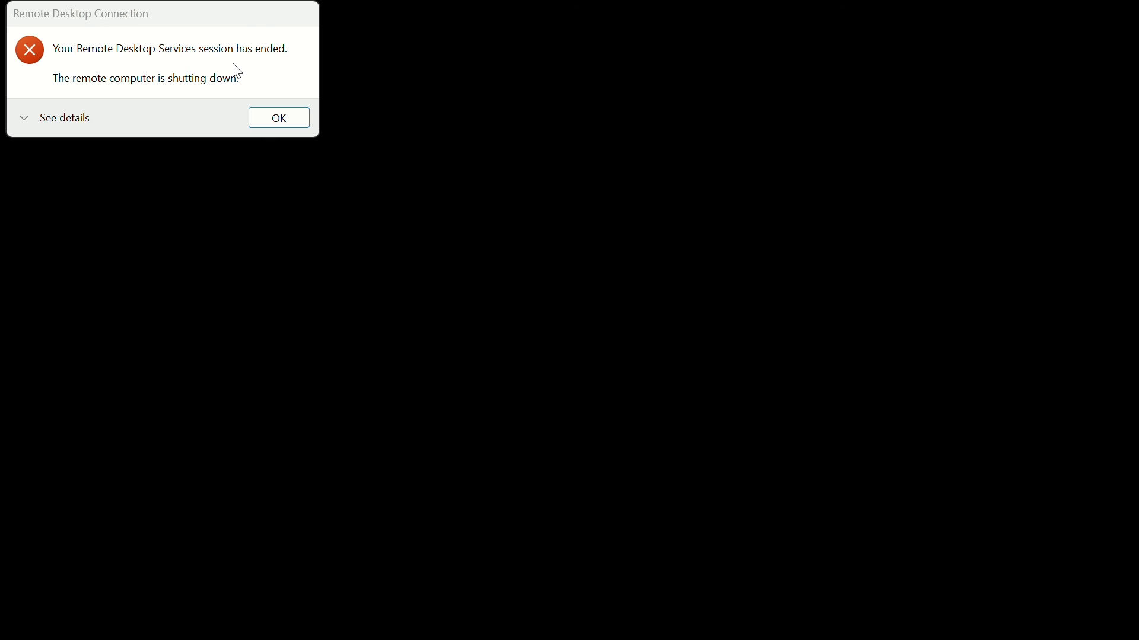
pyautogui.click(270, 118)
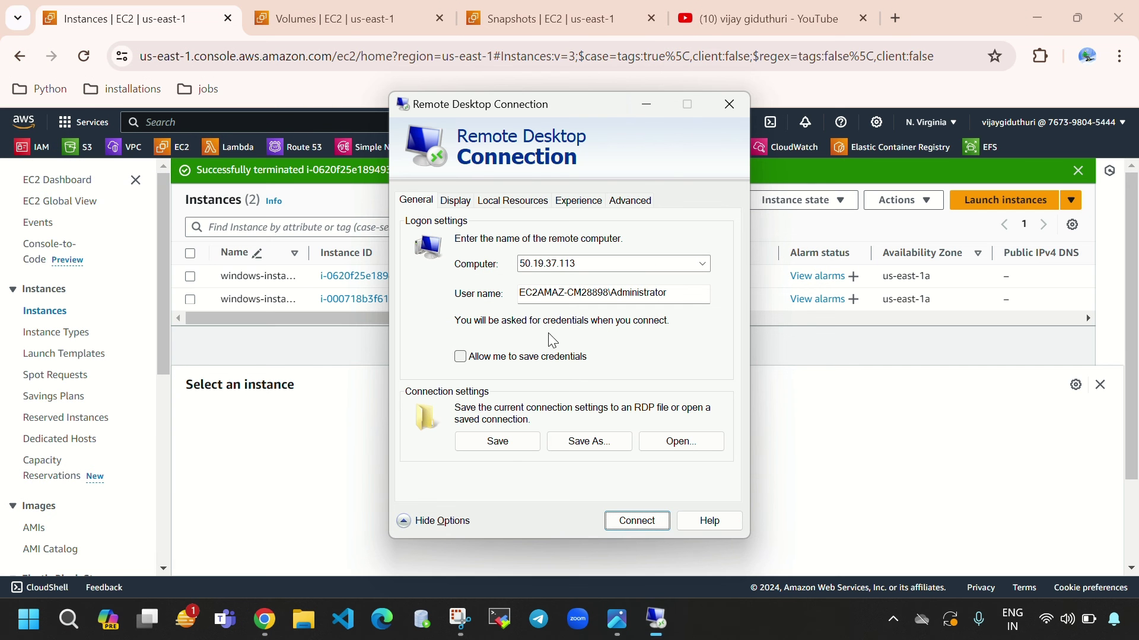
pyautogui.click(647, 108)
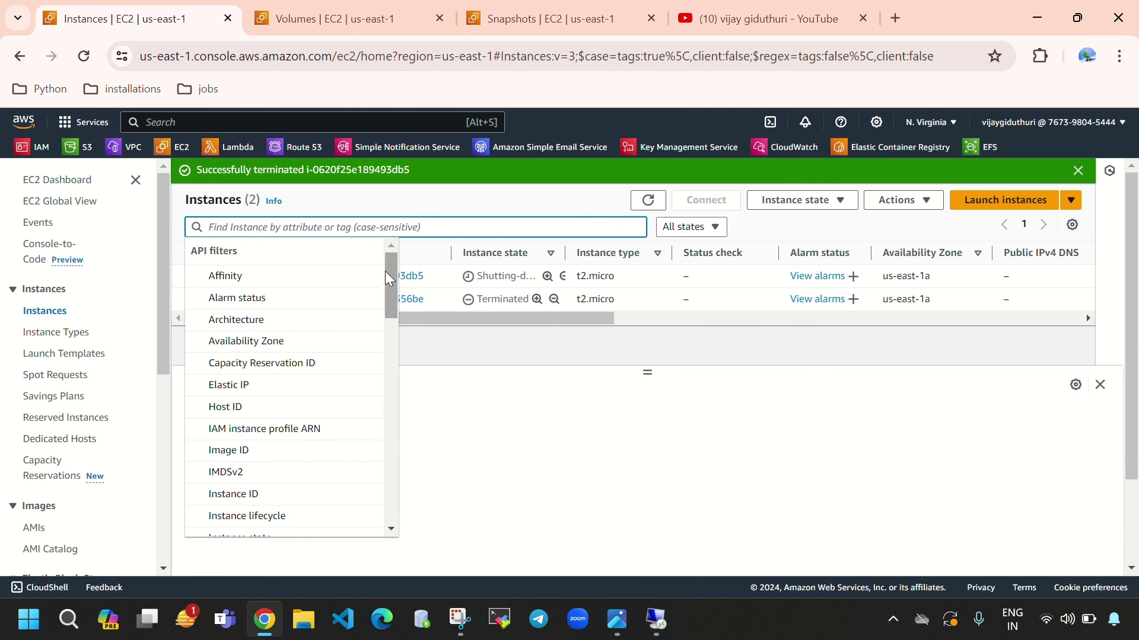
pyautogui.click(698, 537)
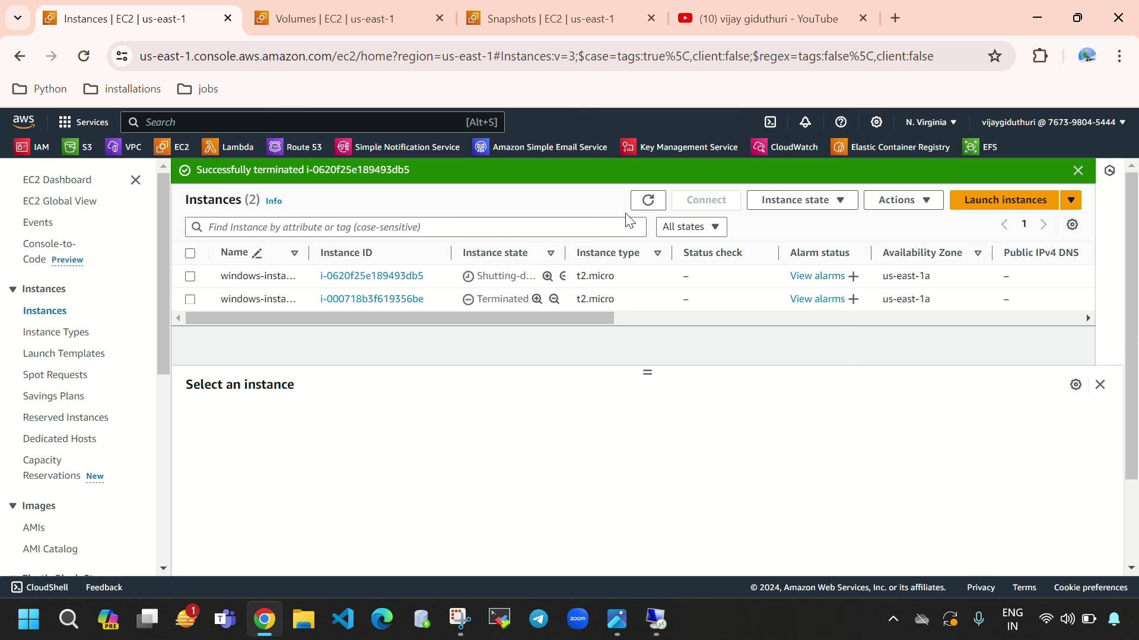
# Step: Refresh the instances list and check the Volumes page to follow the termination of windows-instance-2
pyautogui.click(647, 202)
pyautogui.click(480, 277)
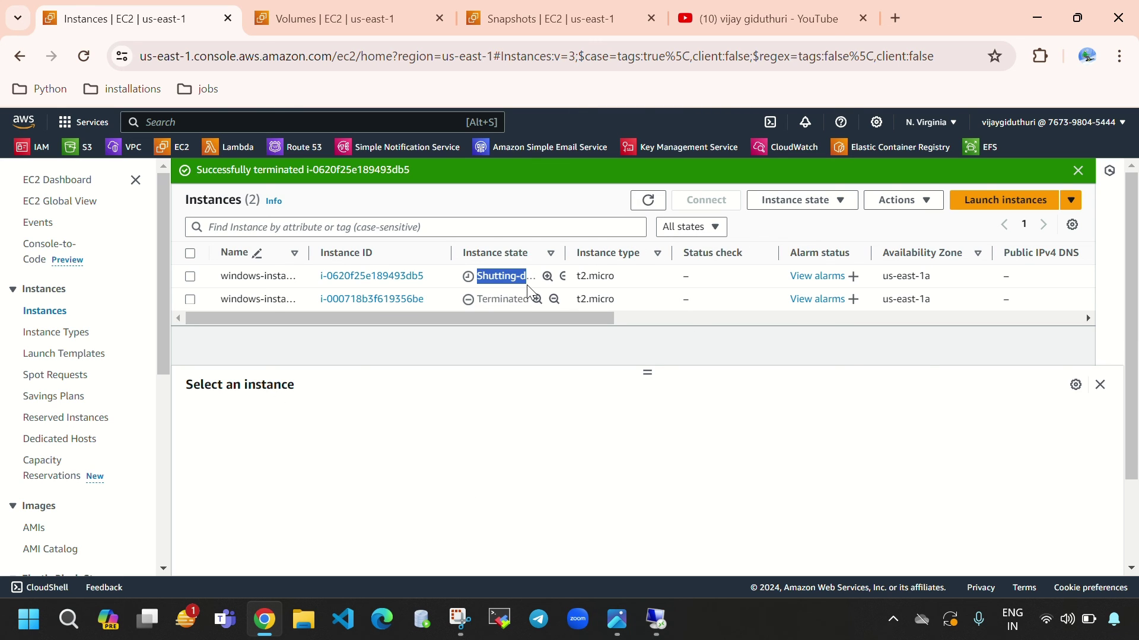
pyautogui.click(649, 200)
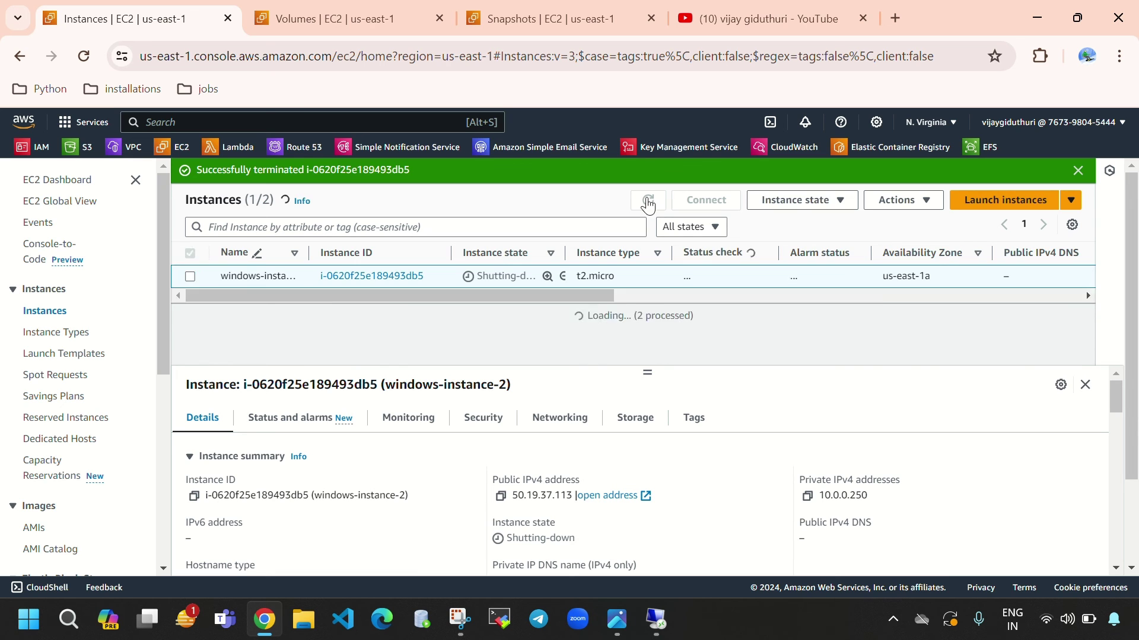
pyautogui.click(650, 201)
pyautogui.click(372, 22)
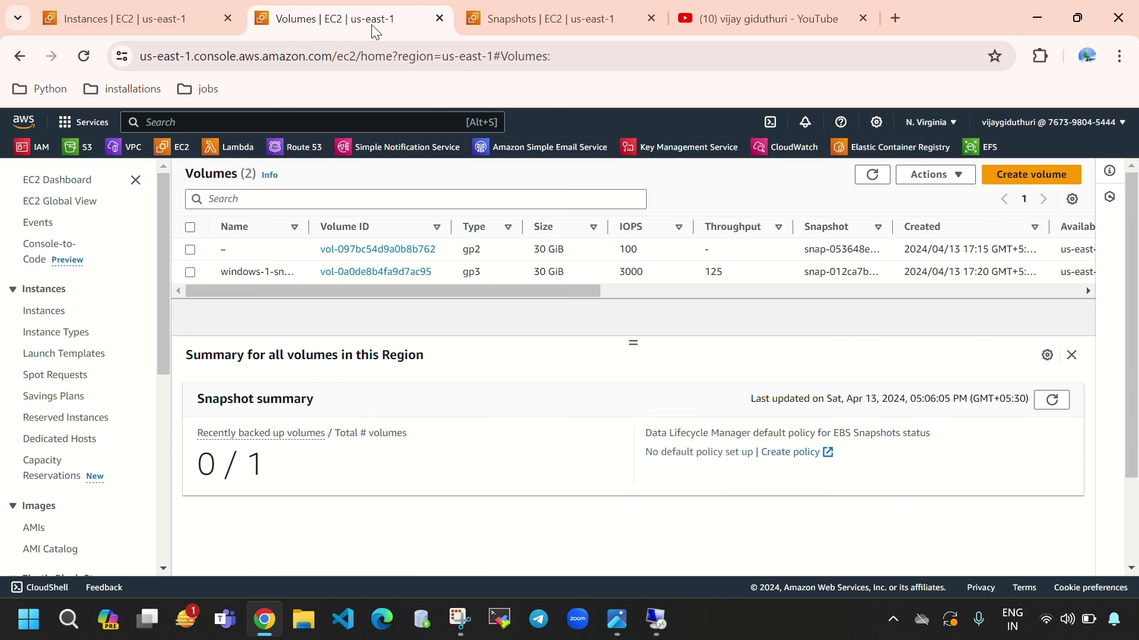
pyautogui.click(880, 176)
pyautogui.click(136, 24)
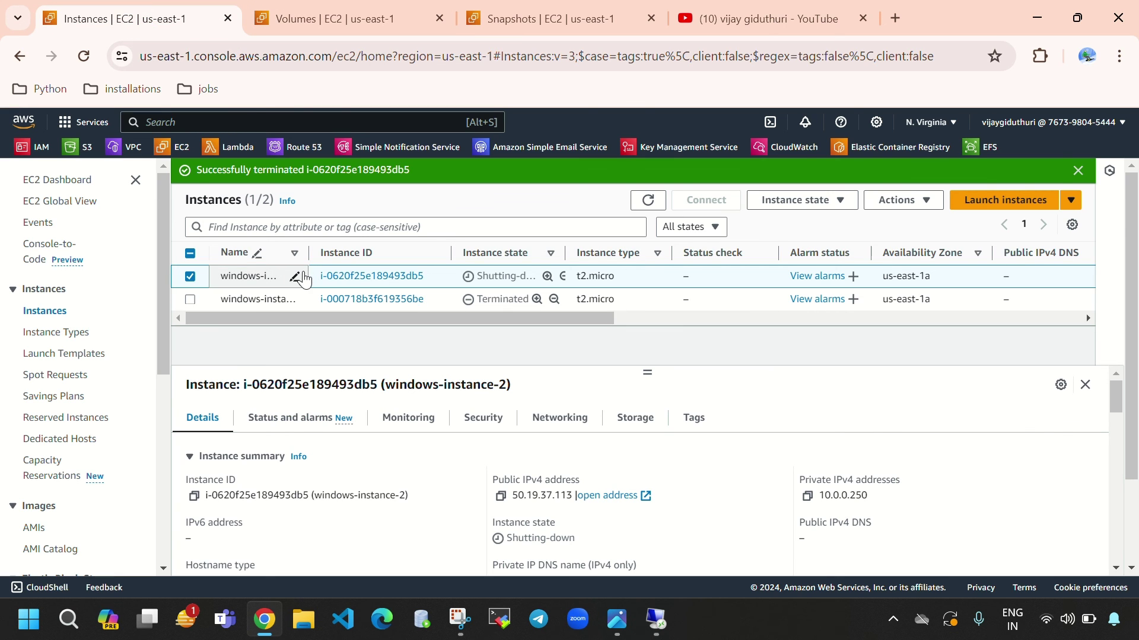
pyautogui.click(317, 27)
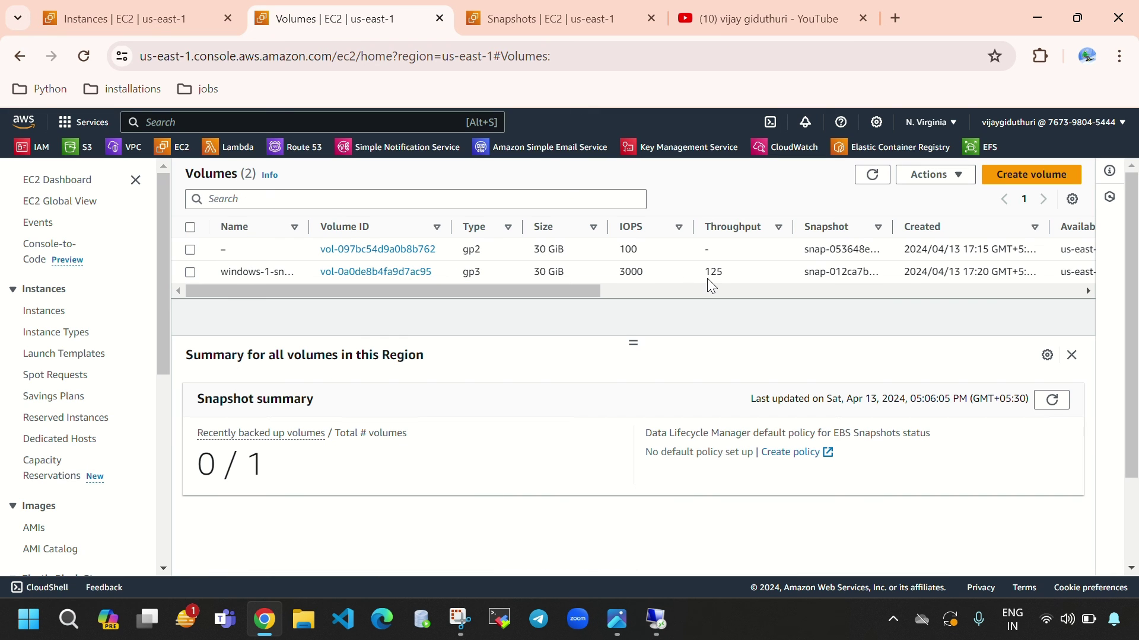
pyautogui.click(135, 13)
pyautogui.click(648, 201)
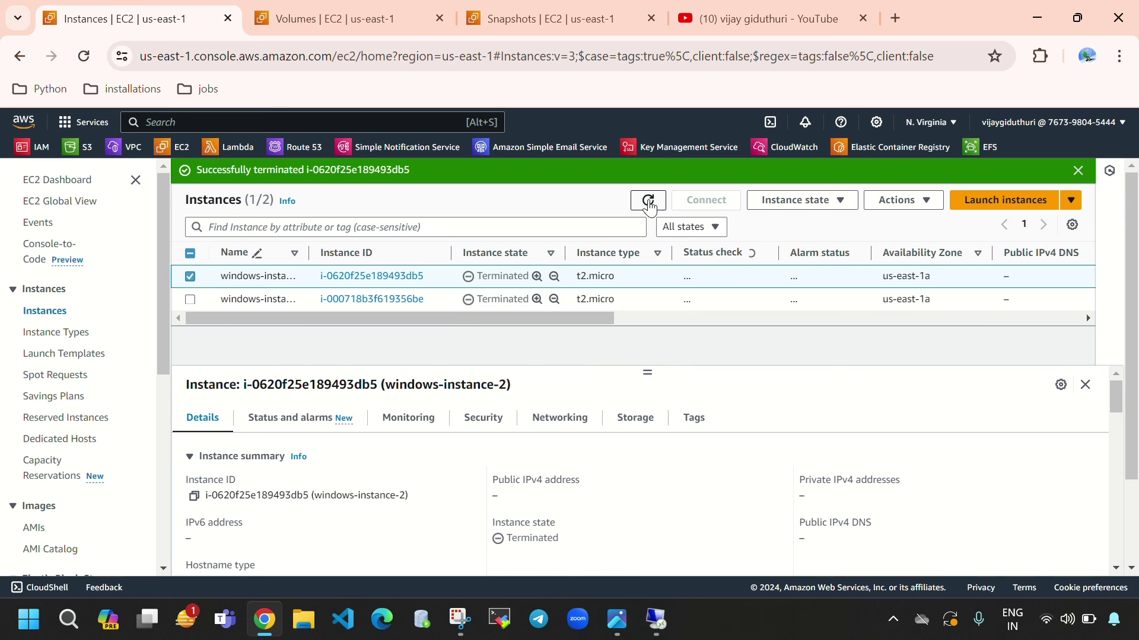
# Step: Refresh the volumes list and examine it, comparing it with the instance states on the Instances page
pyautogui.click(347, 24)
pyautogui.click(873, 178)
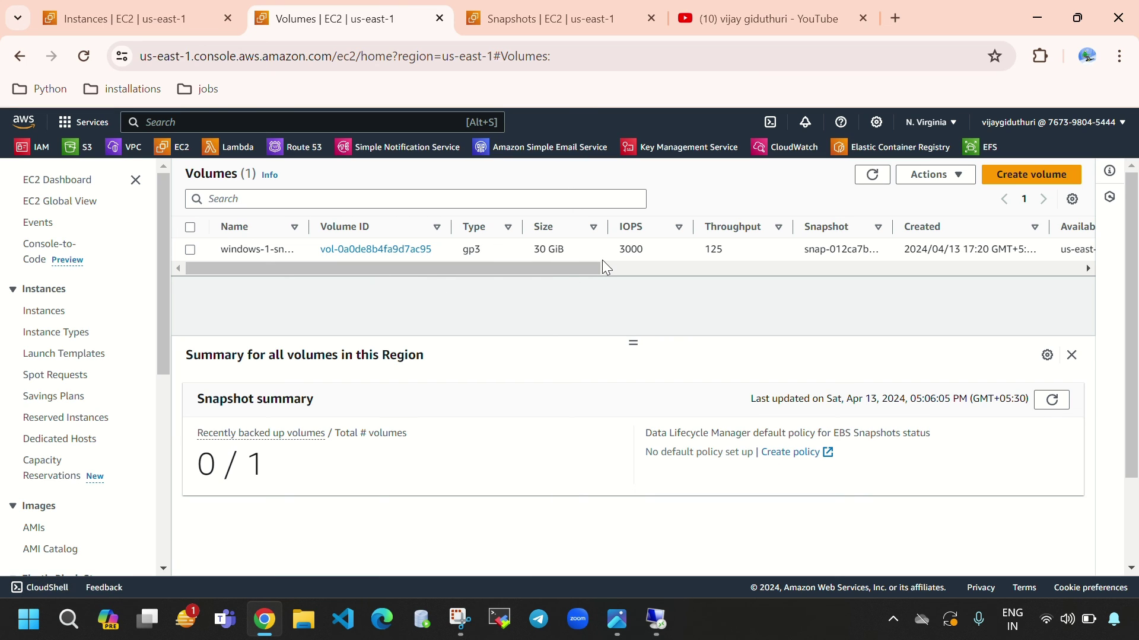
pyautogui.click(98, 12)
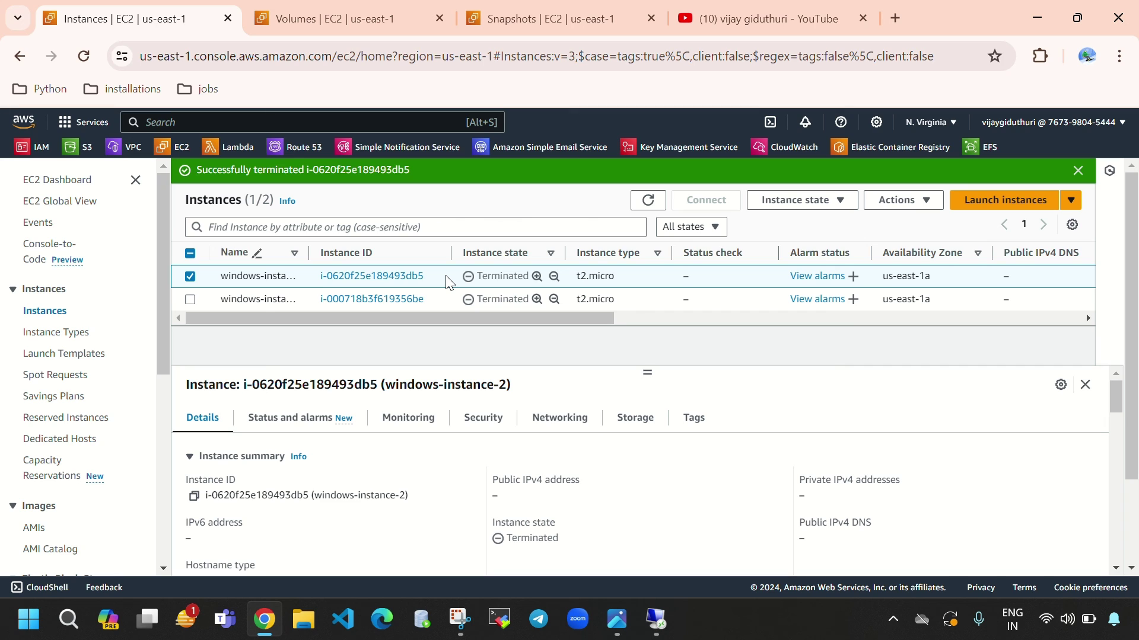
pyautogui.click(371, 20)
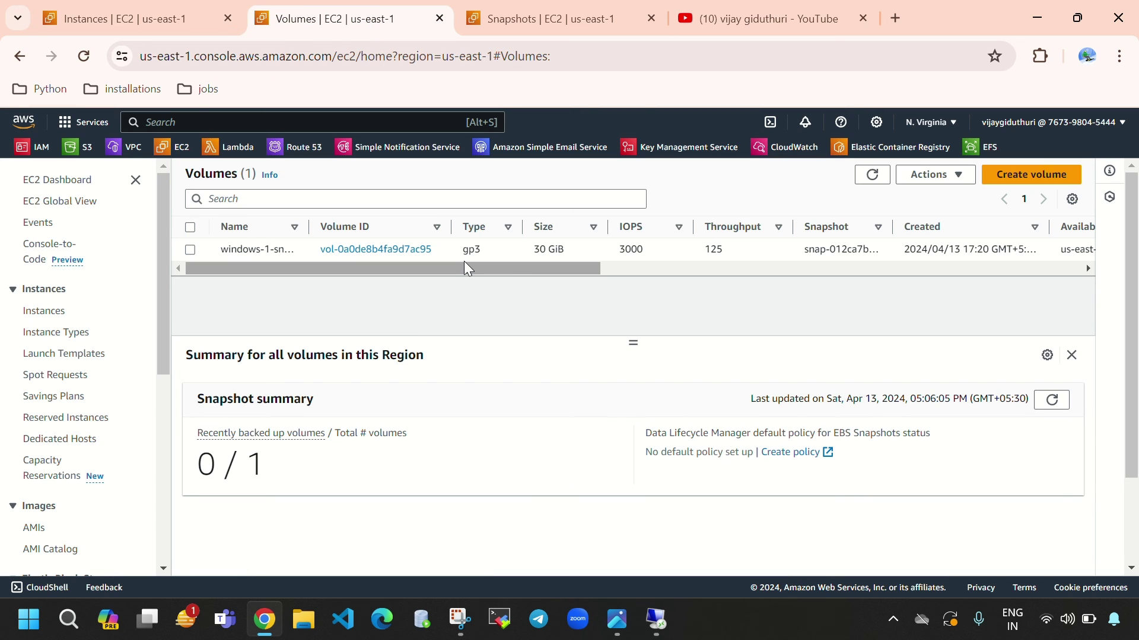
pyautogui.moveTo(465, 268); pyautogui.dragTo(572, 274)
pyautogui.moveTo(650, 287); pyautogui.dragTo(389, 265)
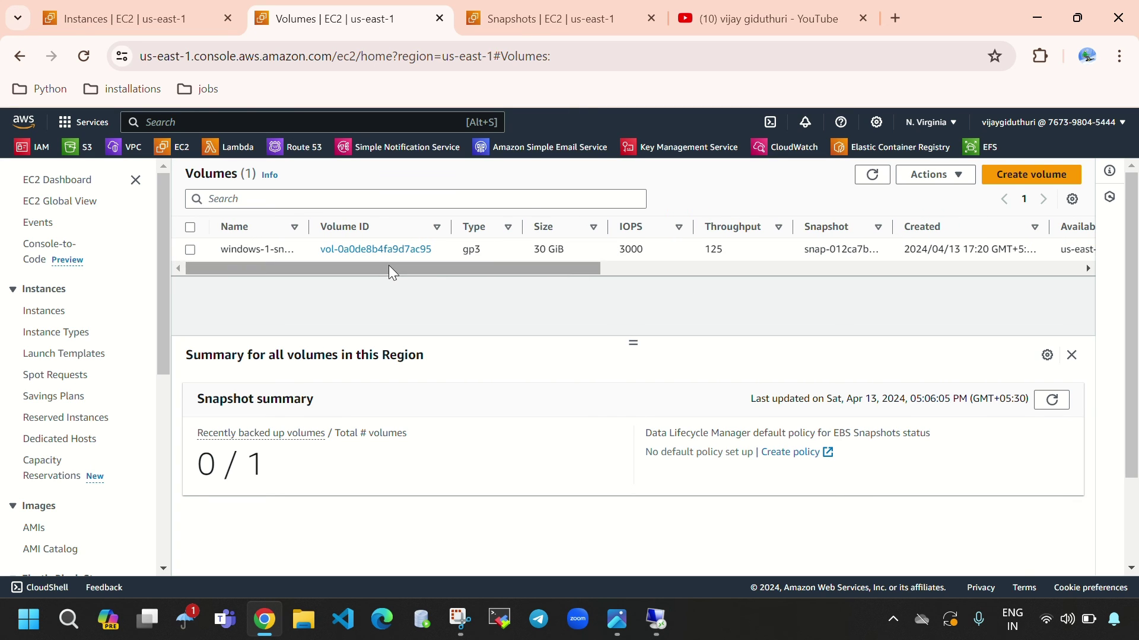
# Step: Delete the windows-1-snapshot volume, confirming with "delete", and dismiss the success notification
pyautogui.click(190, 250)
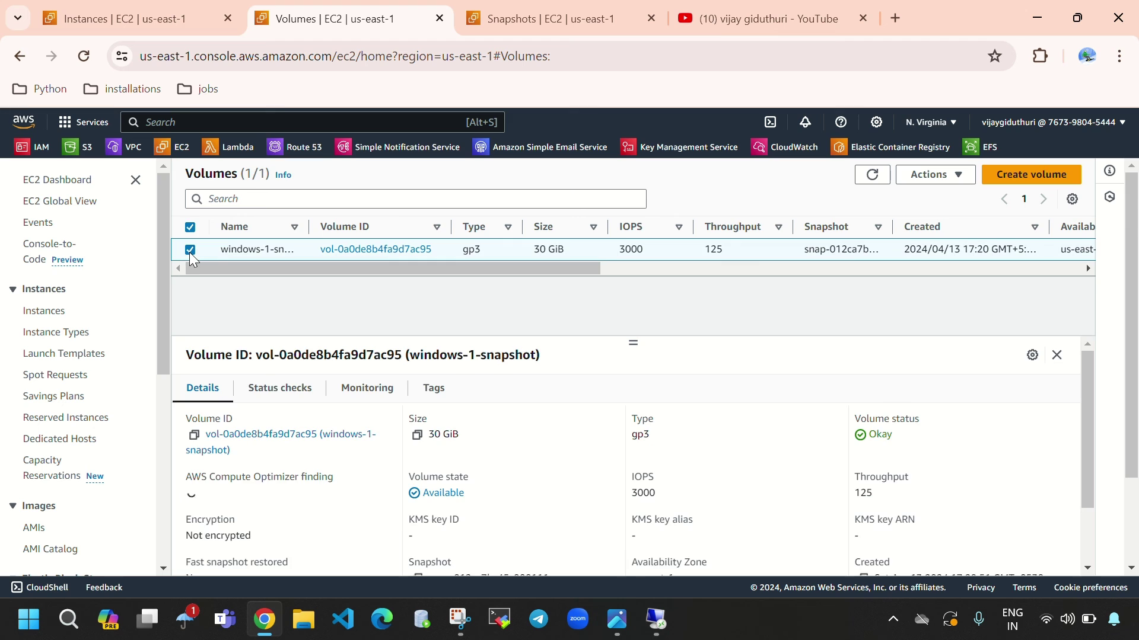
pyautogui.click(922, 185)
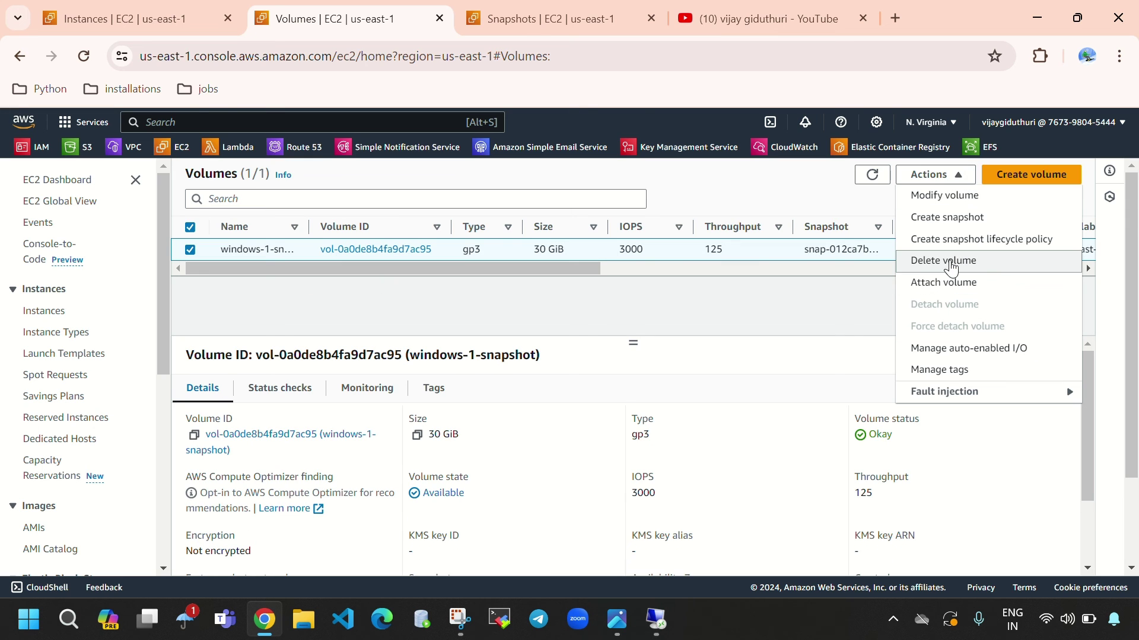
pyautogui.click(951, 262)
pyautogui.click(784, 419)
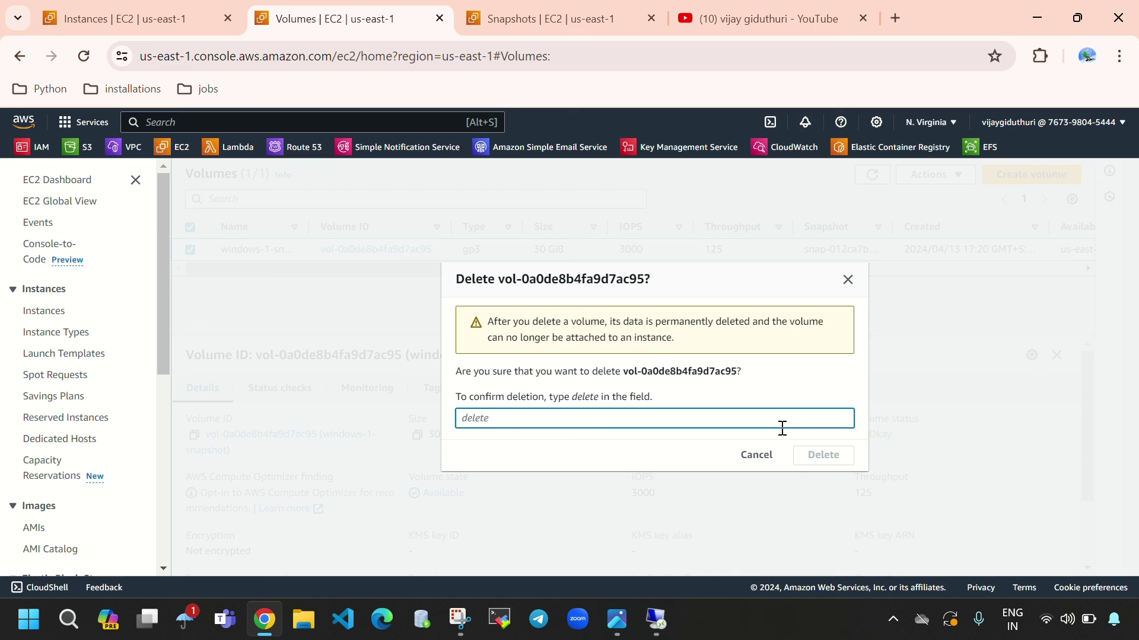
pyautogui.write('delete')
pyautogui.press('Return')
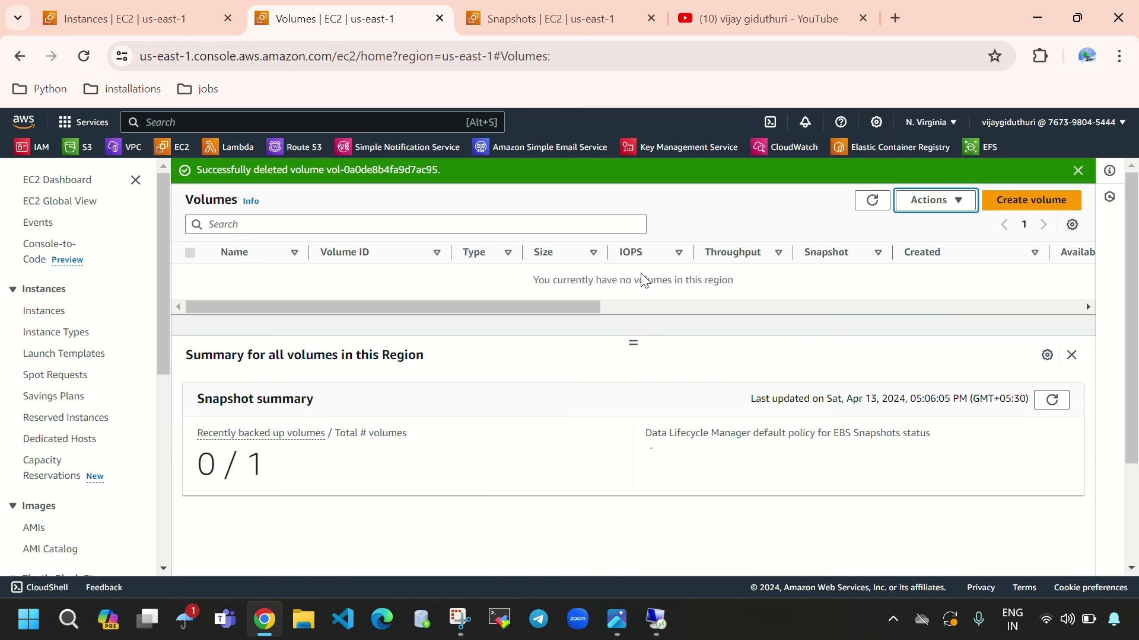
pyautogui.click(1079, 171)
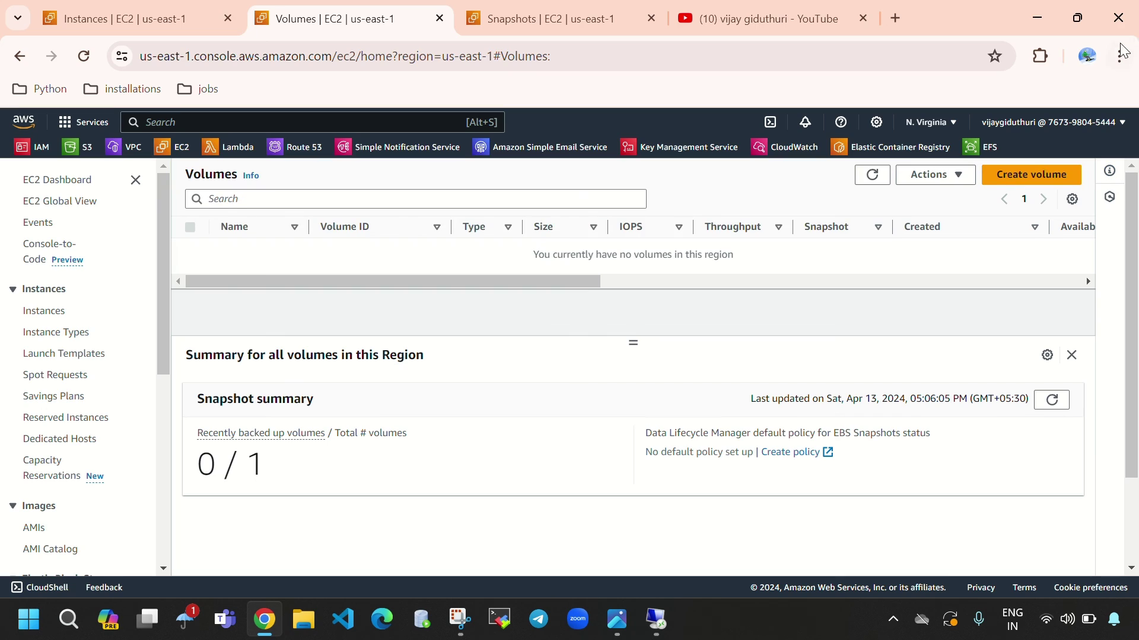
# Step: Switch to the Snapshots page, maximize the browser window and dismiss the volume creation notification
pyautogui.click(1085, 20)
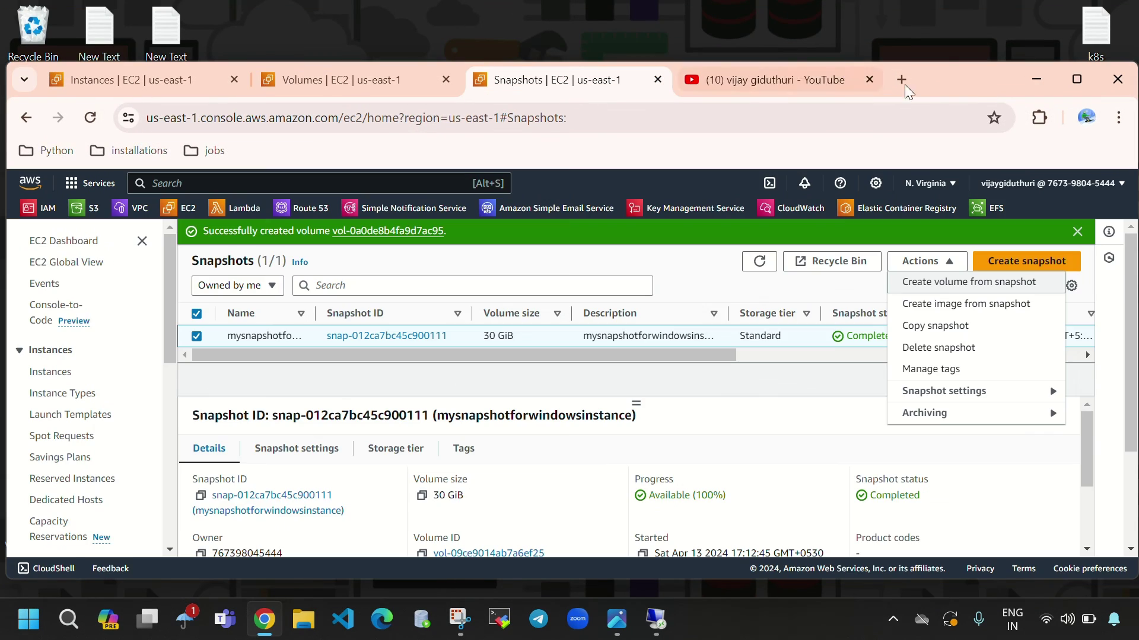
pyautogui.click(1077, 81)
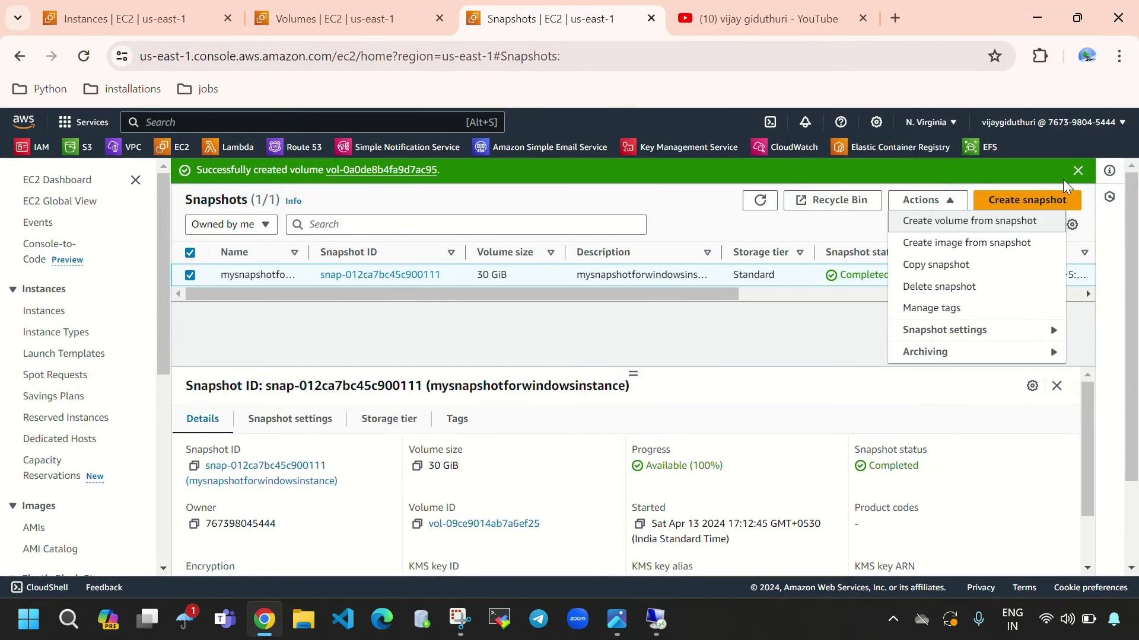
pyautogui.click(1077, 172)
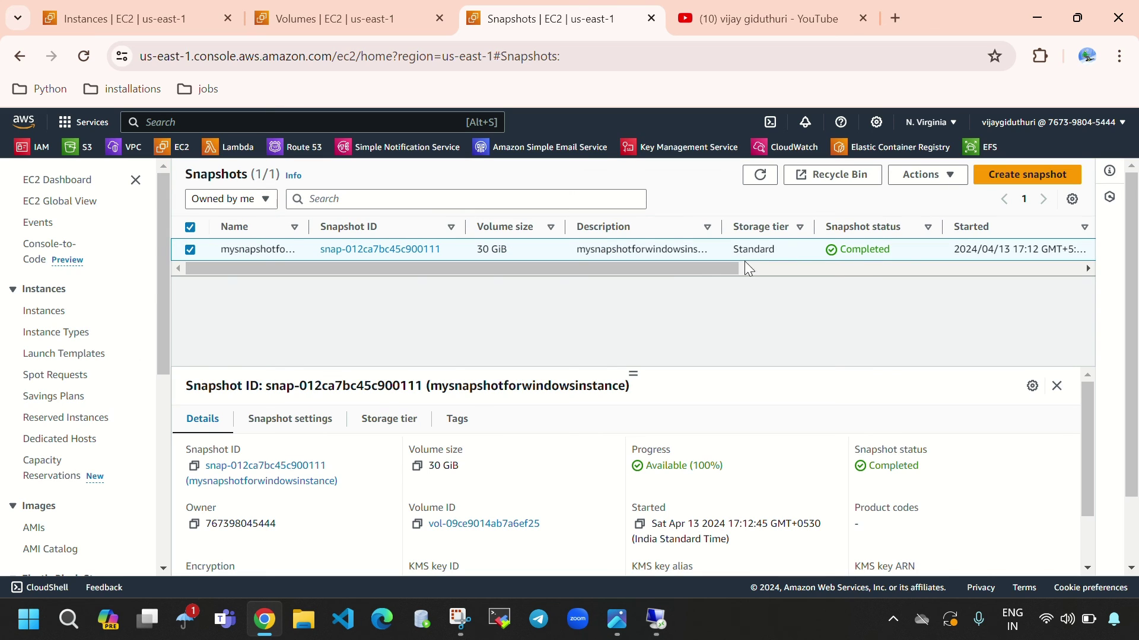
# Step: Delete the snapshot mysnapshotforwindowsinstance, confirming with "delete", and refresh the snapshots list
pyautogui.click(921, 177)
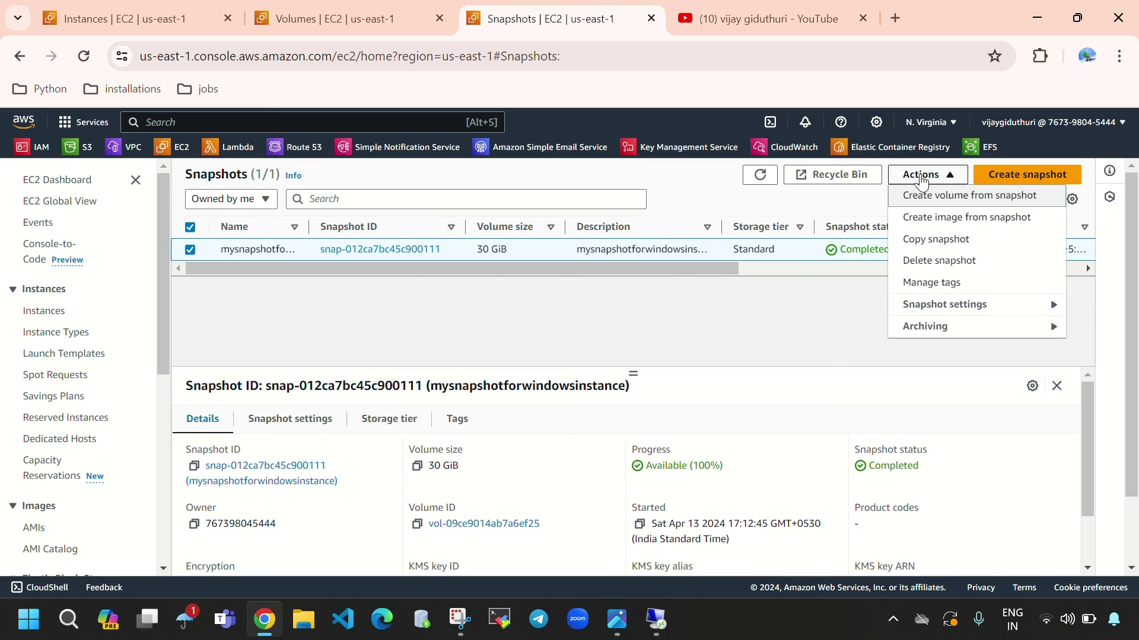
pyautogui.click(984, 262)
pyautogui.click(617, 395)
pyautogui.write('delete')
pyautogui.click(849, 433)
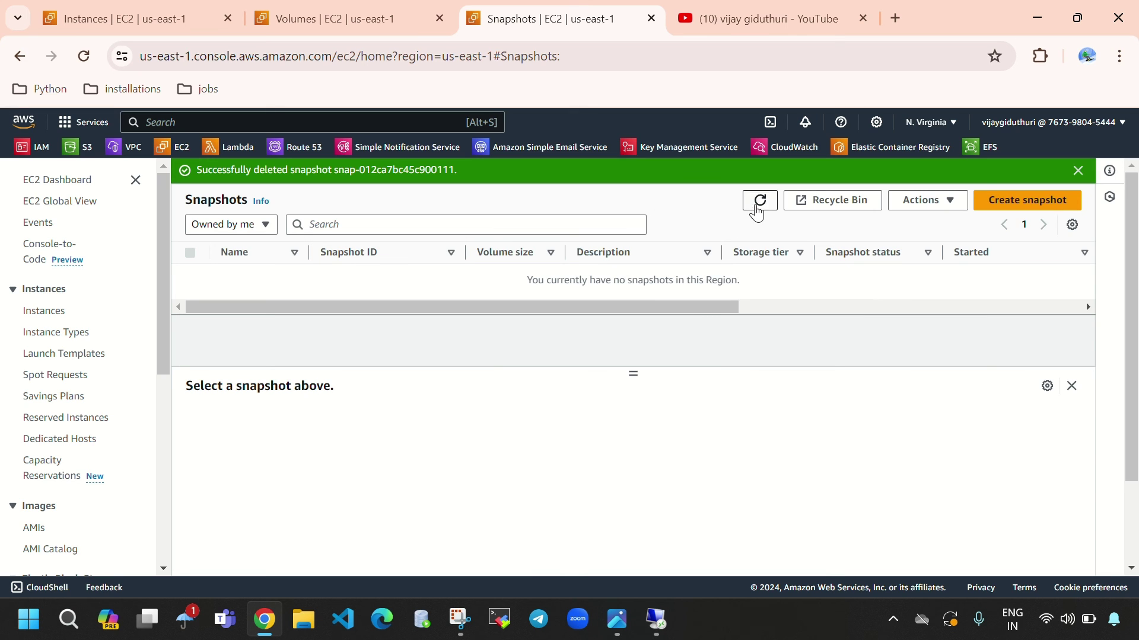
pyautogui.click(763, 203)
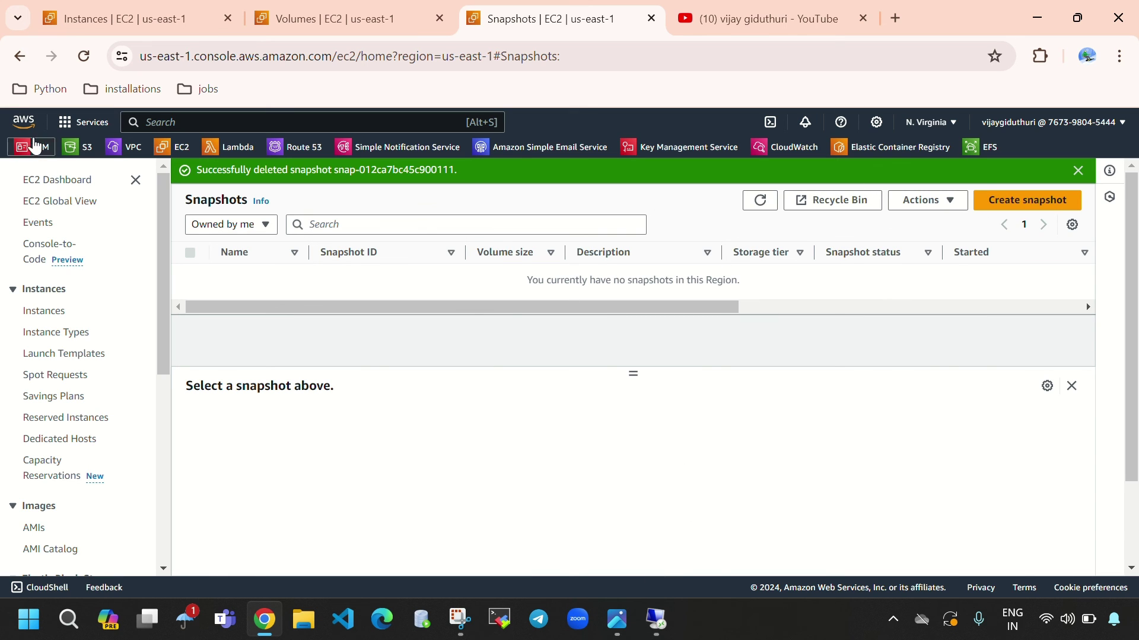
# Step: Open the AWS Console Home and switch to the YouTube channel page
pyautogui.click(24, 123)
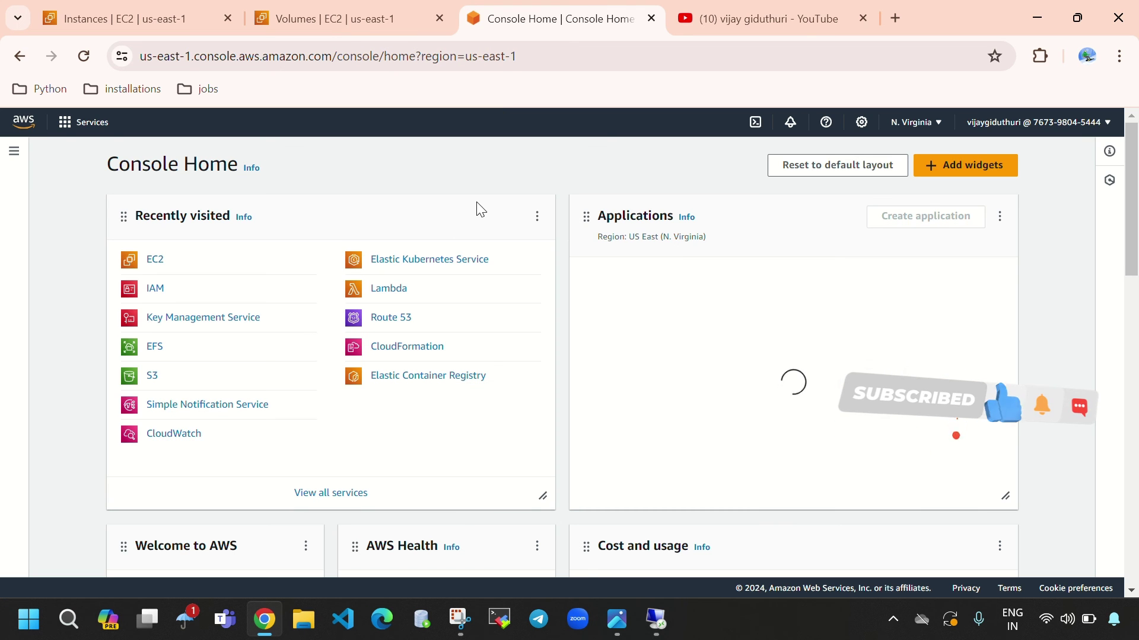
pyautogui.click(767, 17)
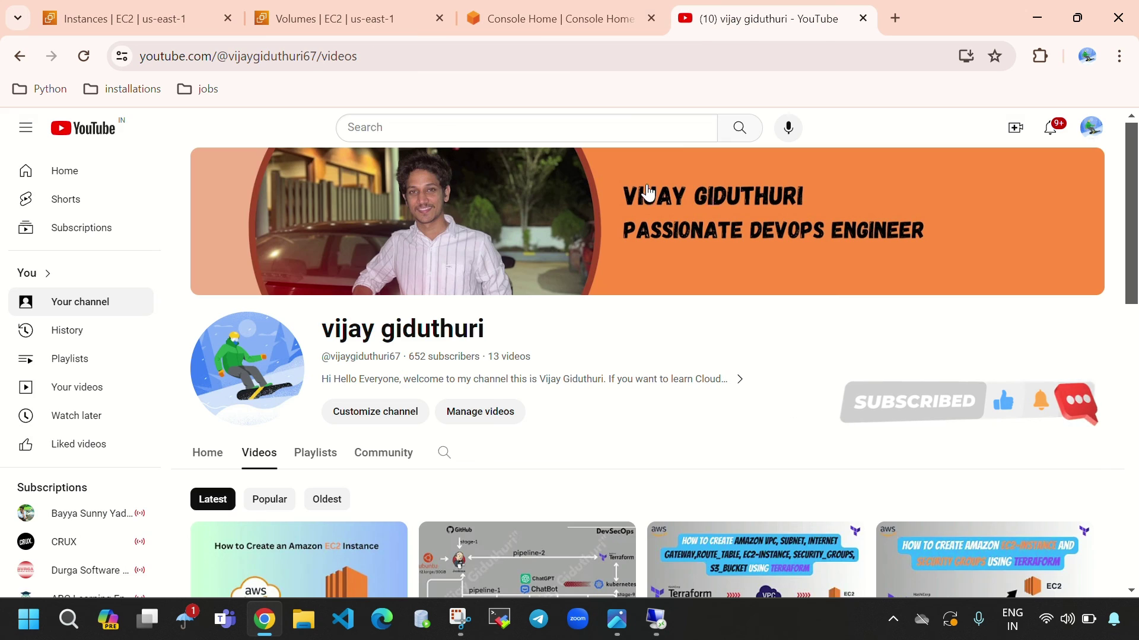